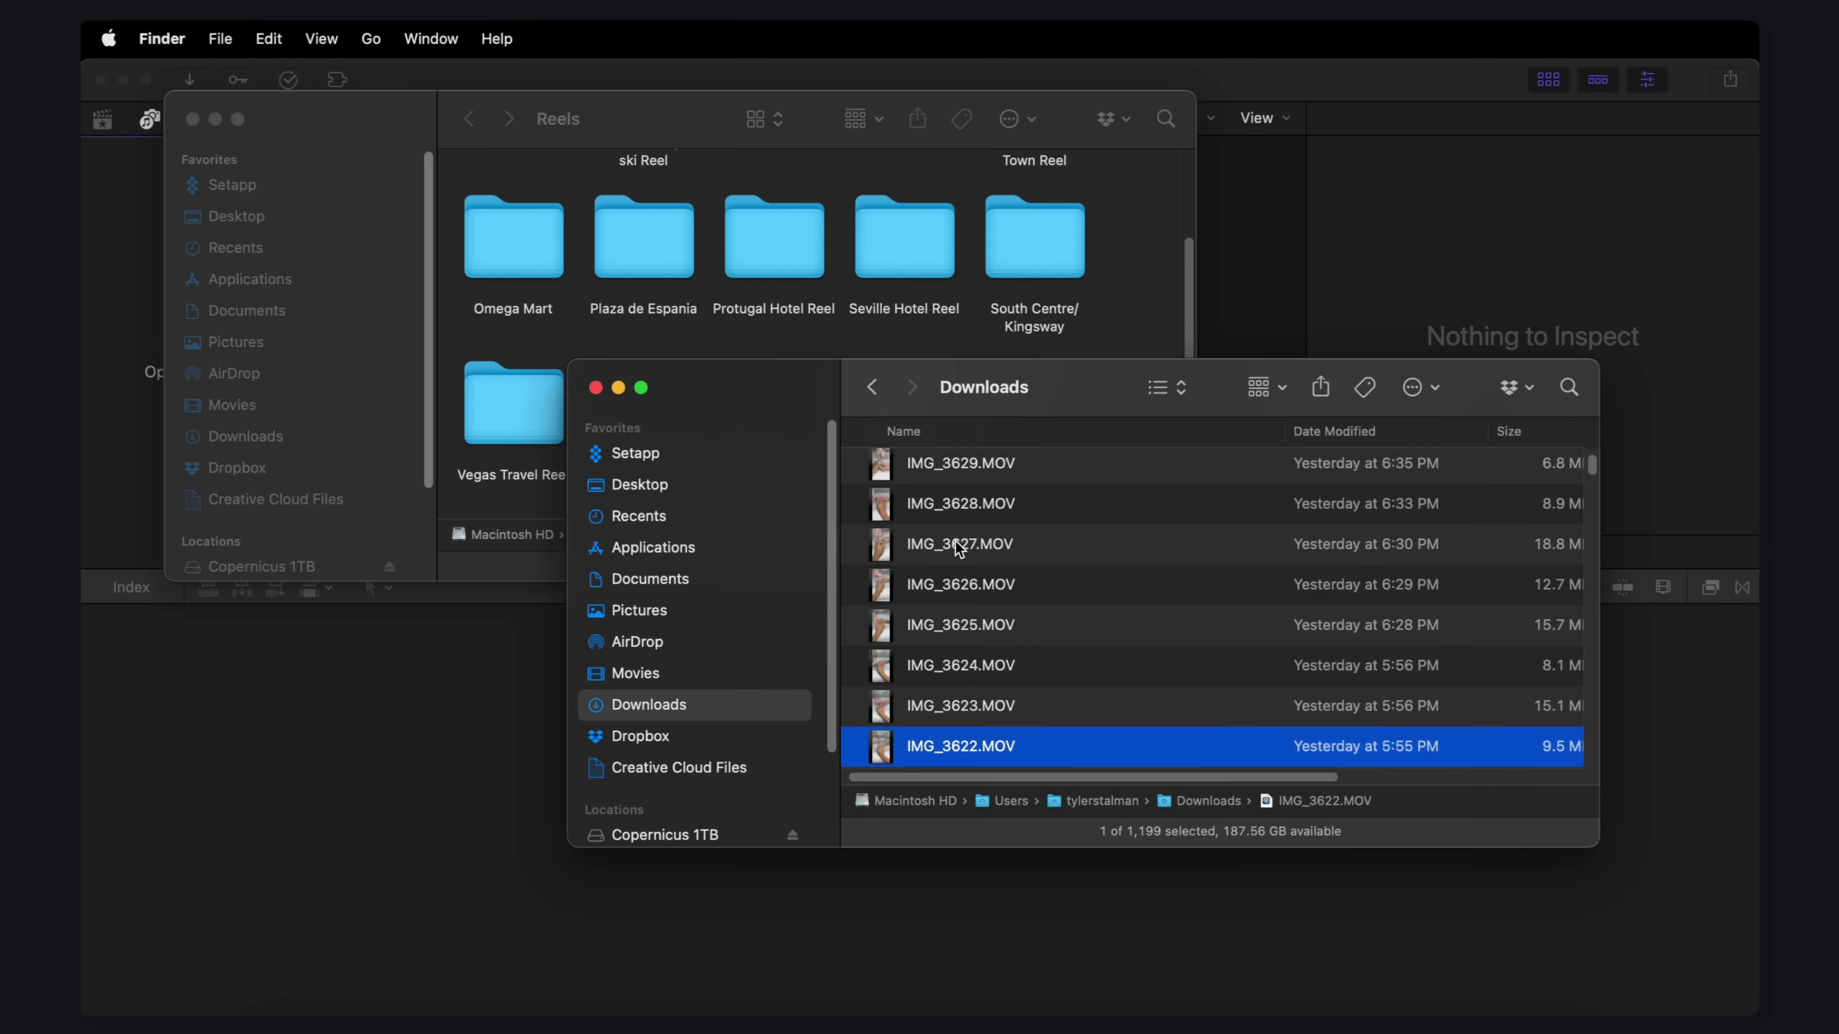
Step: Create a folder named "Ania's Nails" inside the Reels folder
scroll(962, 540, up, 10)
shift+click(1007, 478)
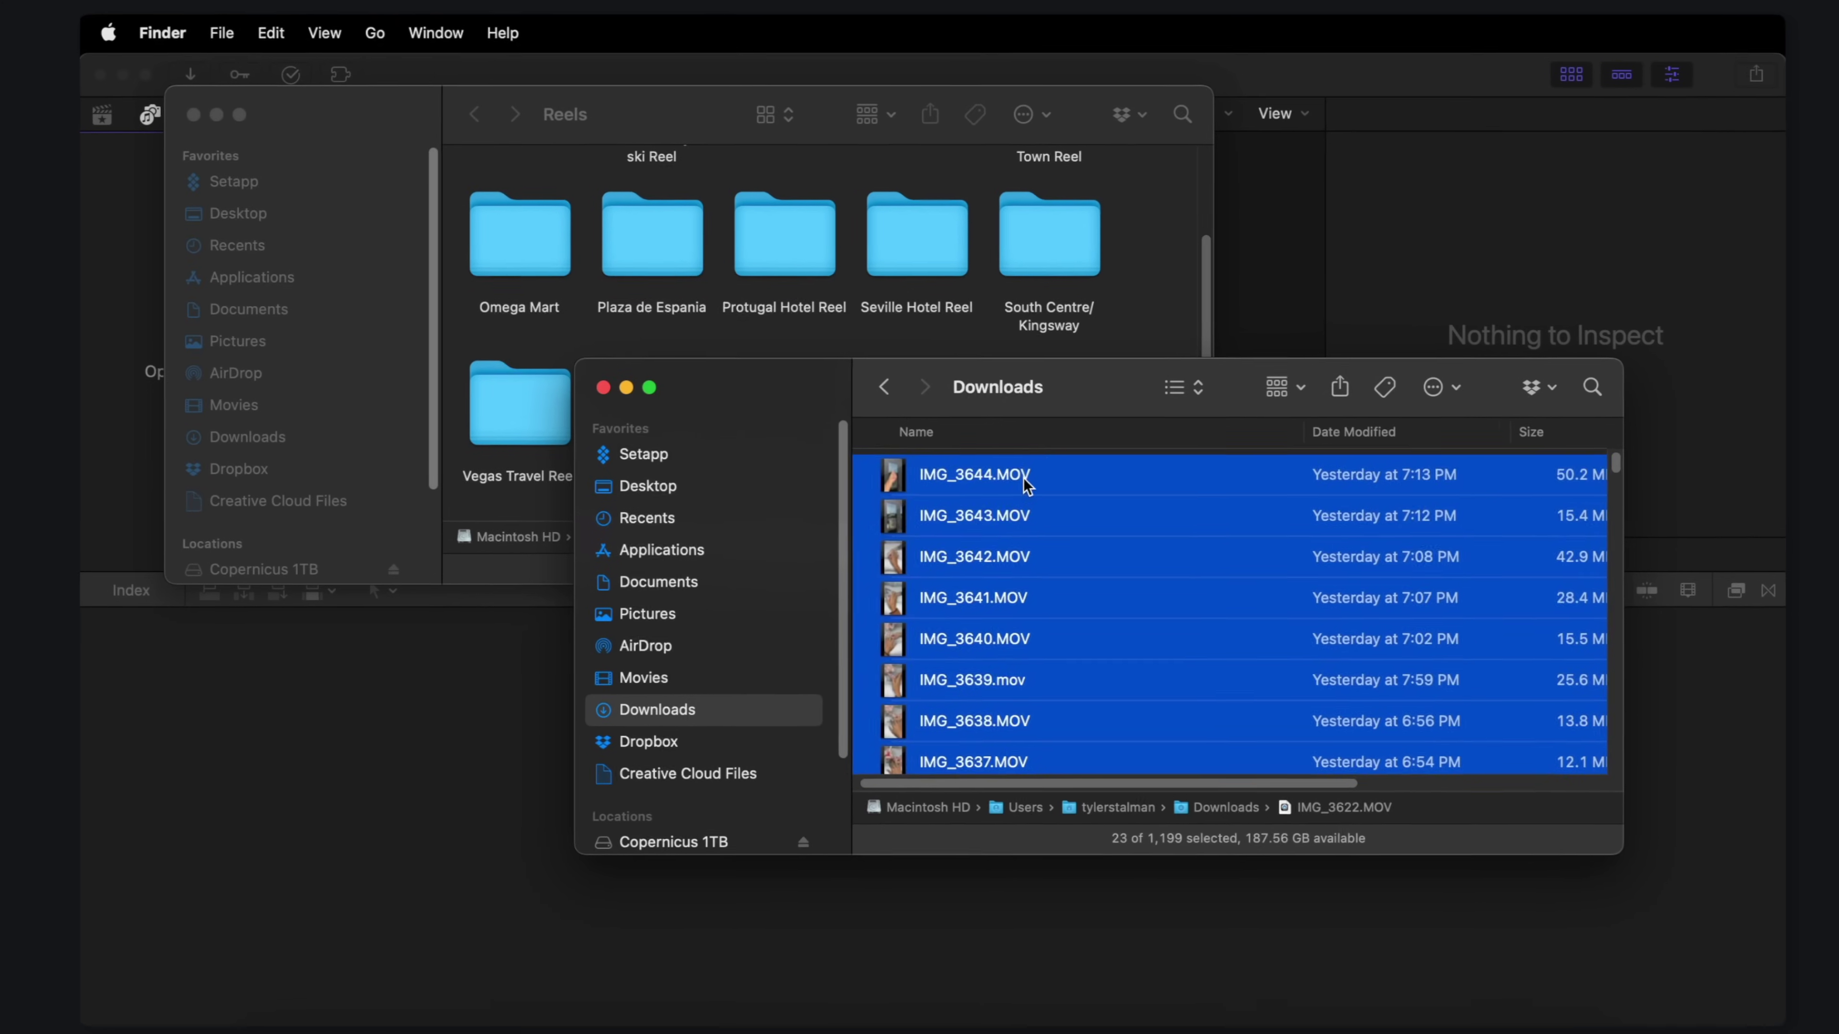
click(1136, 289)
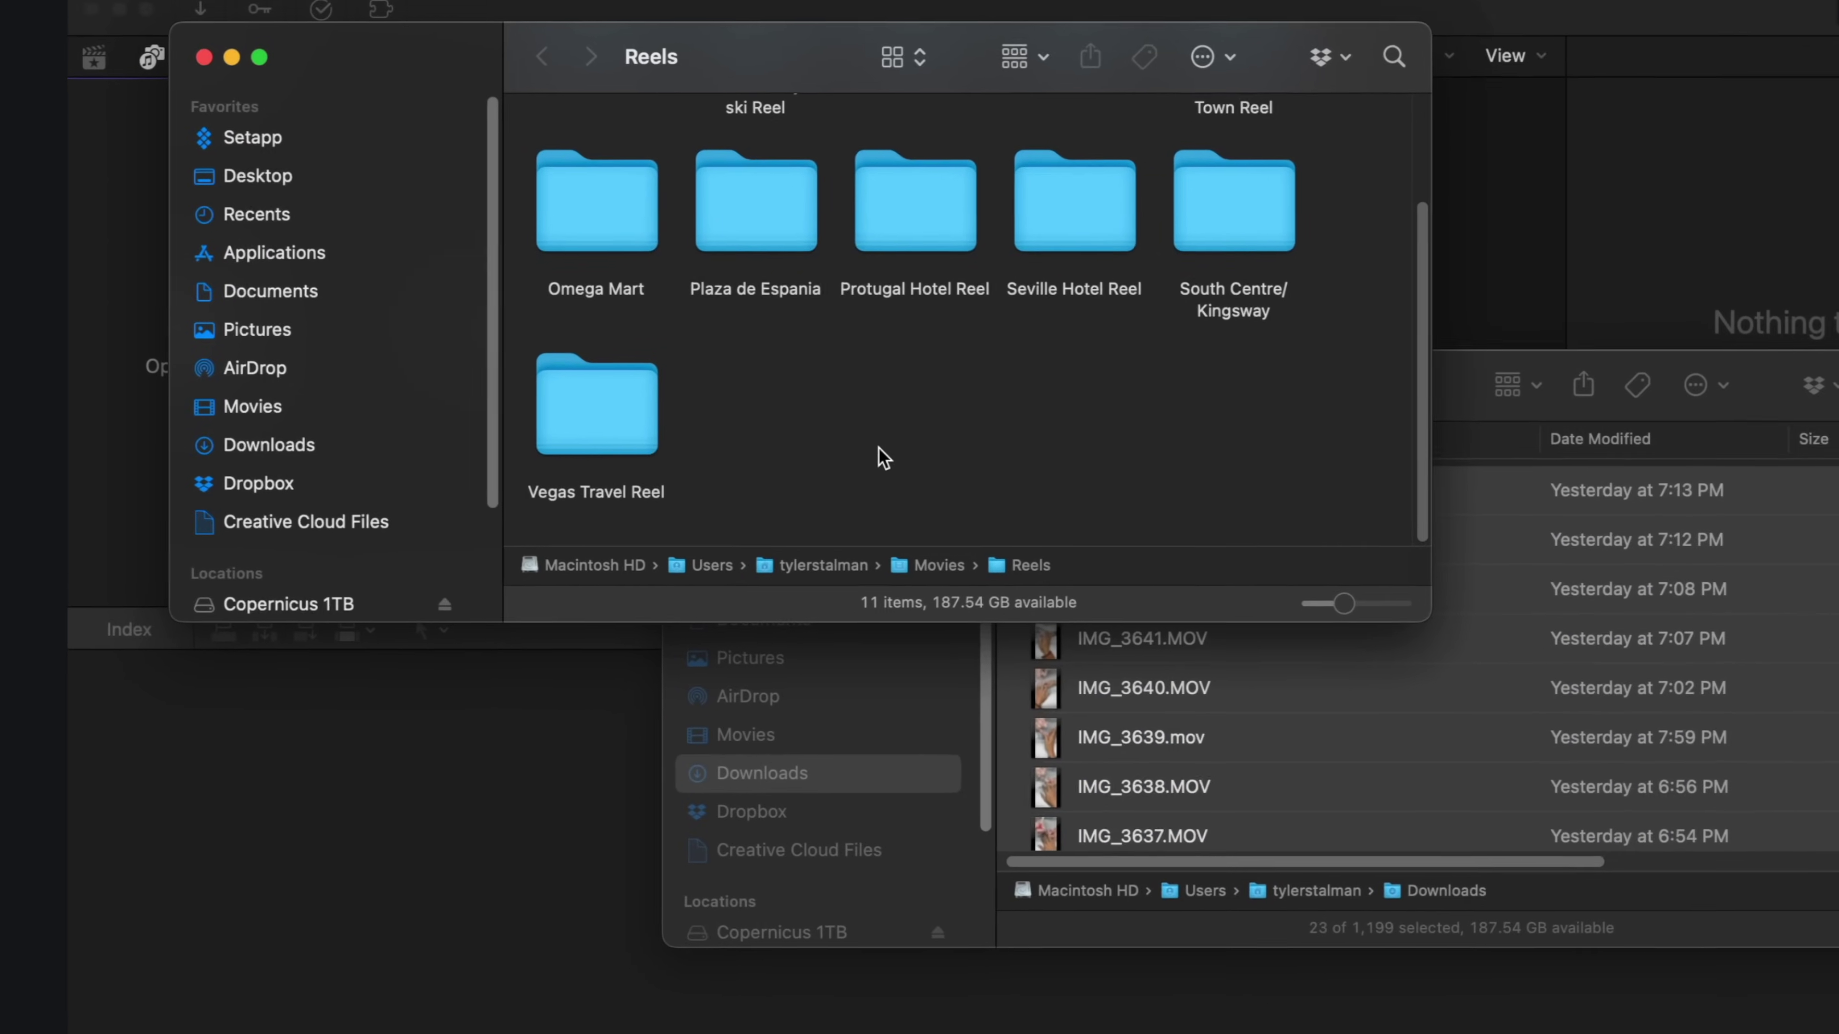
key(super+shift+n)
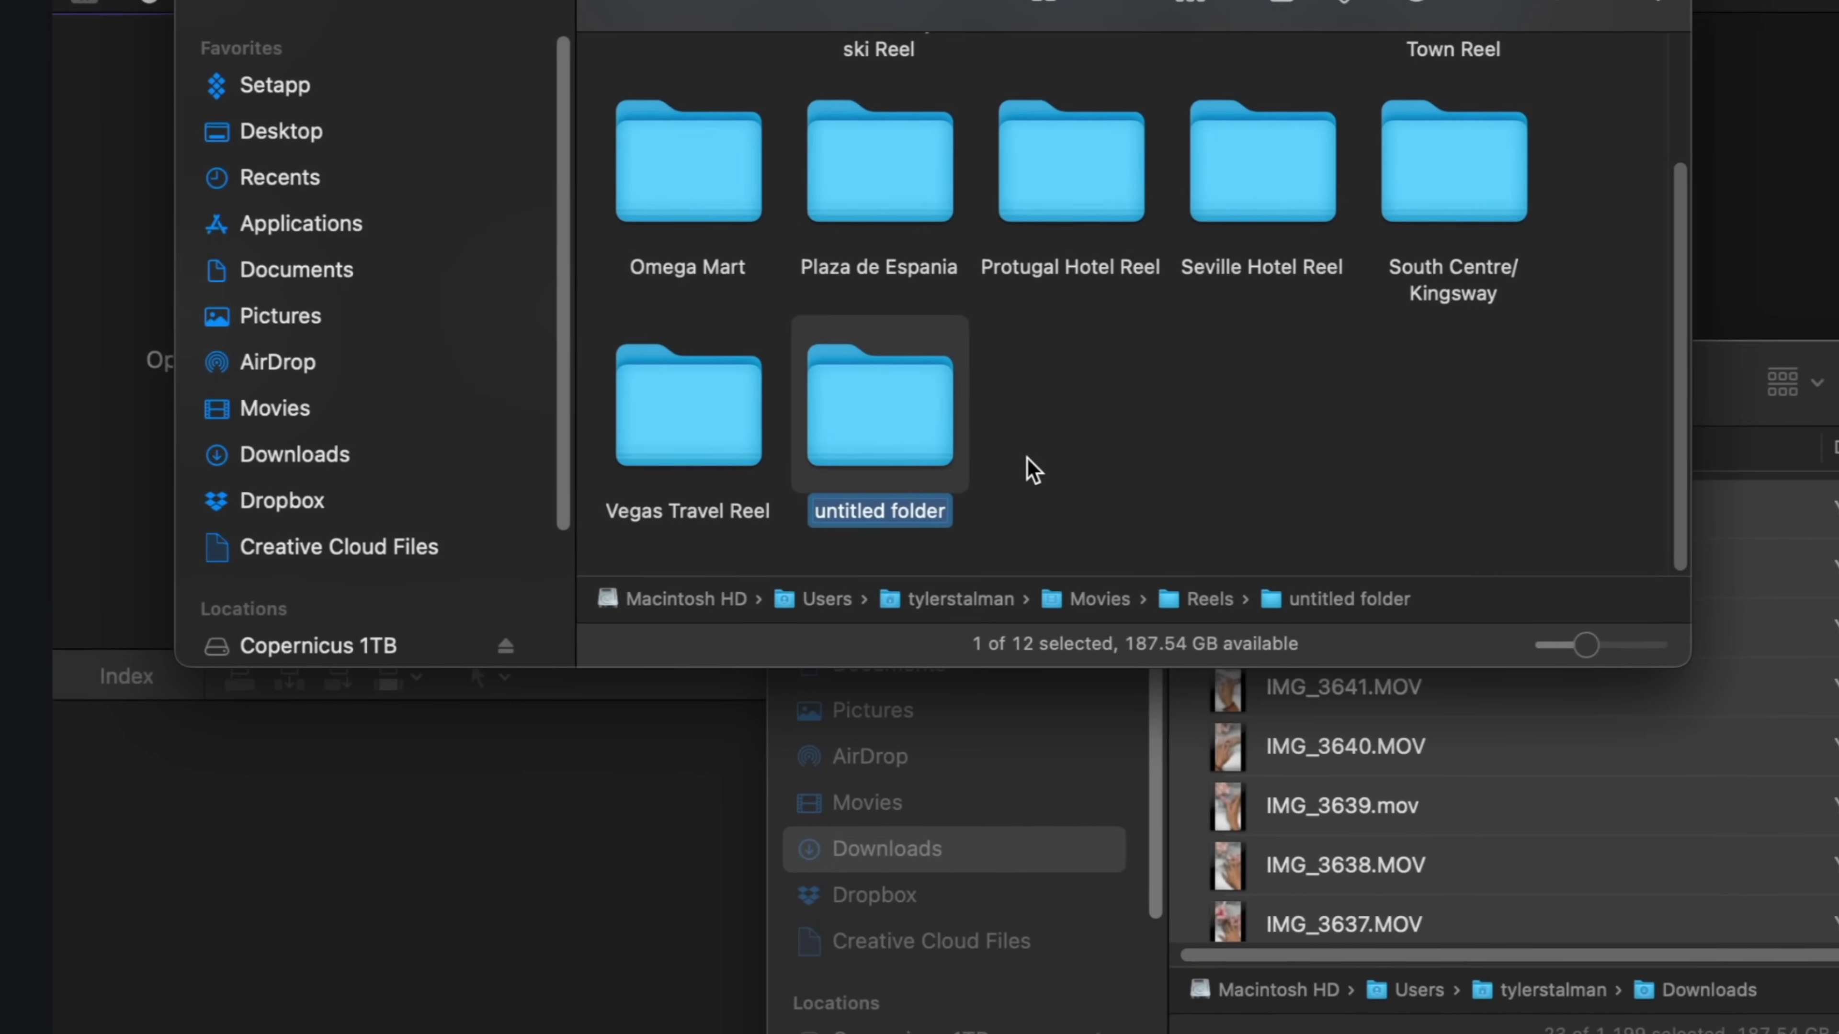
key(BackSpace)
text(Ania's N)
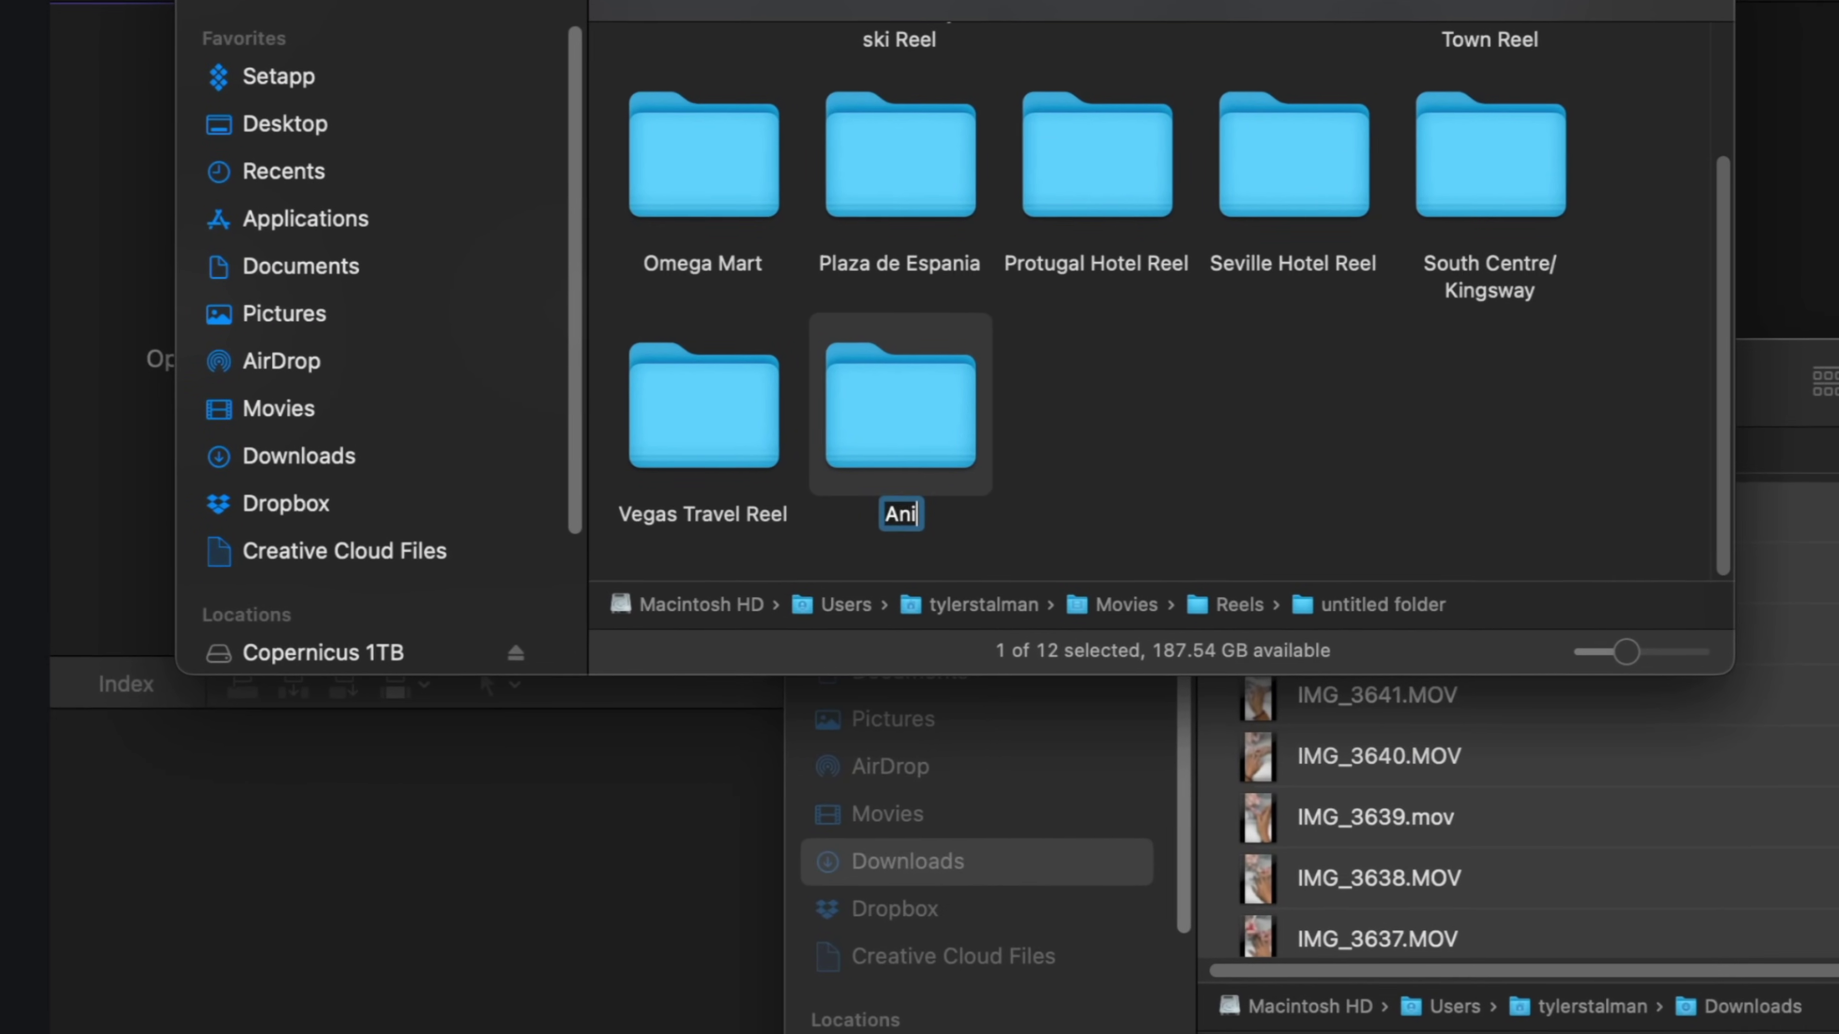
text(ails)
key(Return)
Step: Create a subfolder named "Media" inside Ania's Nails and move the selected clips, IMG_3622 to IMG_3644, from Downloads into it
key(super+3)
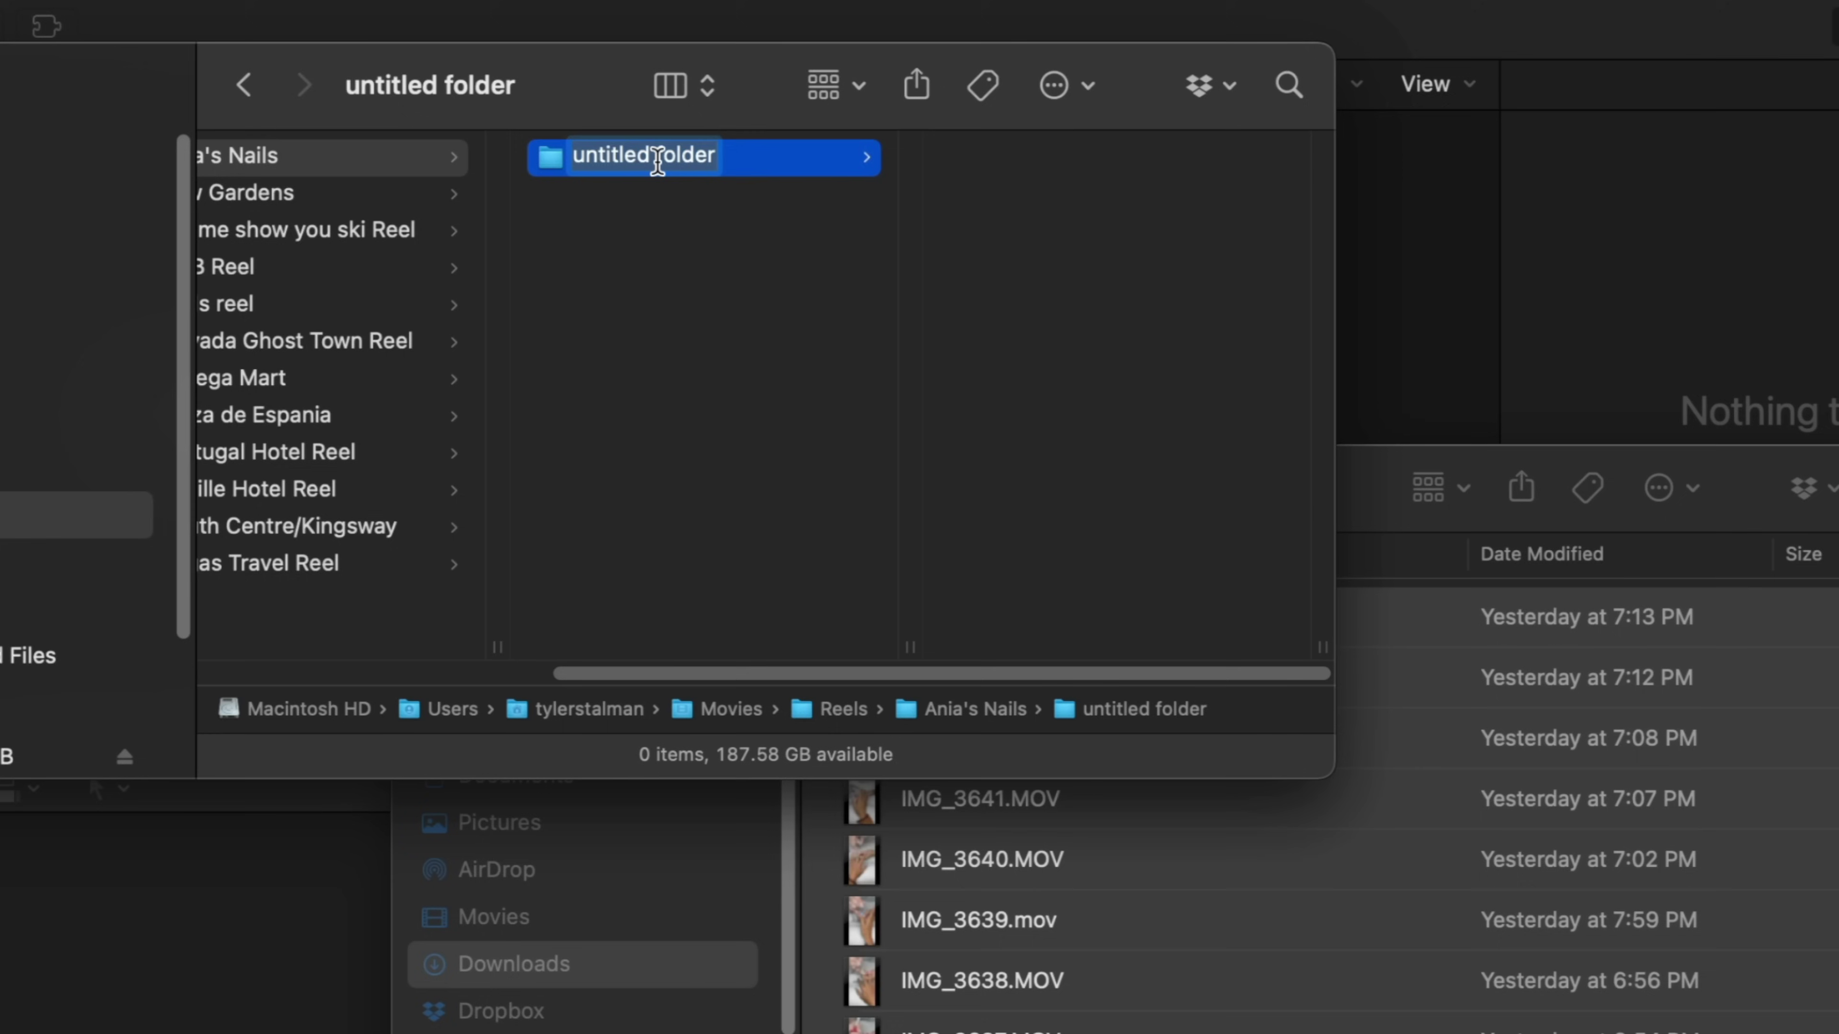
text(Media)
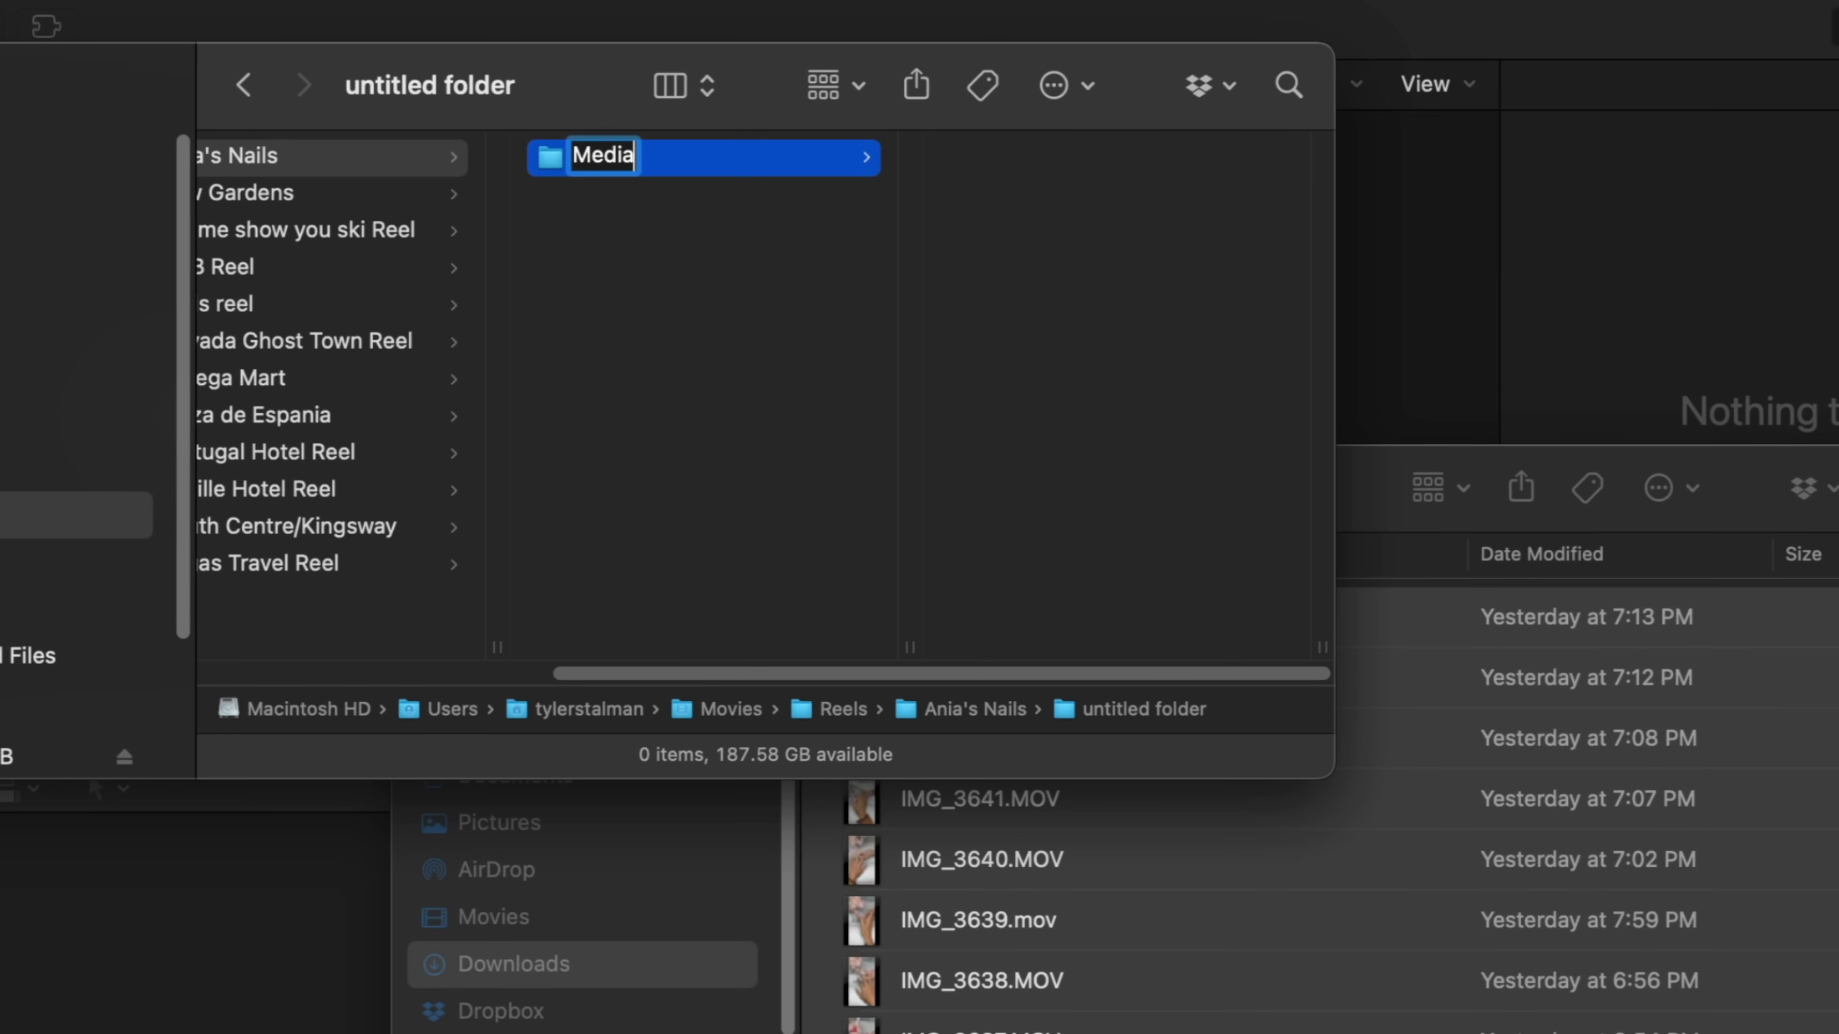
key(Return)
drag(974, 941, 1053, 335)
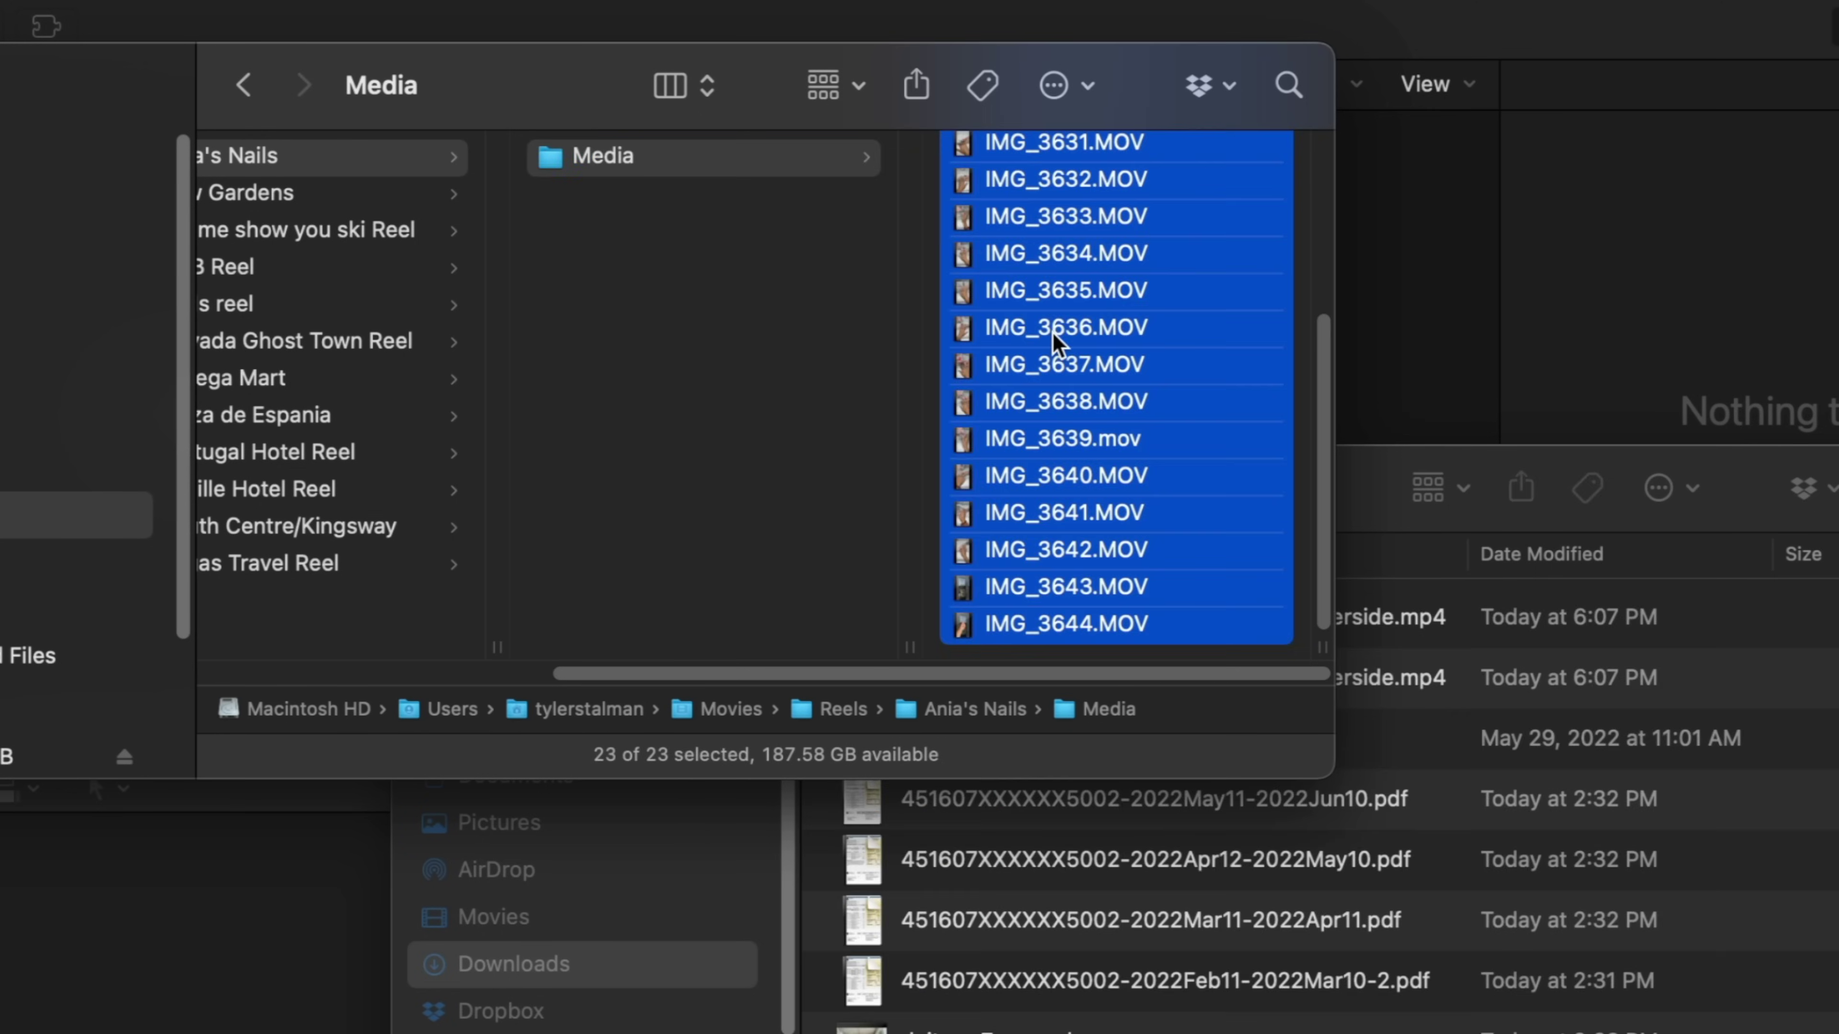
Step: Switch to Final Cut Pro and create a new library named "Ania's Nails", saved in the Ania's Nails folder
click(338, 36)
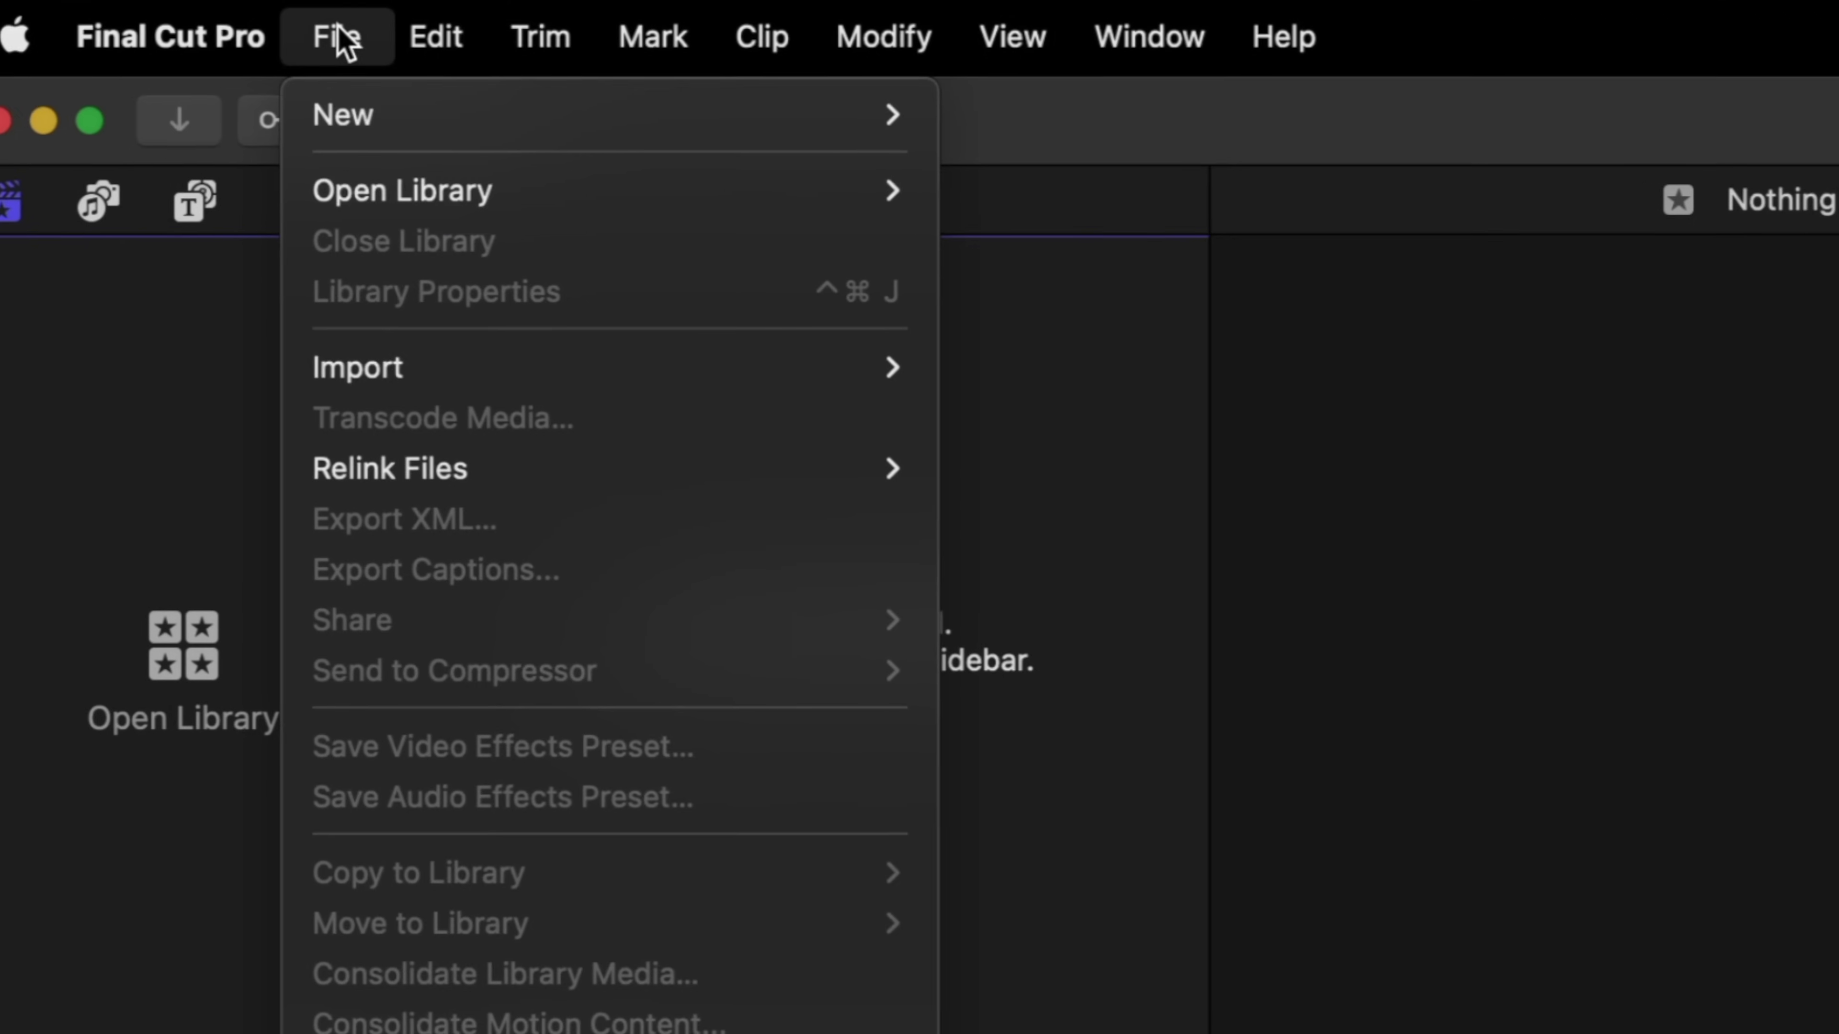
mouse_move(426, 123)
click(1090, 217)
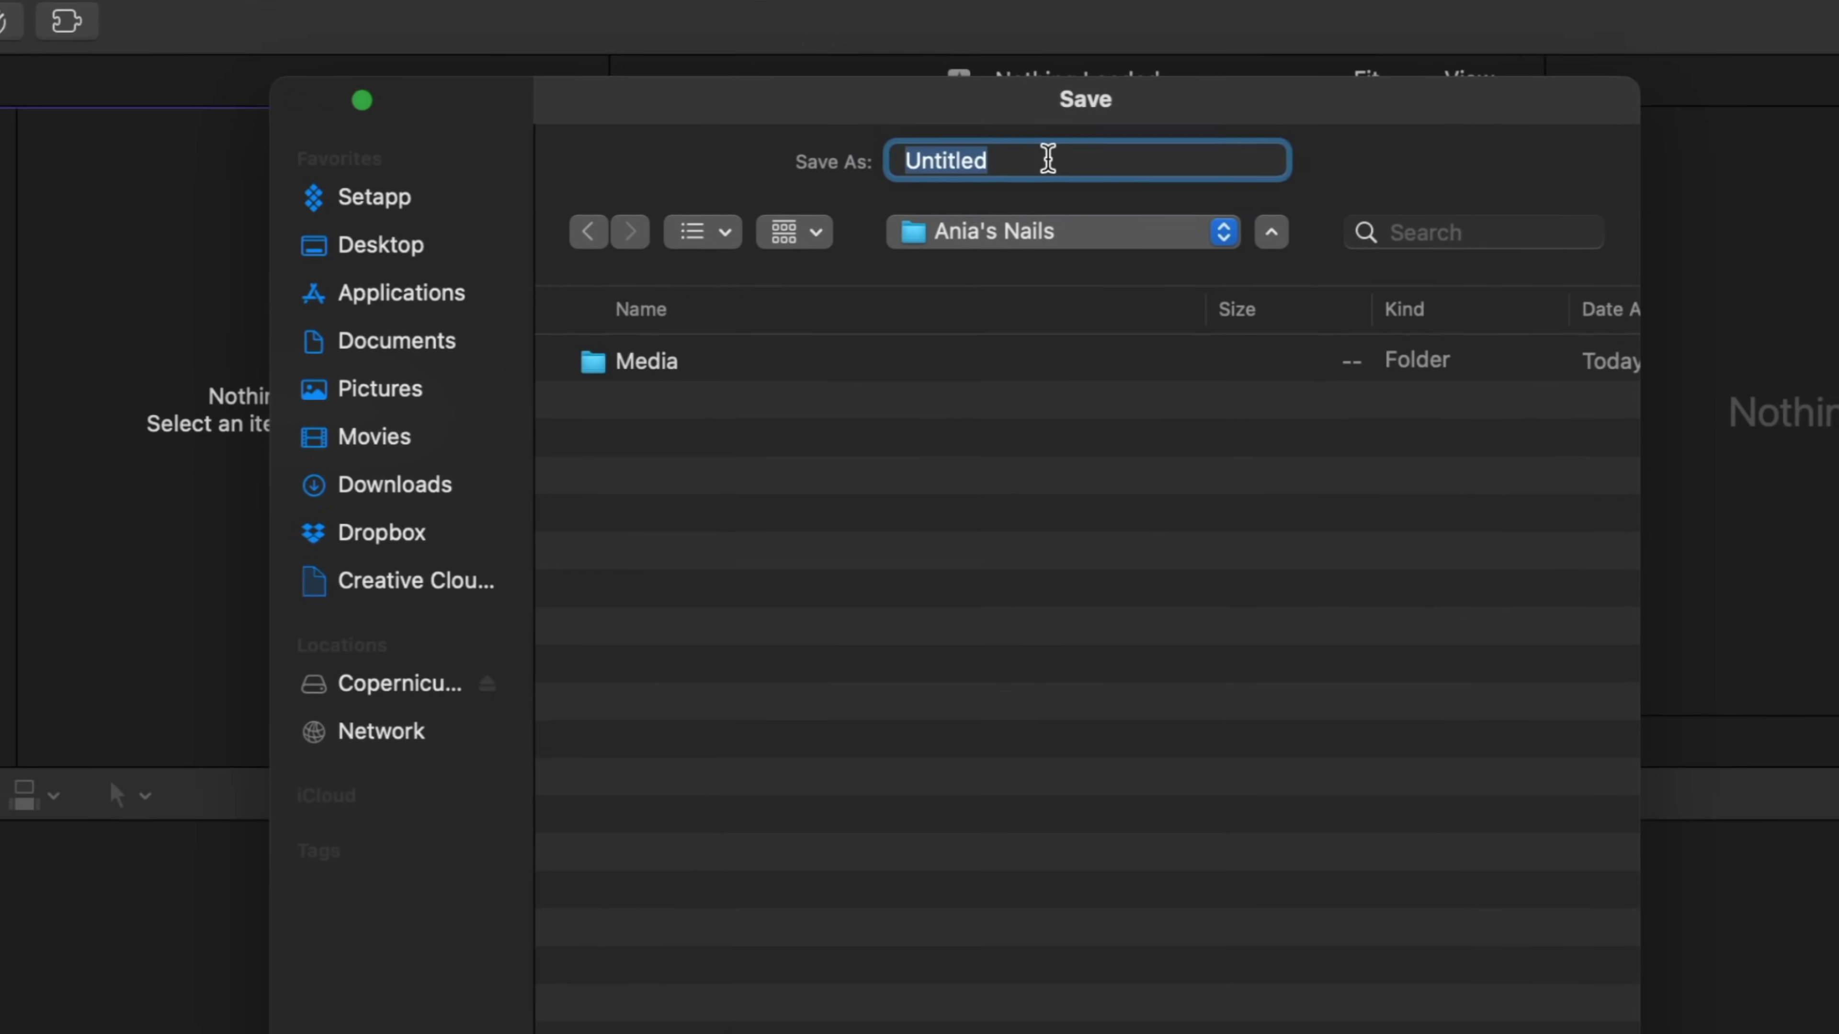
text(Ania's Nails)
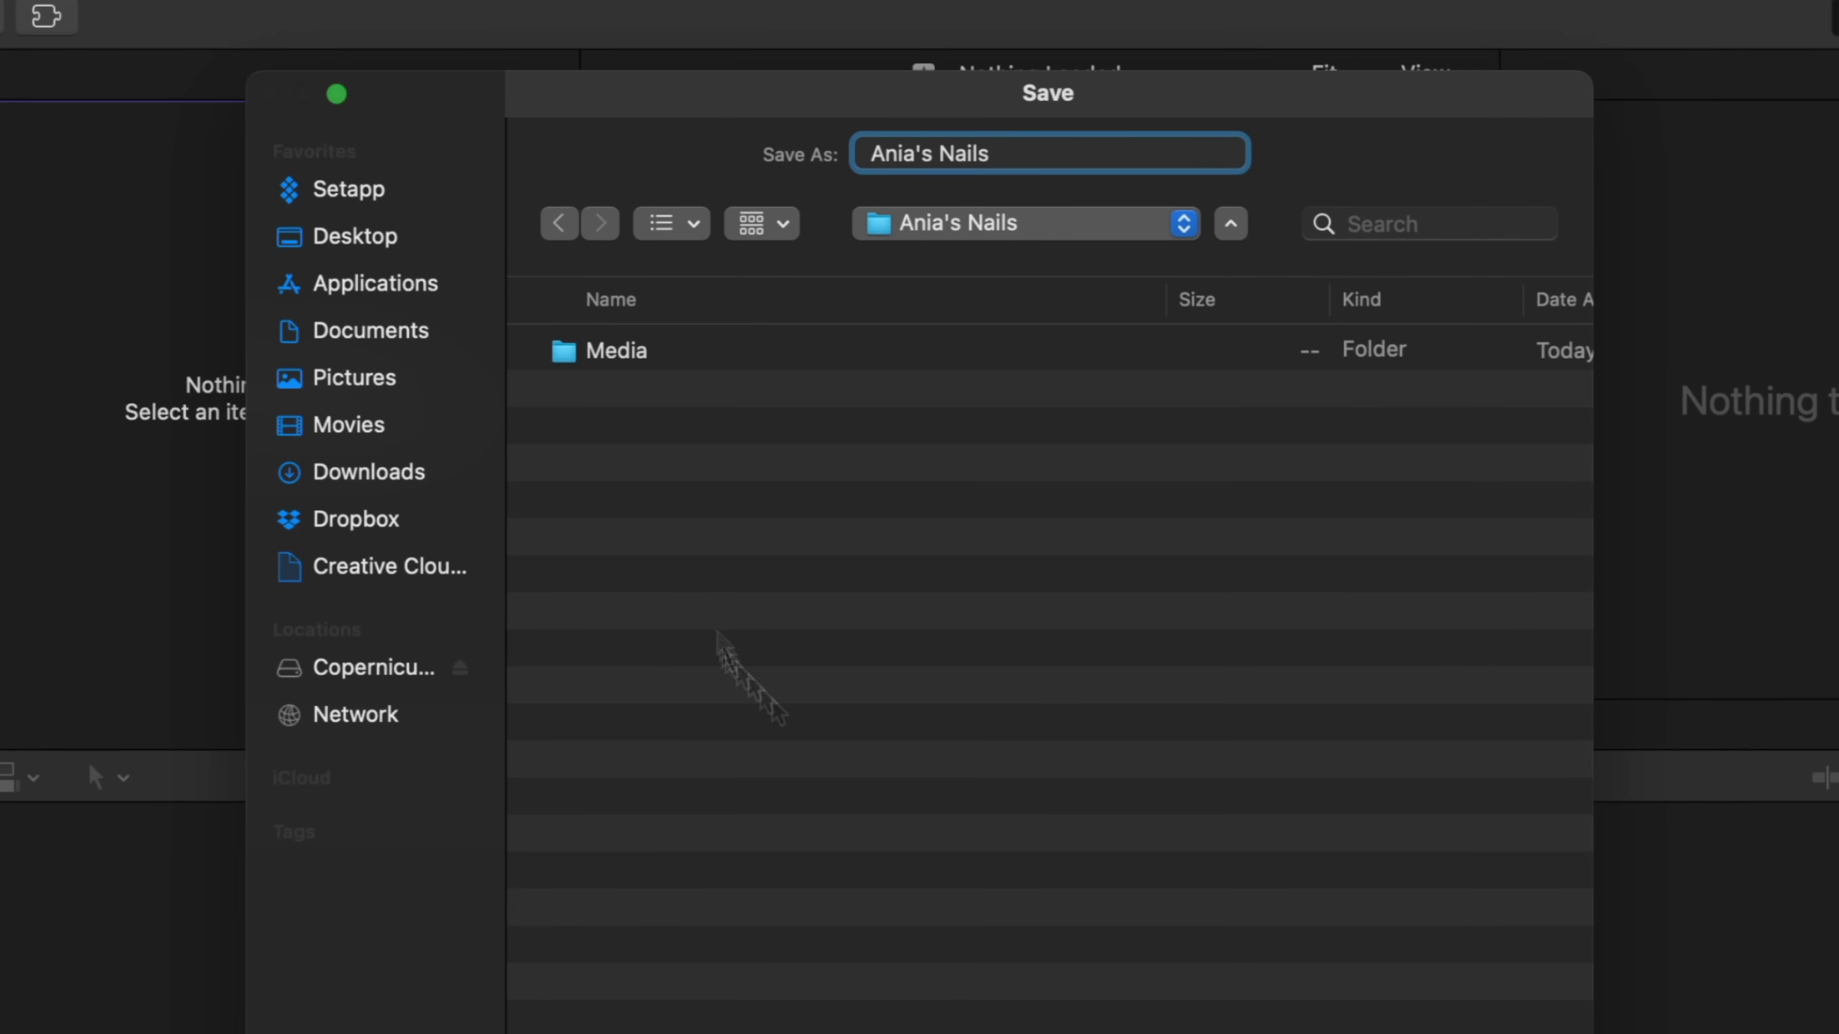
click(1021, 226)
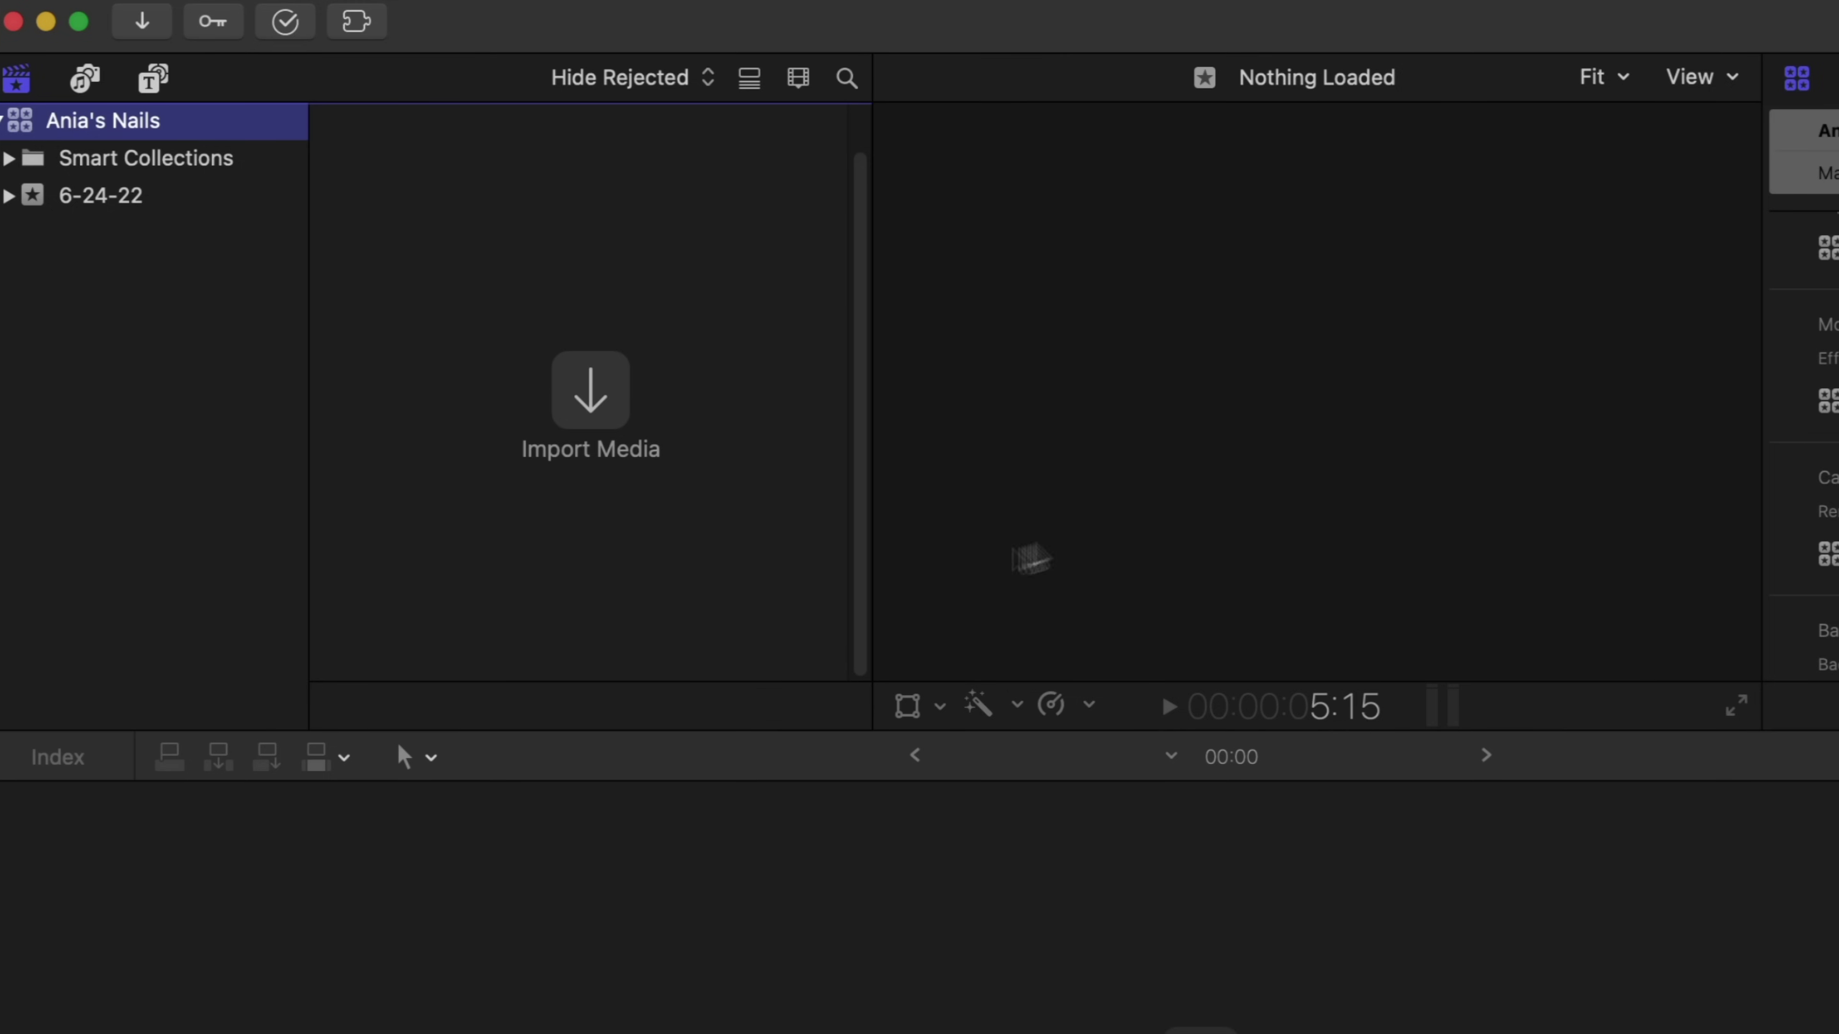
Step: Reveal the new library in Finder and examine how the Kew Gardens reel folder is organised, returning to Final Cut Pro
key(shift+super+r)
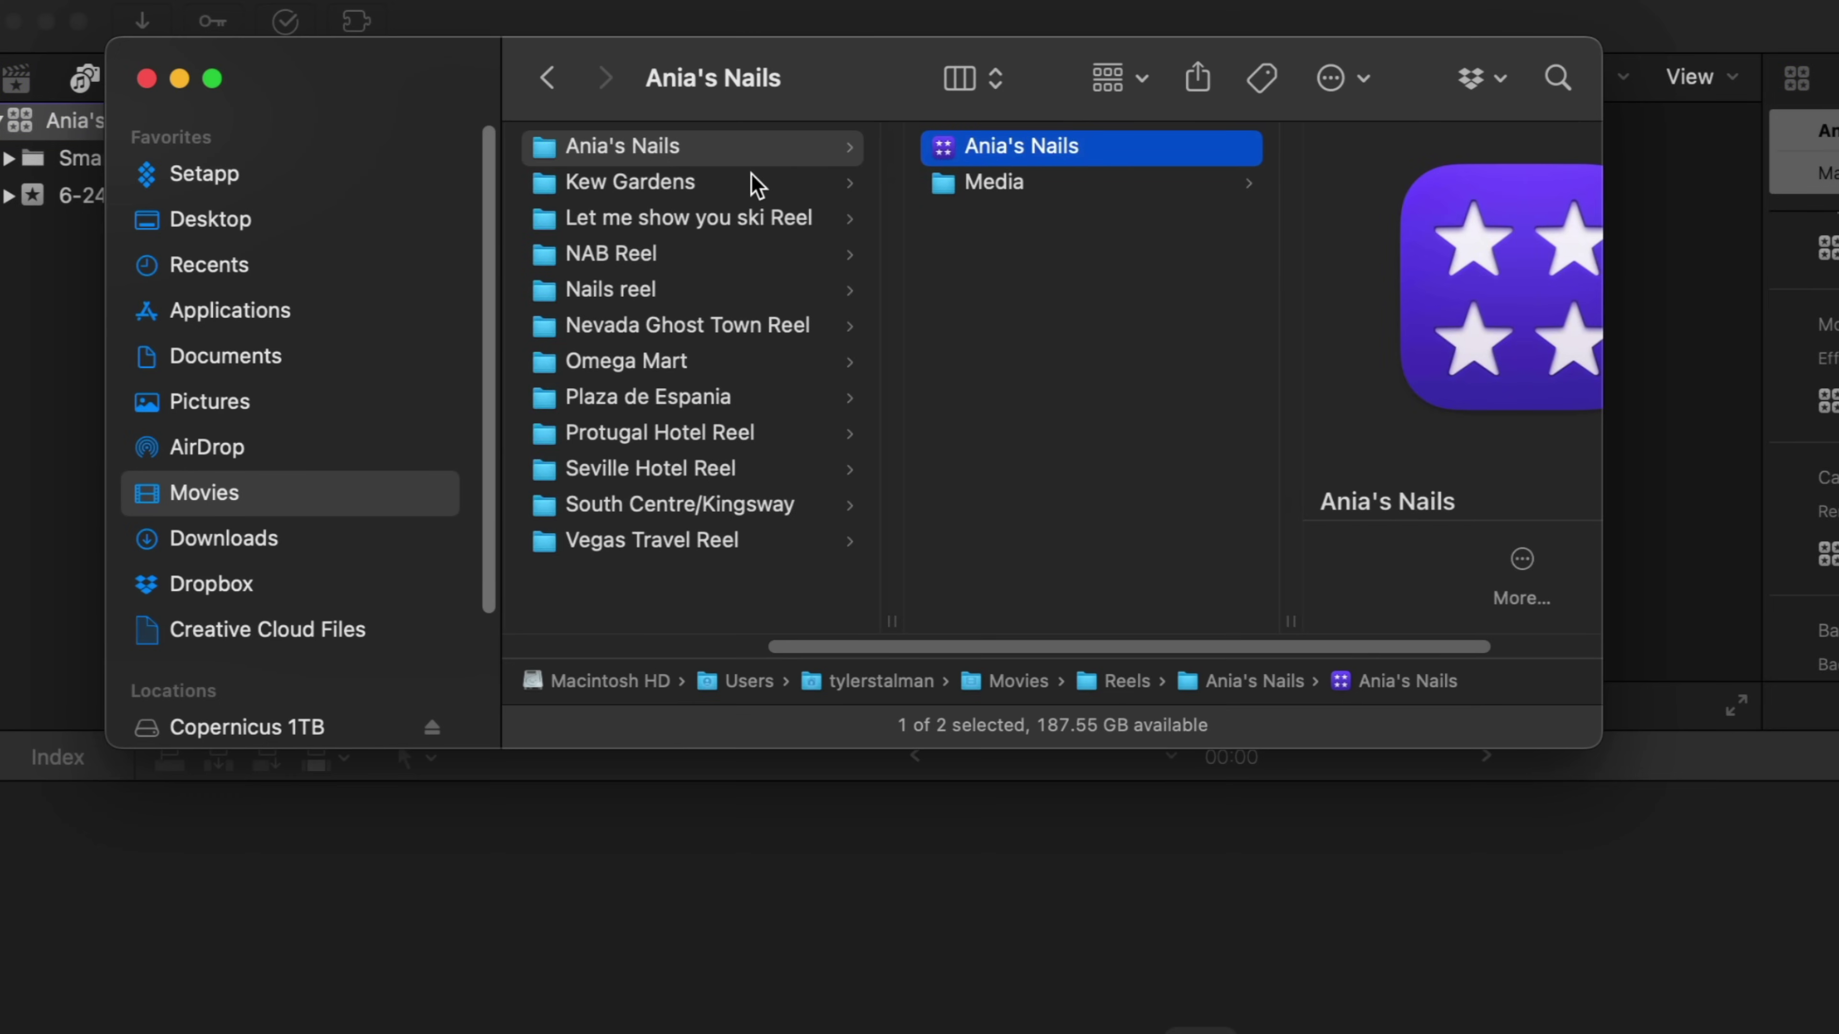
click(755, 184)
click(1126, 158)
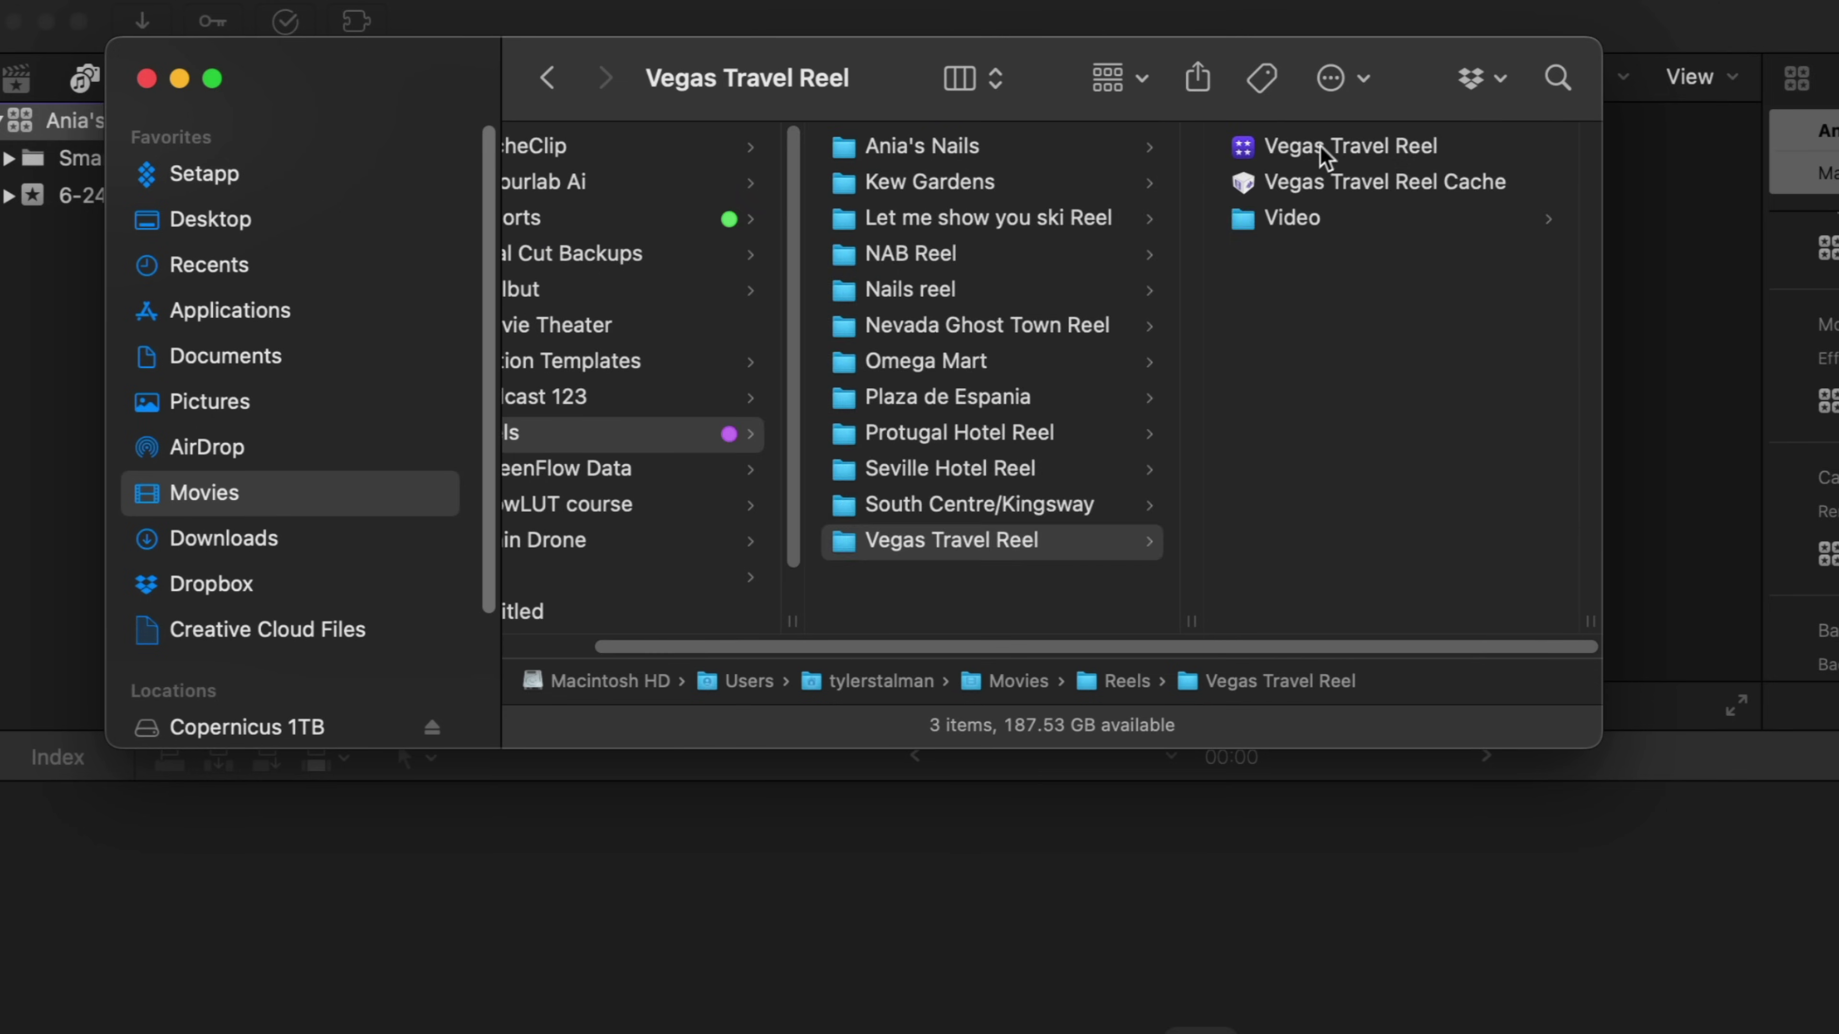
click(1324, 148)
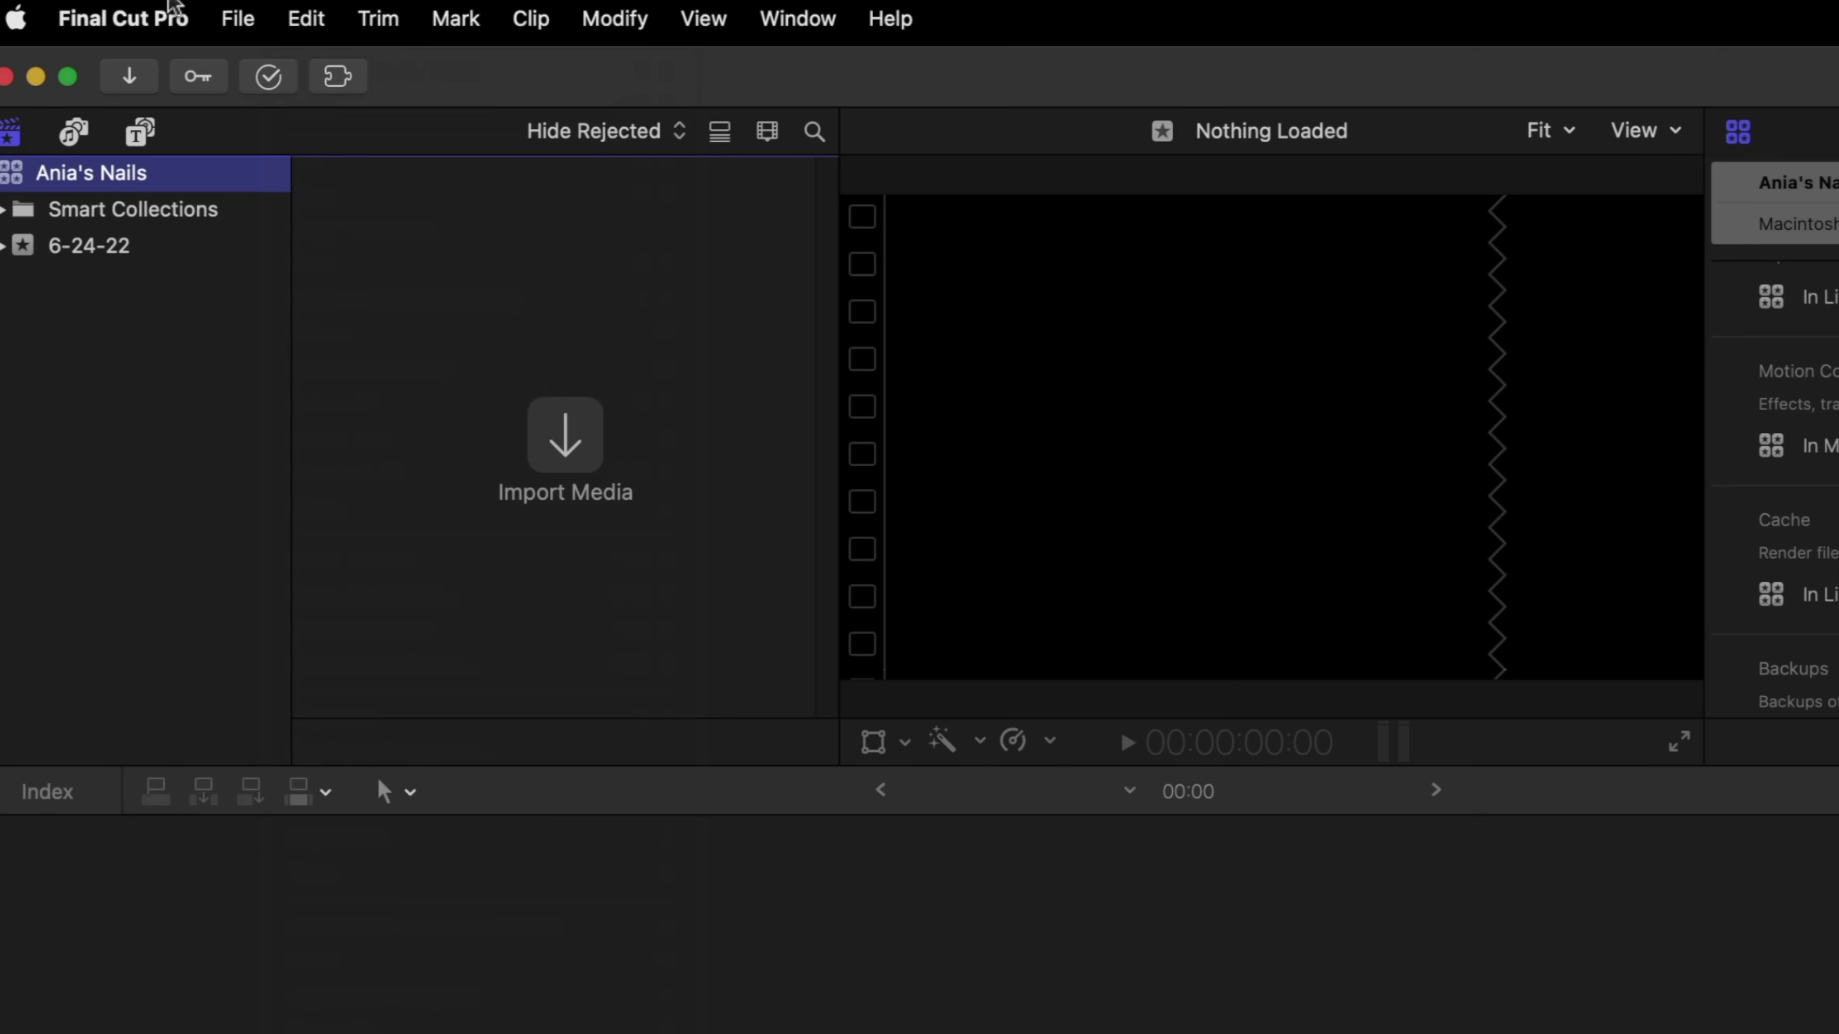
Step: Create a project named "Ania's Nails Reel" in event 6-24-22, using custom settings with the Vertical video format
click(238, 19)
mouse_move(278, 81)
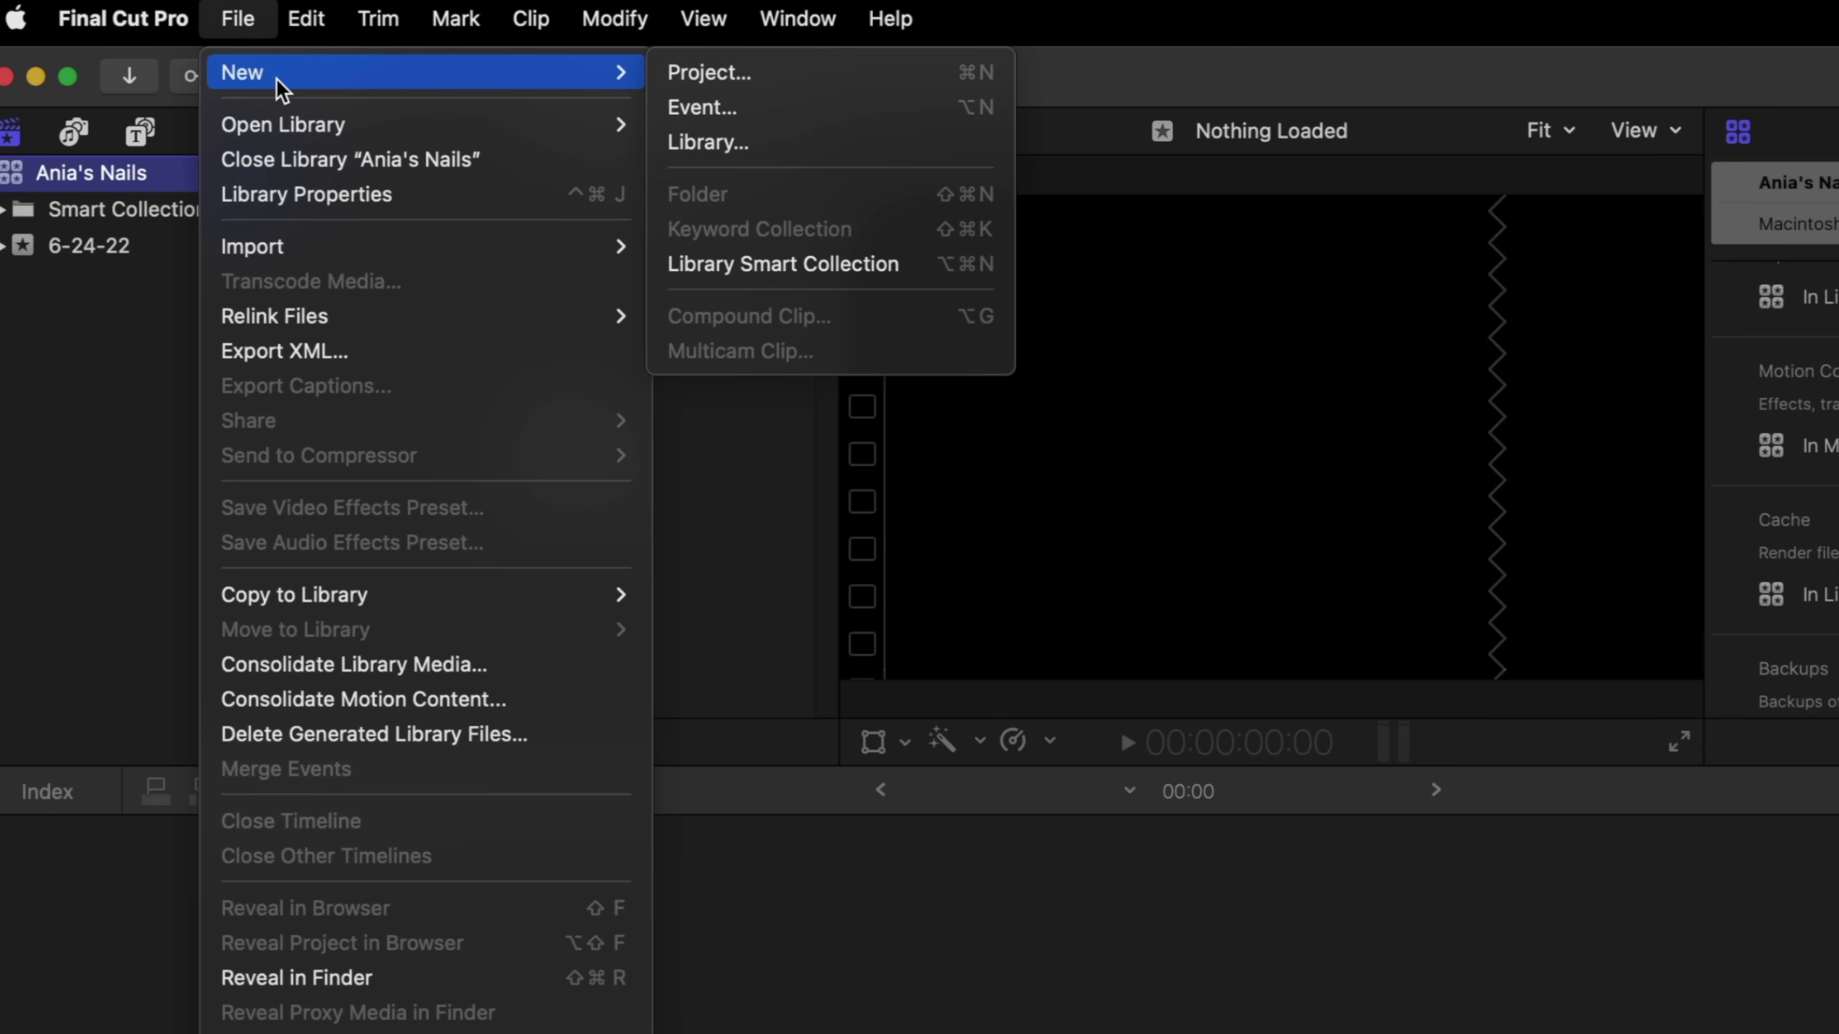
click(774, 72)
text(Ania's Nails Reel)
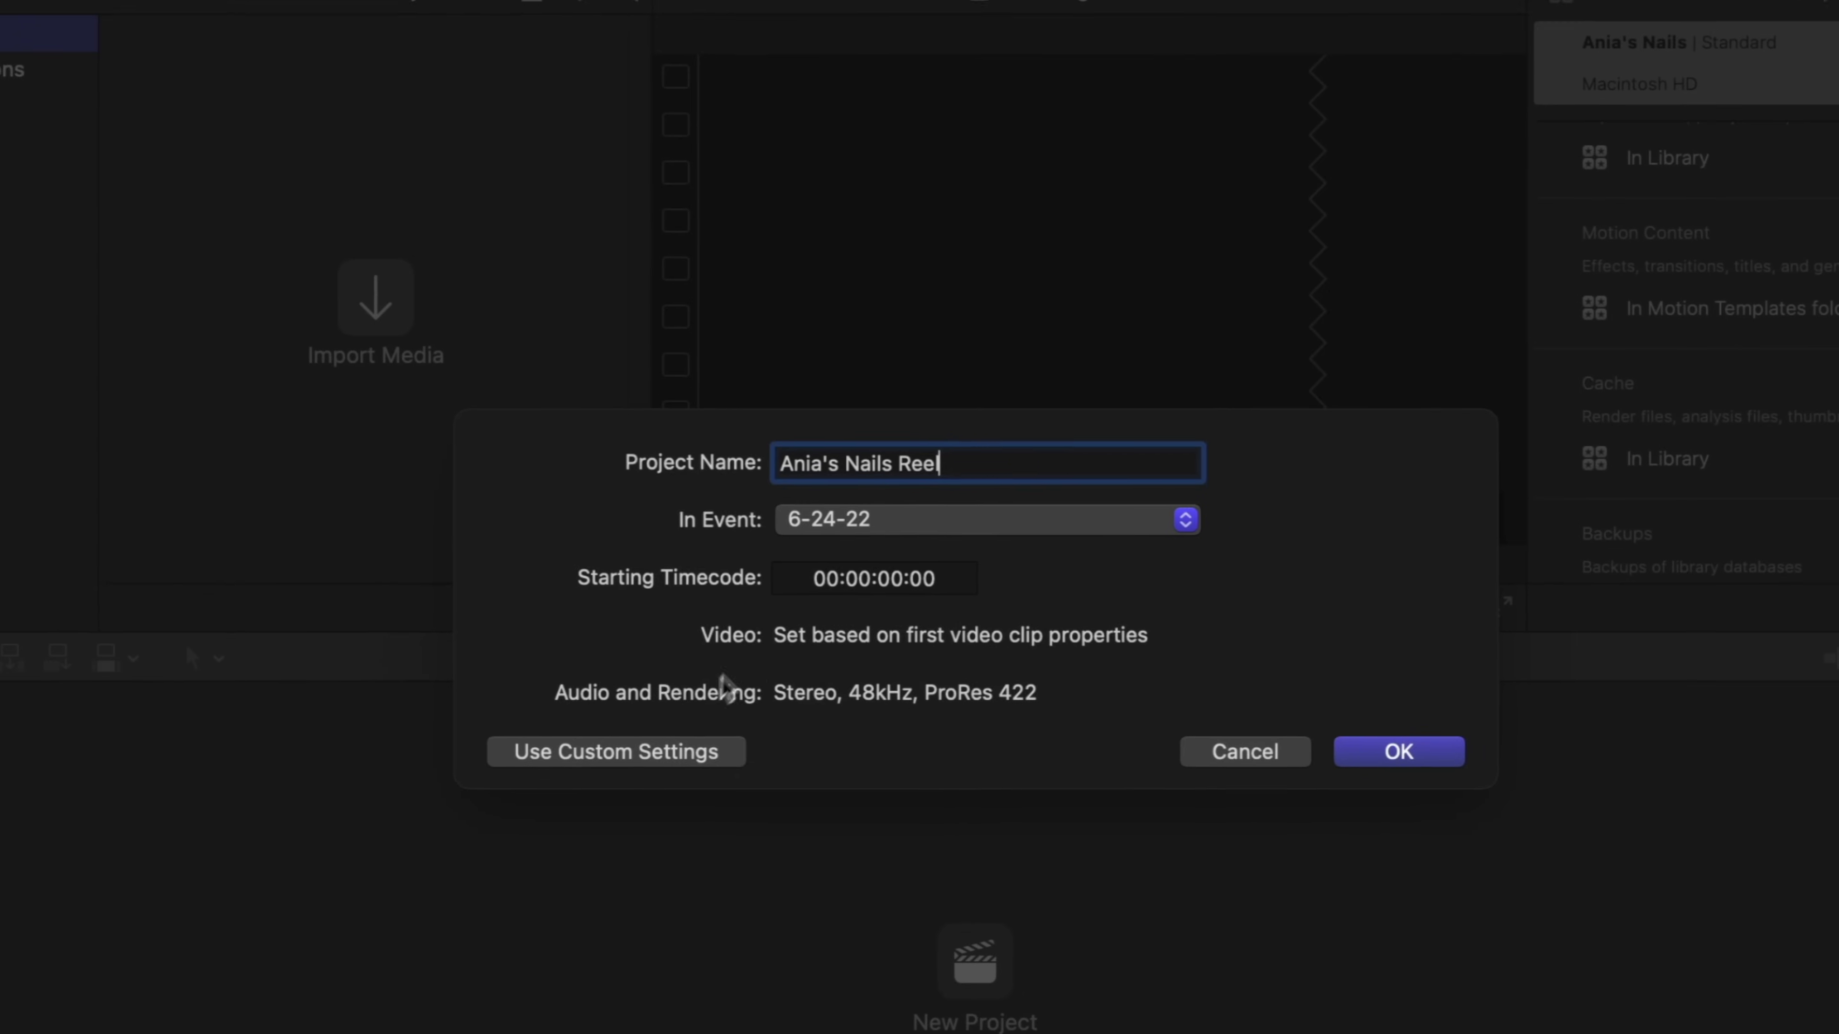
click(643, 709)
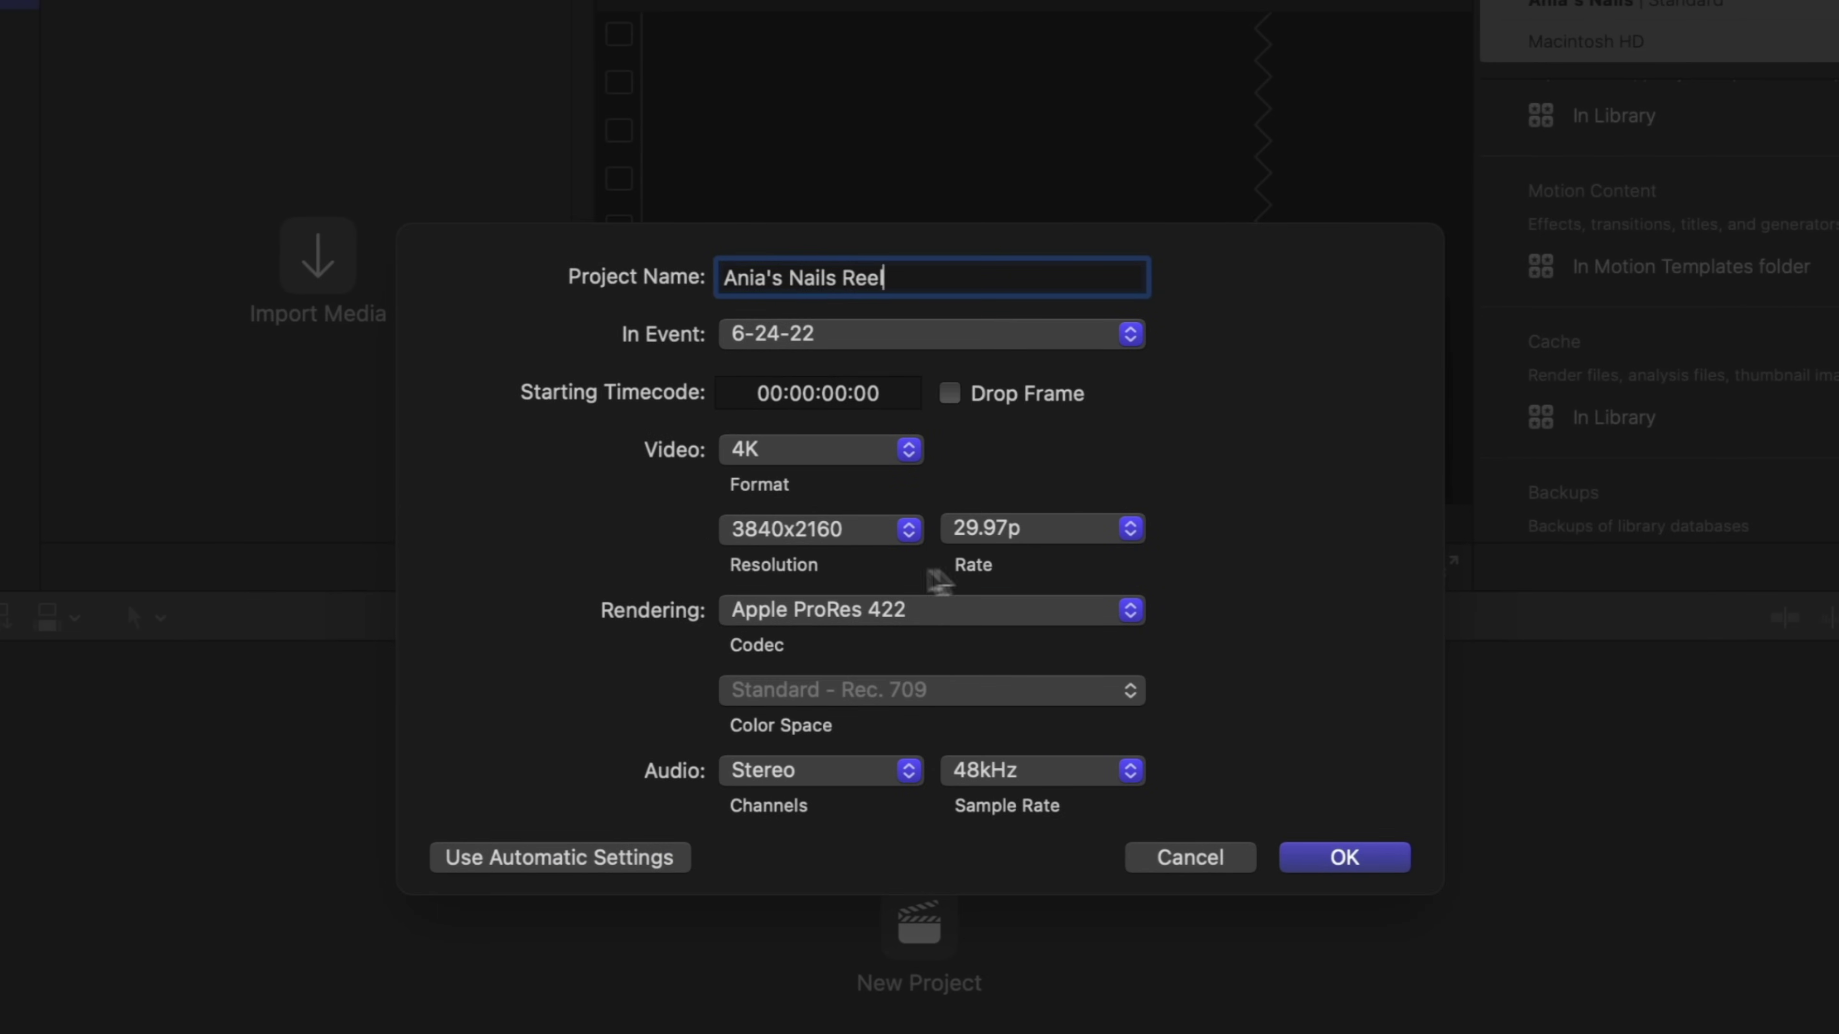
click(839, 451)
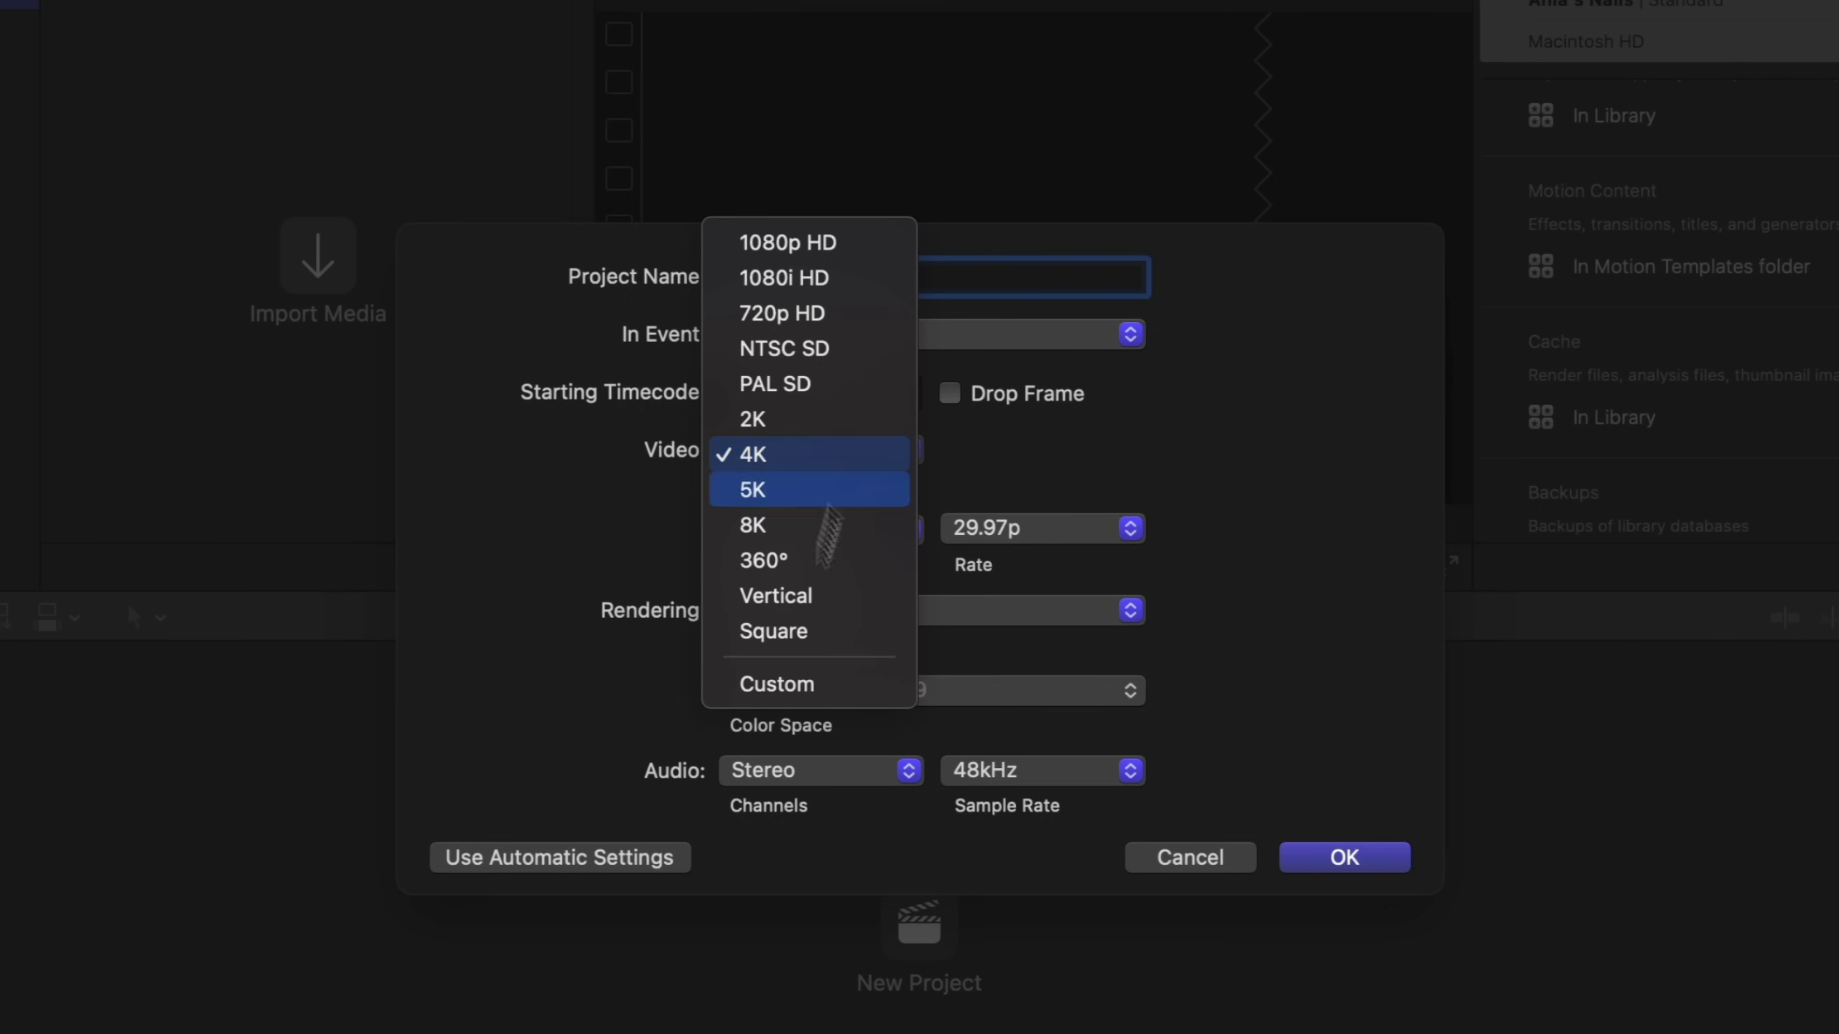
click(798, 607)
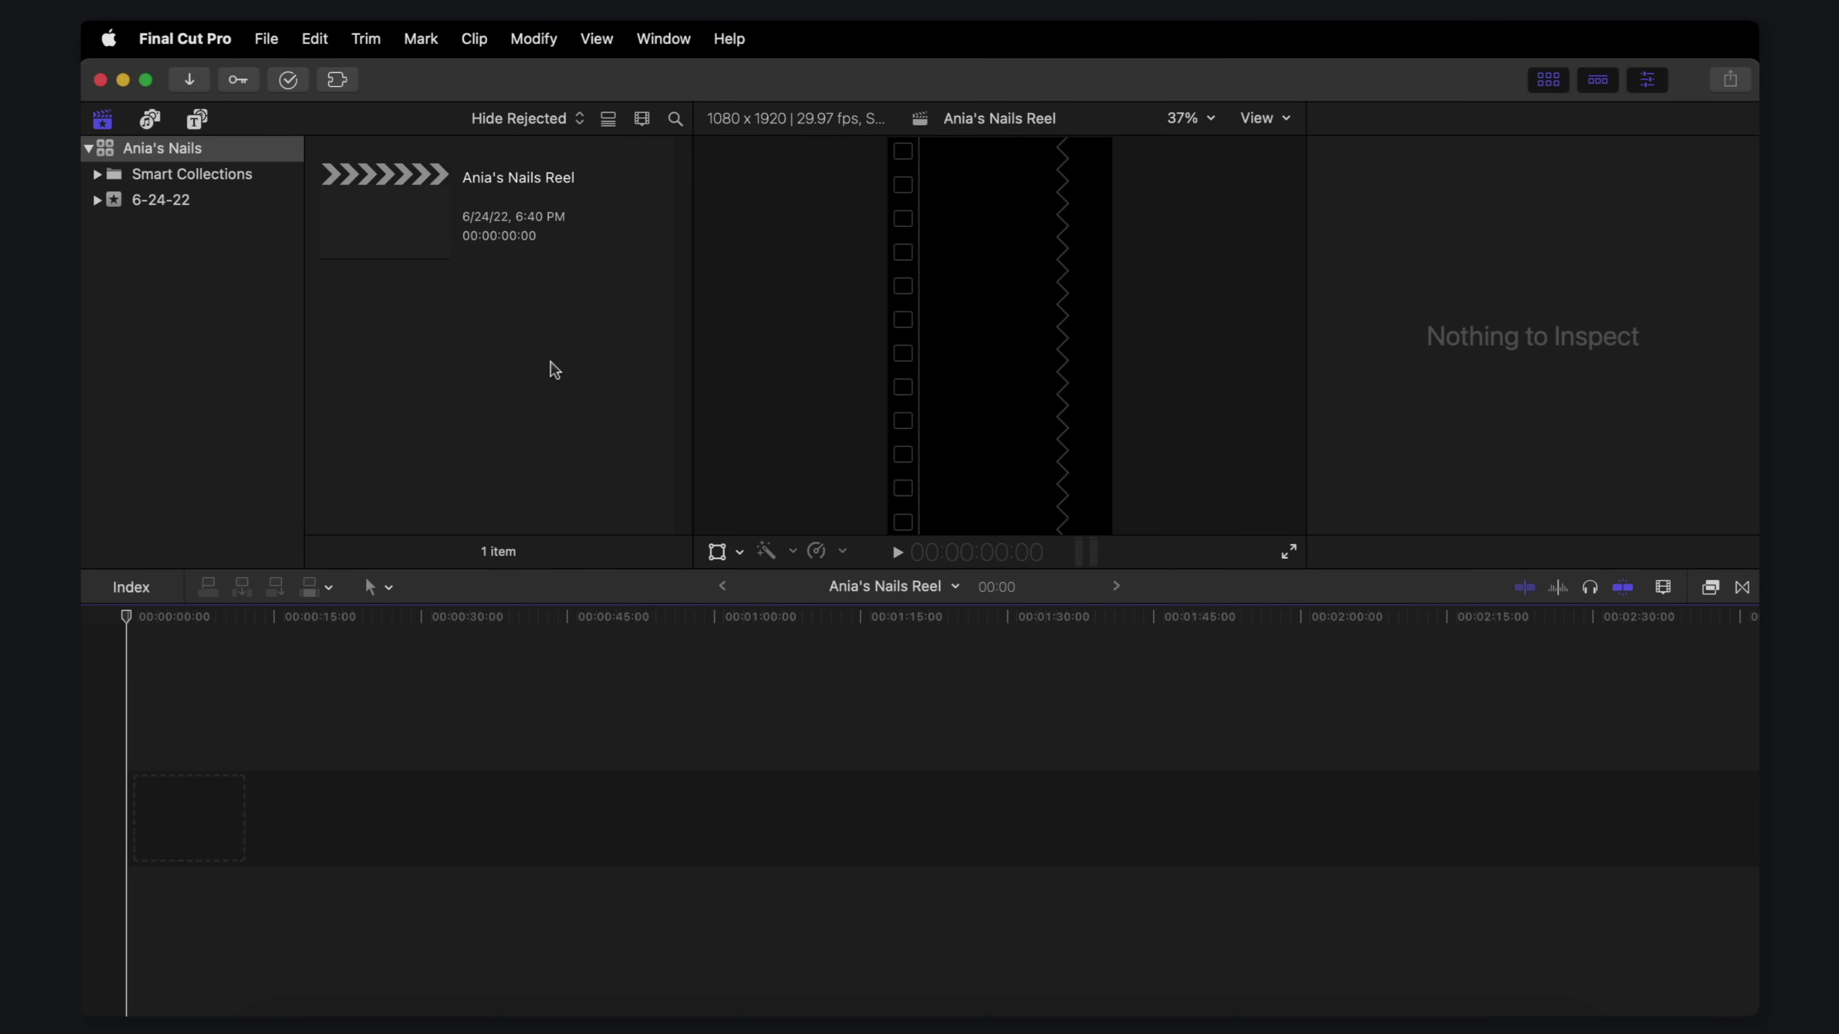
Step: Import all the clips in the Media folder into event 6-24-22, copying the files to the library
click(266, 38)
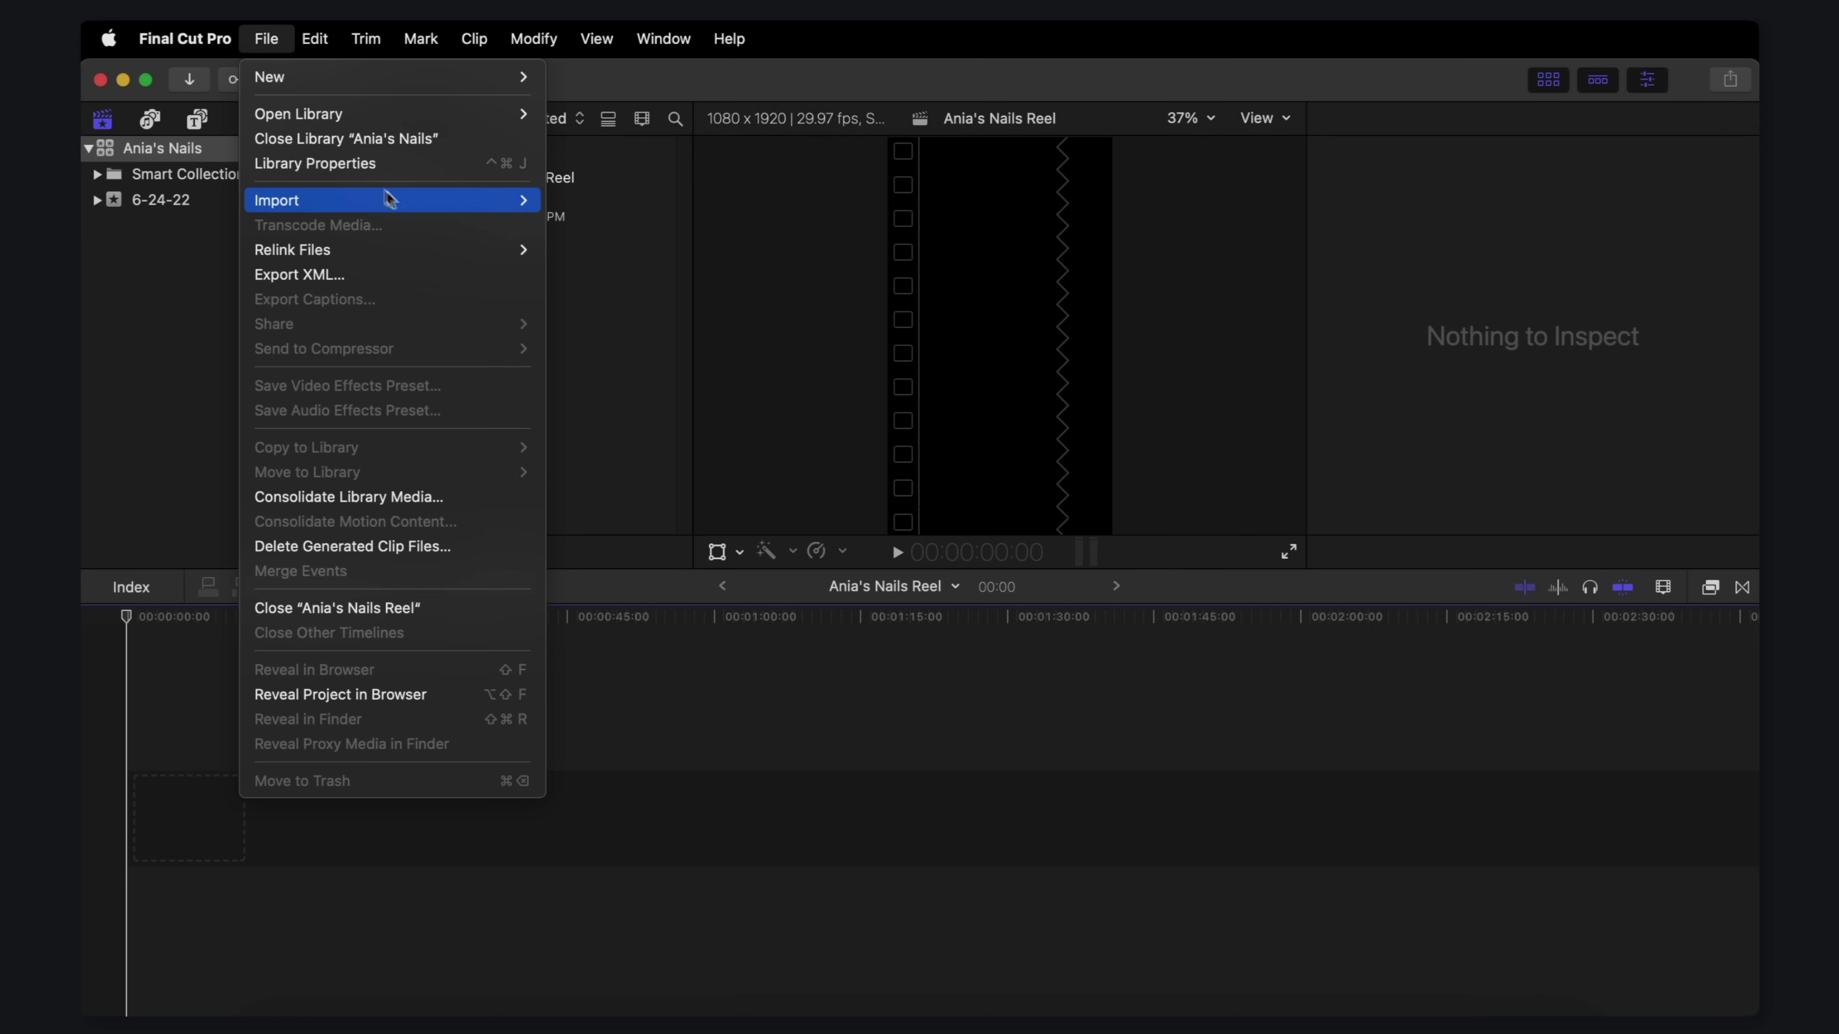
mouse_move(406, 200)
click(628, 209)
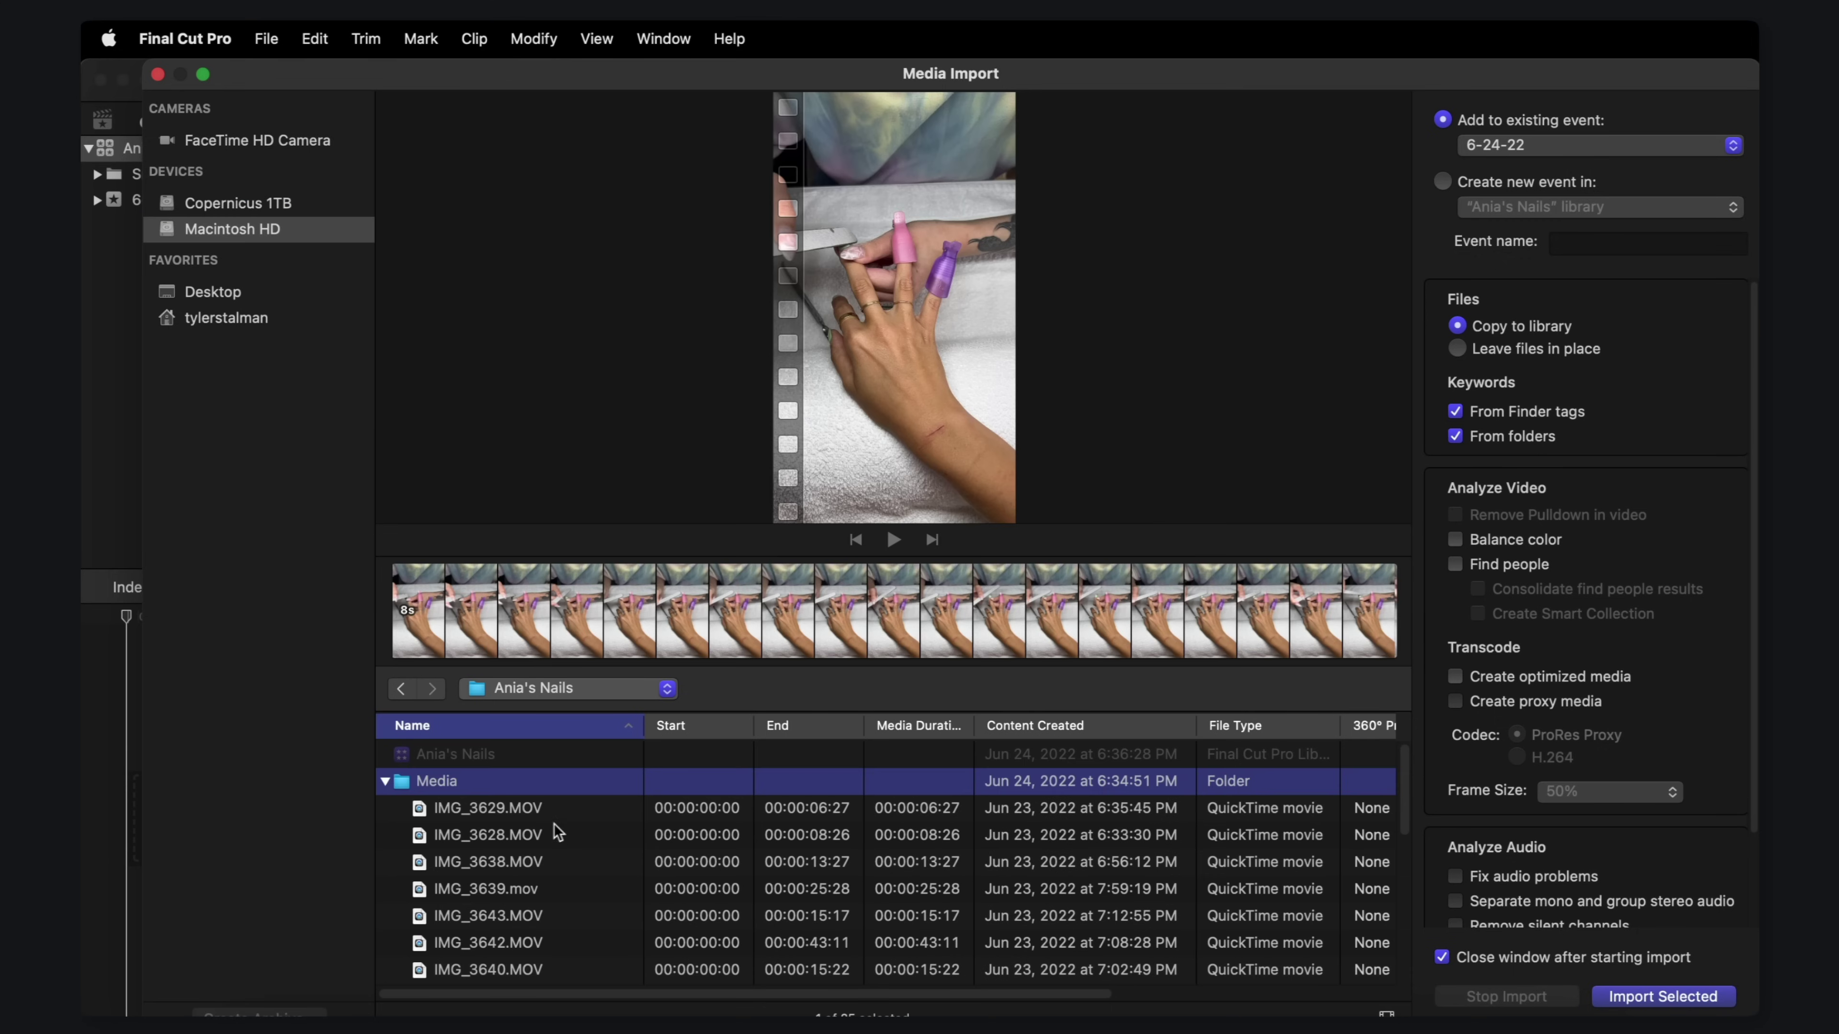
click(542, 810)
scroll(542, 811, down, 6)
scroll(543, 848, up, 1)
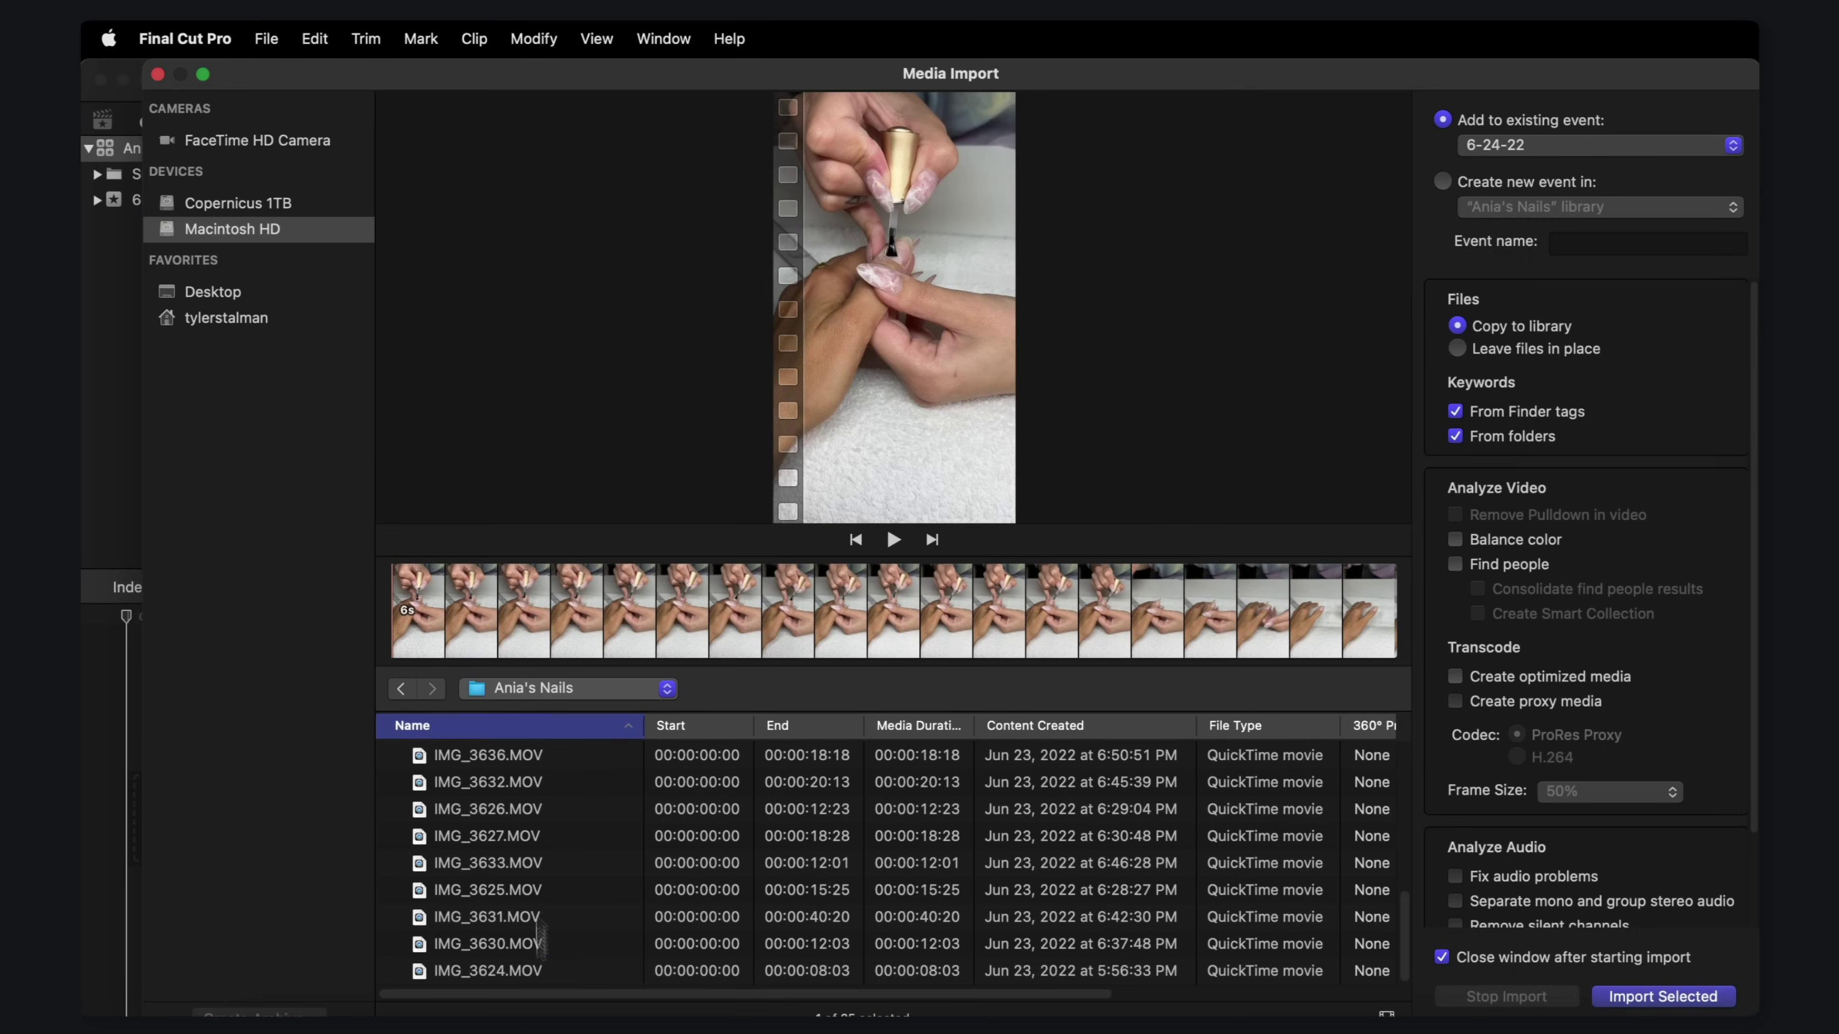
shift+click(534, 971)
scroll(684, 883, up, 5)
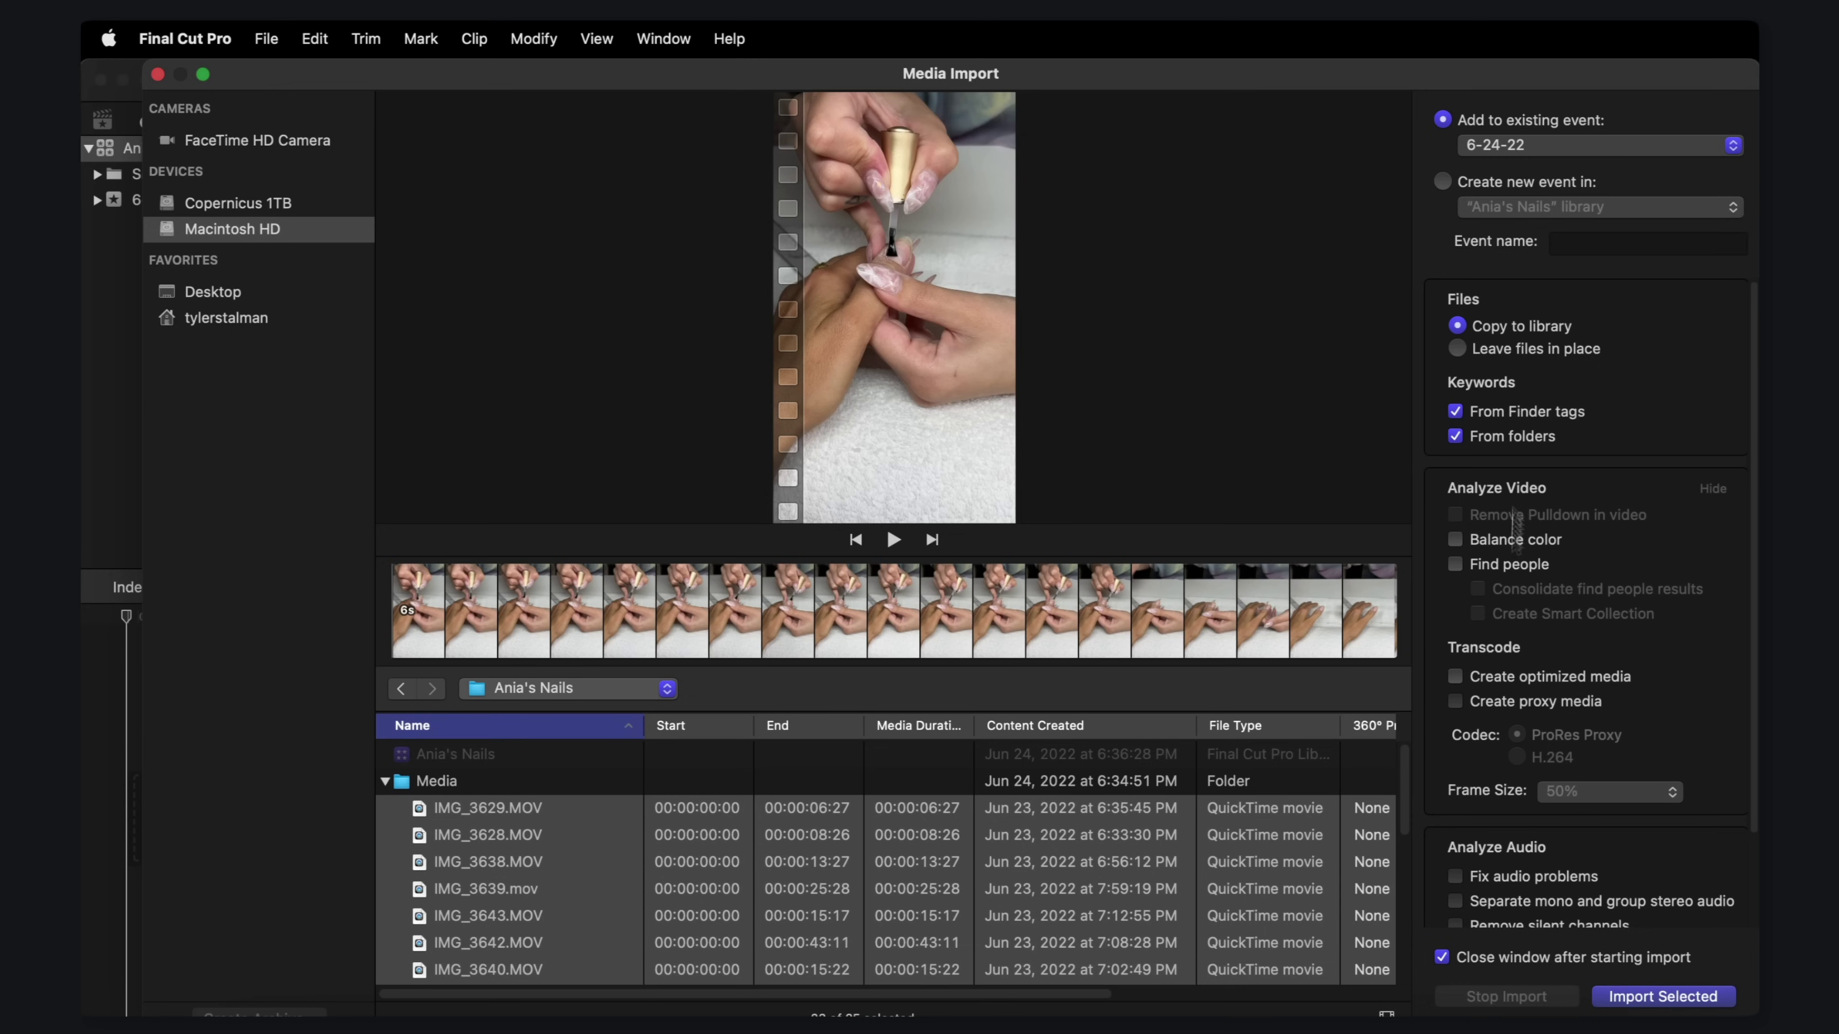
click(1663, 997)
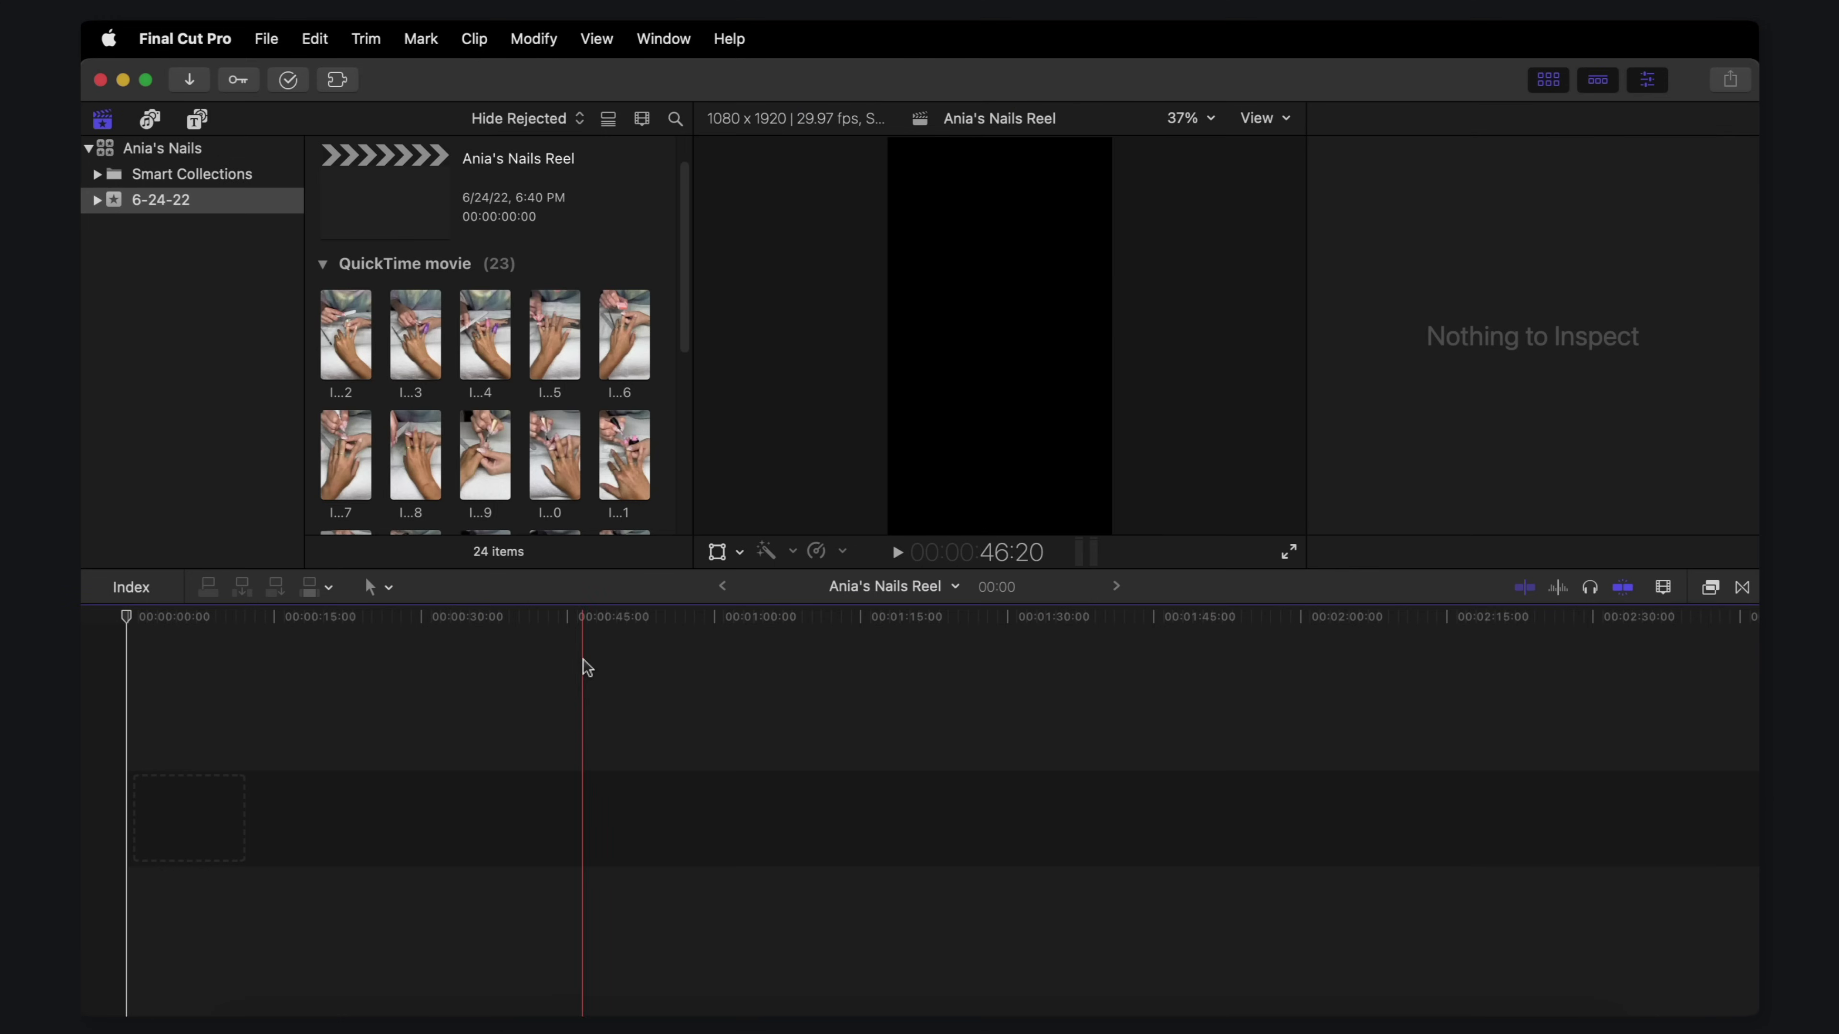
Step: Switch to Finder and compare the original clips in the Media folder with the Ania's Nails library file and its size
key(super+Tab)
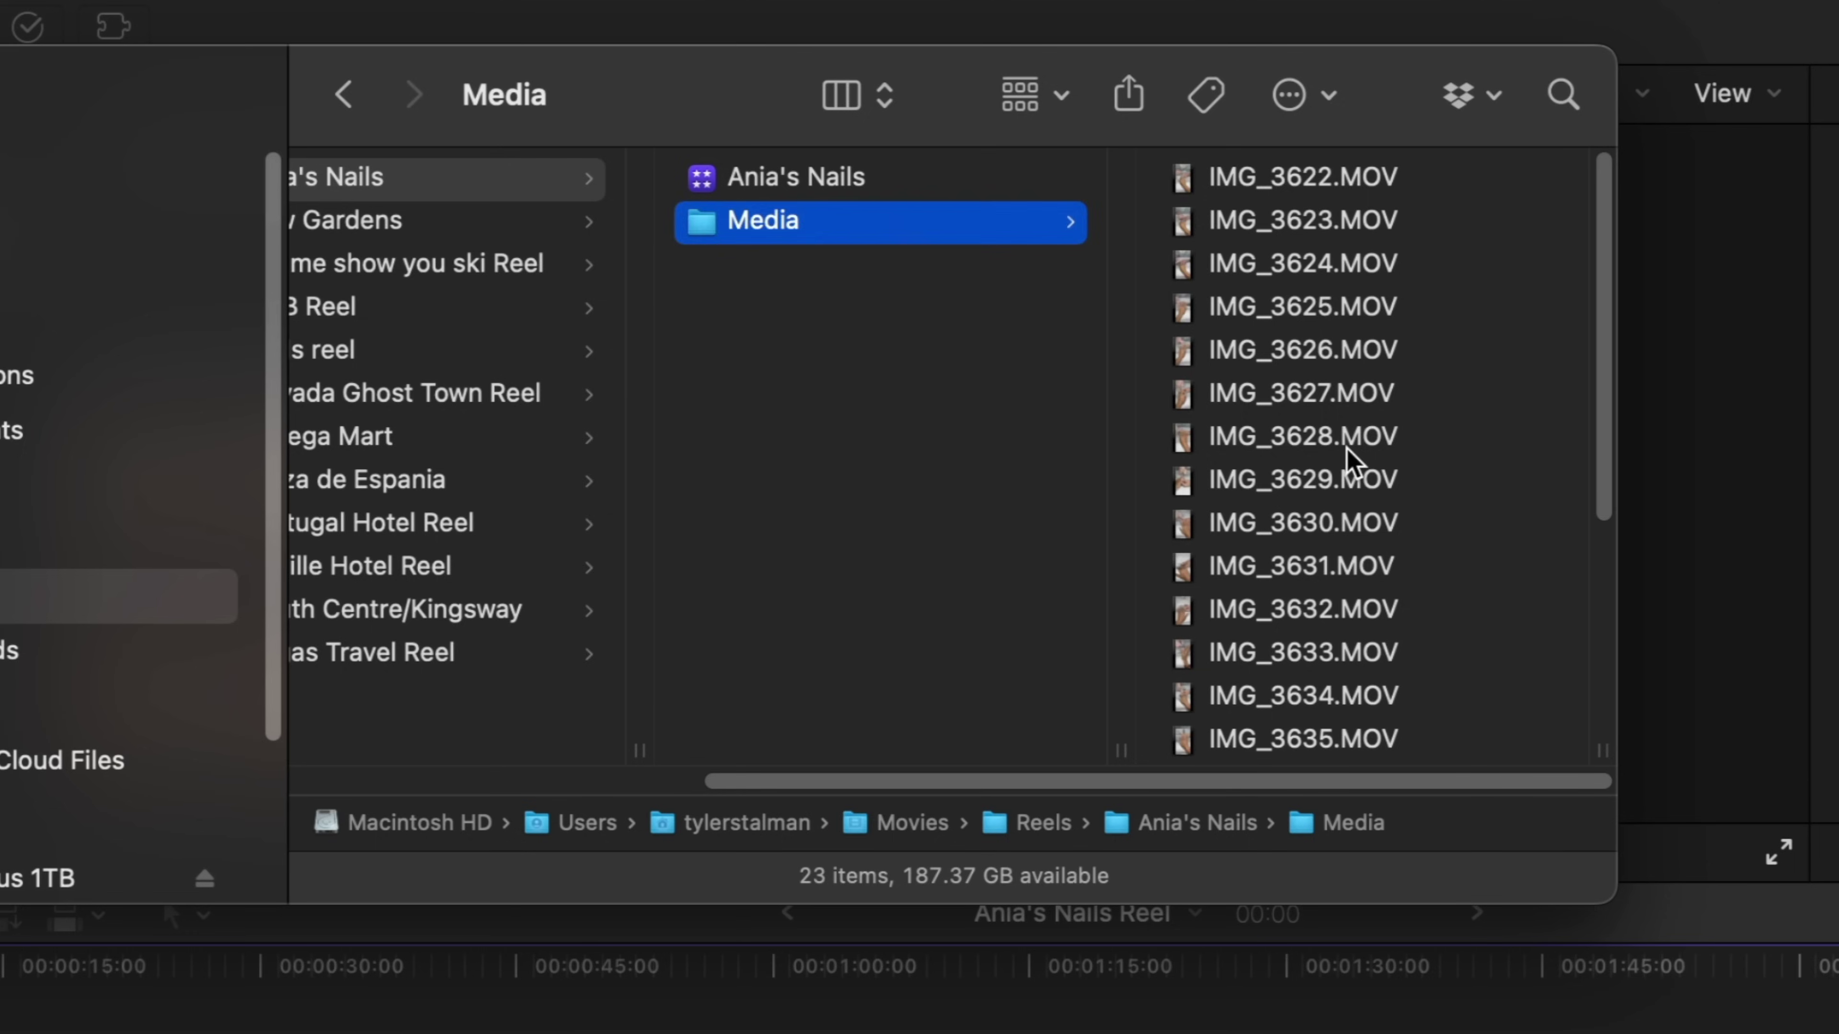
click(1054, 315)
key(Down)
key(Down)
key(Down)
key(Down)
key(Down)
key(Down)
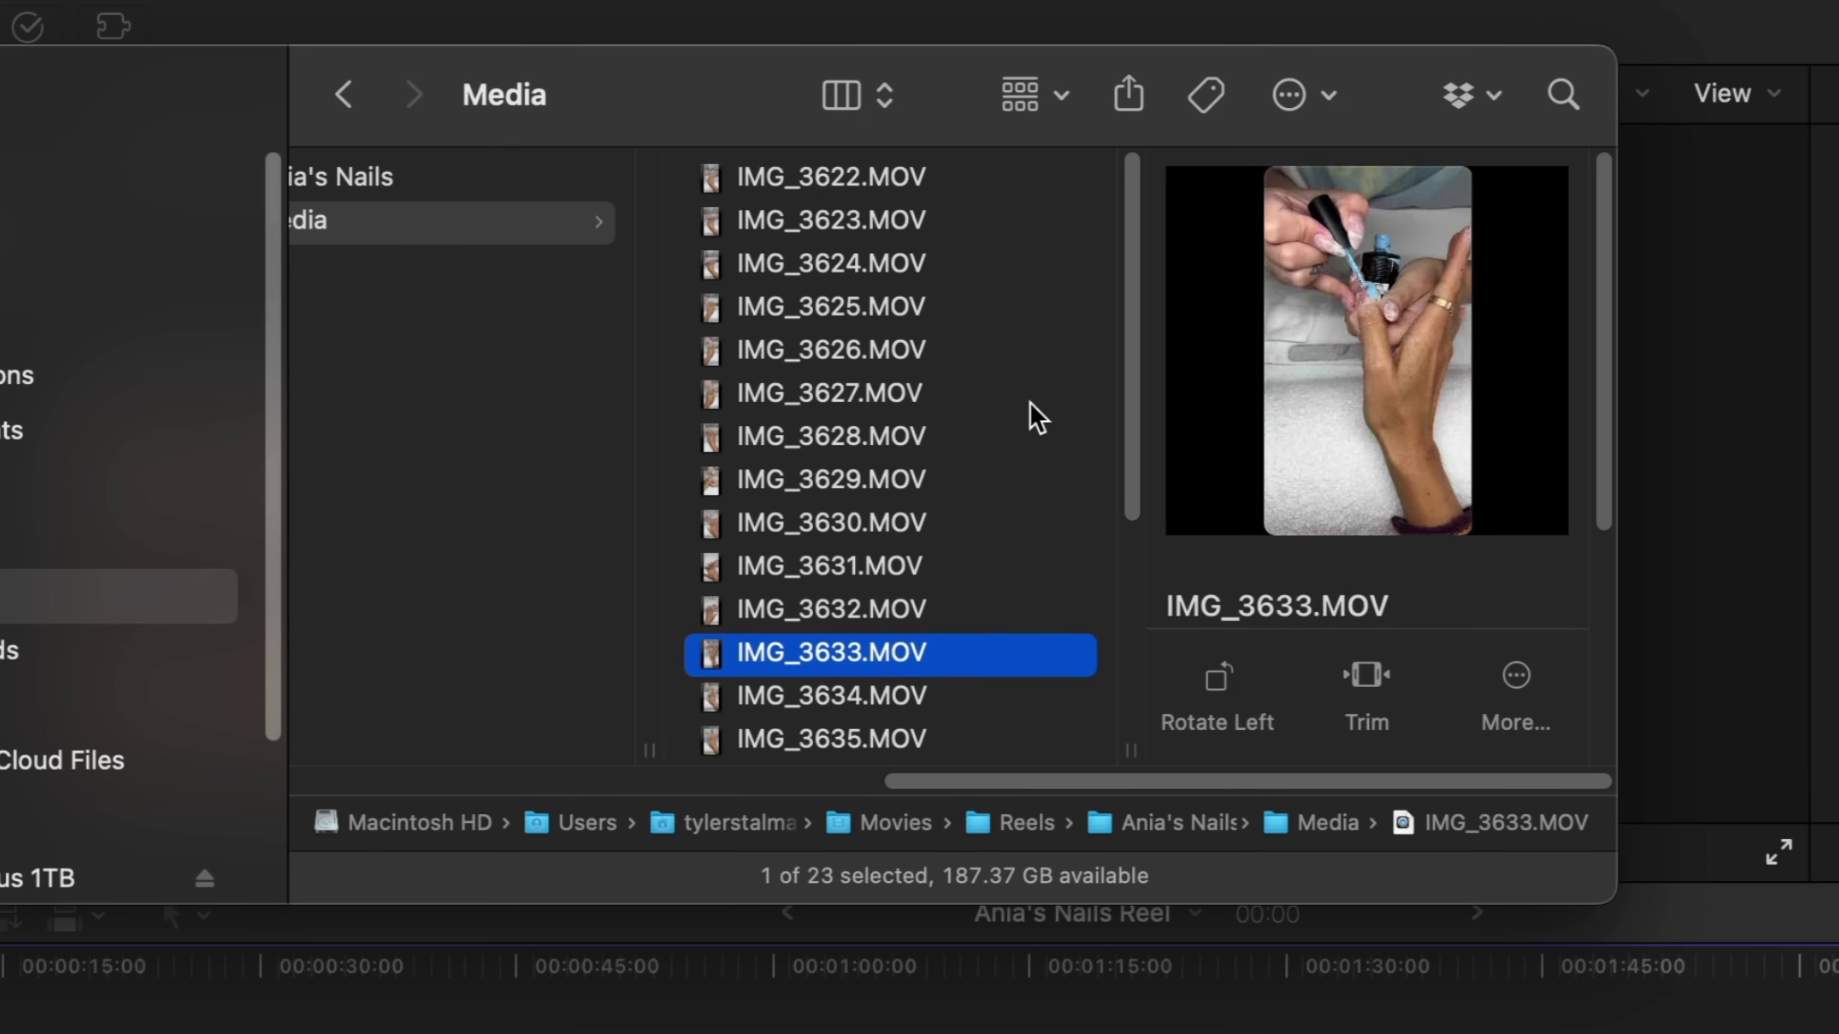
scroll(629, 288, left, 2)
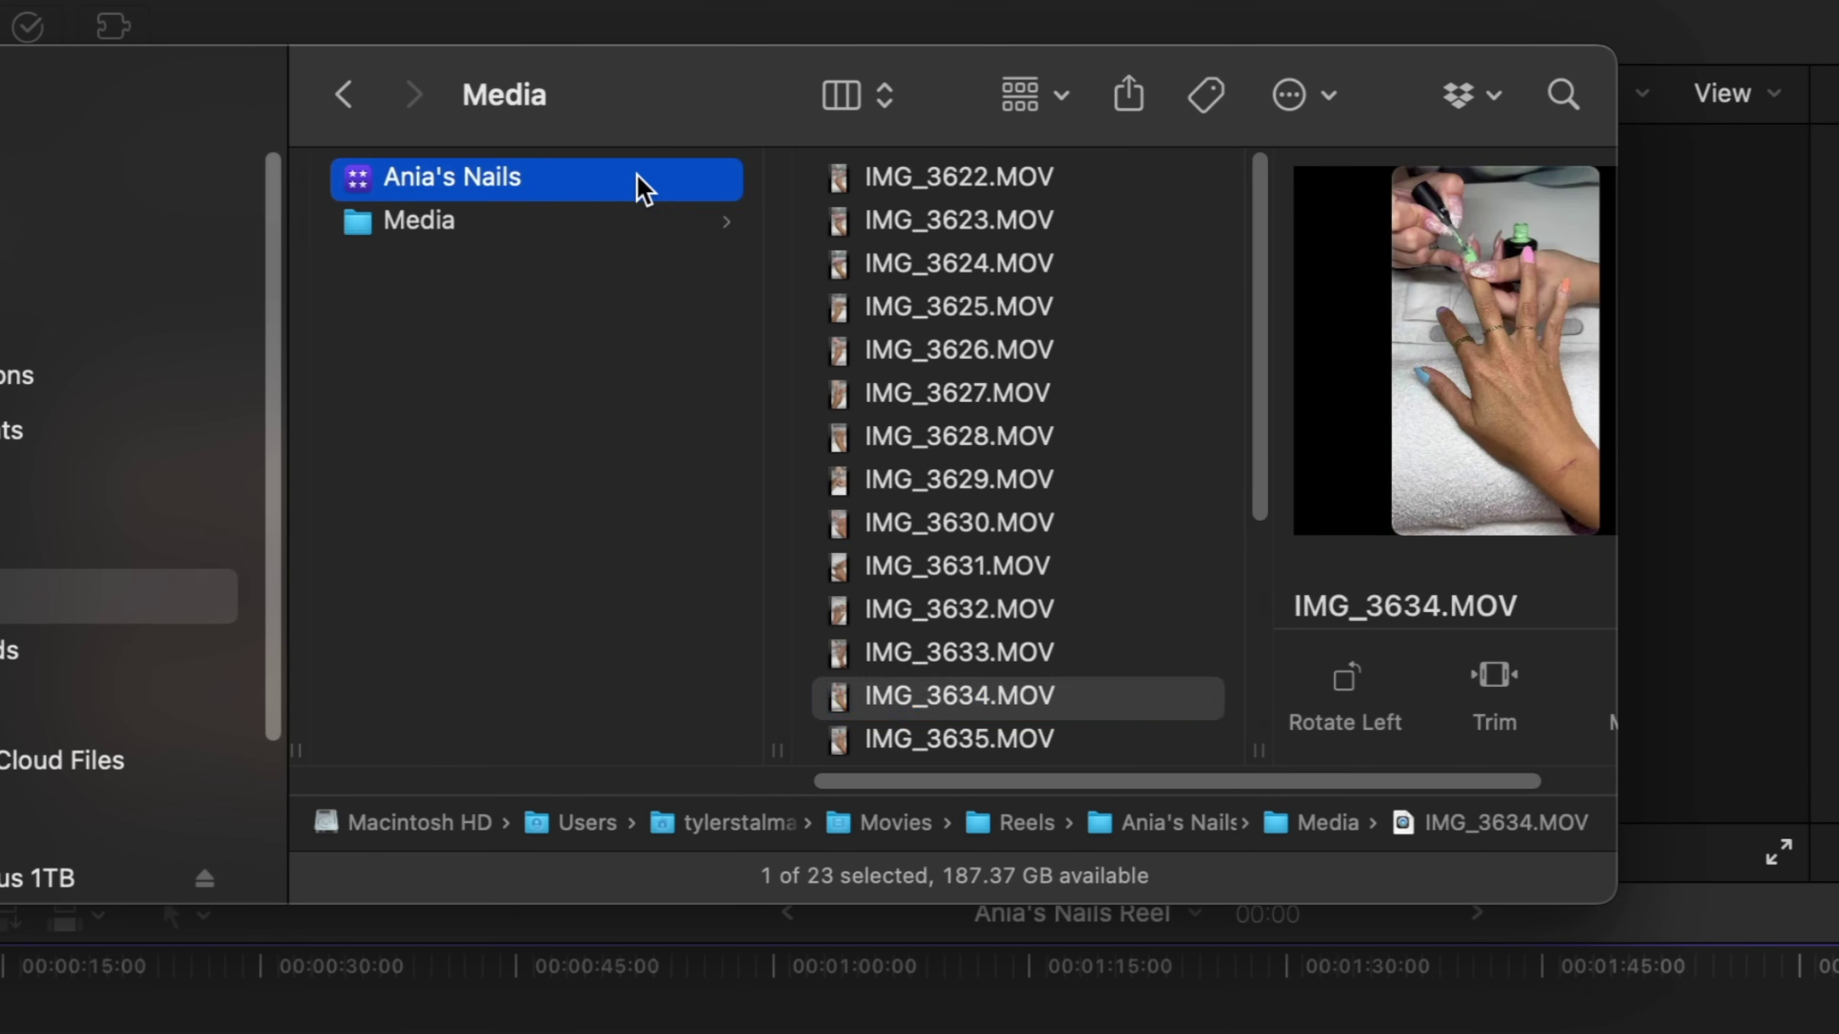
click(642, 186)
scroll(901, 461, down, 5)
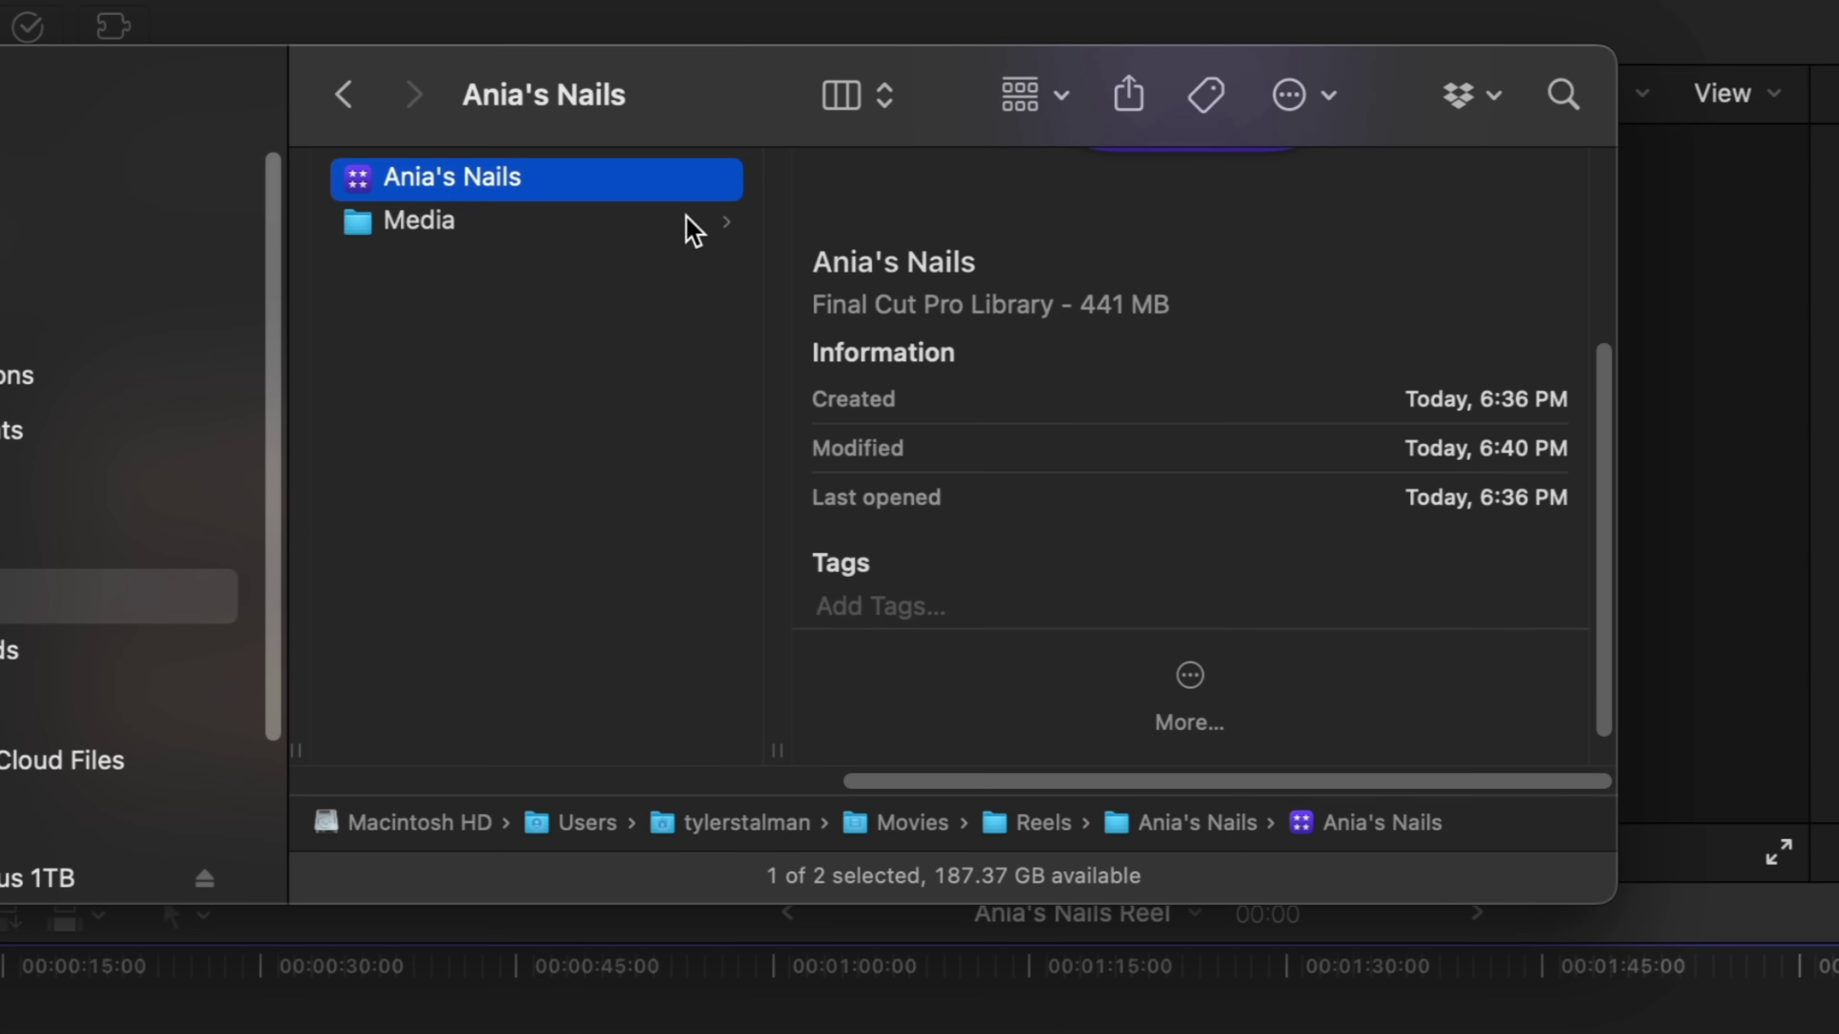
click(696, 230)
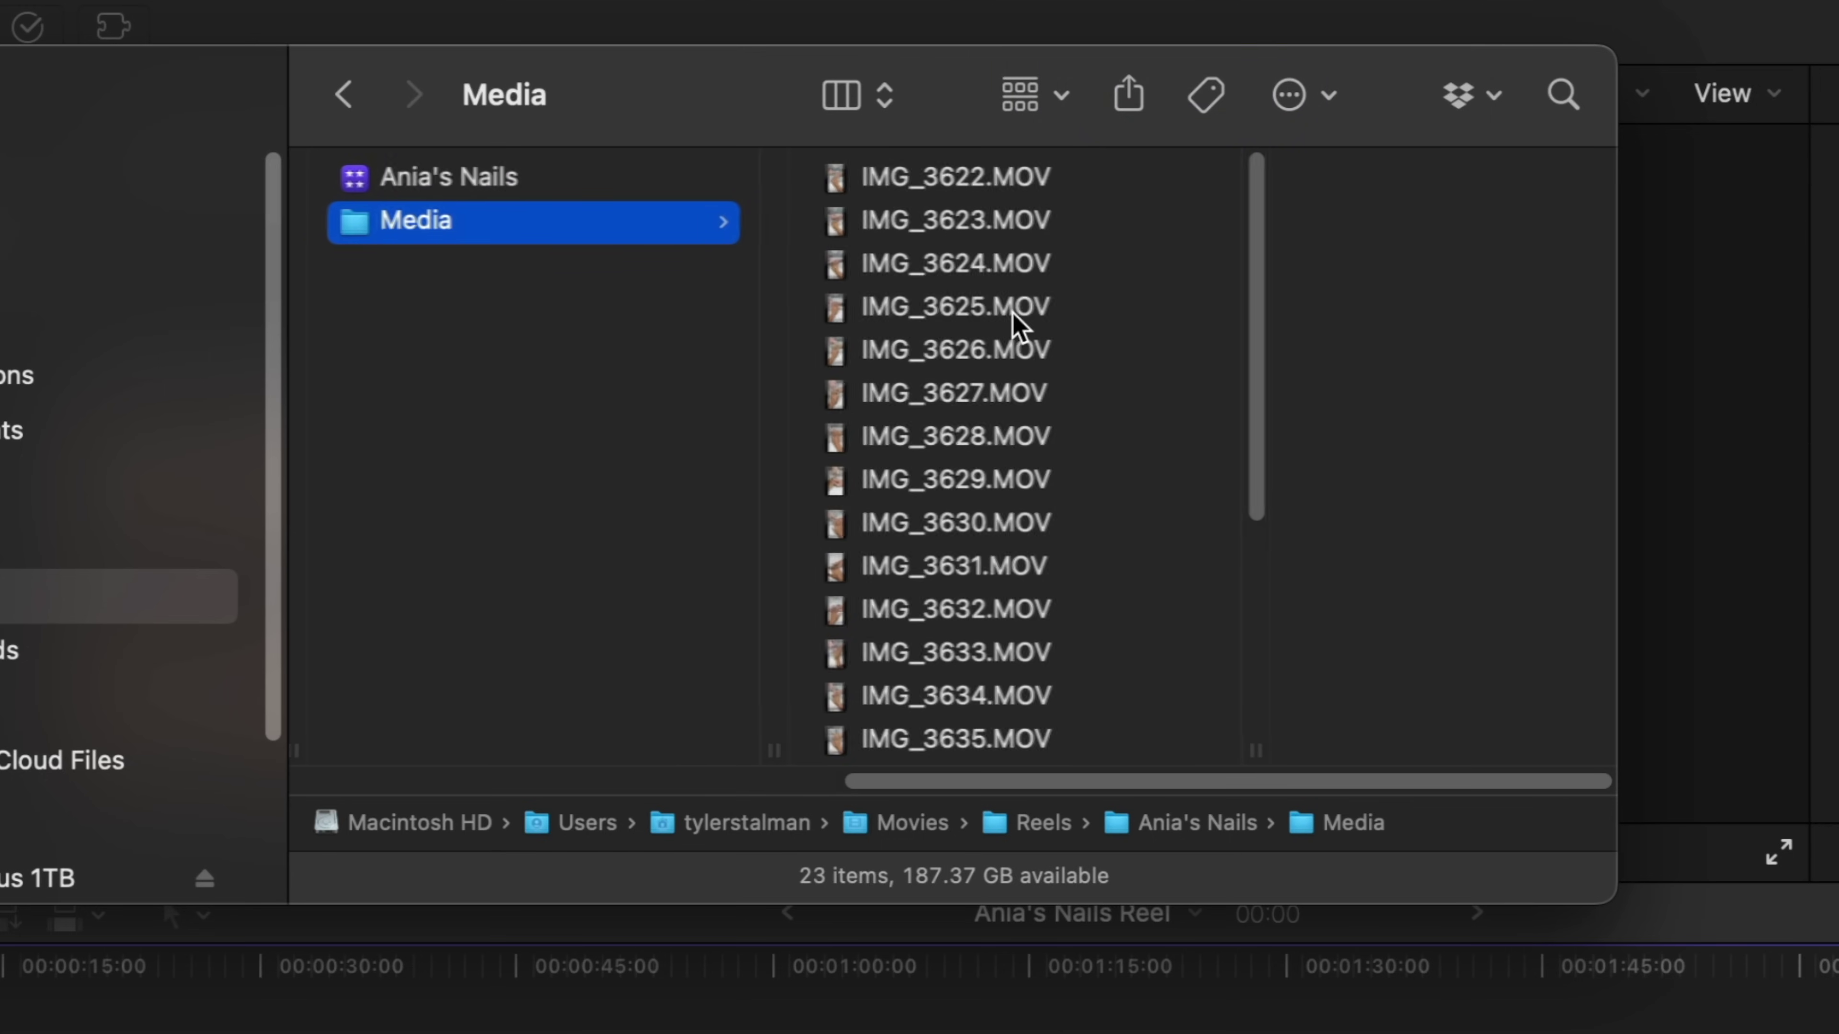
scroll(1014, 319, down, 1)
click(645, 187)
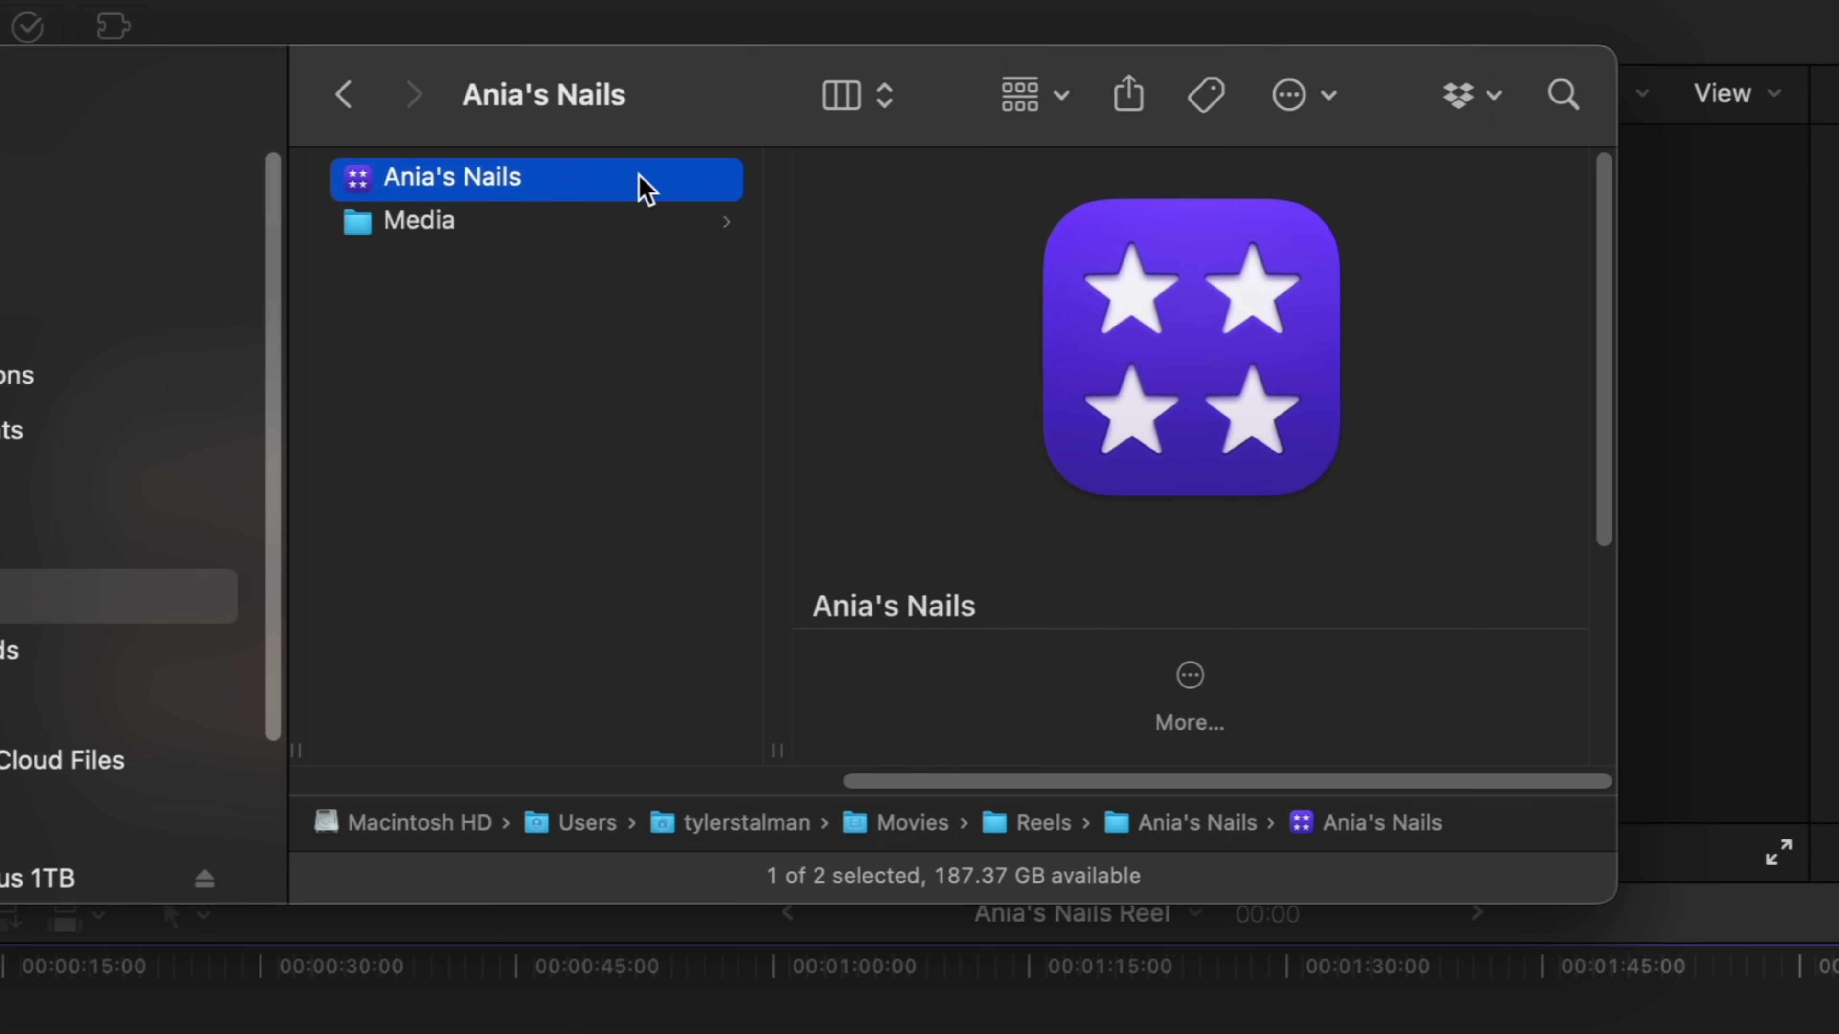
Step: Move the Media folder to the trash and return to Final Cut Pro
click(535, 224)
key(super+BackSpace)
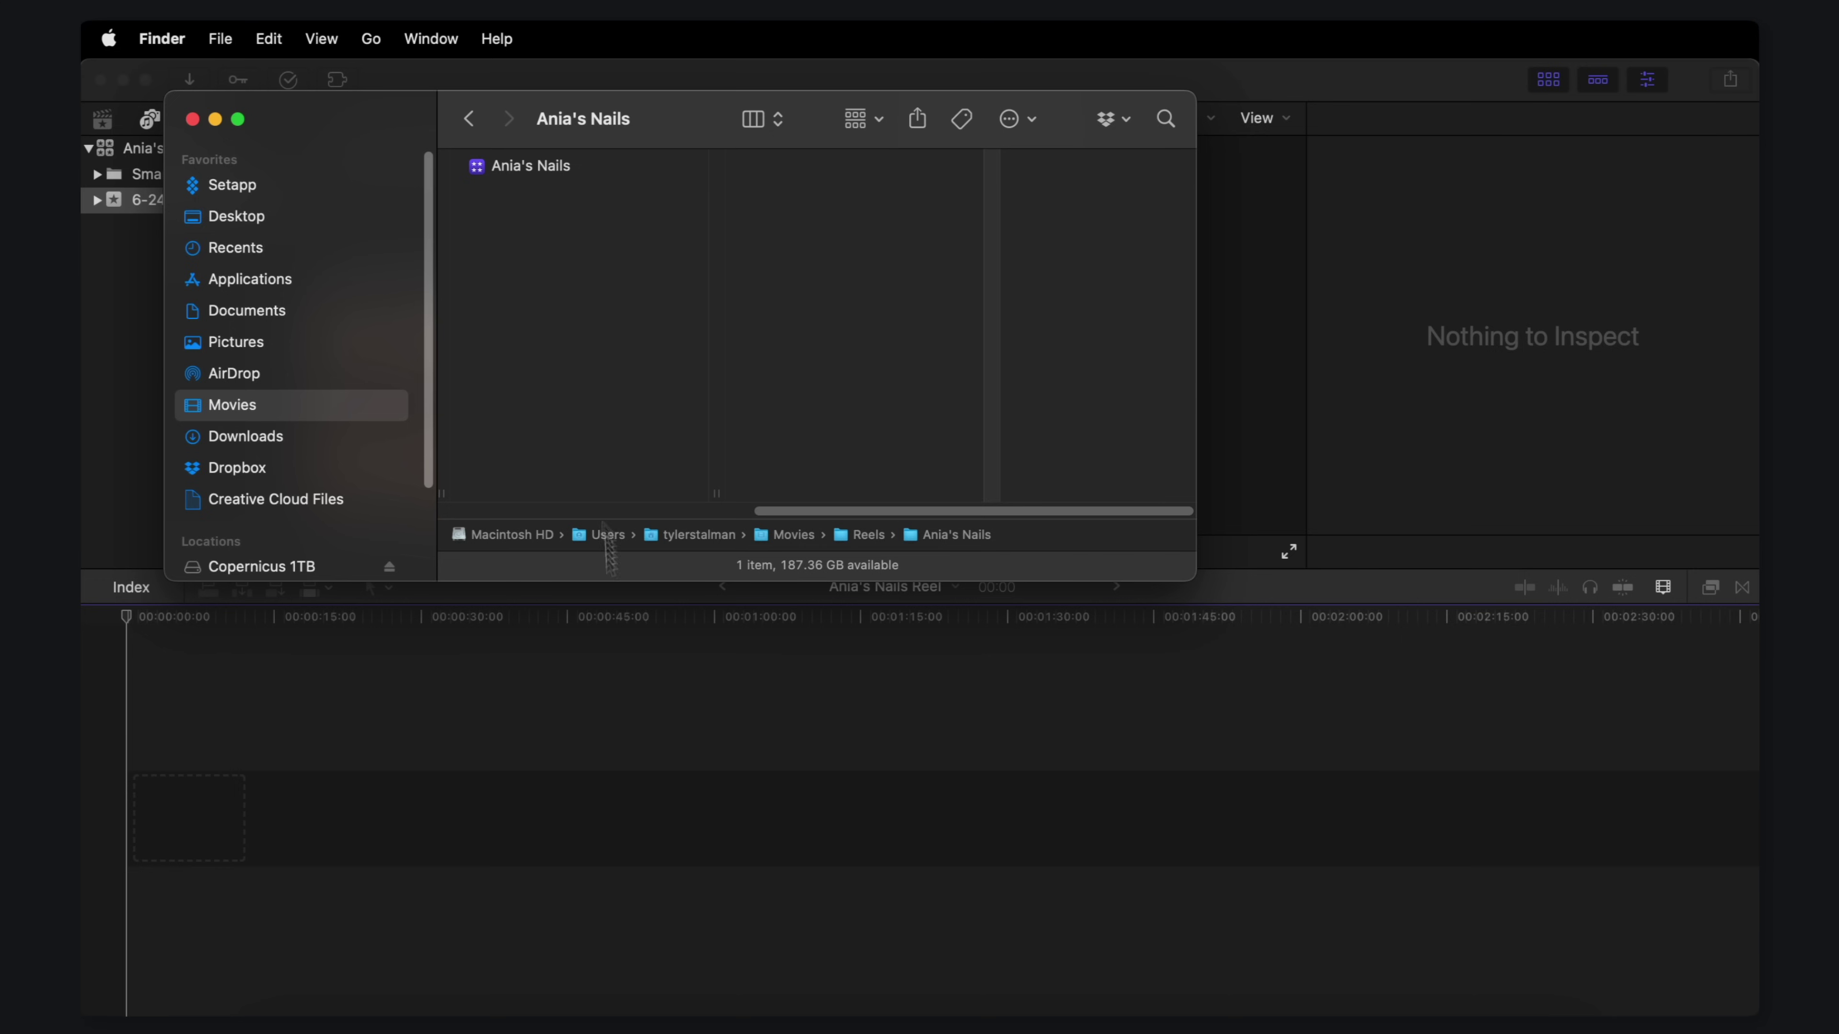
click(485, 778)
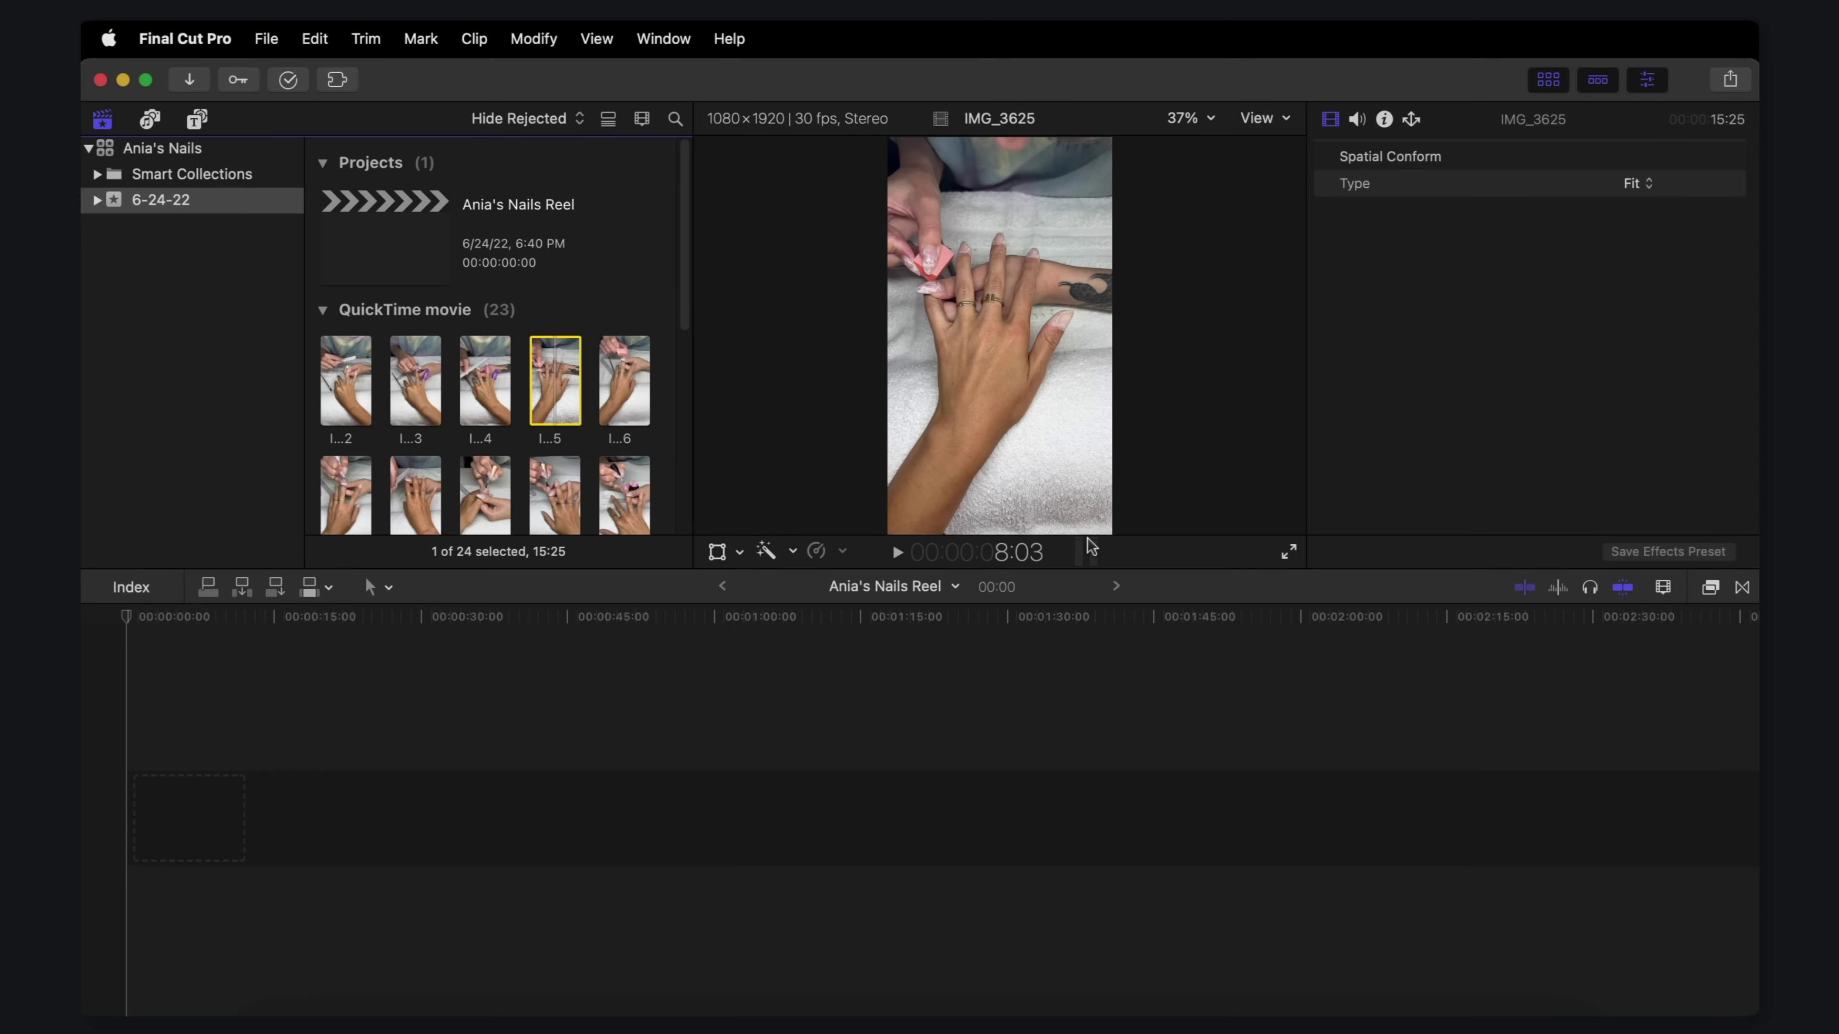
Step: Enlarge the browser and viewer area above the timeline, and add all the imported clips to the start of the timeline
drag(1159, 595, 1164, 808)
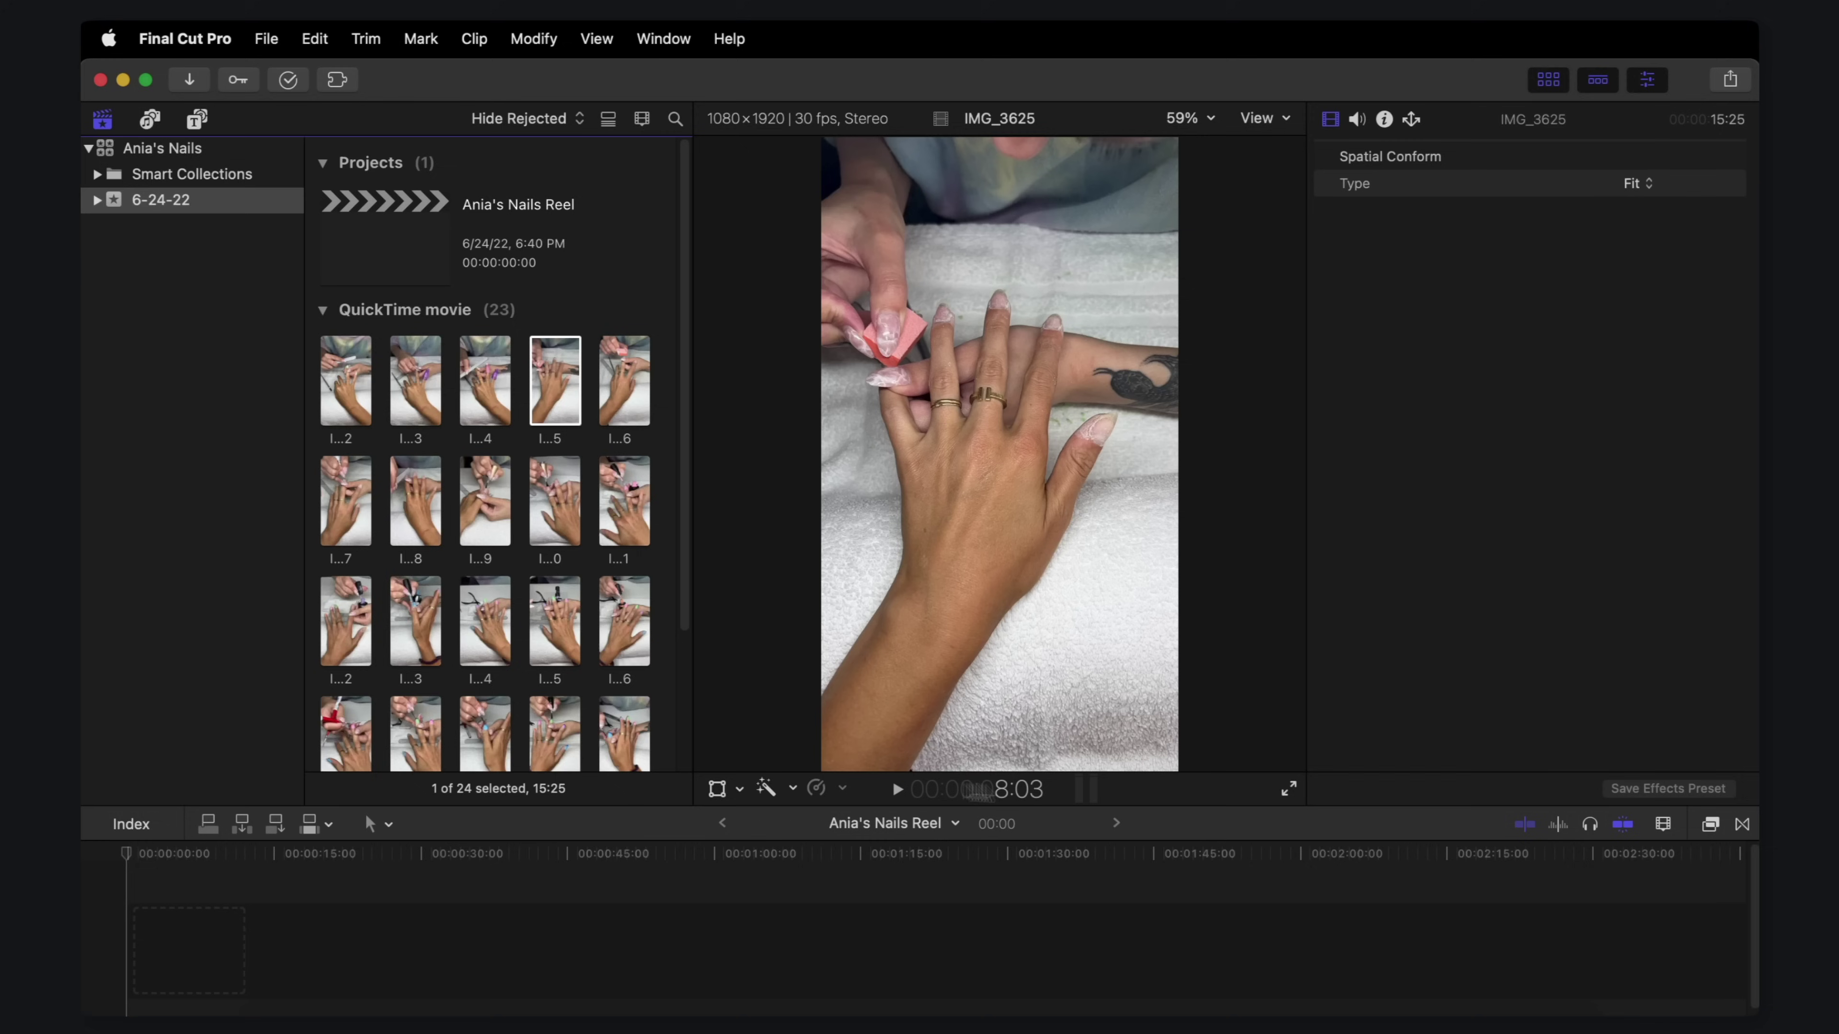
drag(1154, 798, 1127, 771)
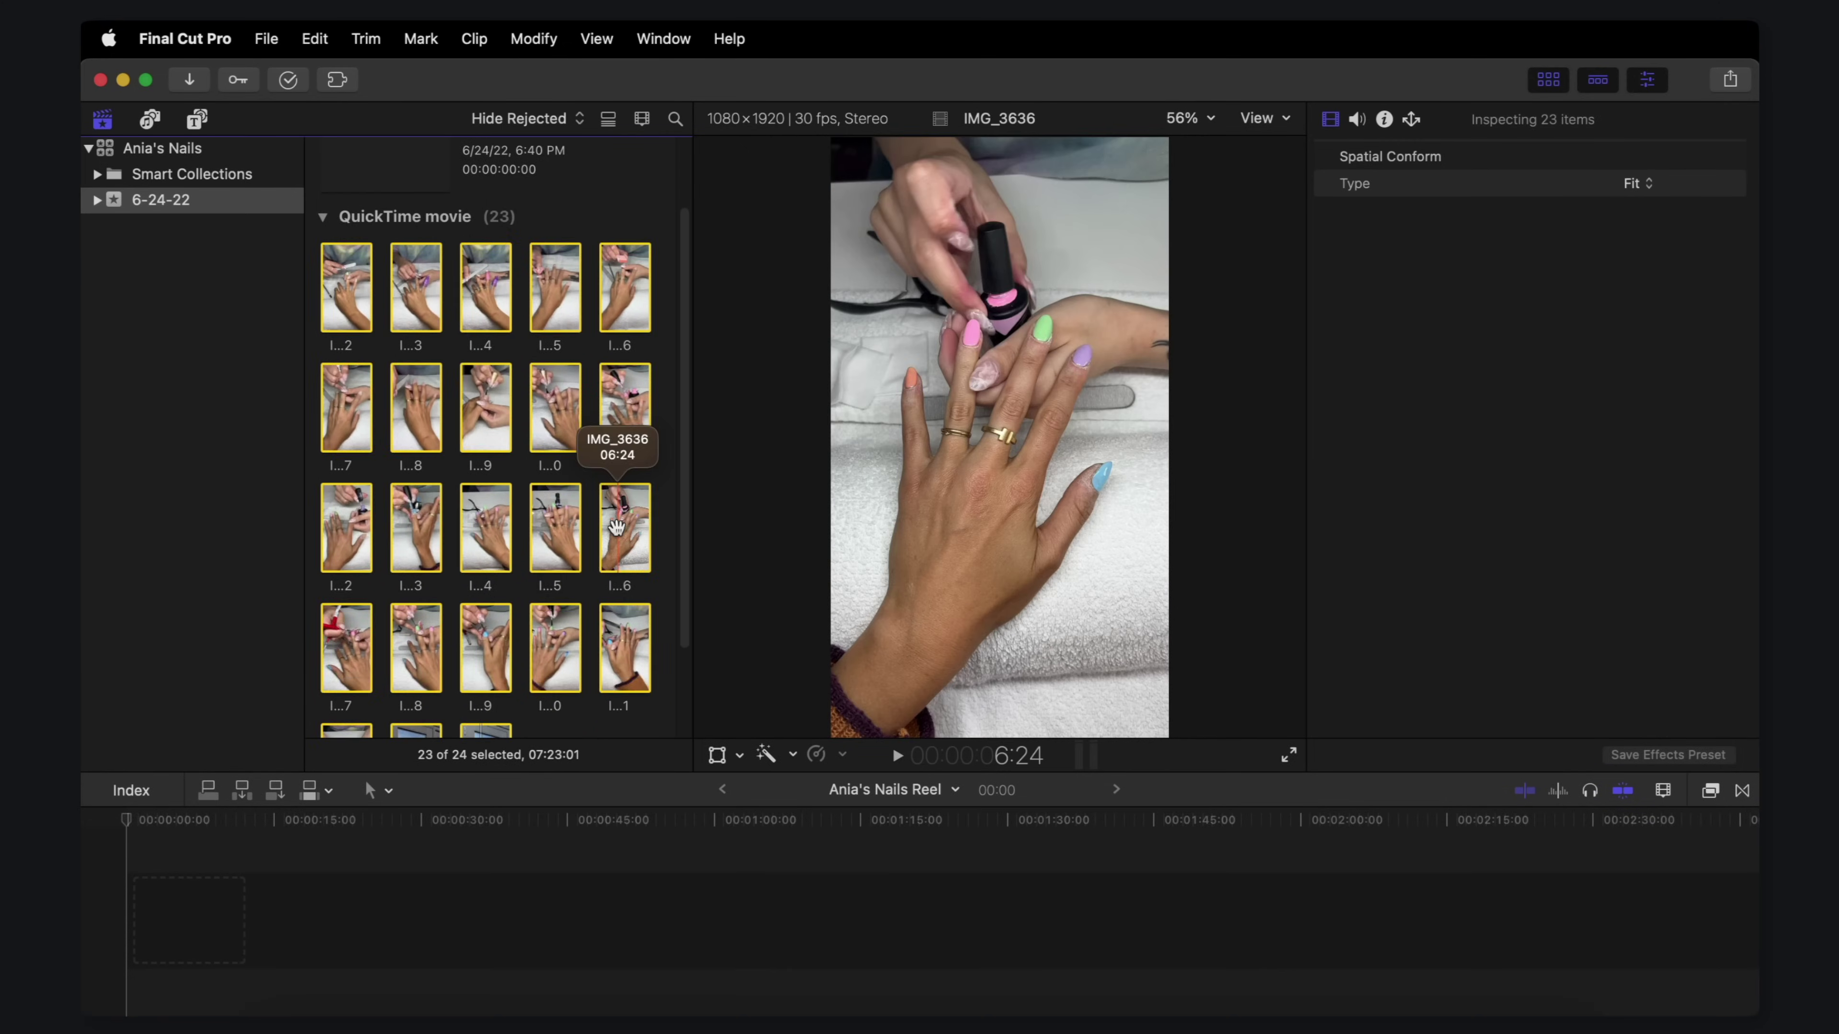
scroll(617, 528, down, 2)
drag(555, 377, 246, 891)
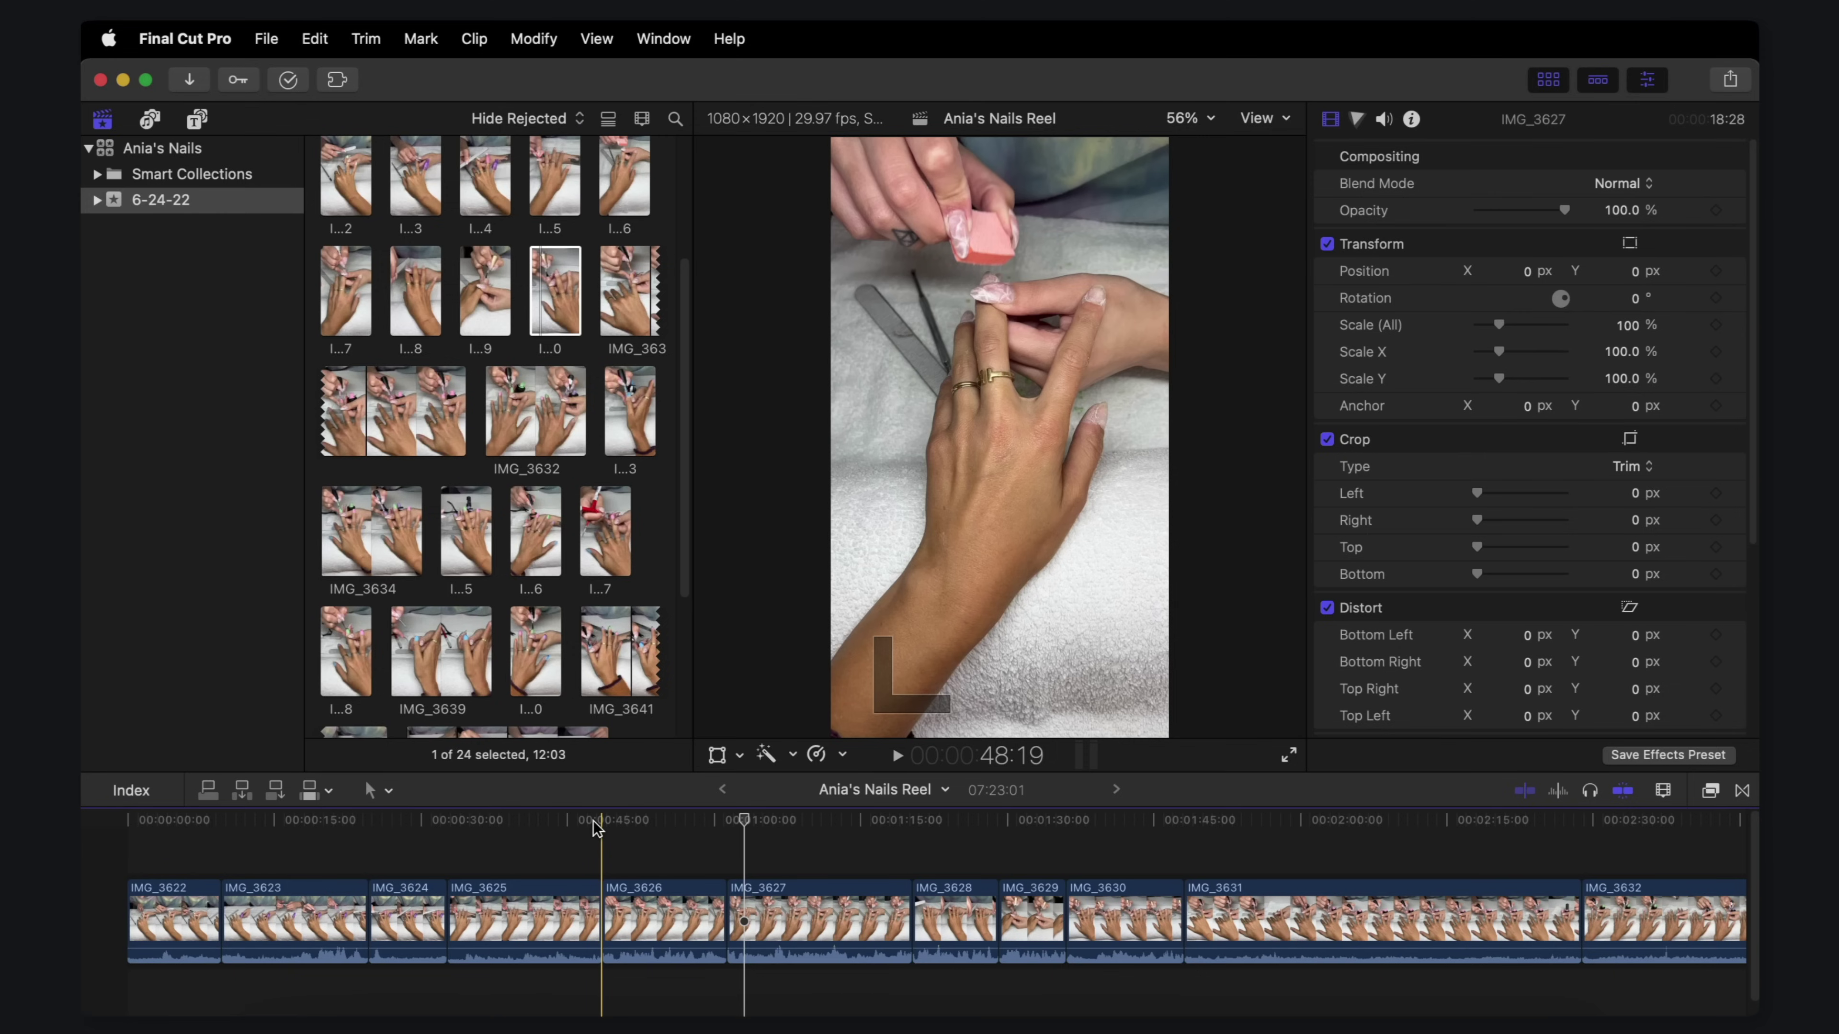
Step: Select all clips in the timeline and change the duration of each to 1:00
key(super+a)
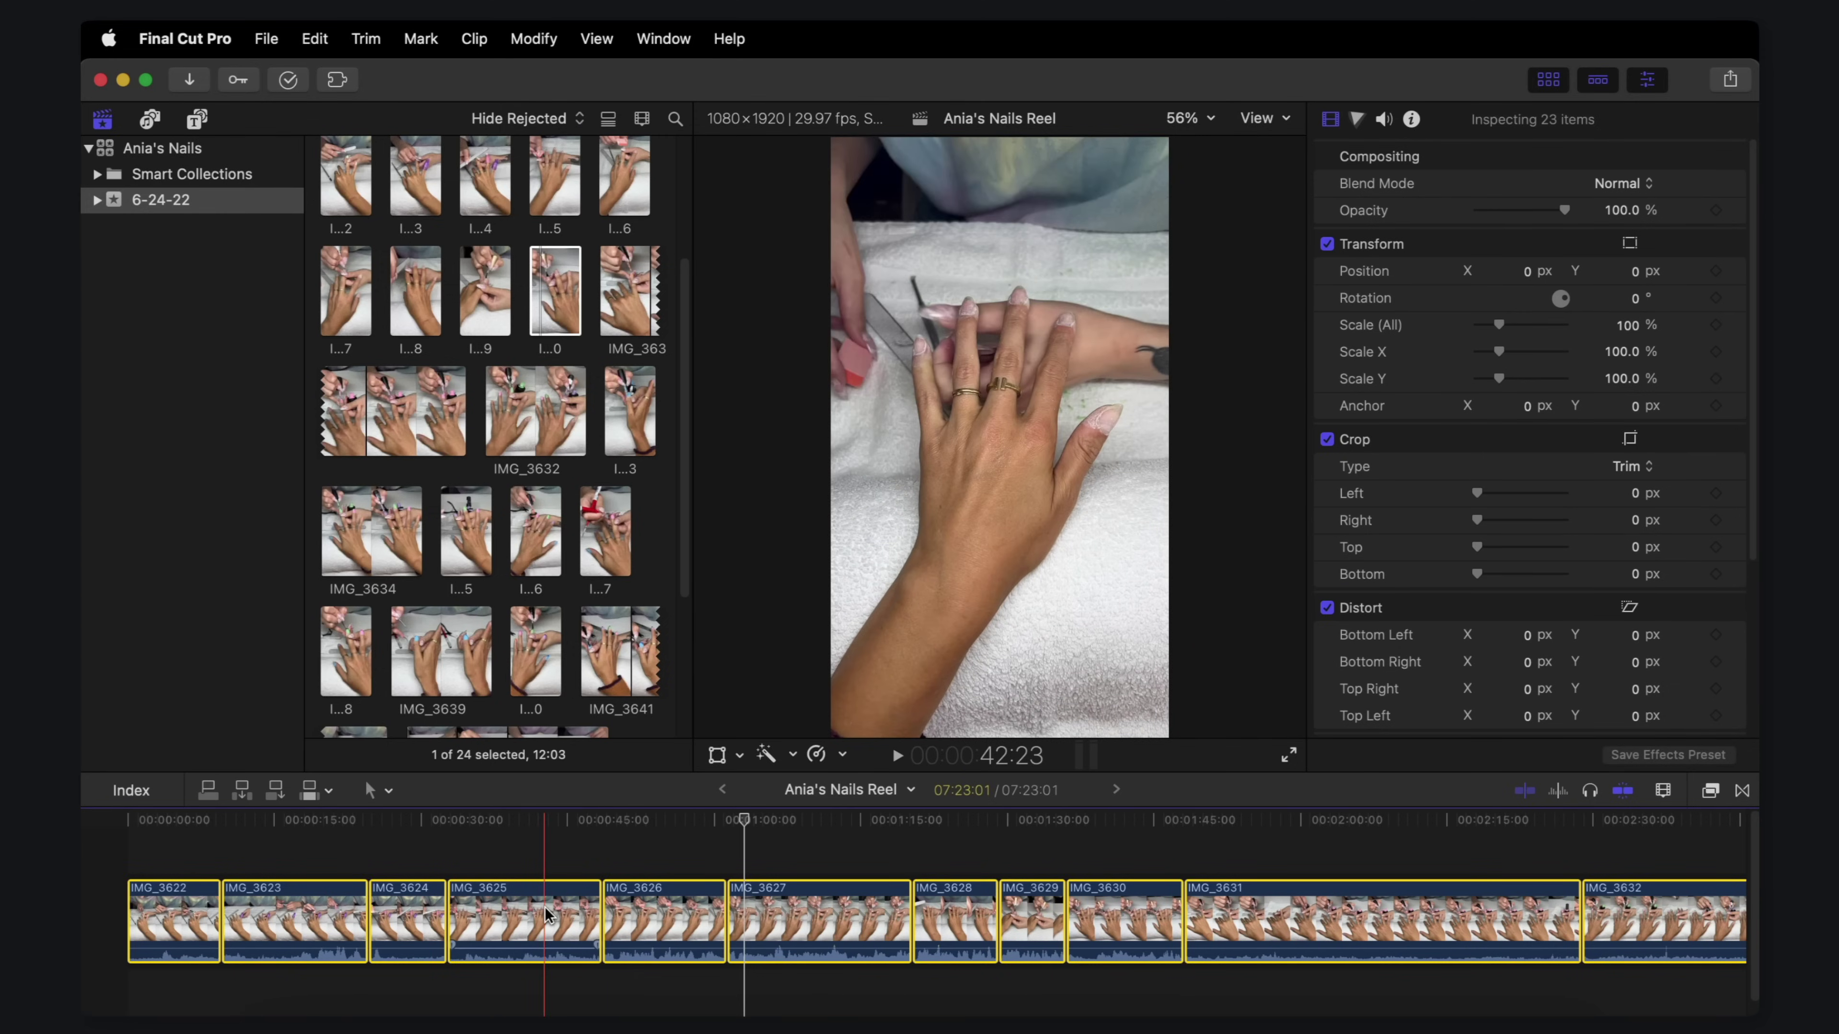
click(536, 859)
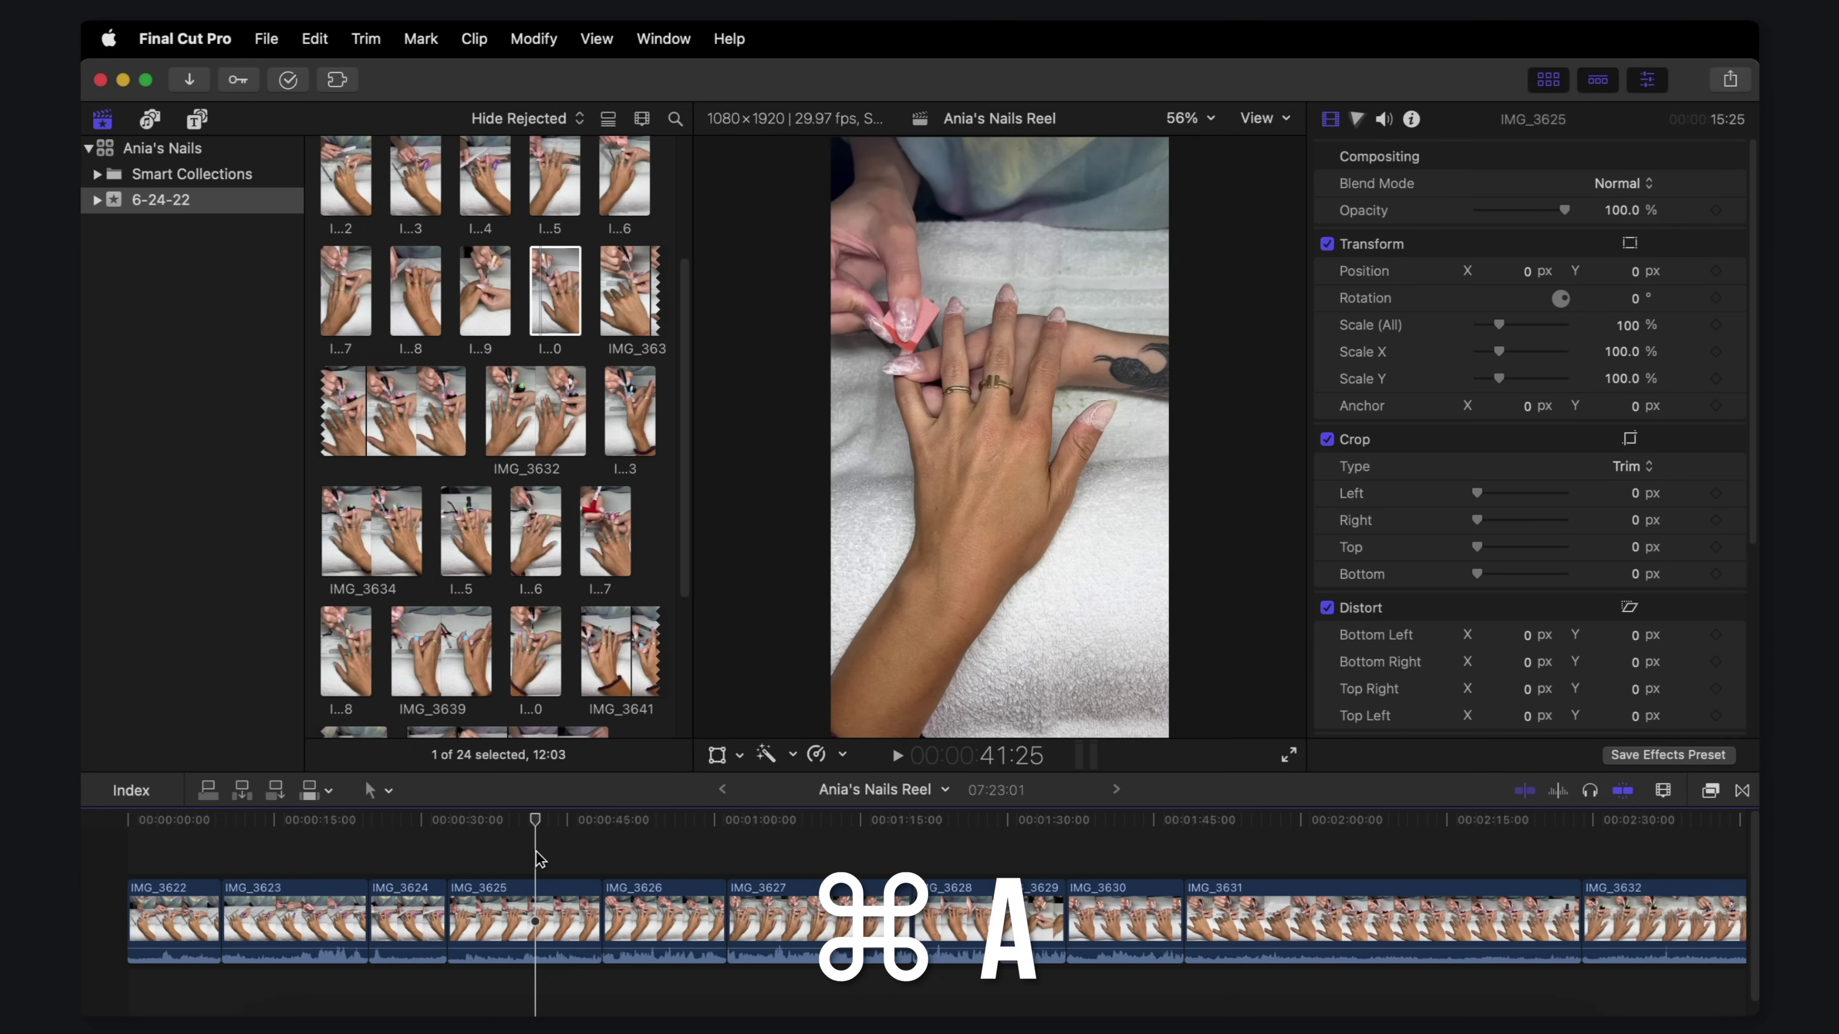
right_click(526, 920)
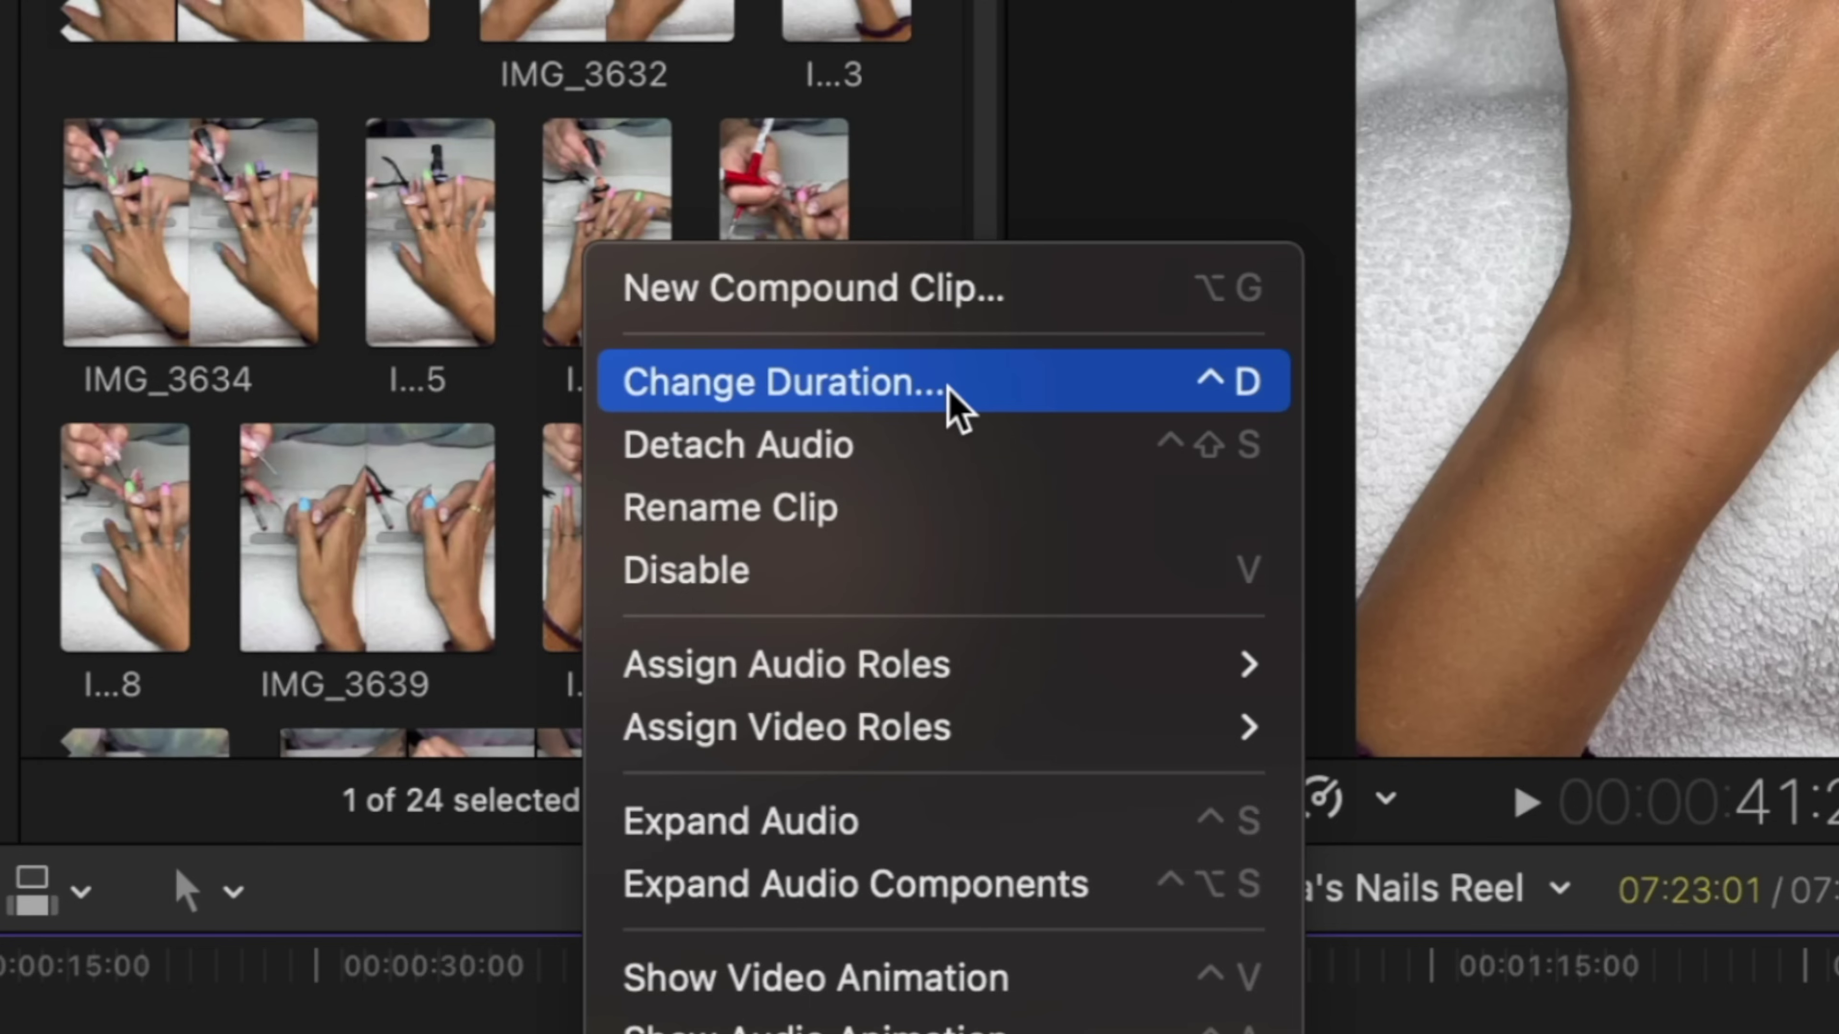
click(950, 395)
text(100)
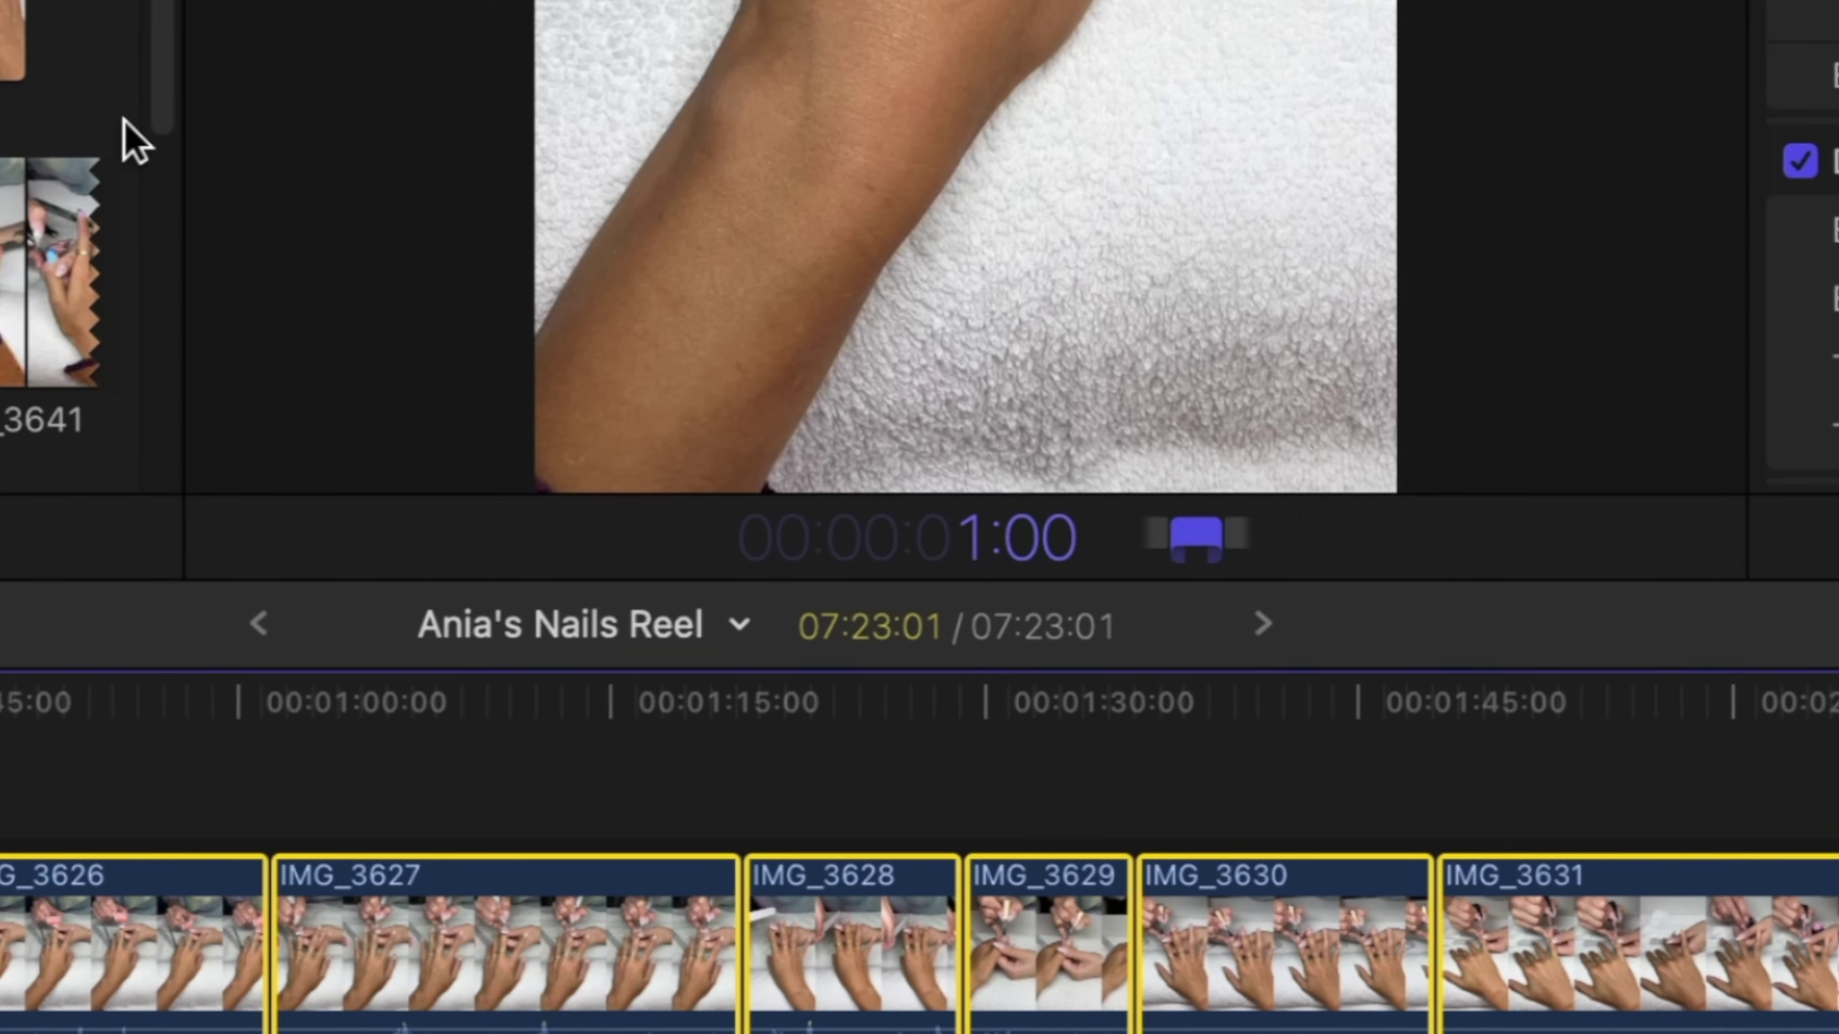
key(Return)
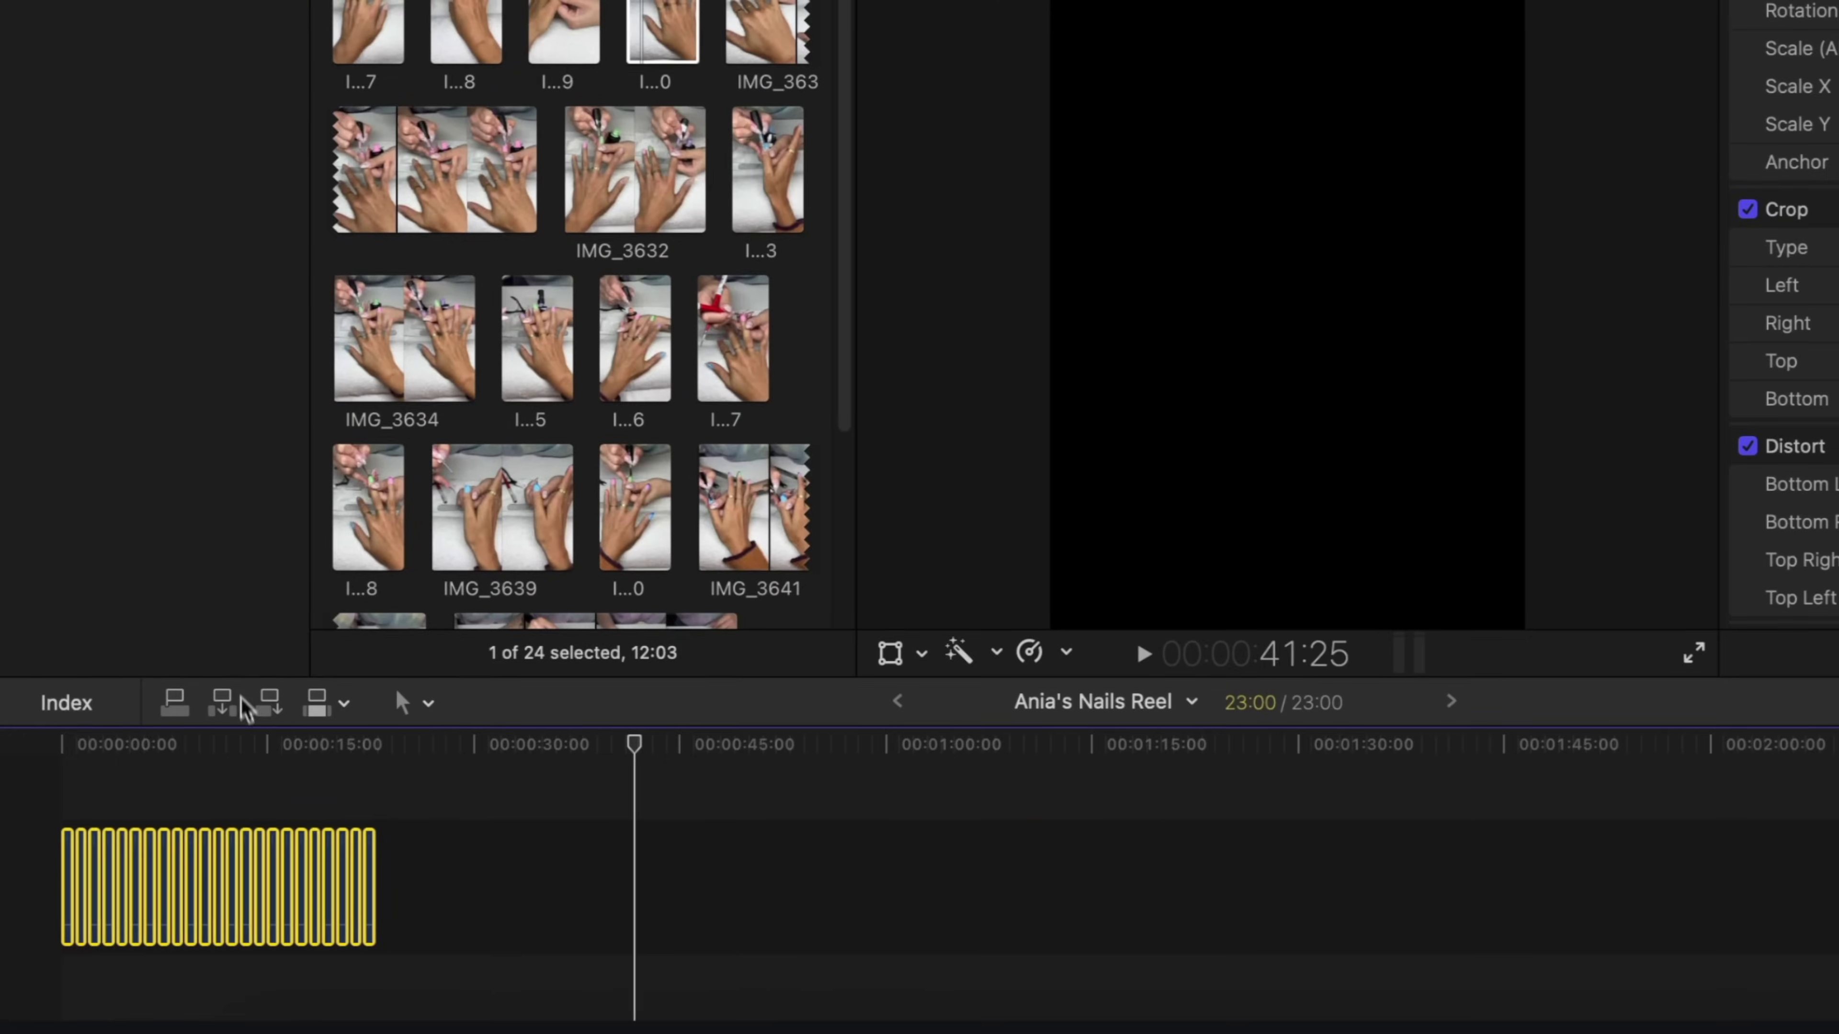
Step: Select all 23 timeline clips and silence them by lowering their audio volume to -∞ dB
click(17, 763)
key(super+equal)
key(super+equal)
key(super+equal)
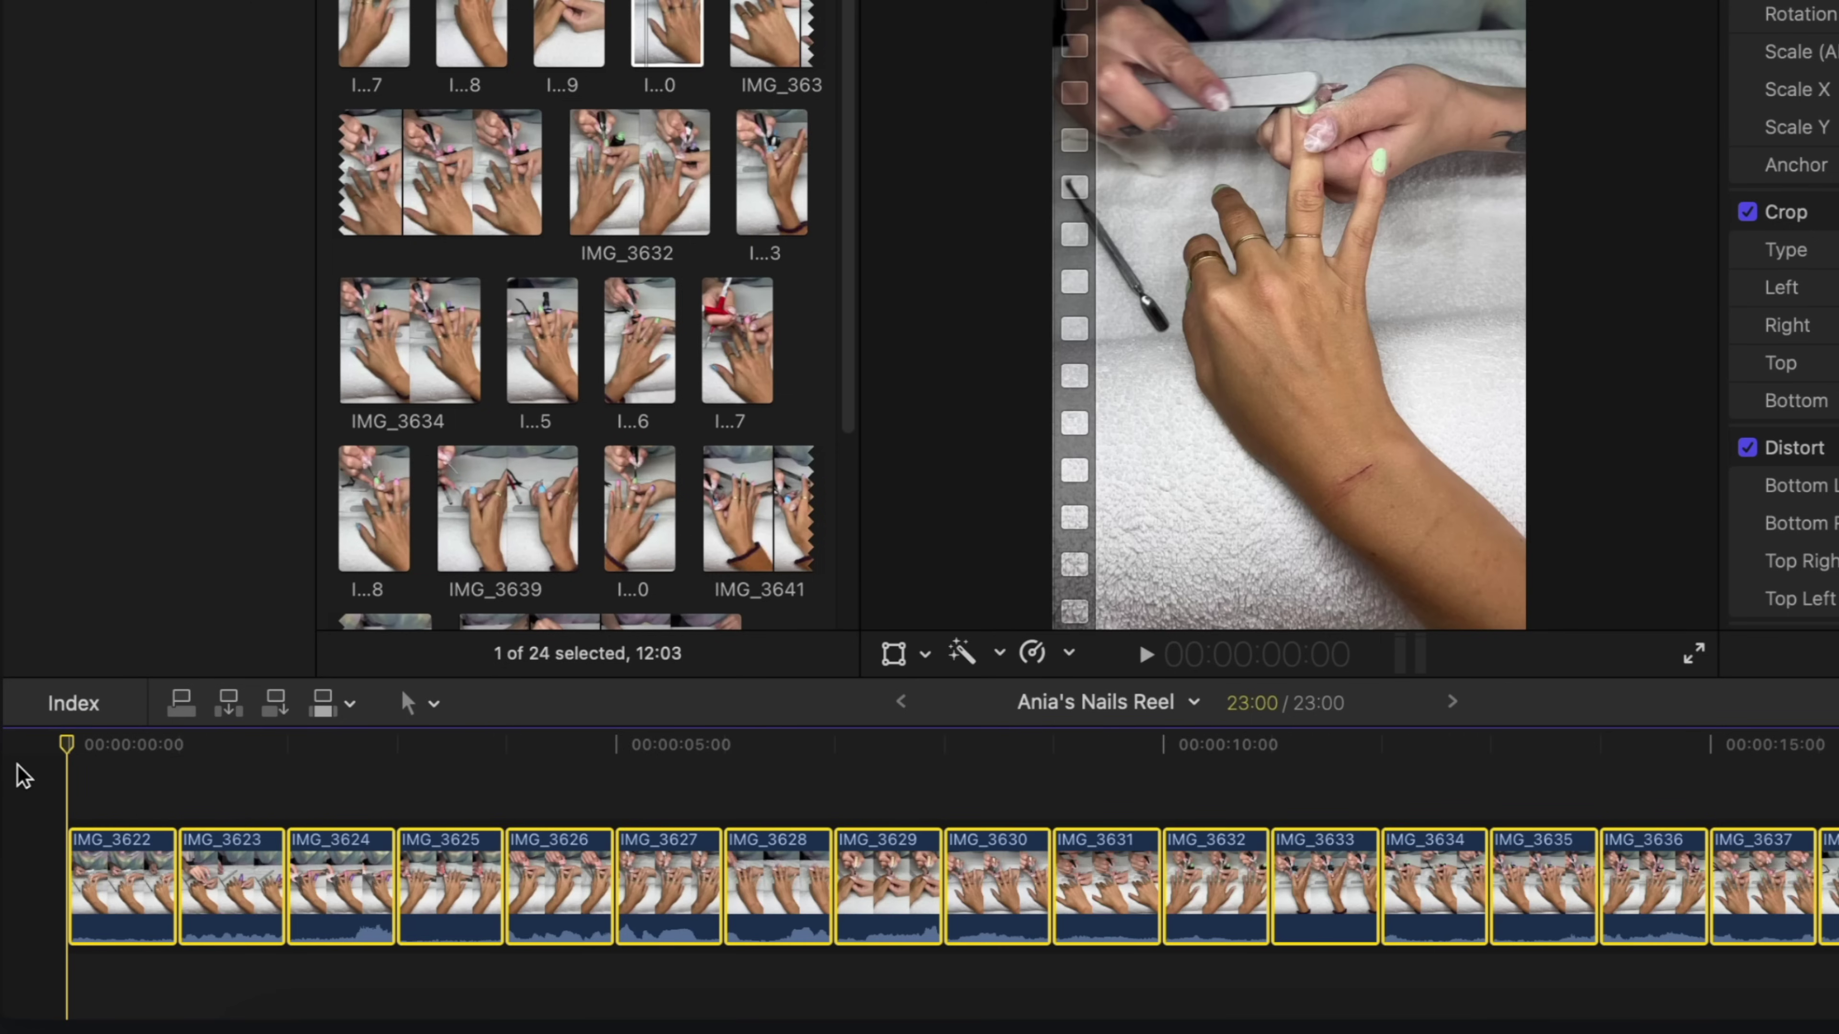
key(super+minus)
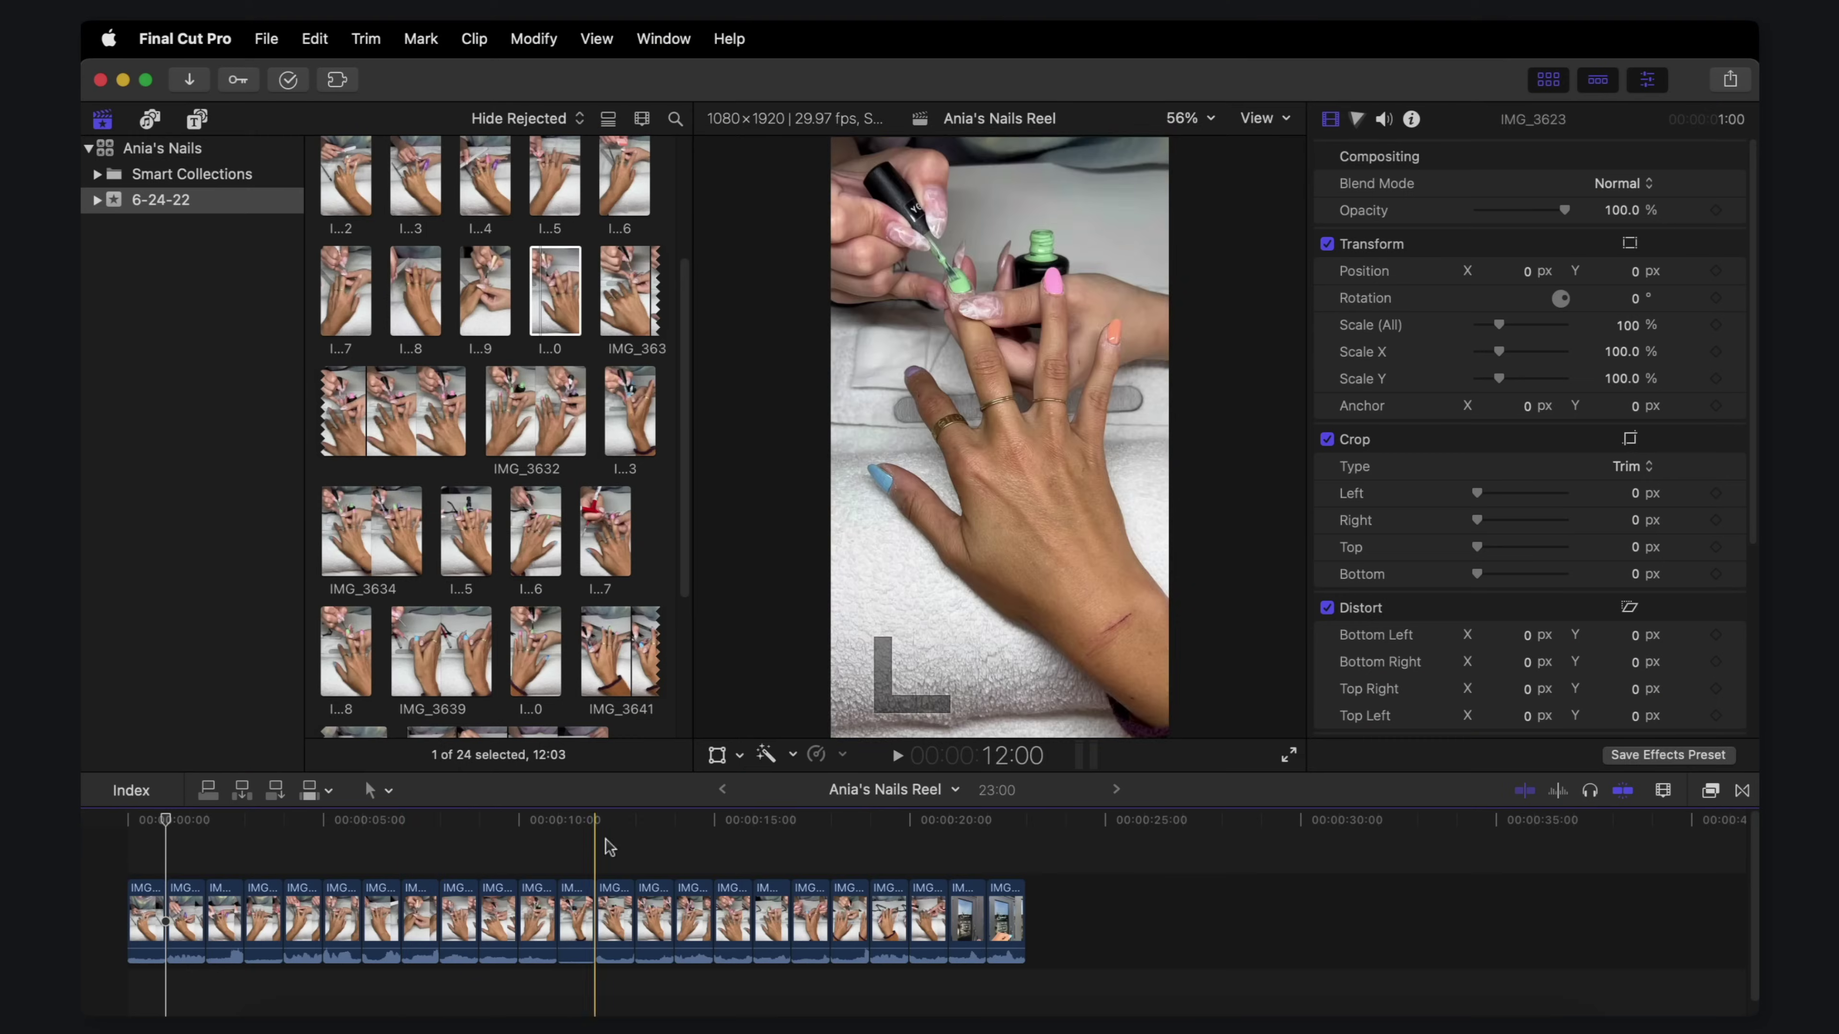
drag(147, 860, 1046, 978)
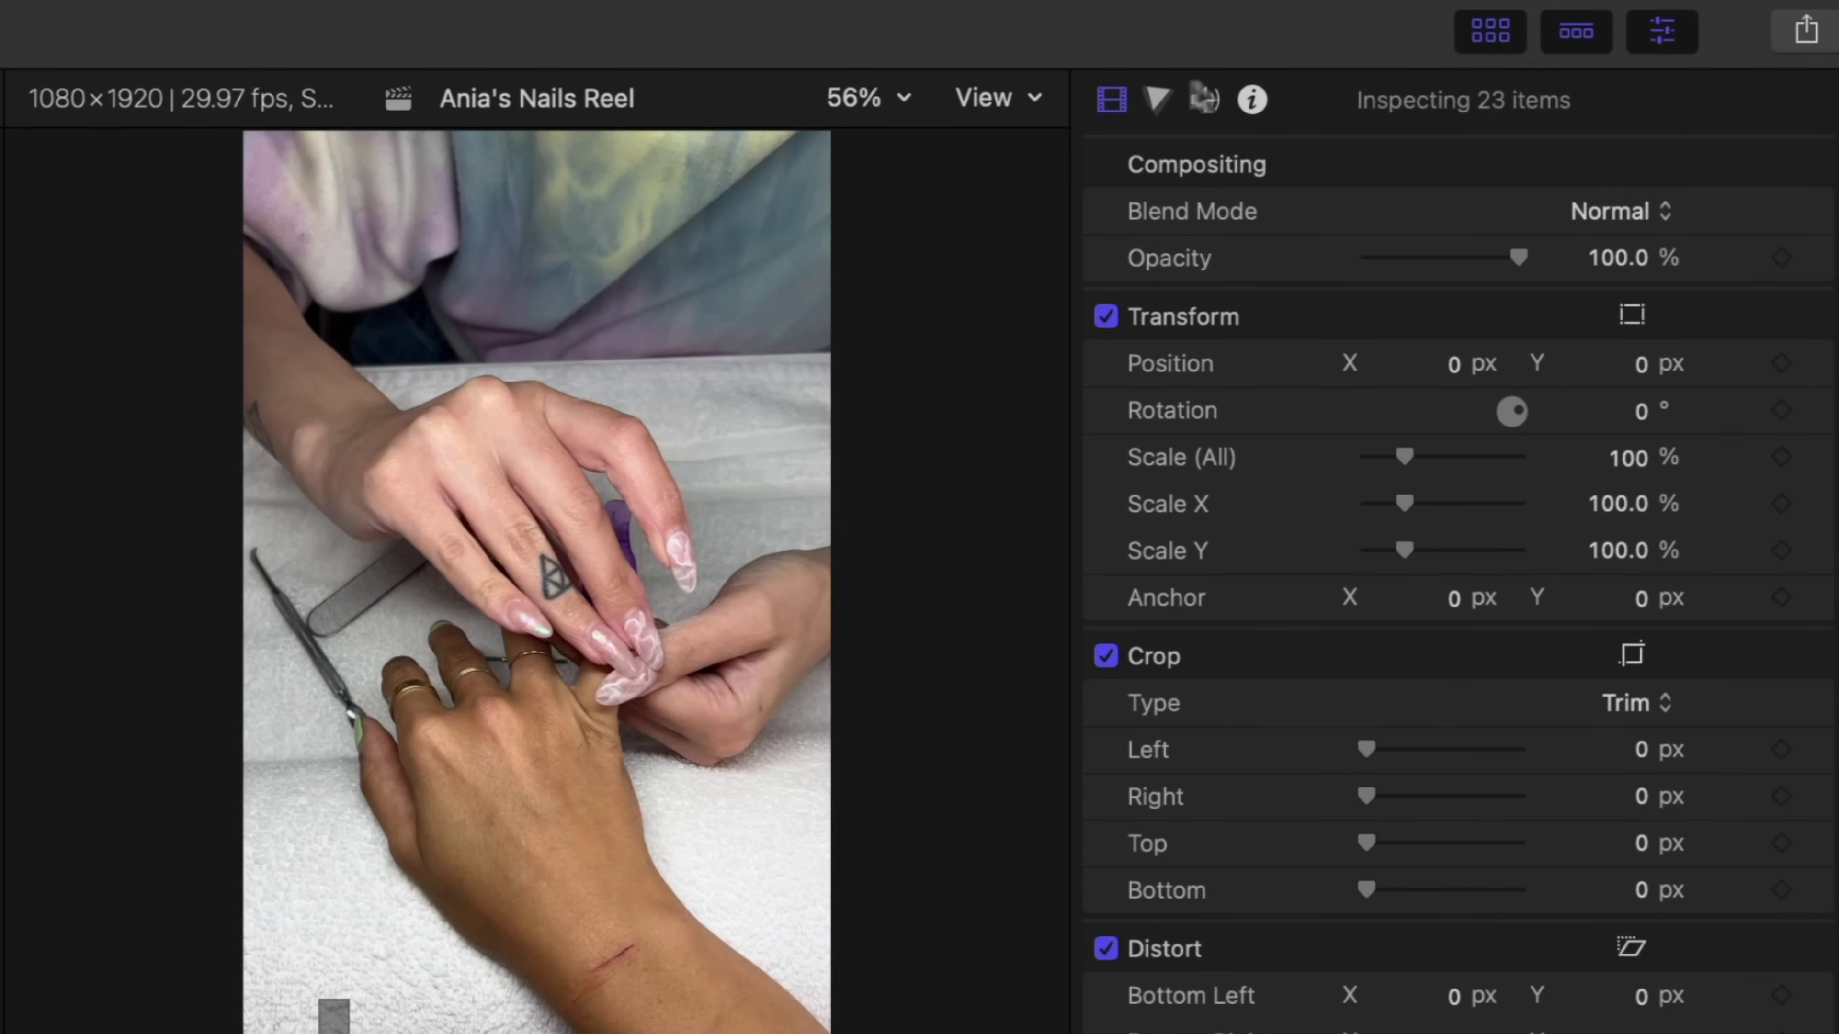
click(1194, 100)
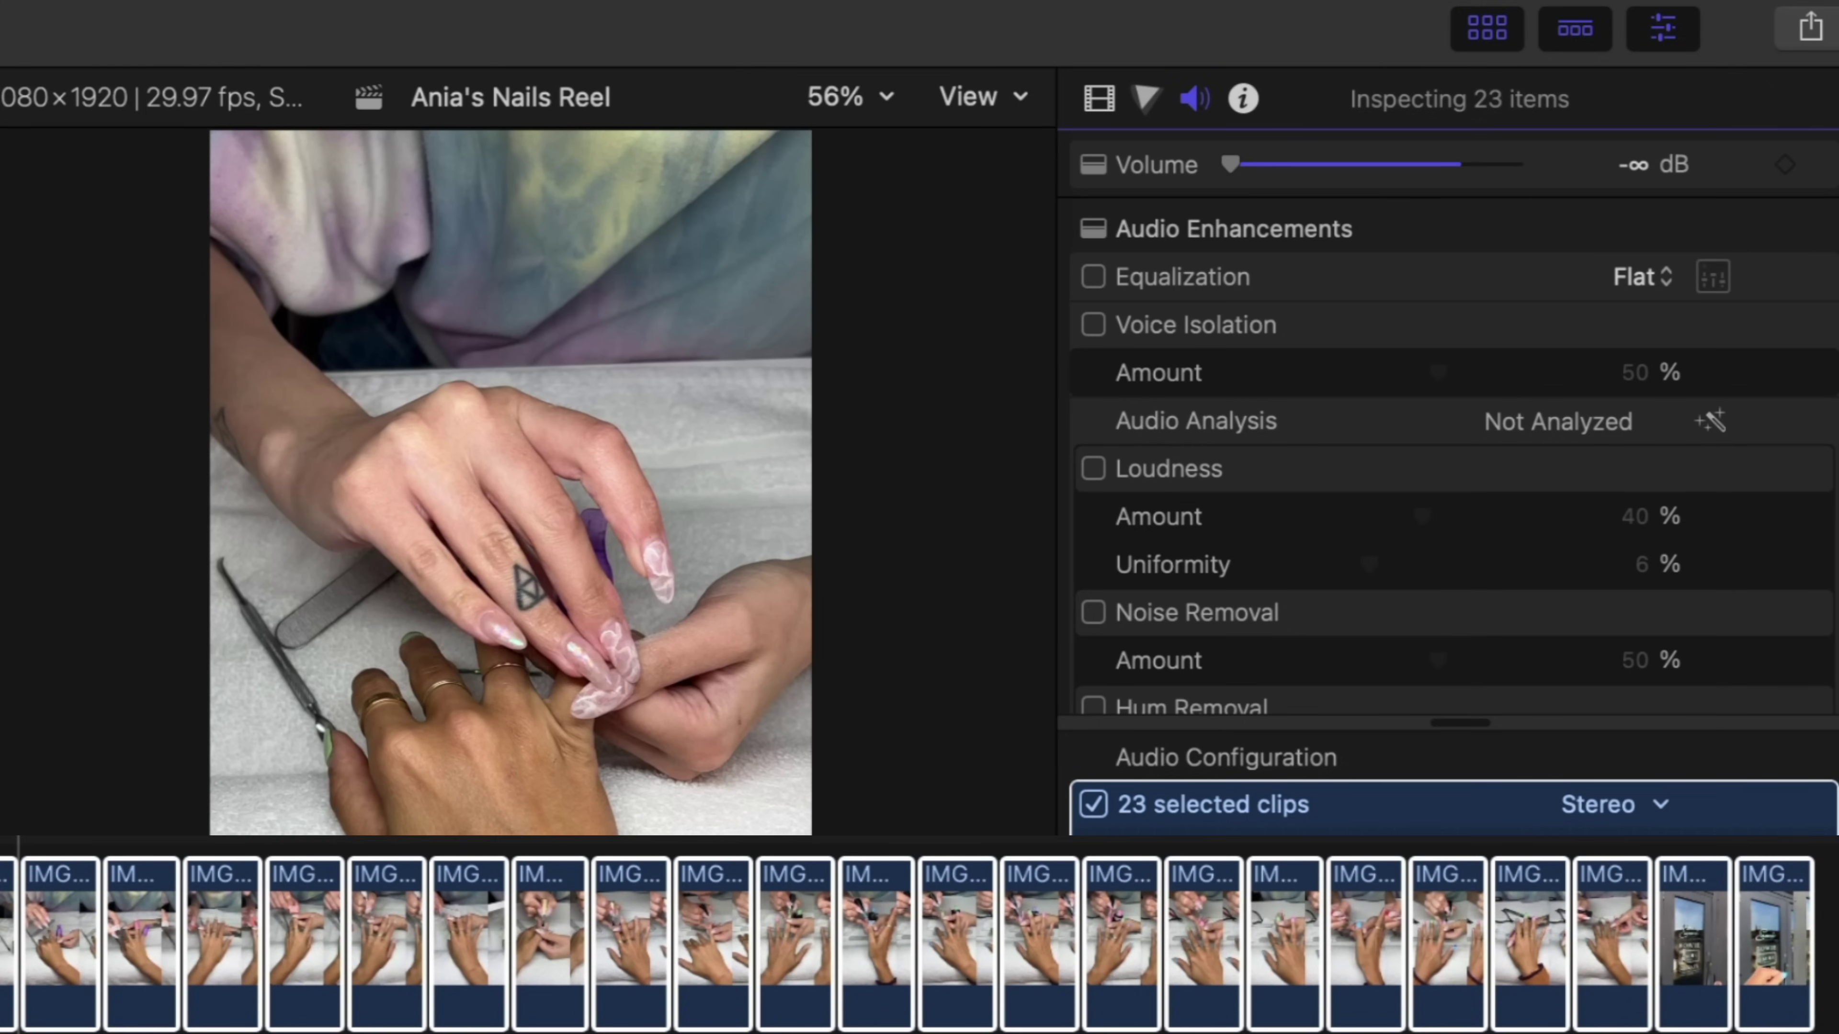
click(735, 1009)
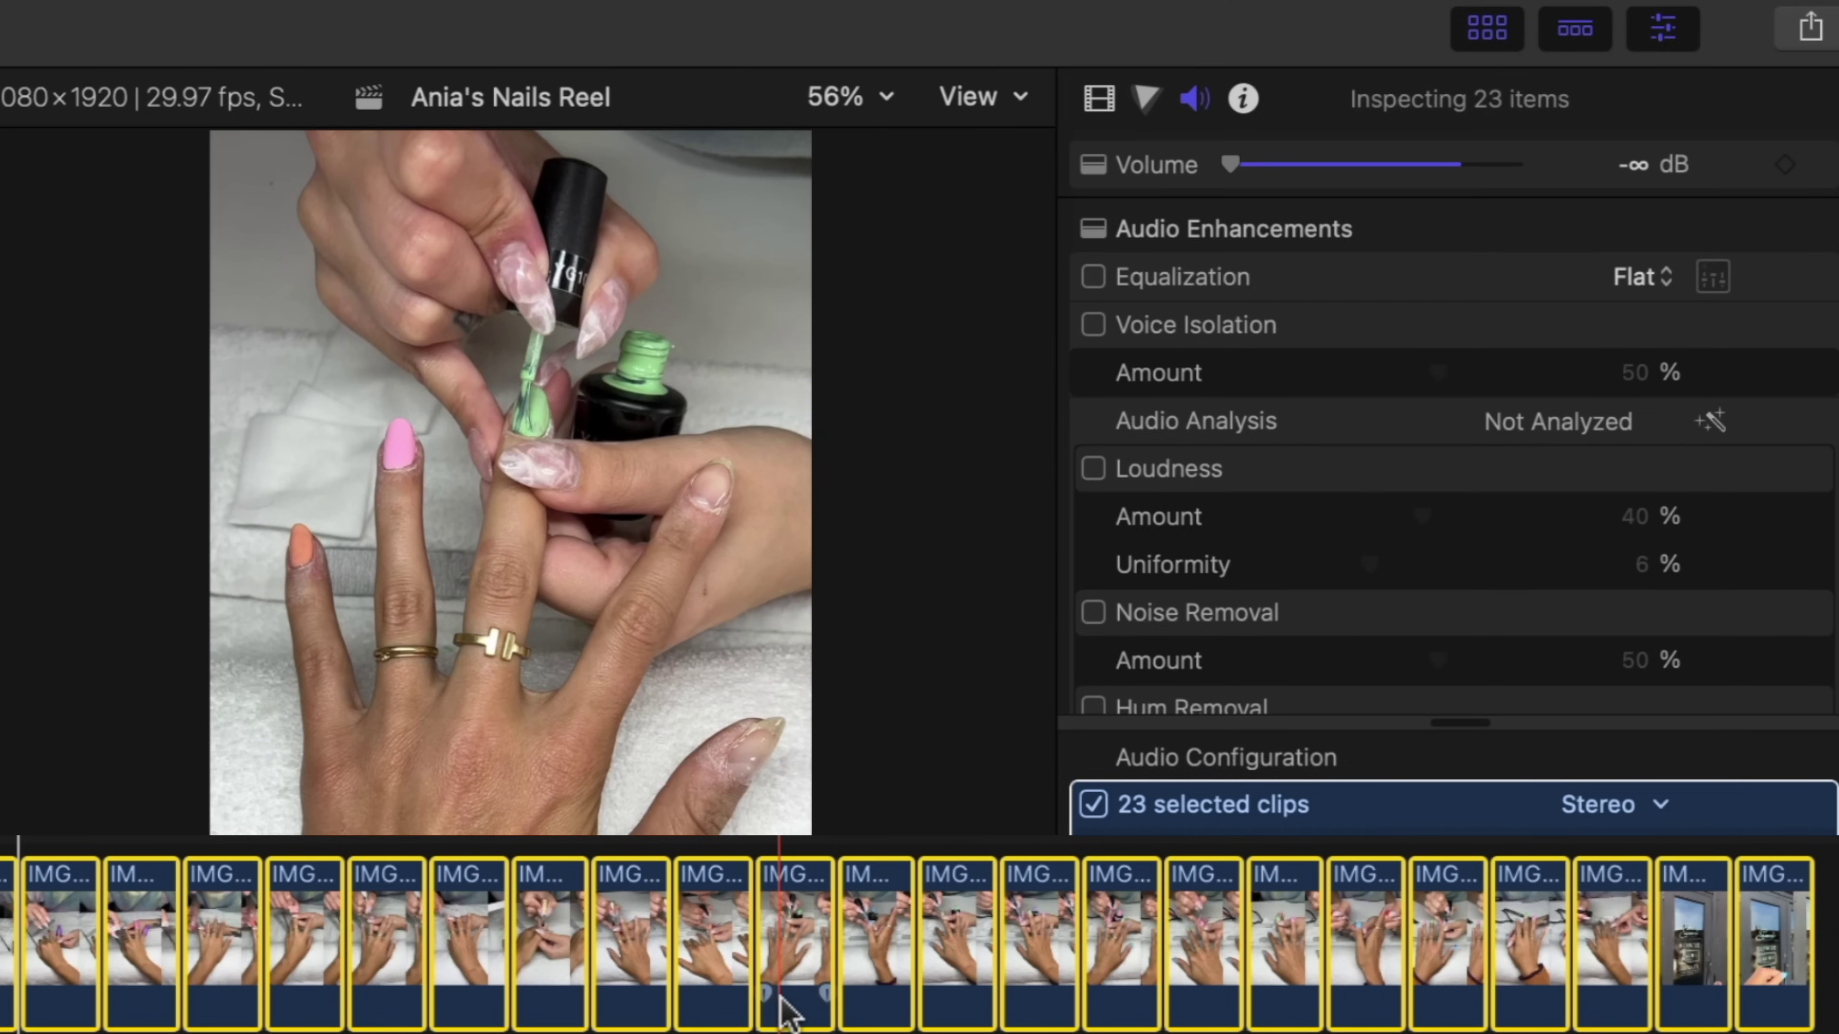
drag(1385, 160, 1018, 148)
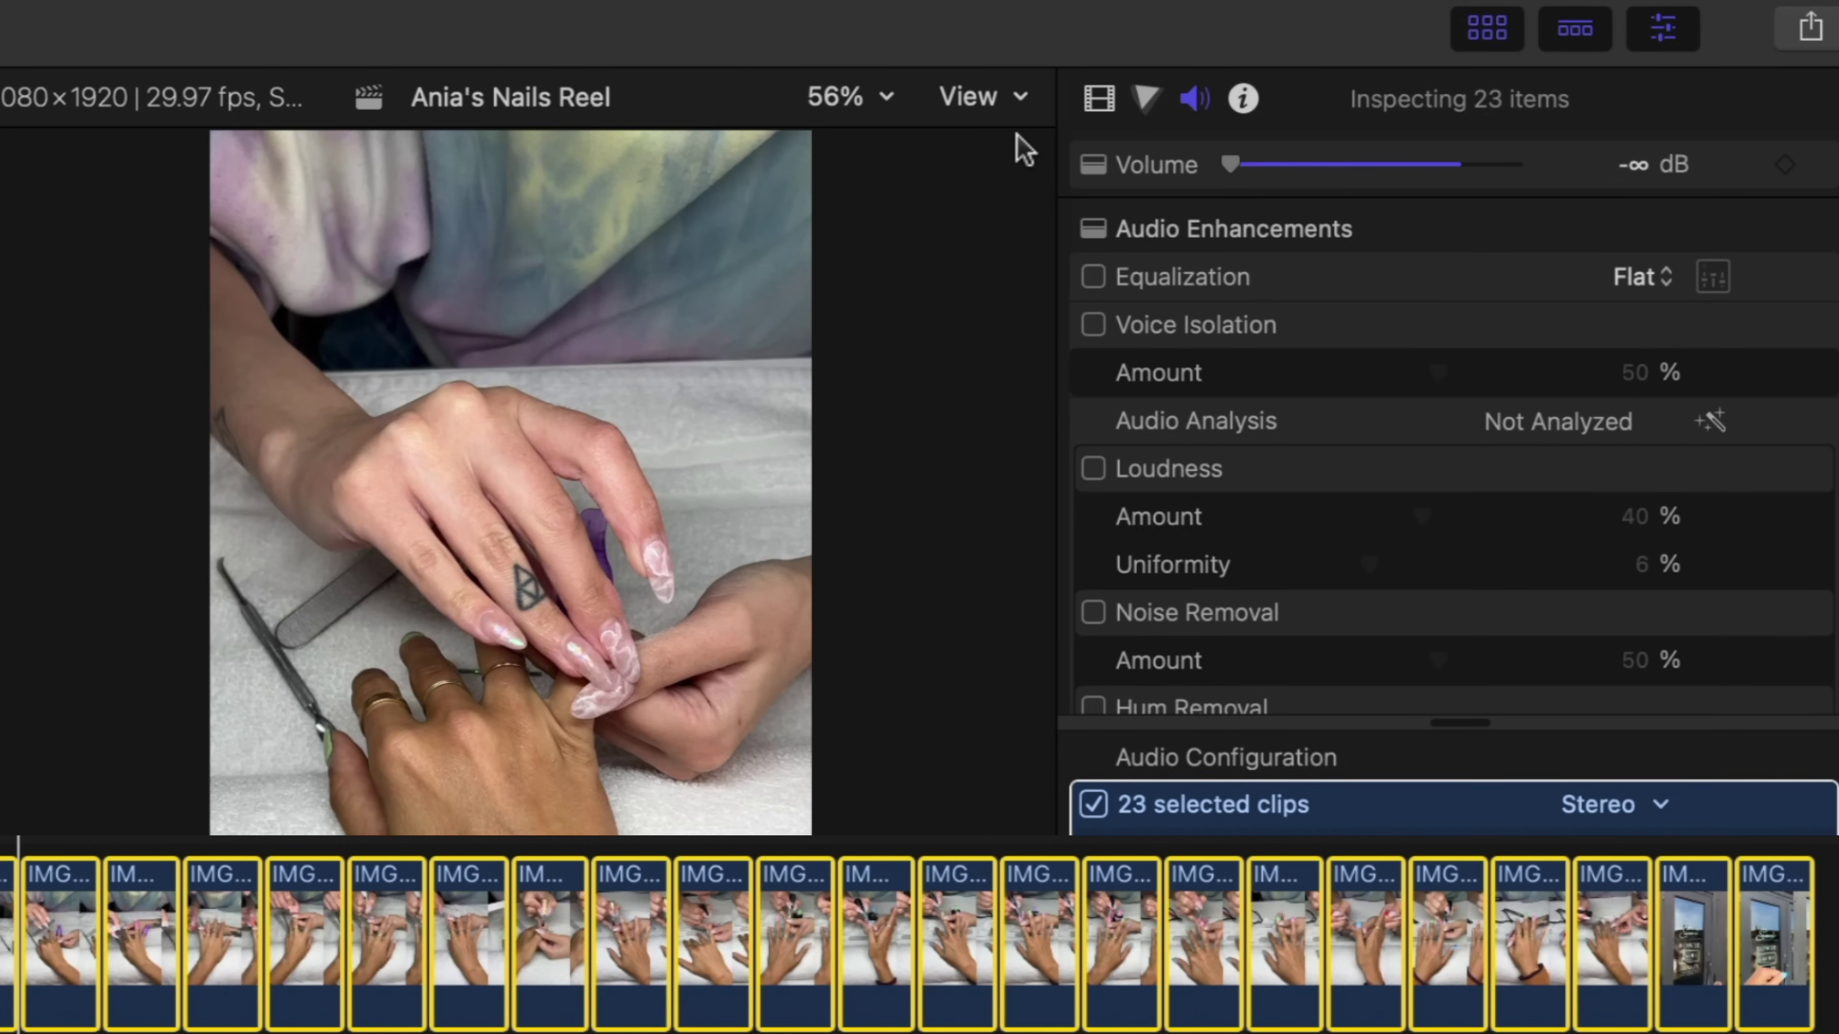
Step: Play part of the timeline to review the muted one-second clips, and return to the start
key(space)
click(396, 848)
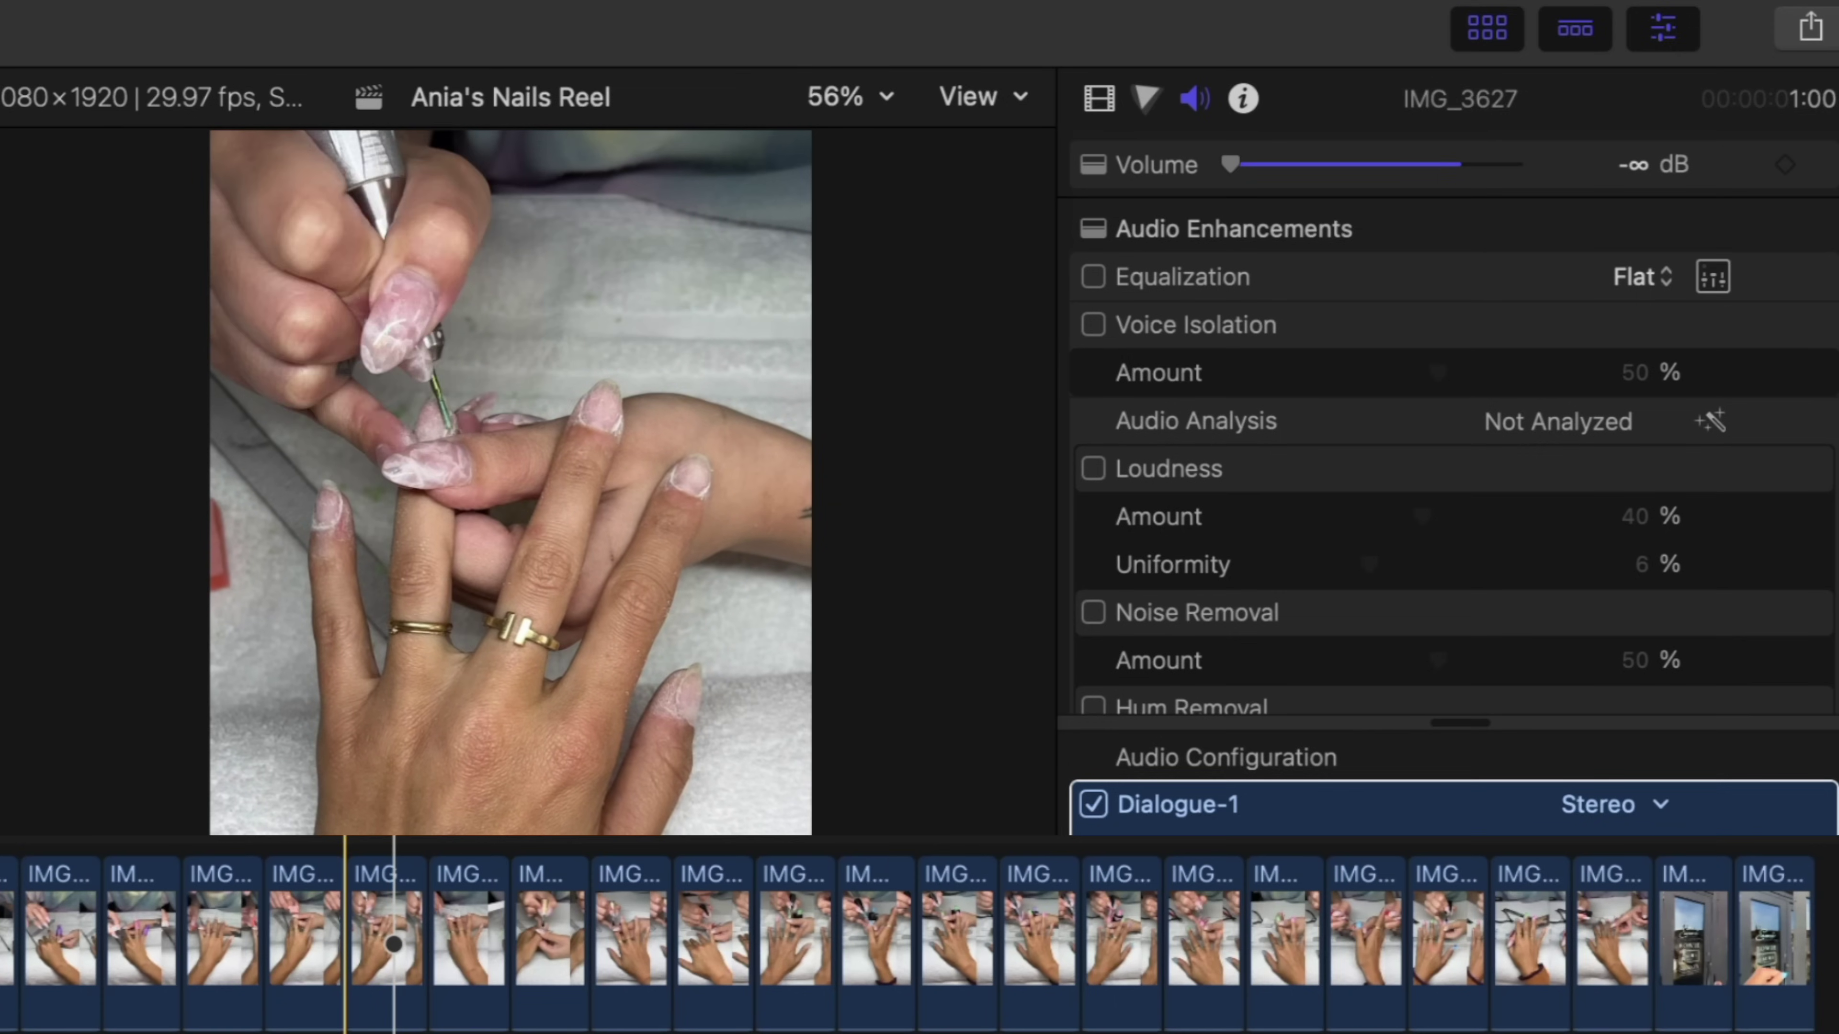
key(Home)
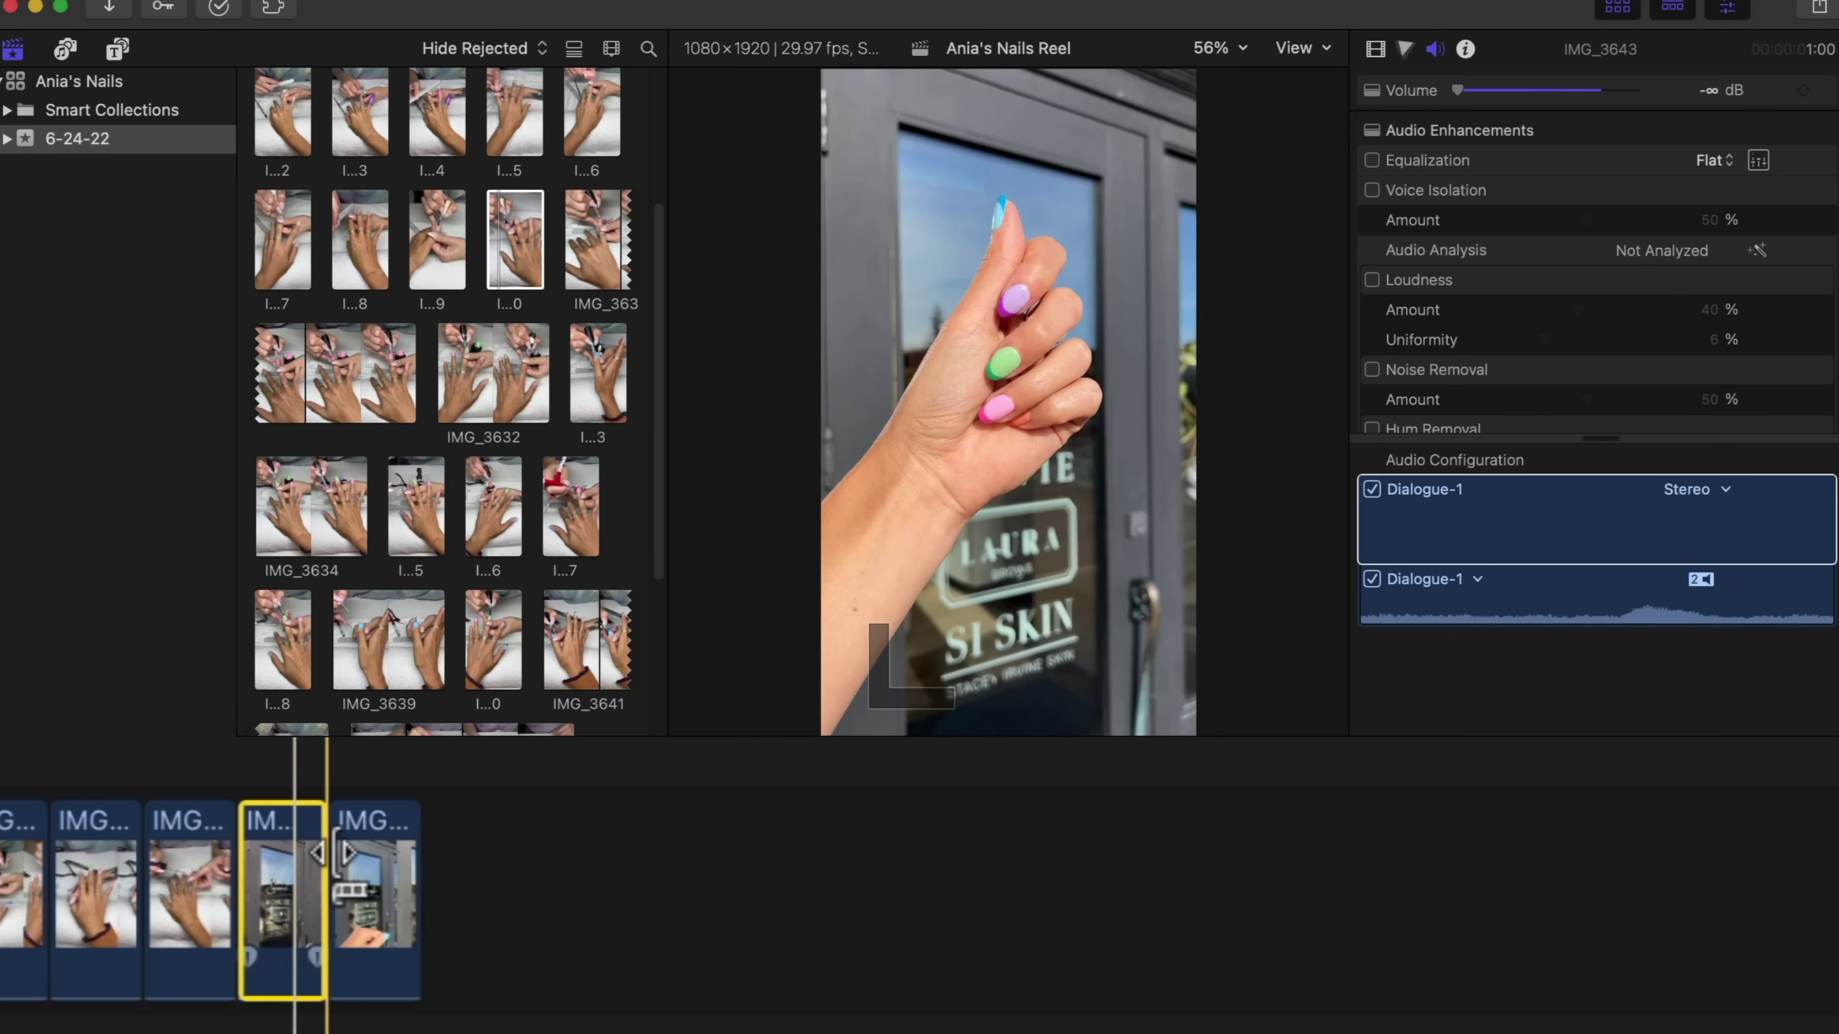
Step: Try extending the end of clip IMG_3643 to 15:17, undo it, and try out the edit points around the clip
drag(310, 896, 1682, 895)
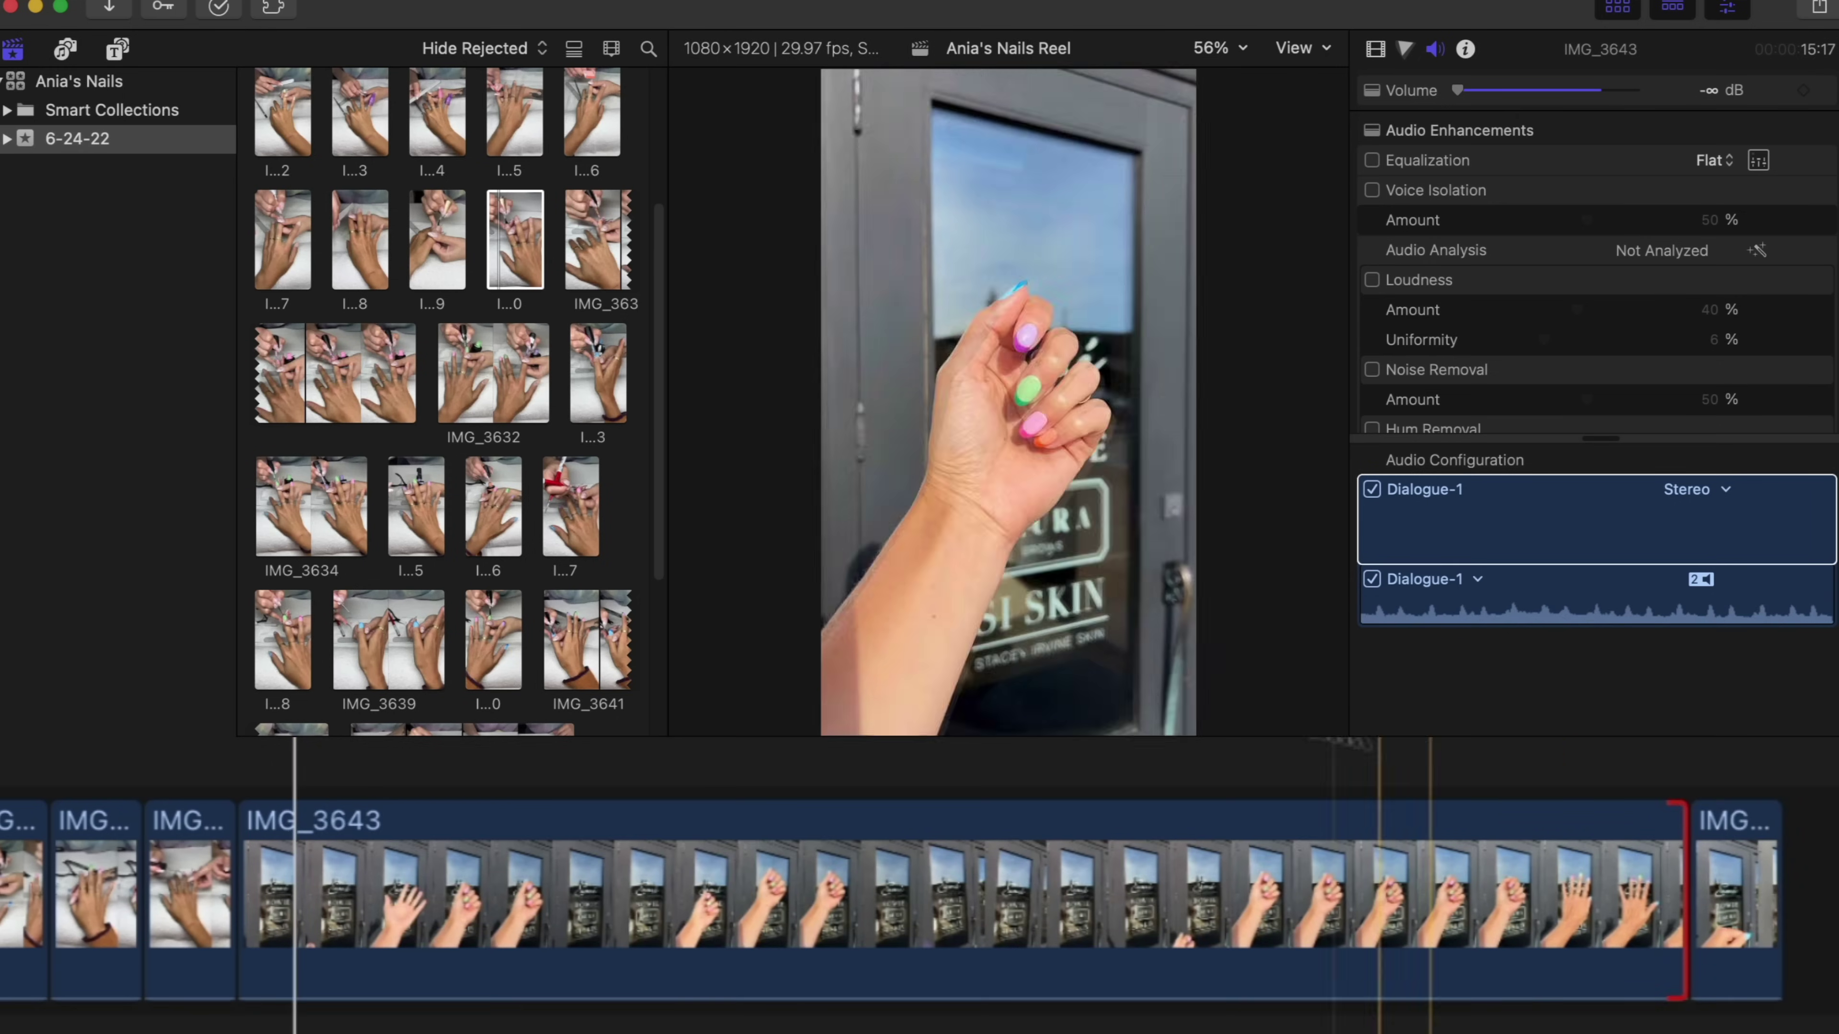
key(super+z)
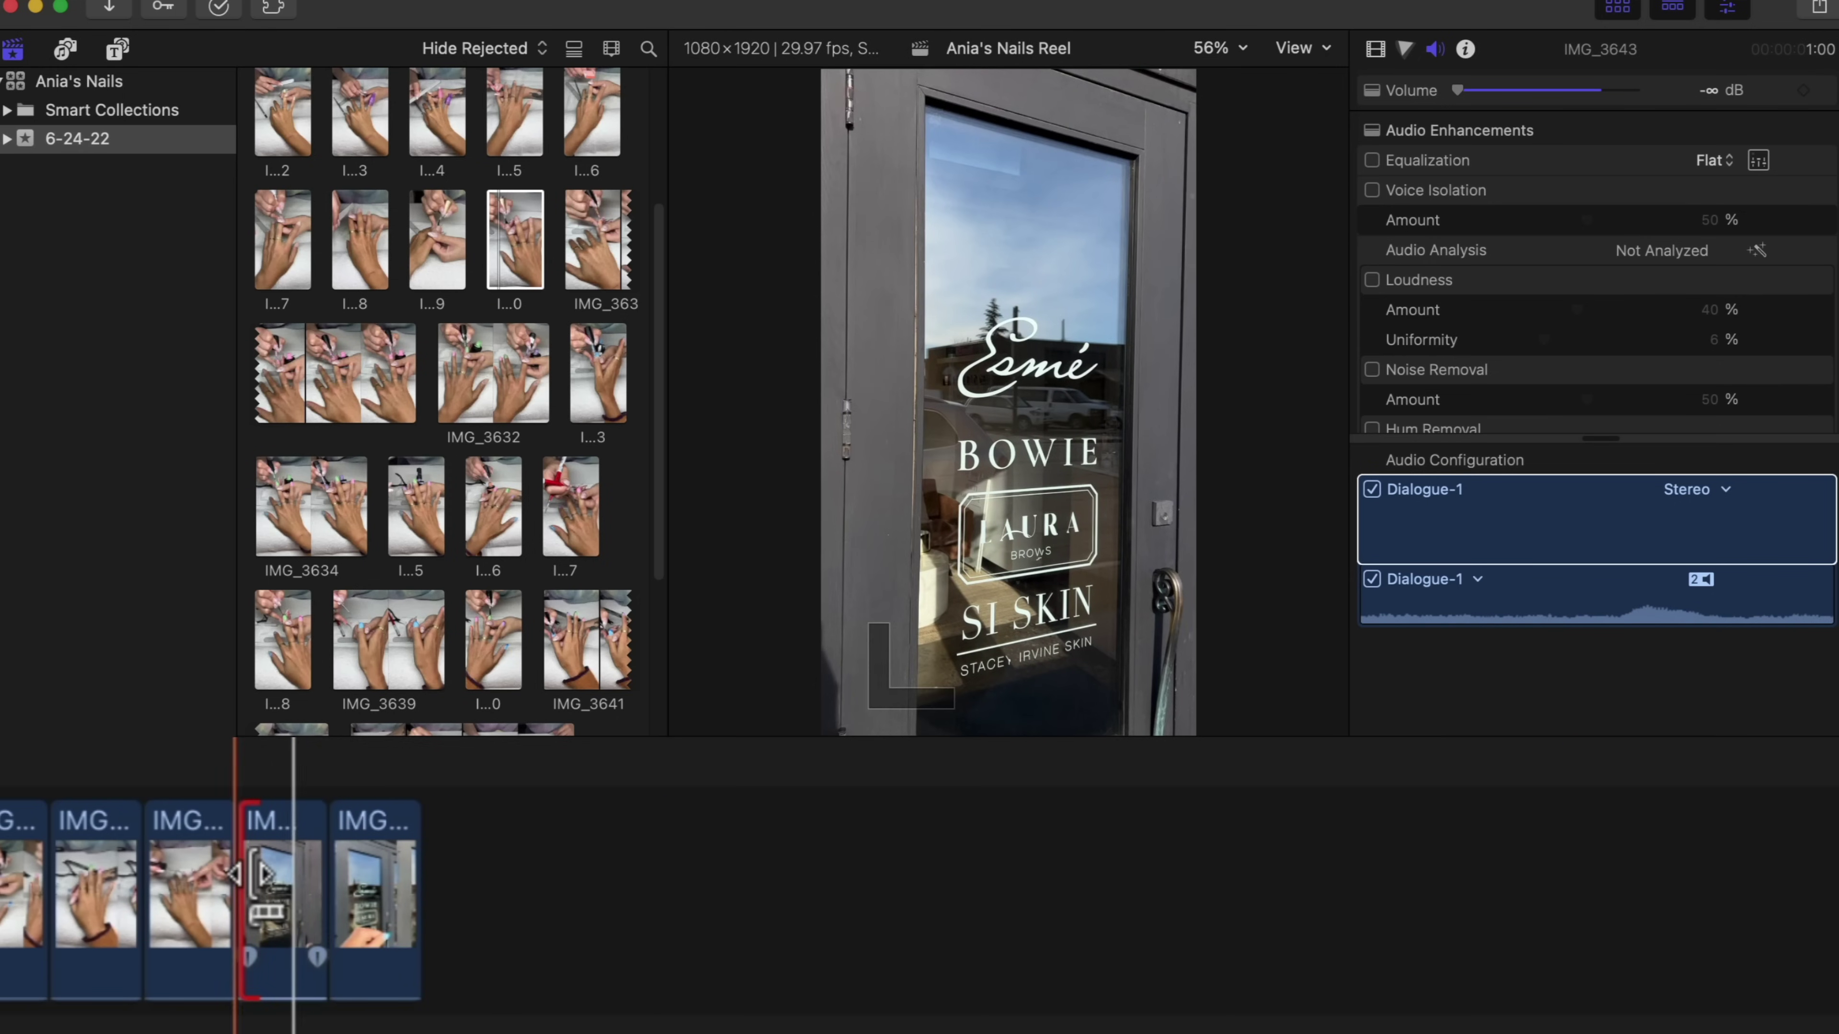
click(290, 873)
click(321, 895)
click(245, 895)
click(332, 893)
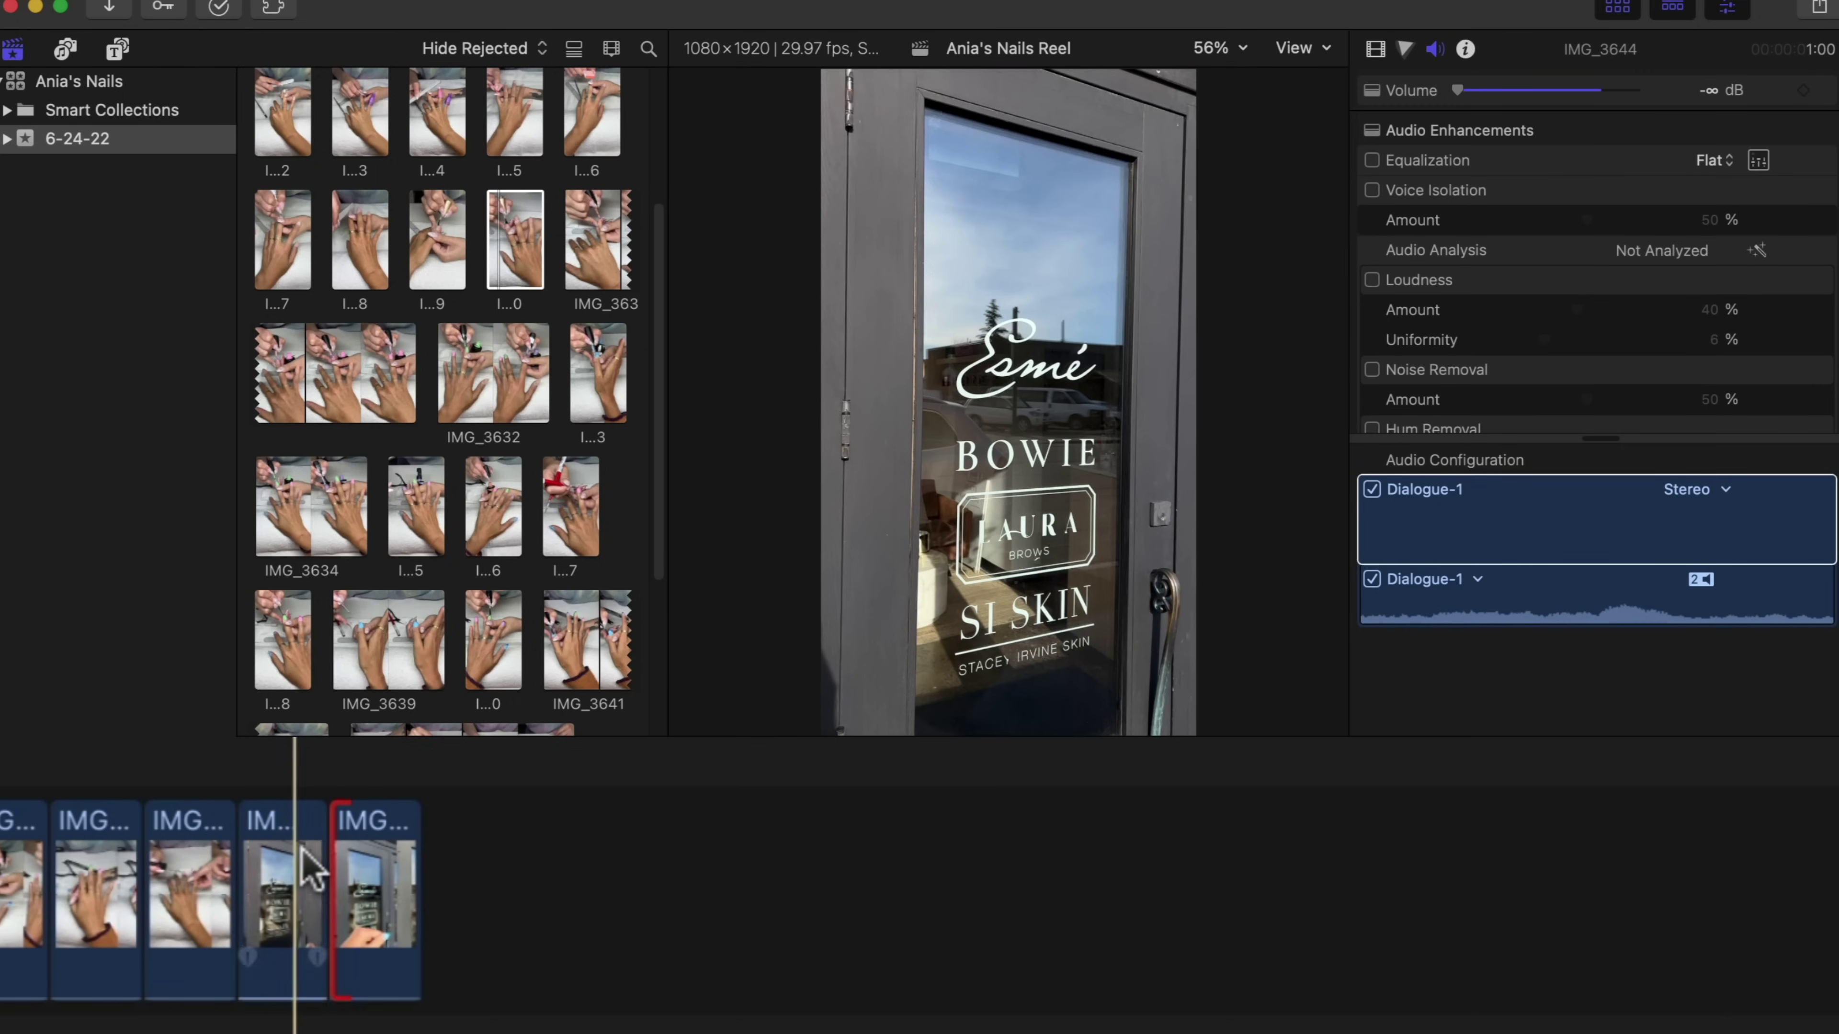
drag(242, 876, 233, 880)
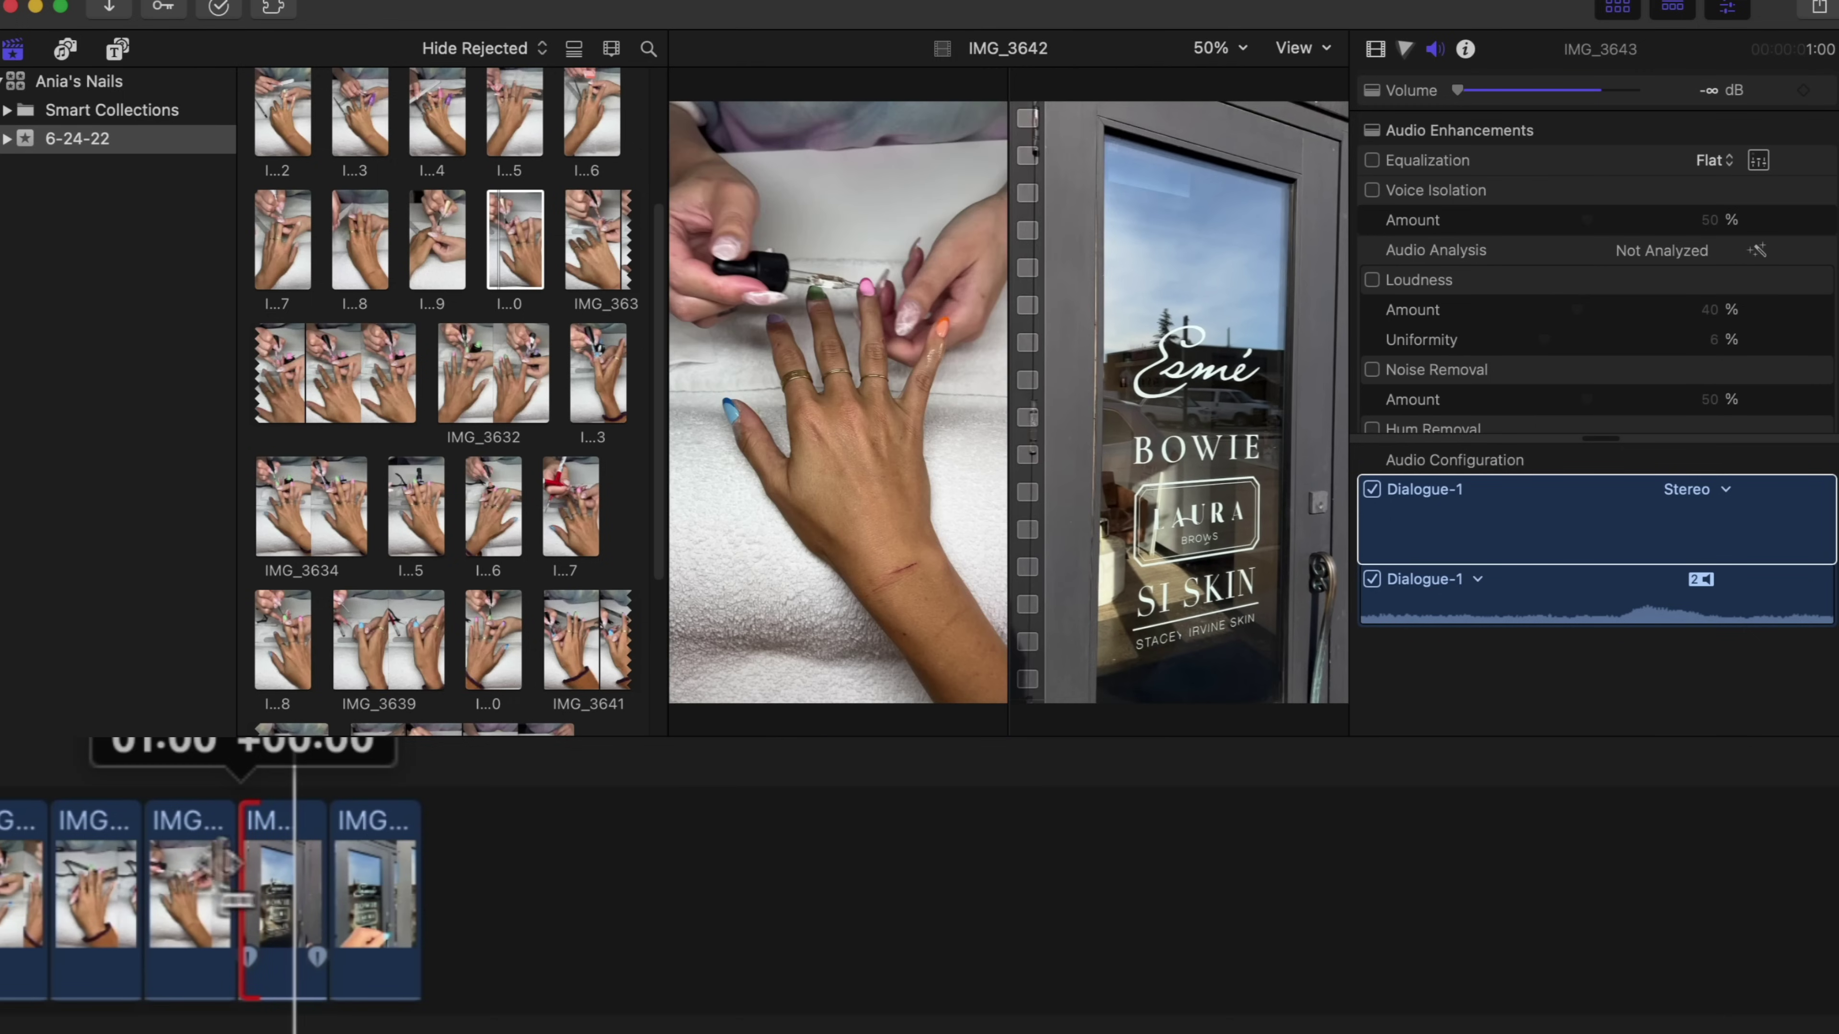
drag(45, 893, 48, 891)
Step: Lengthen clip IMG_3643 by its end edge to 15:17 using the Select tool
drag(335, 880, 1167, 914)
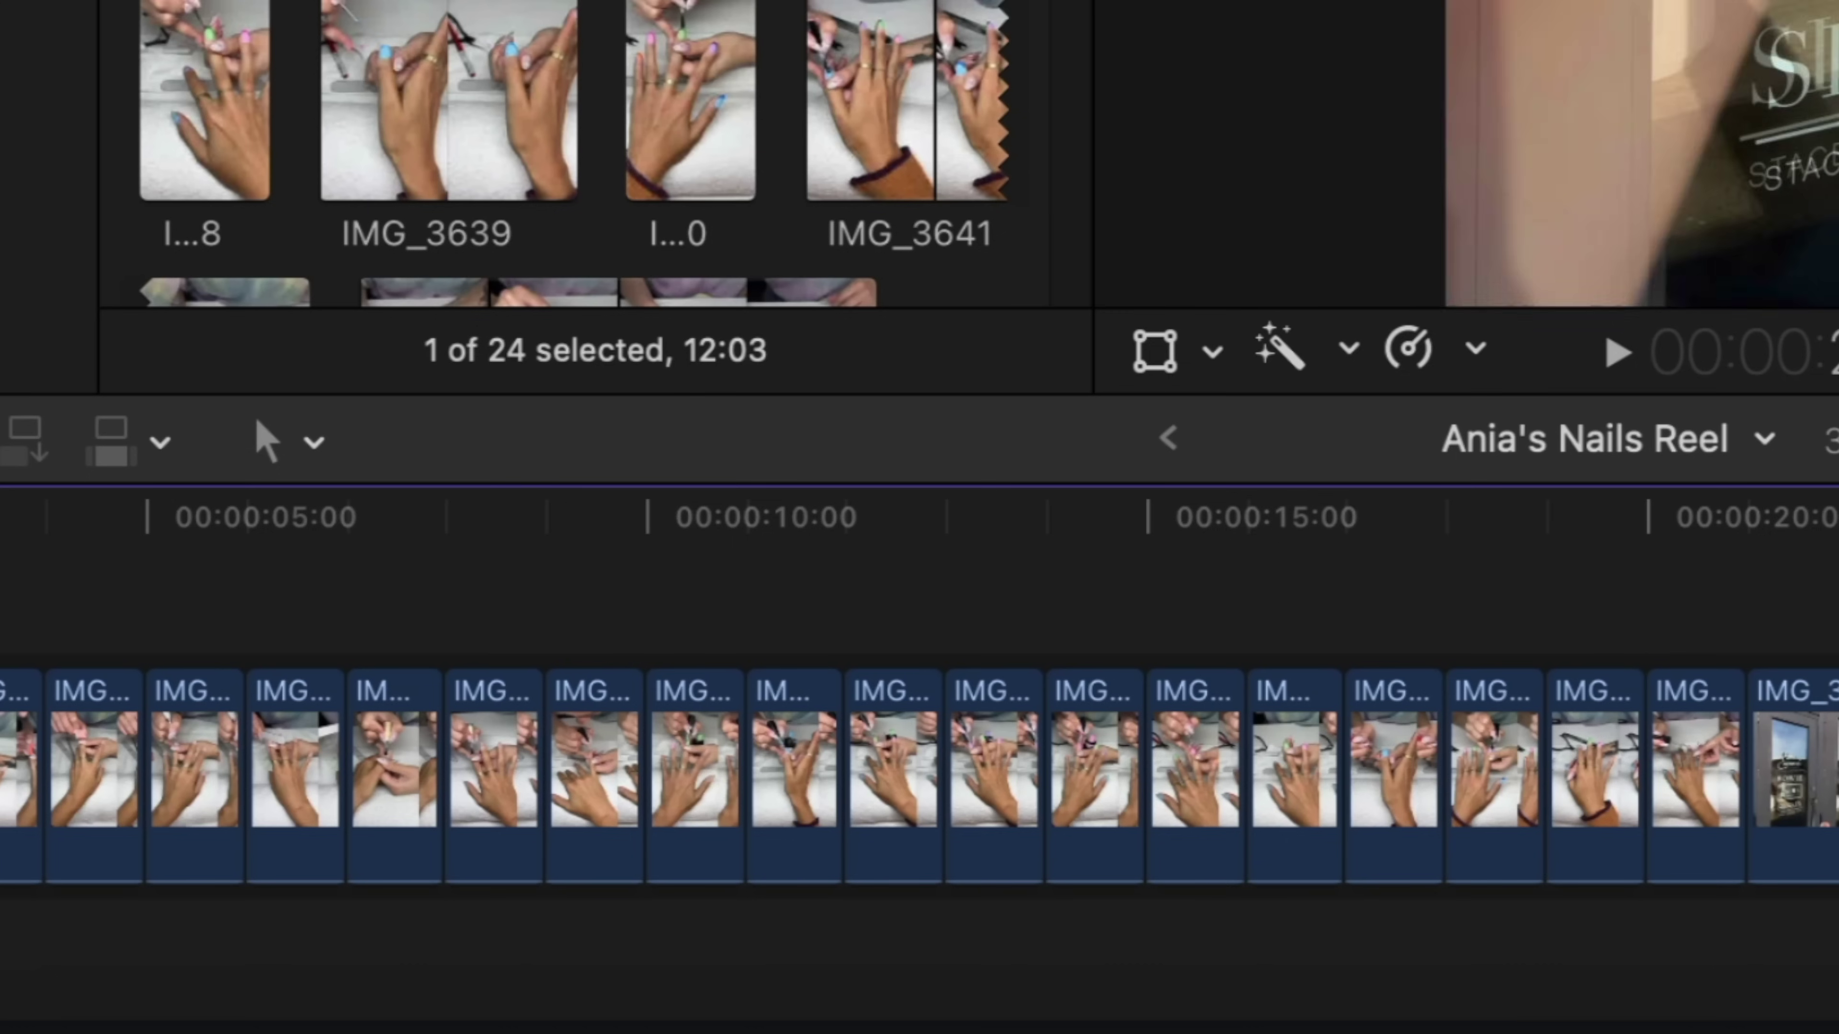
click(314, 442)
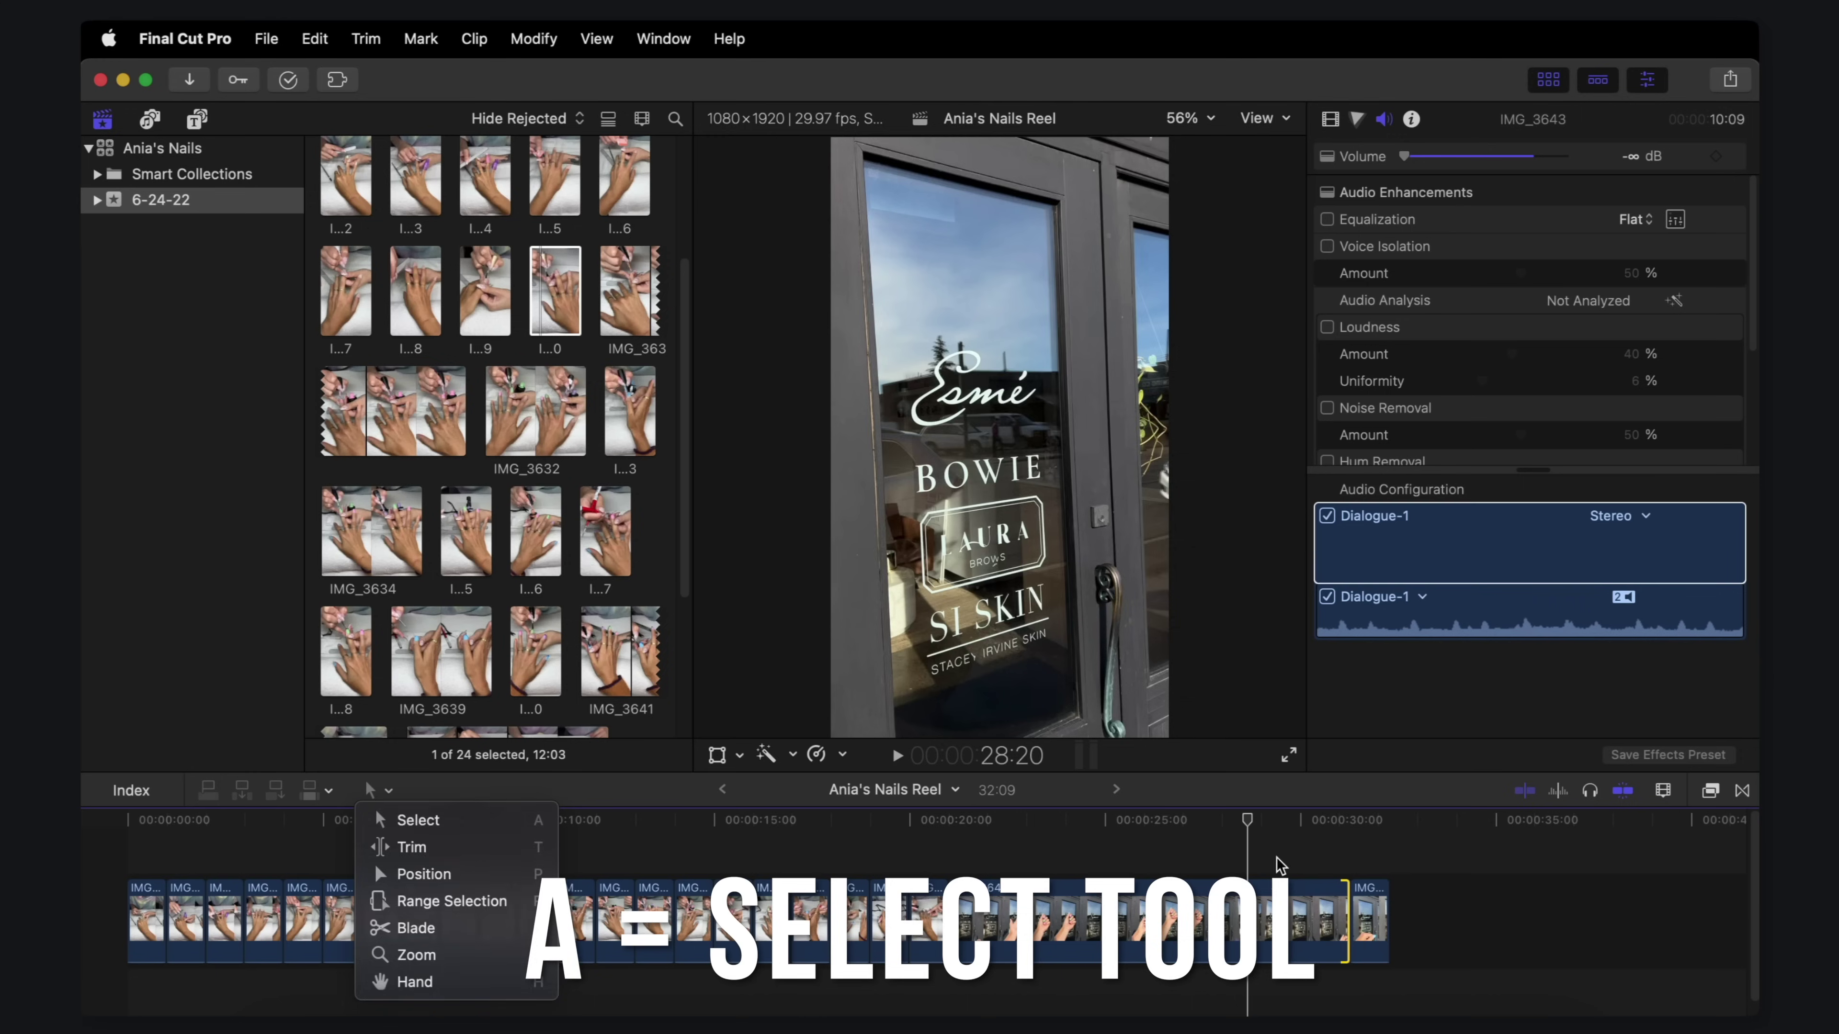
click(546, 532)
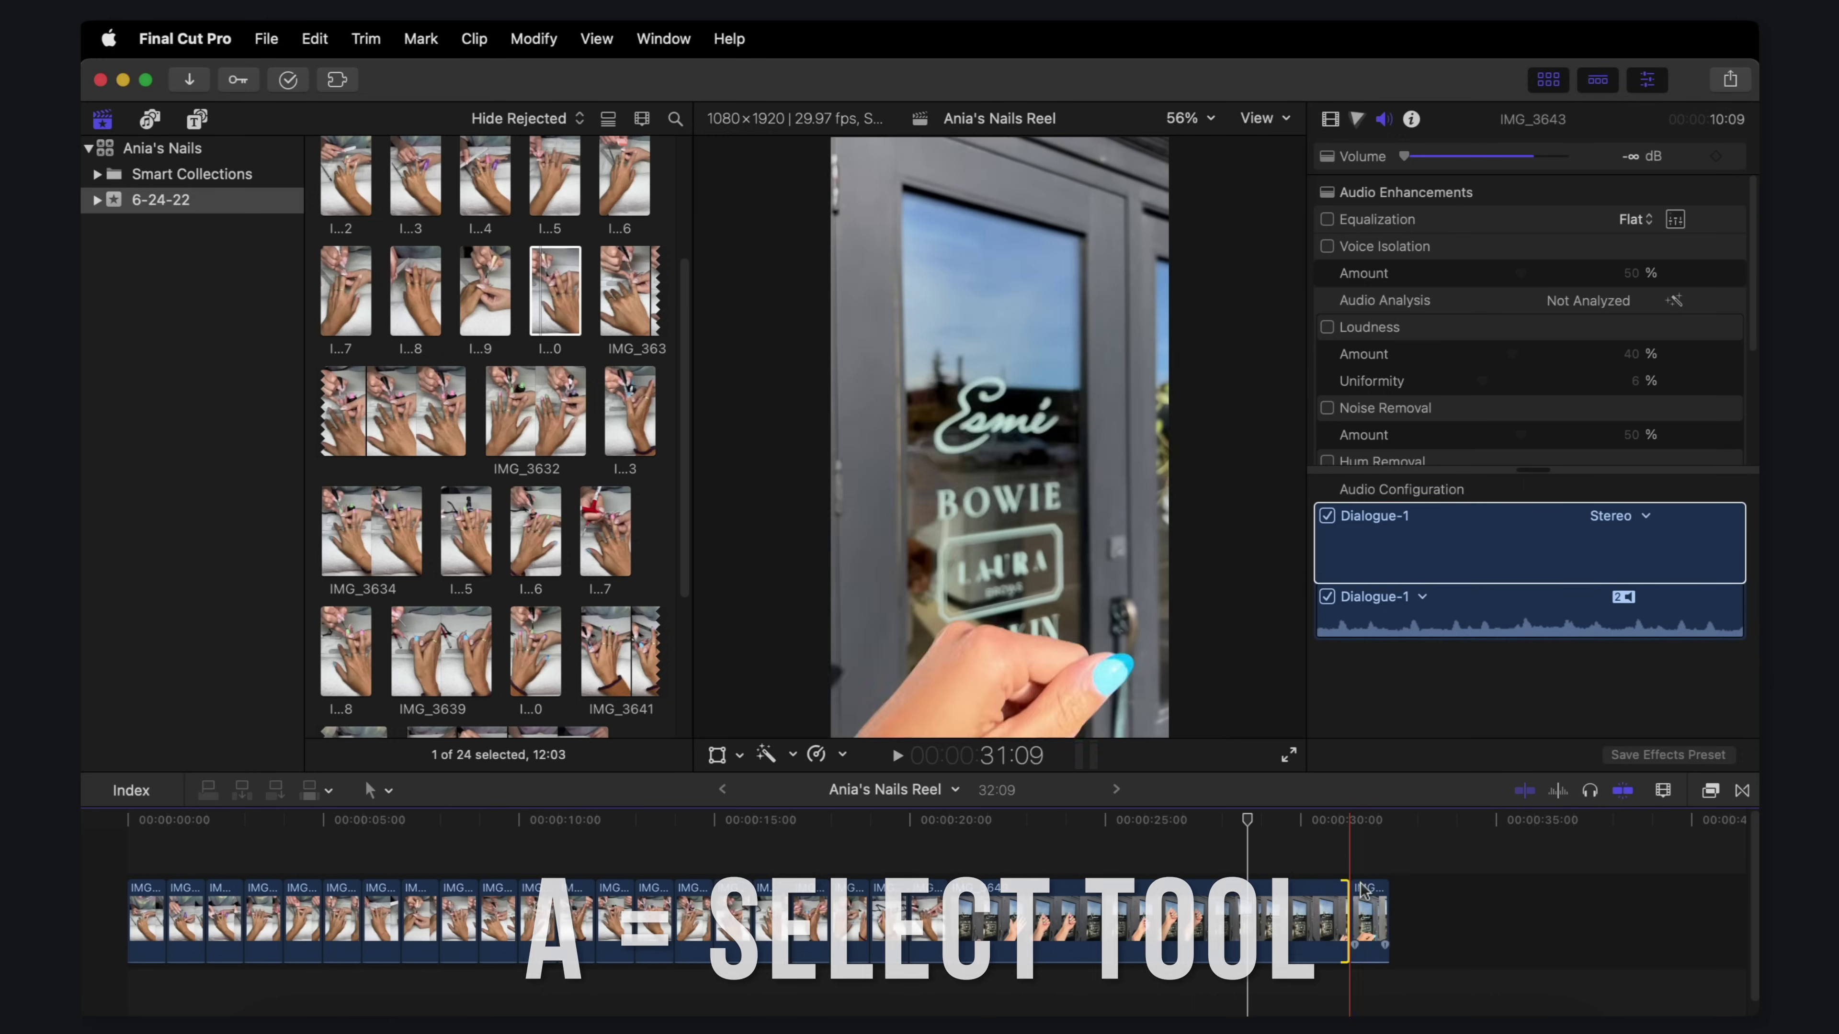
drag(1348, 909, 1638, 873)
Step: Trim the end and start of clip IMG_3643 down to its final hand shot, and delete the last clip, IMG_3644
drag(1247, 821, 1438, 816)
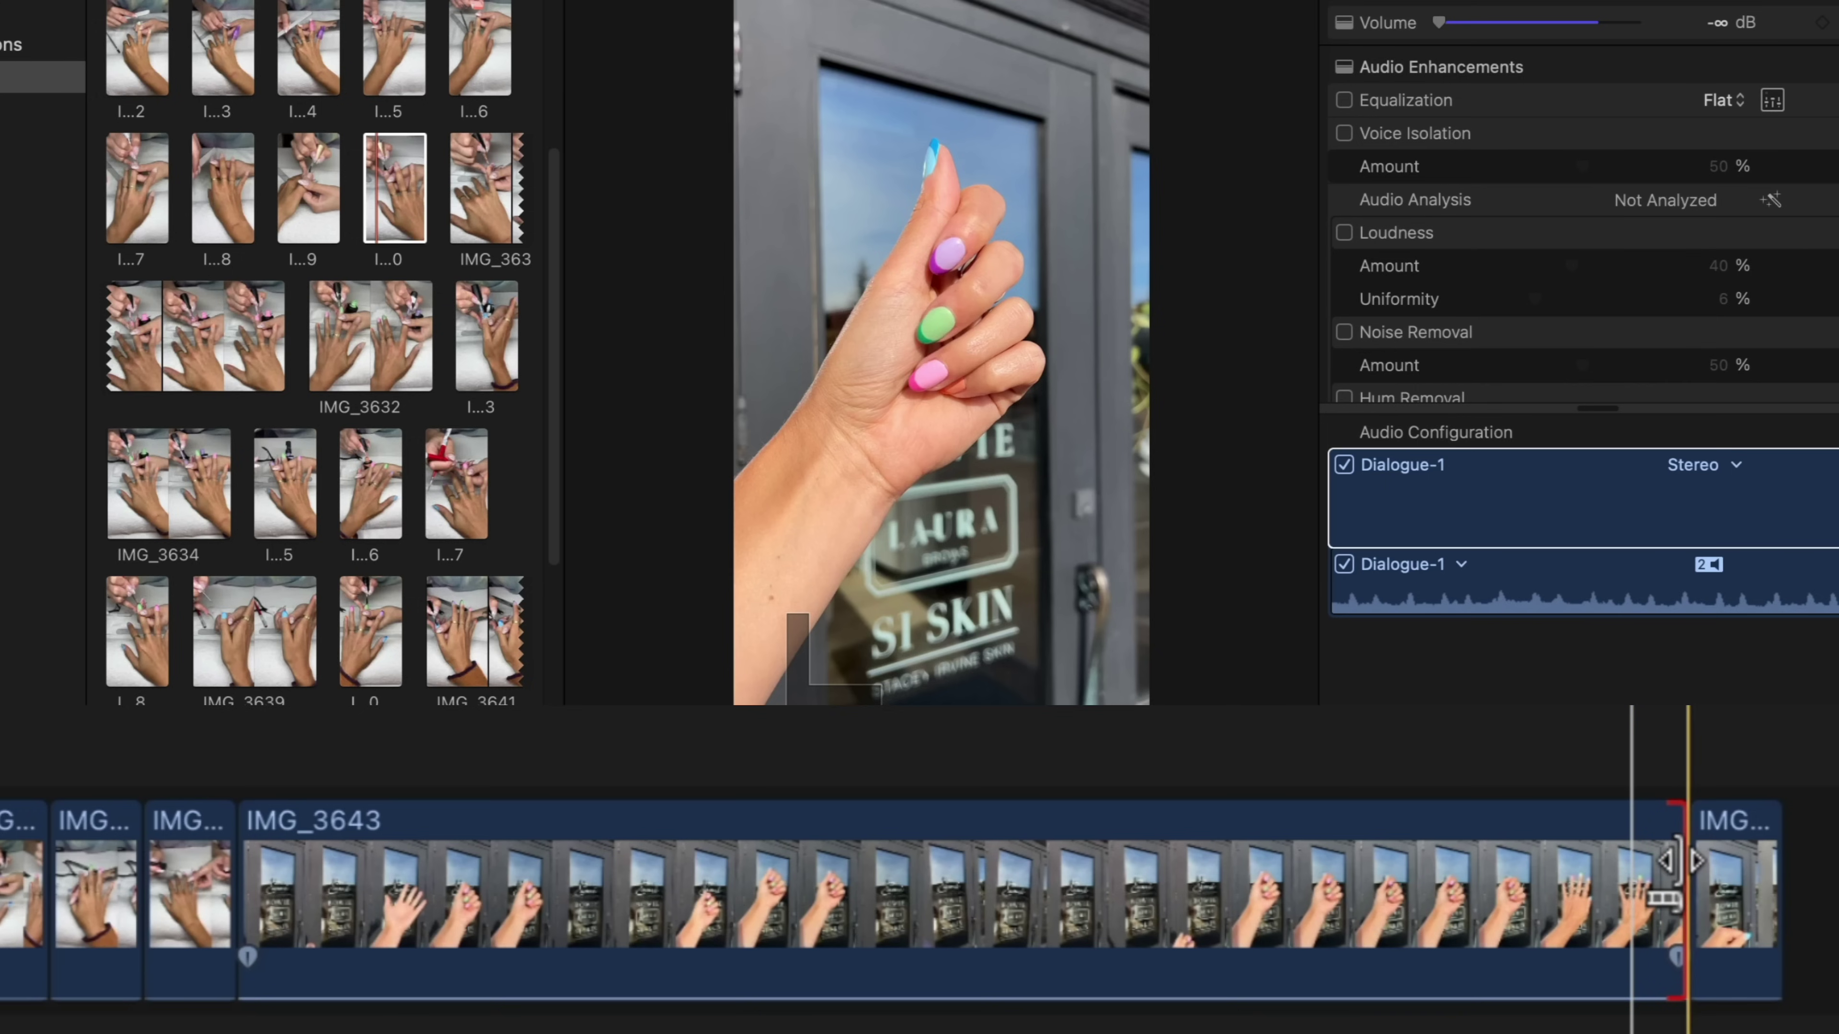
drag(1548, 913, 1524, 913)
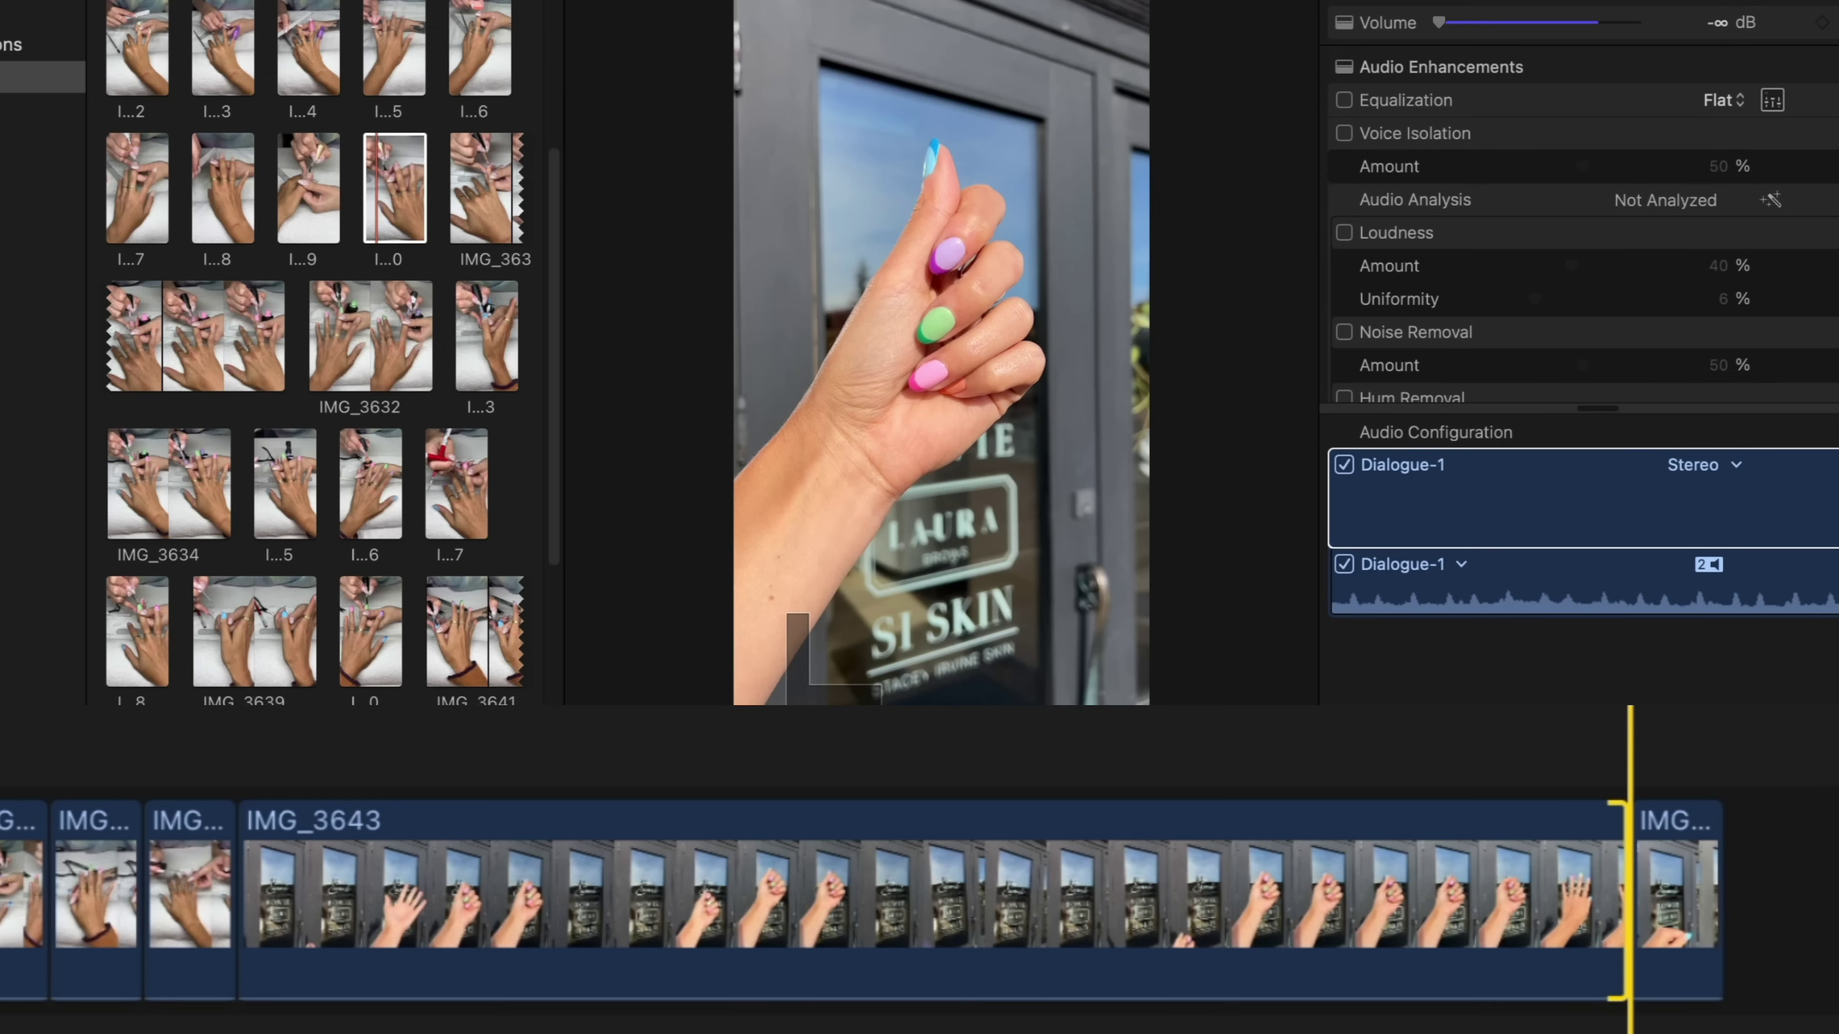
click(1420, 724)
drag(240, 869, 1475, 847)
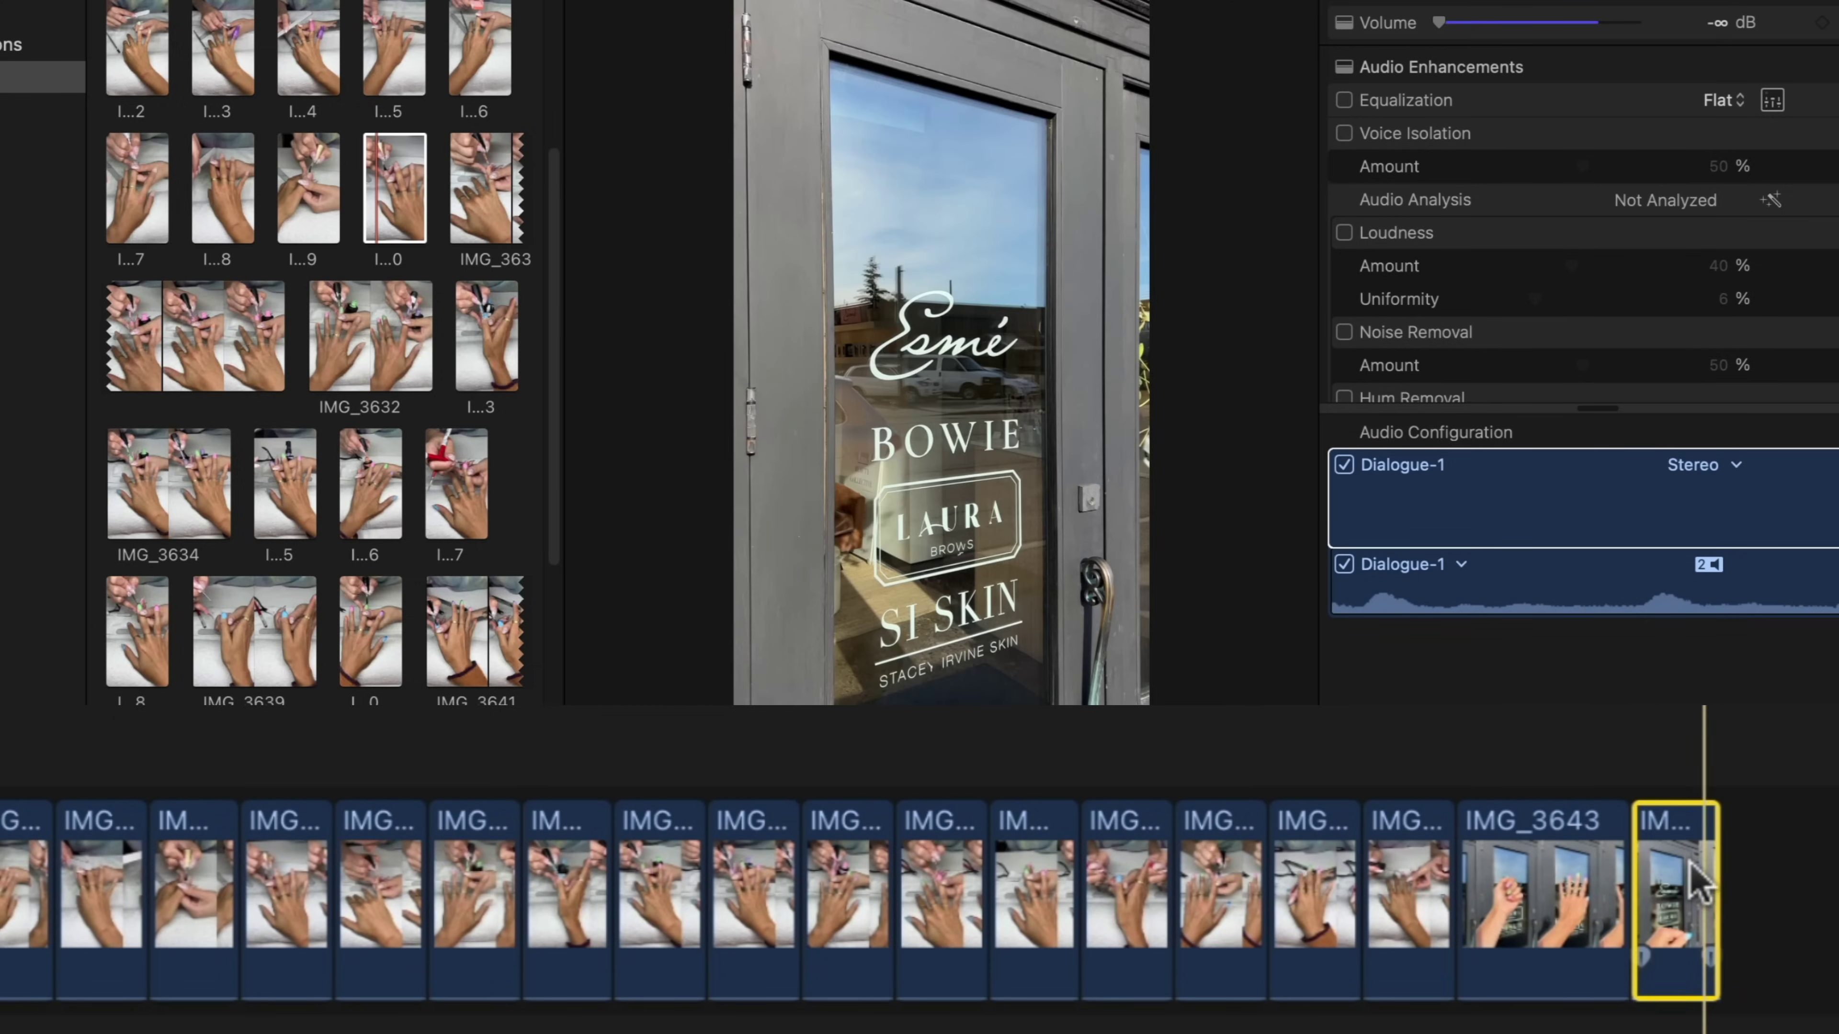
key(Delete)
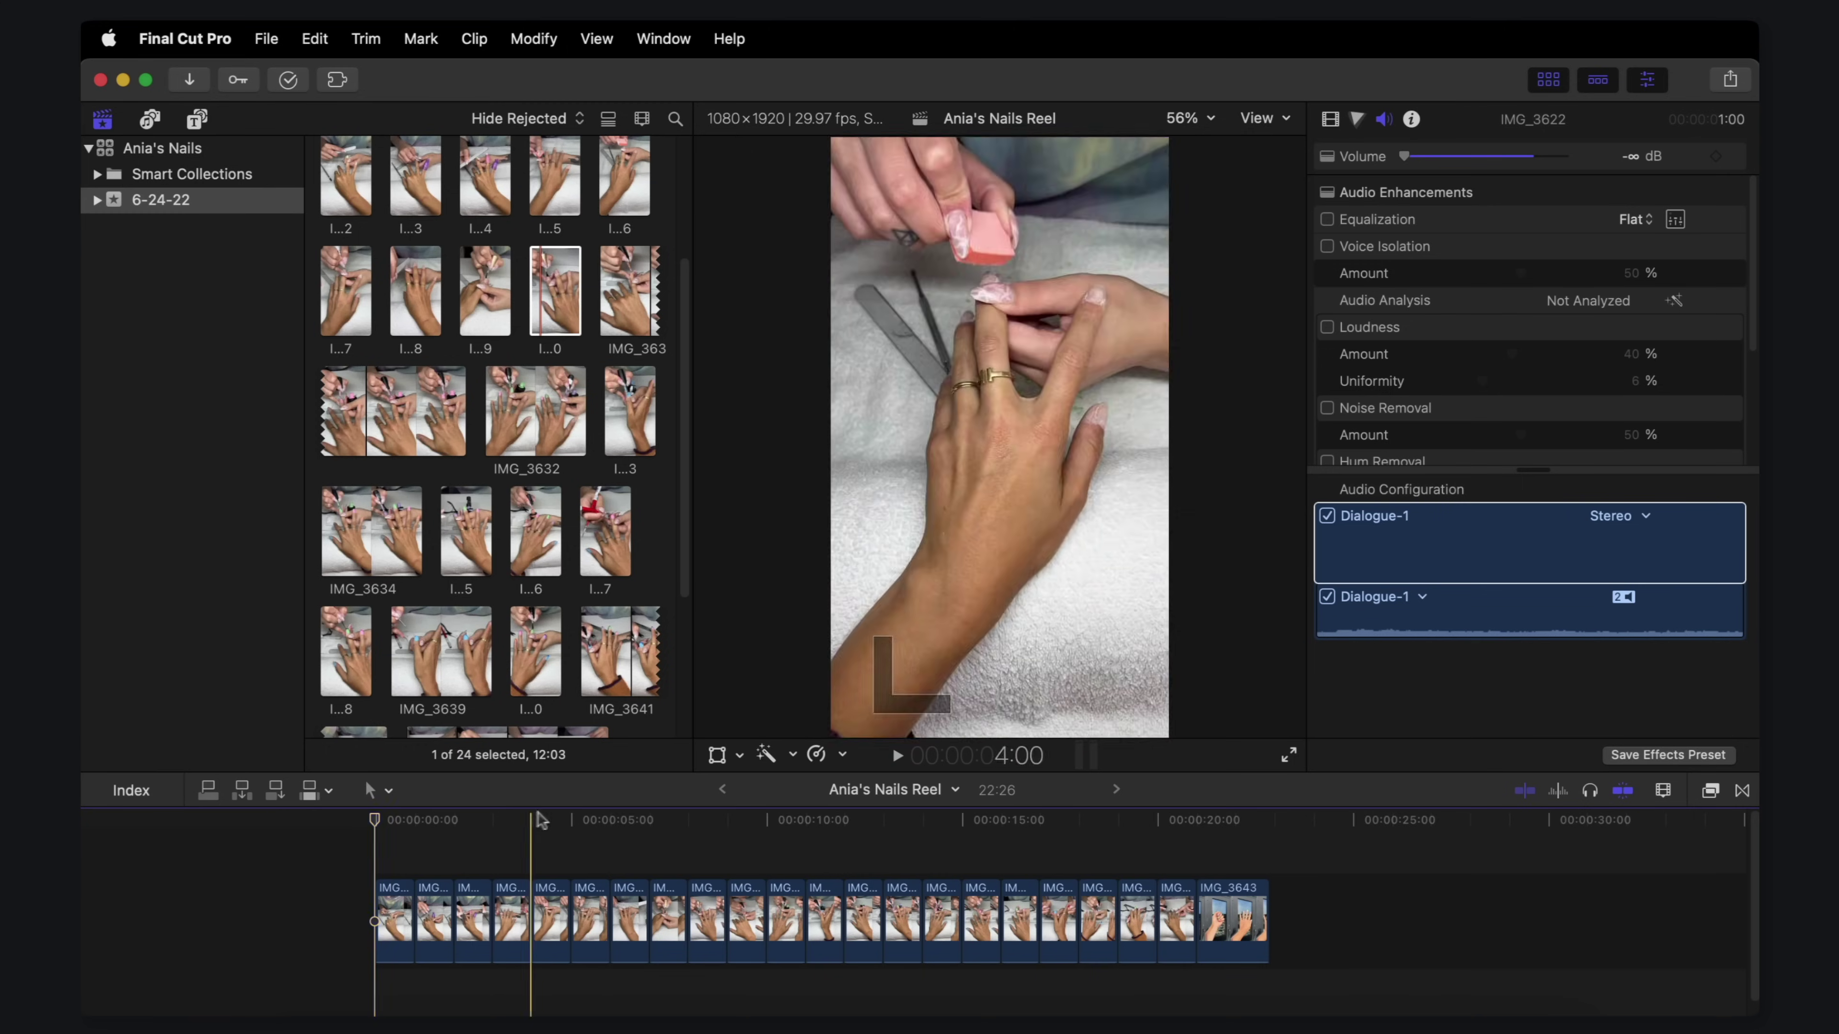
Step: Slip the footage inside clip IMG_3637 with the Trim tool to use a different moment at the same length
drag(537, 821, 1124, 833)
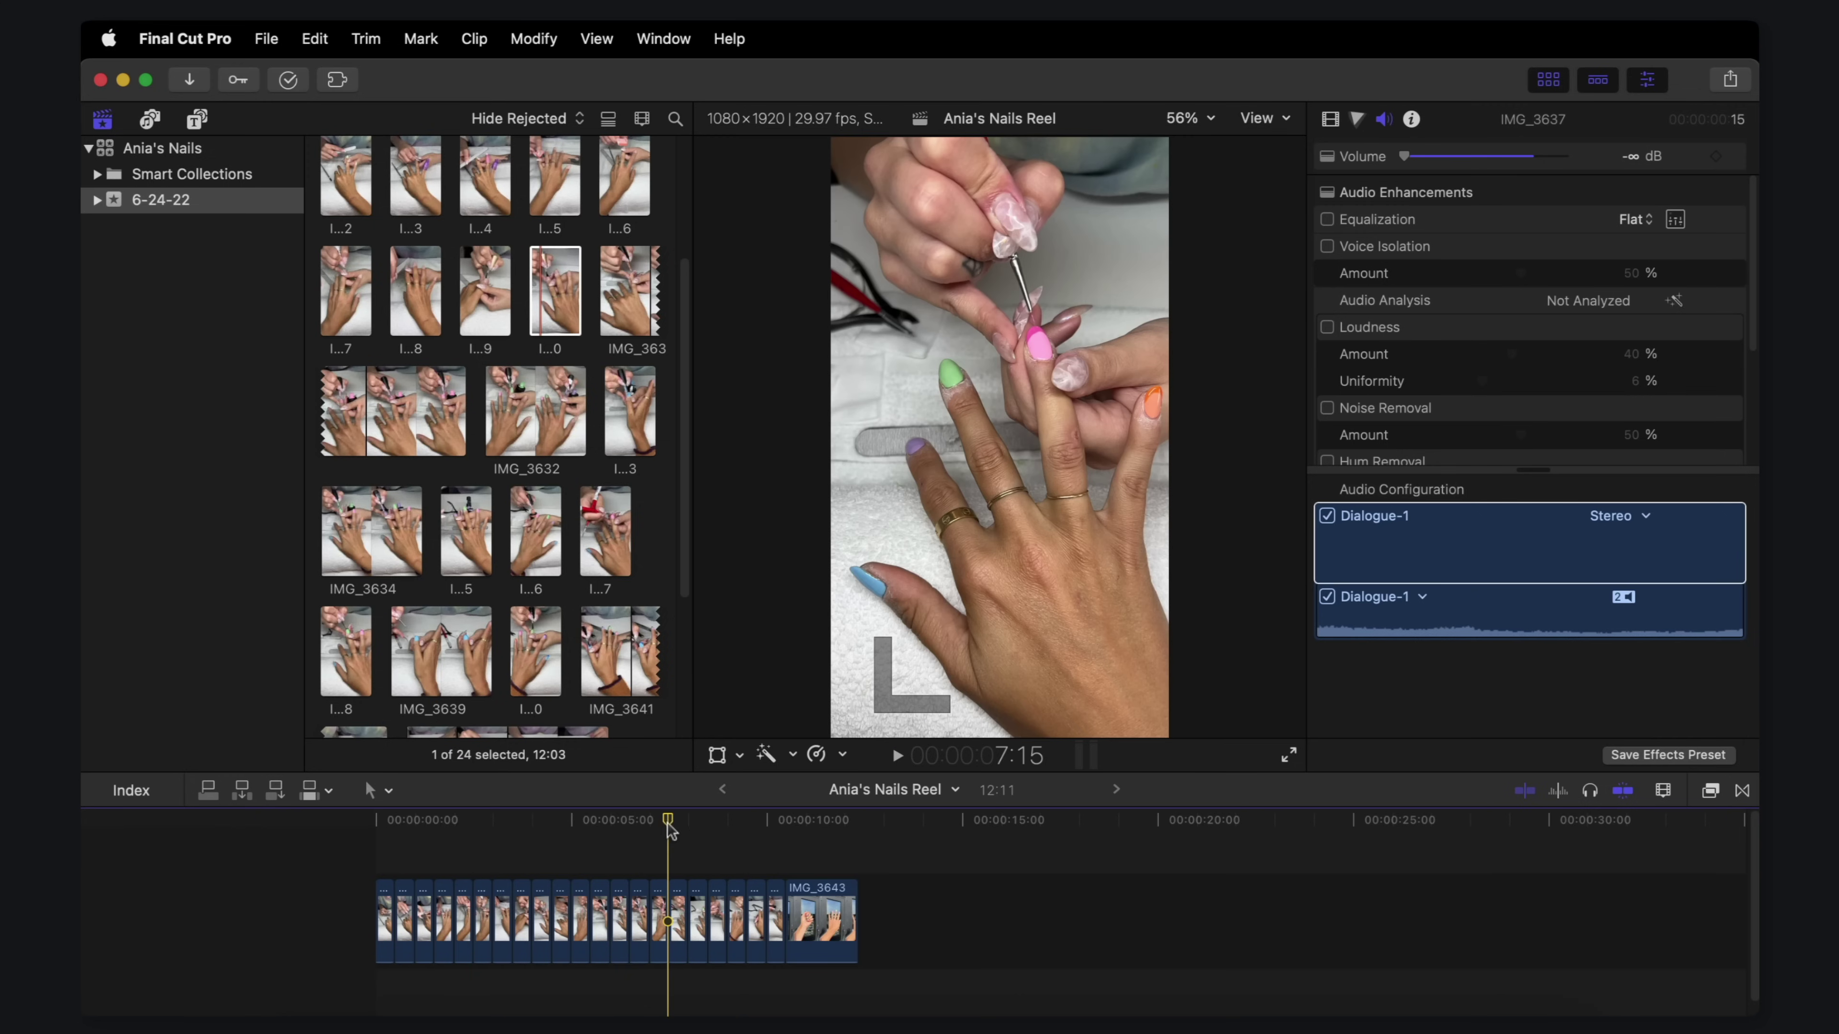
key(super+equal)
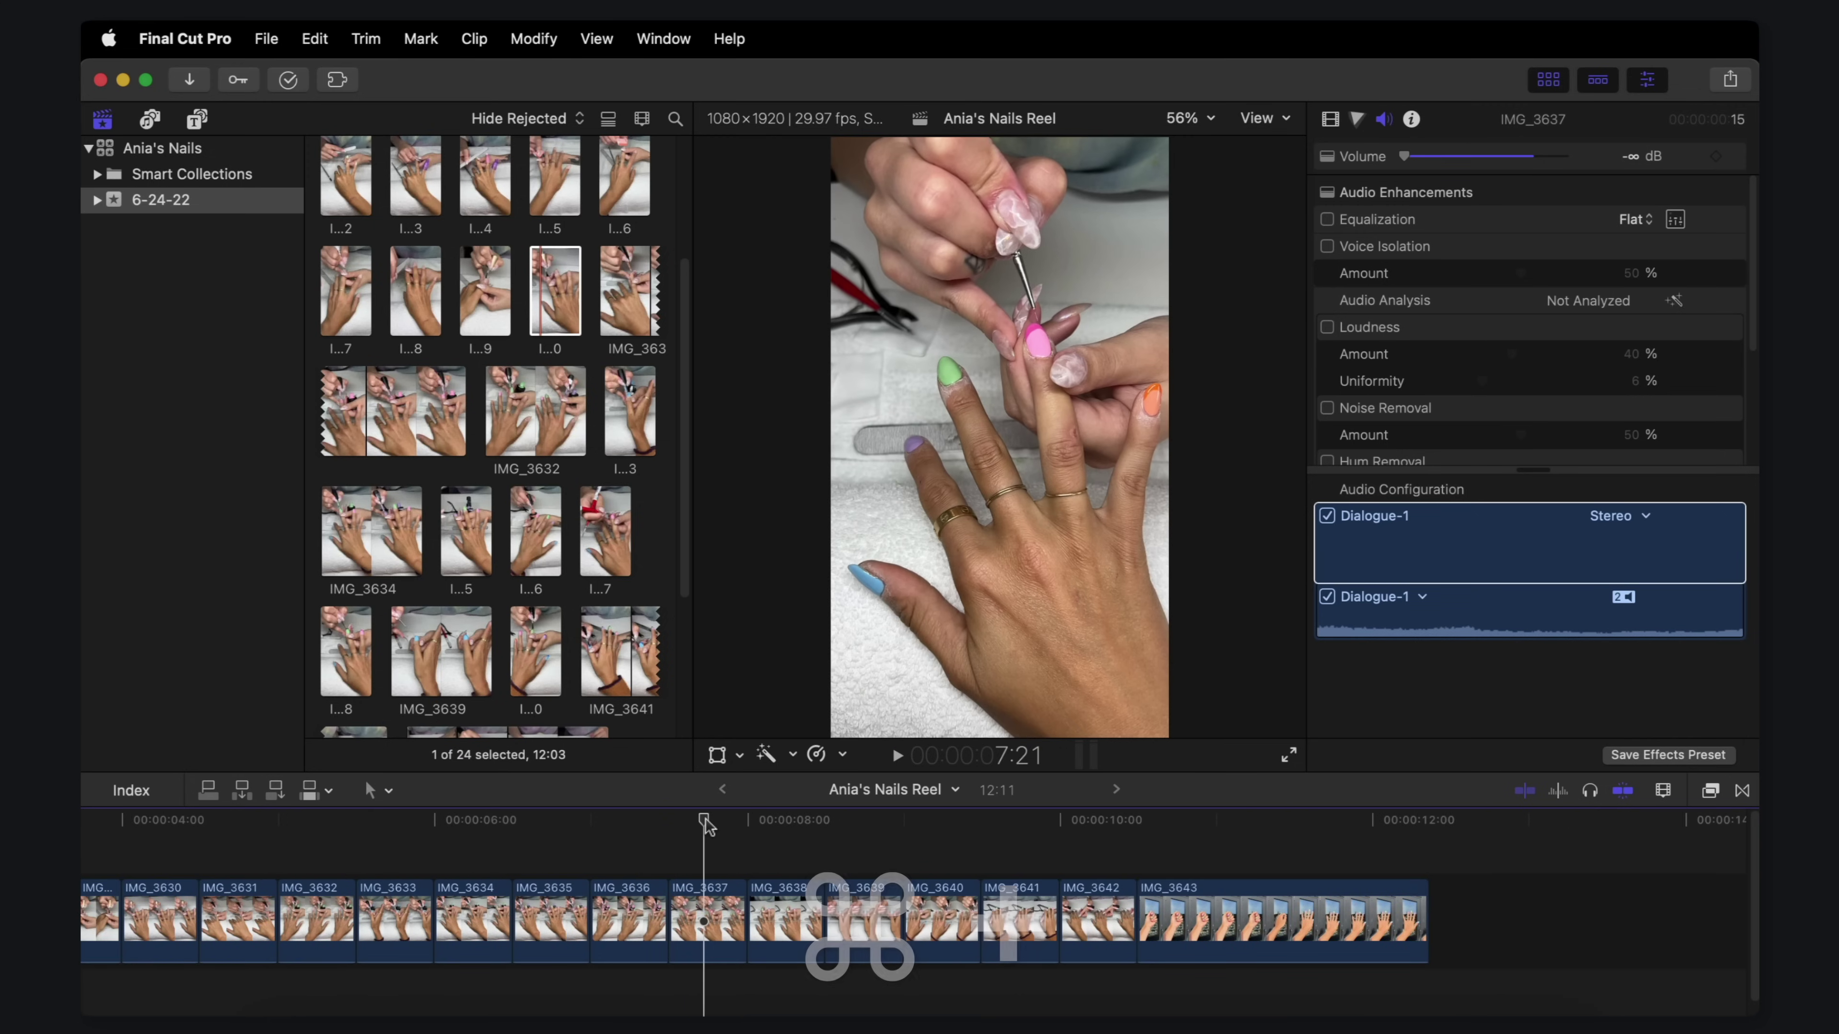
key(super+minus)
key(super+equal)
key(super+equal)
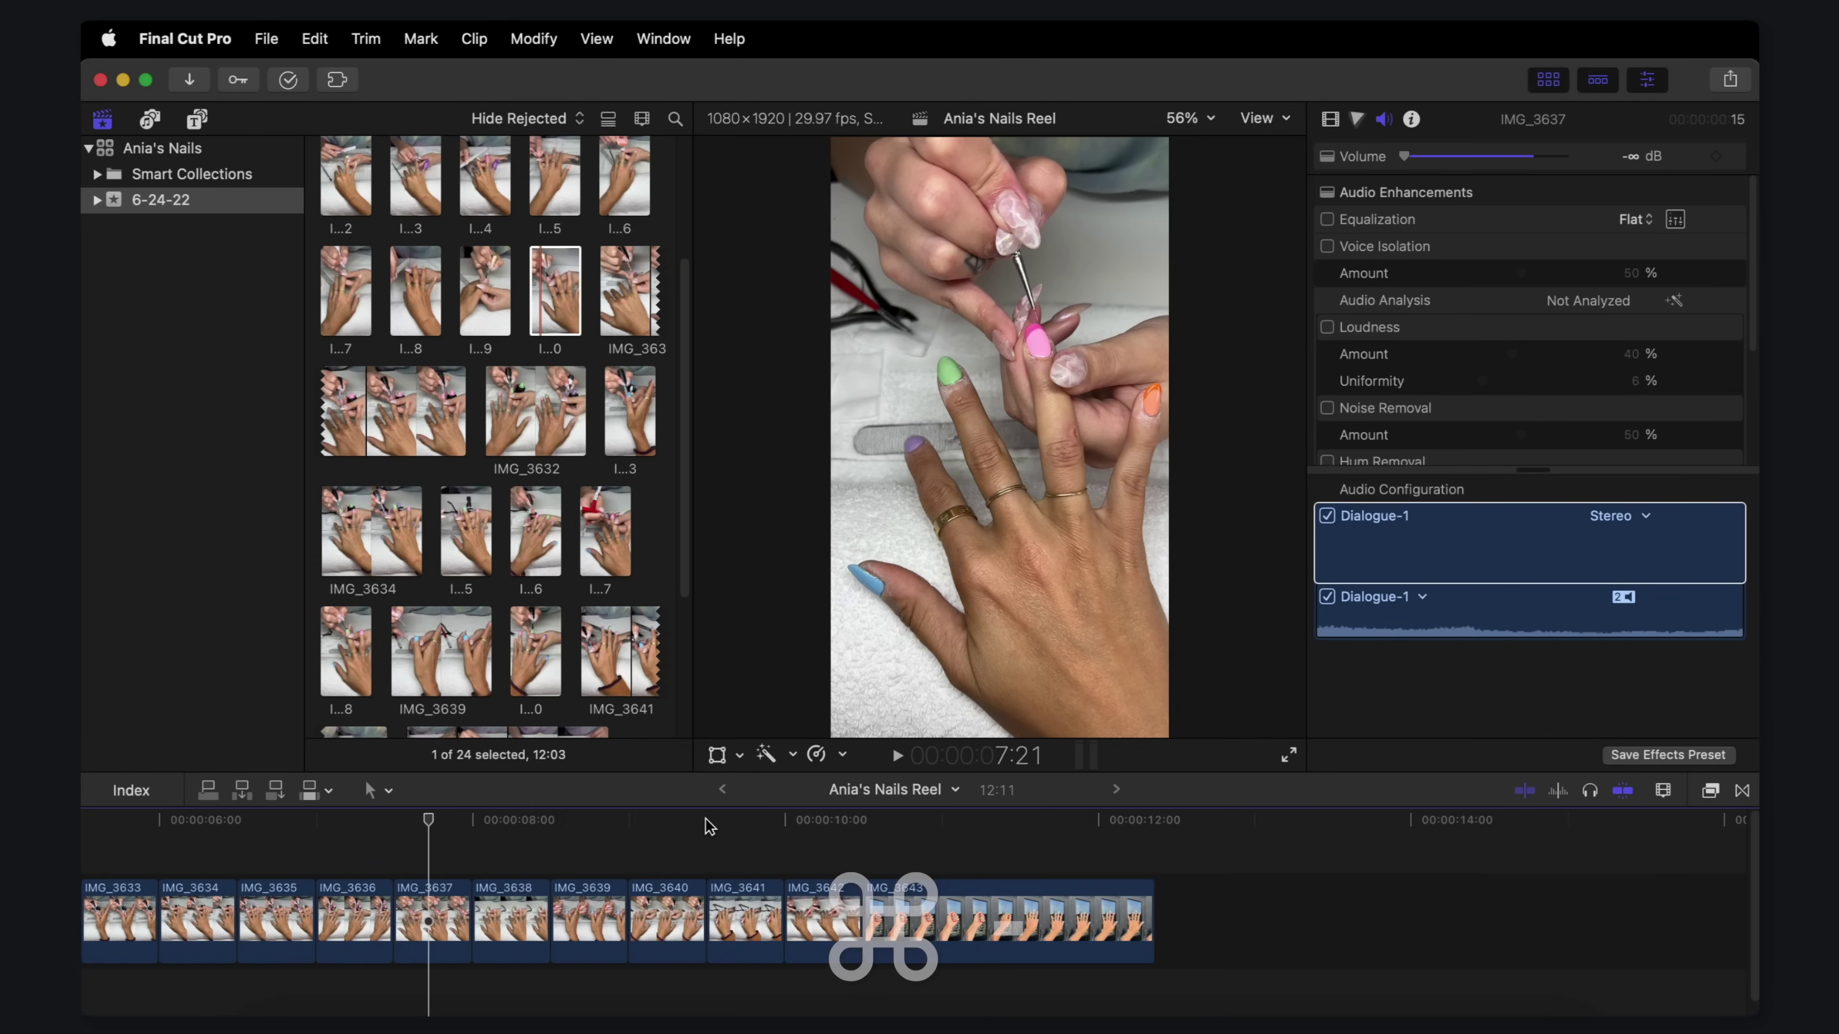
click(375, 790)
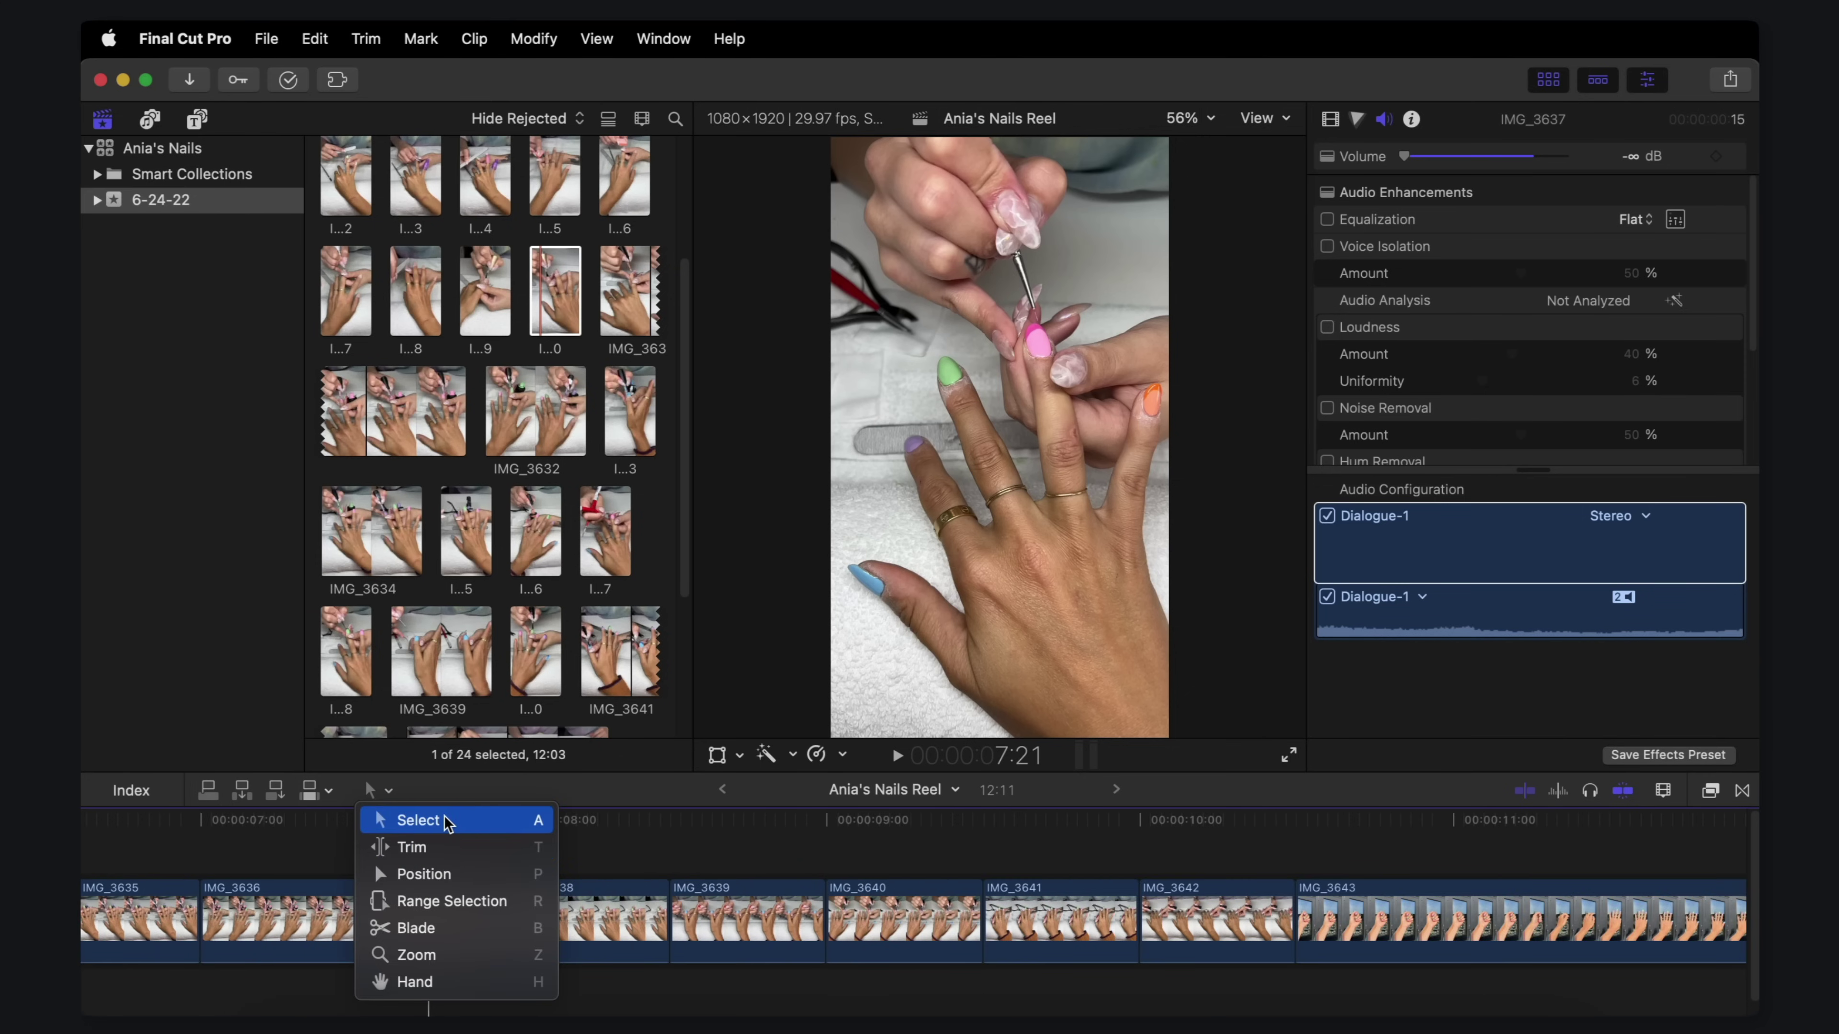
click(446, 849)
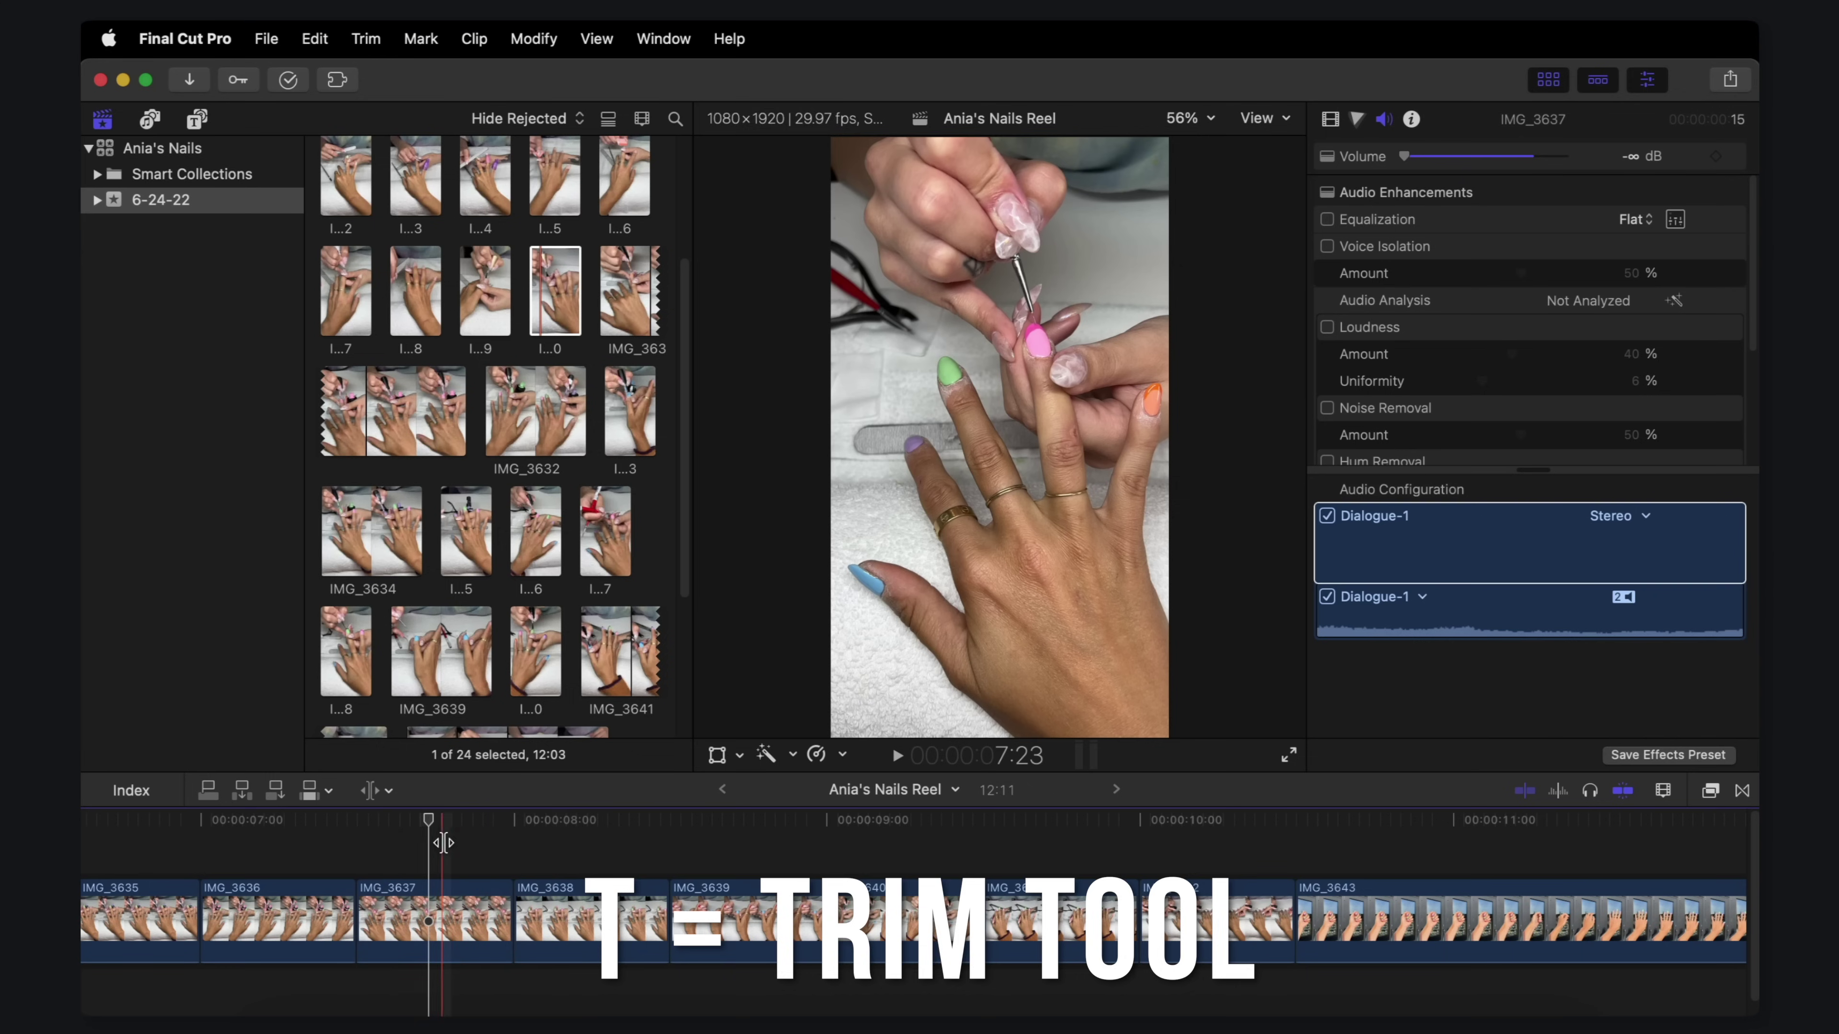
drag(436, 929, 415, 882)
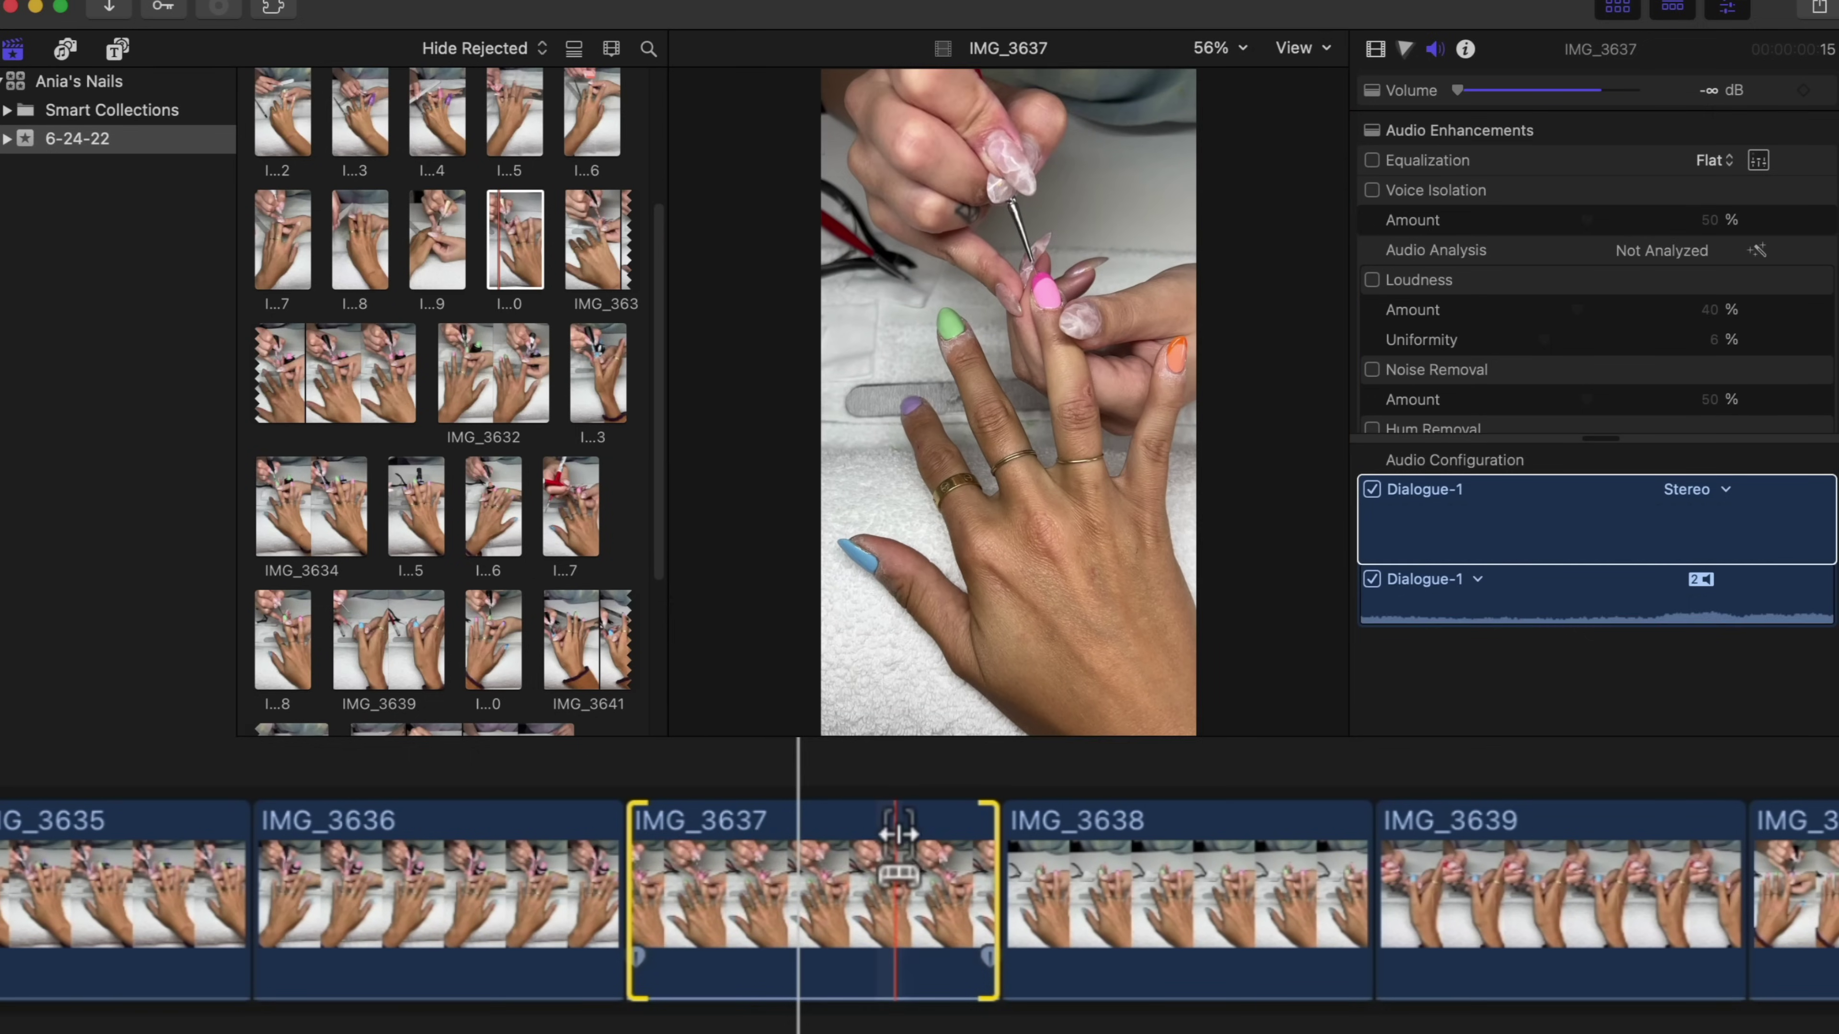
drag(898, 835, 776, 866)
Step: Play and skim the timeline around clip IMG_3637 to review the slipped footage
key(space)
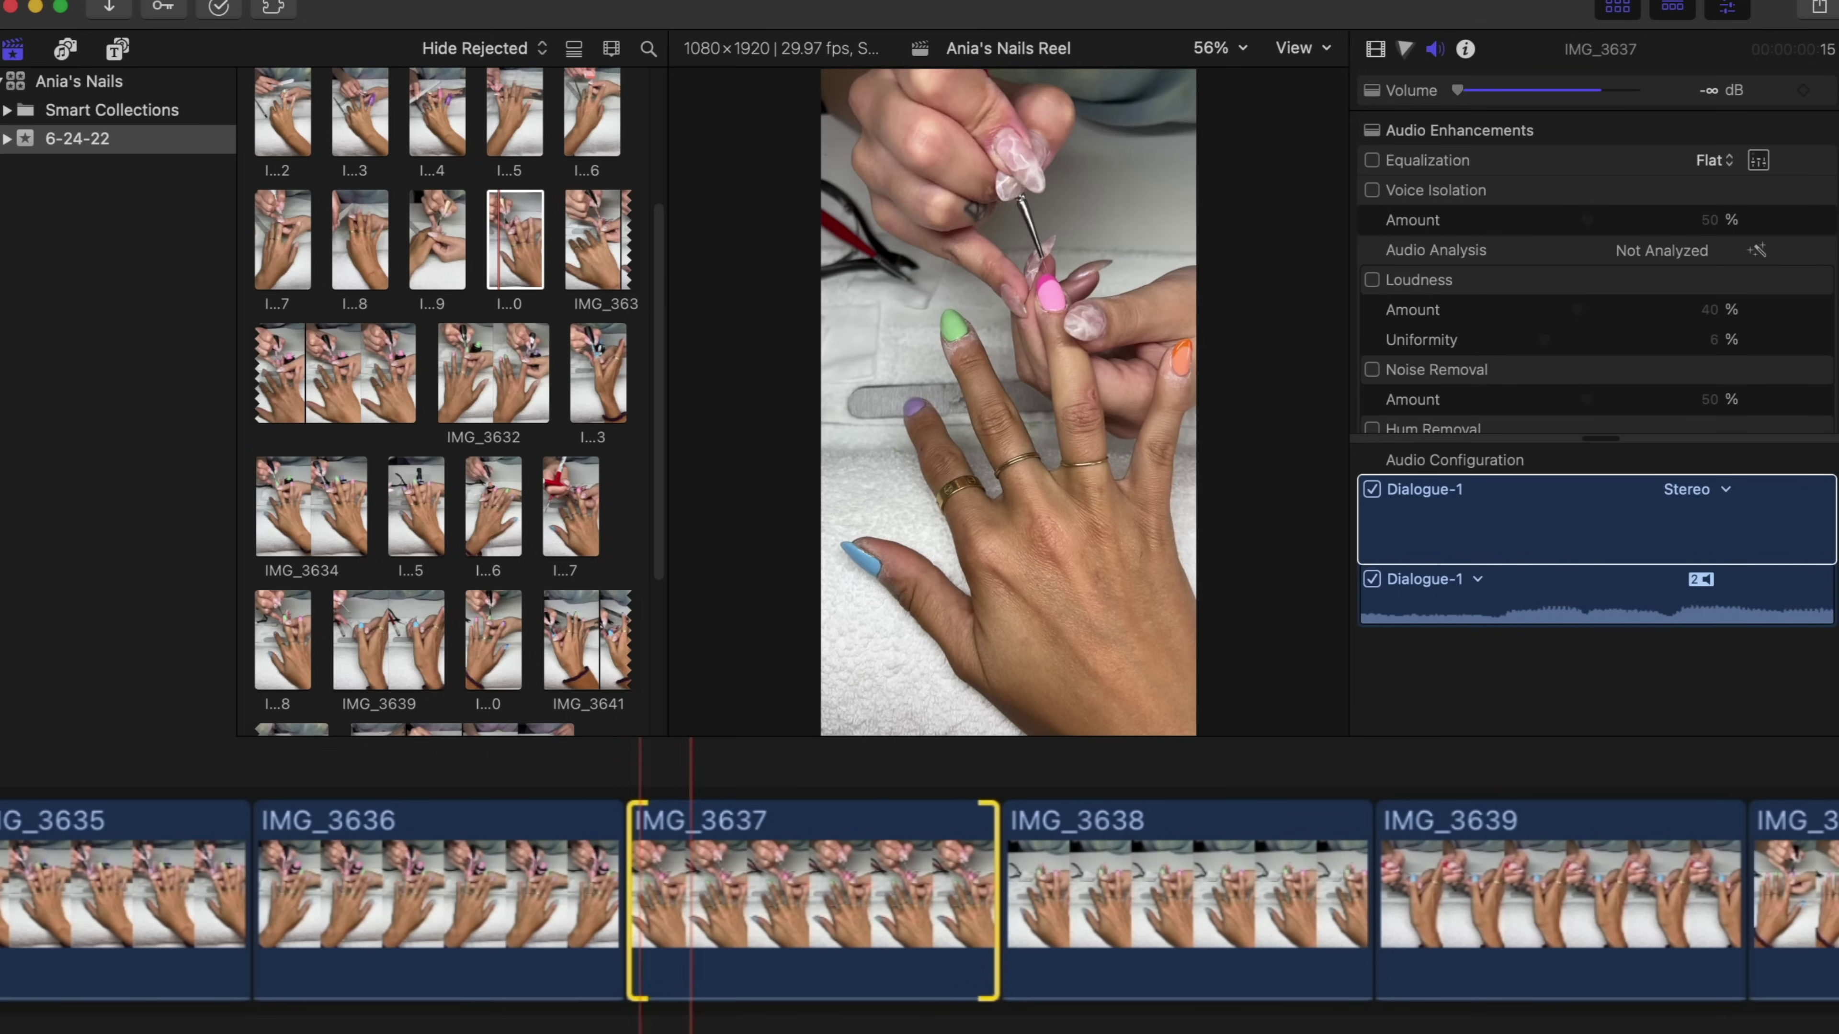
click(988, 898)
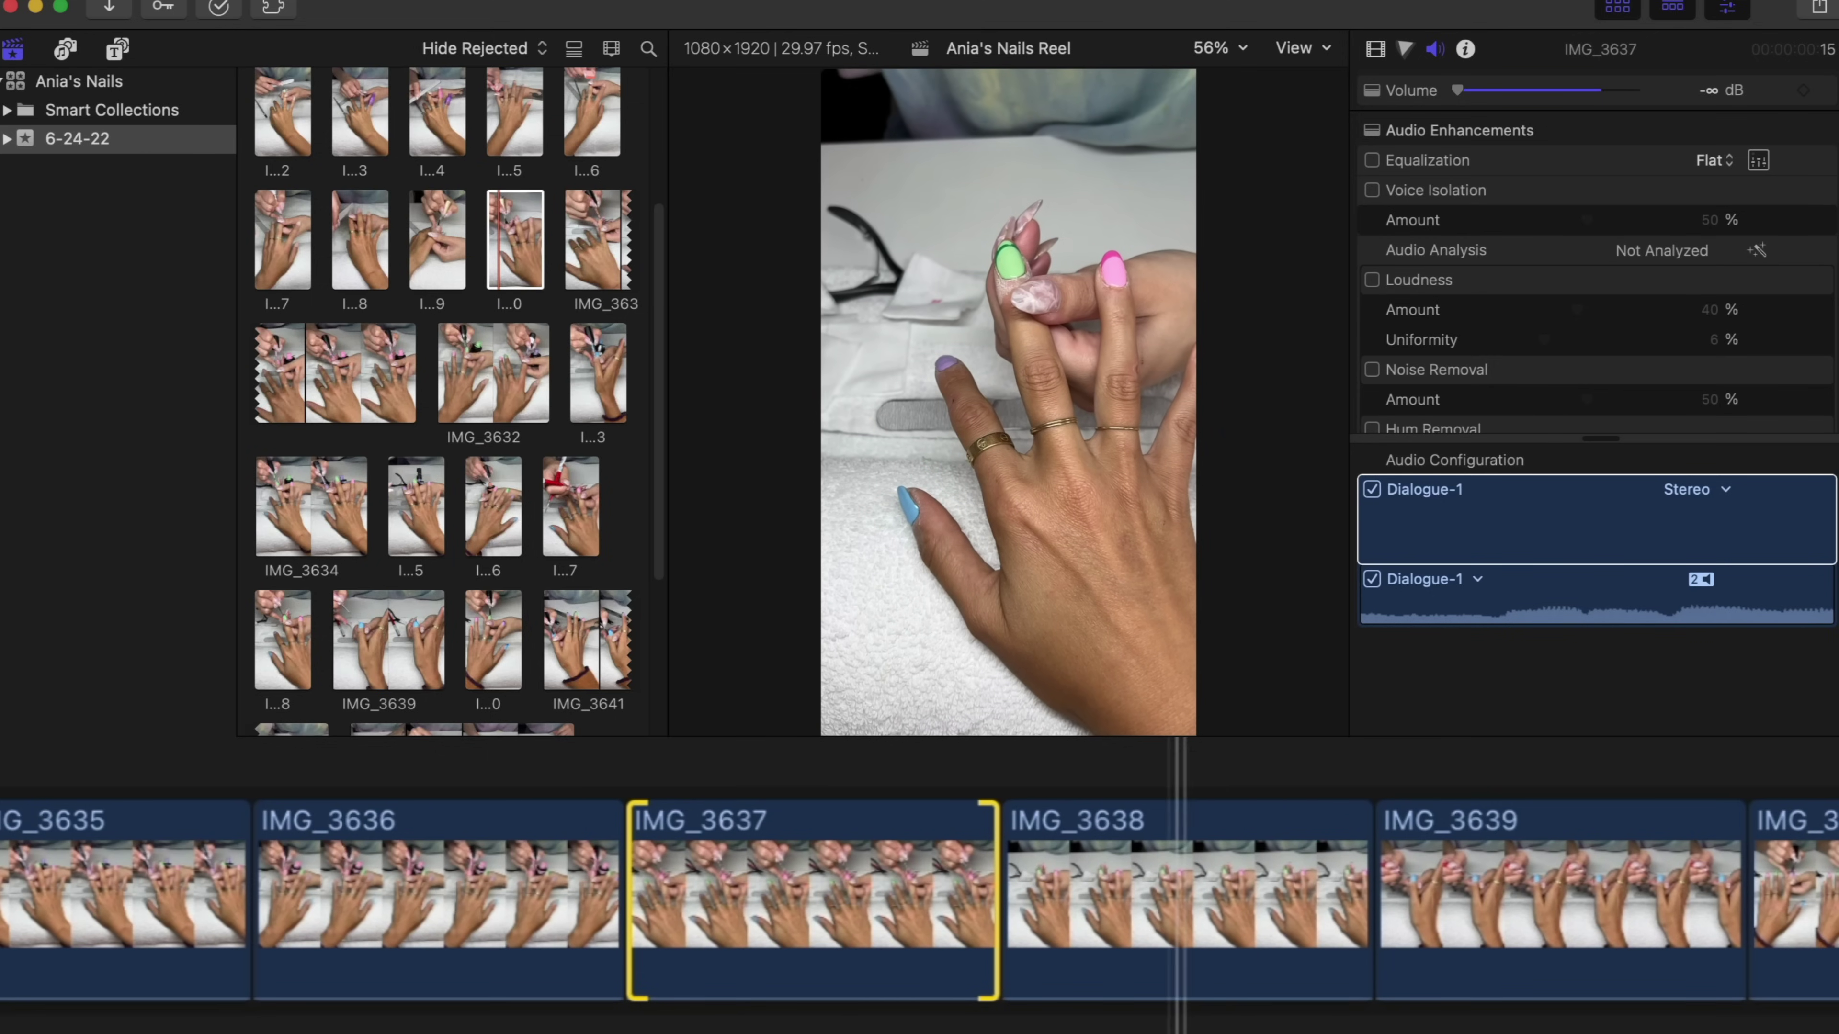
drag(1223, 804, 883, 876)
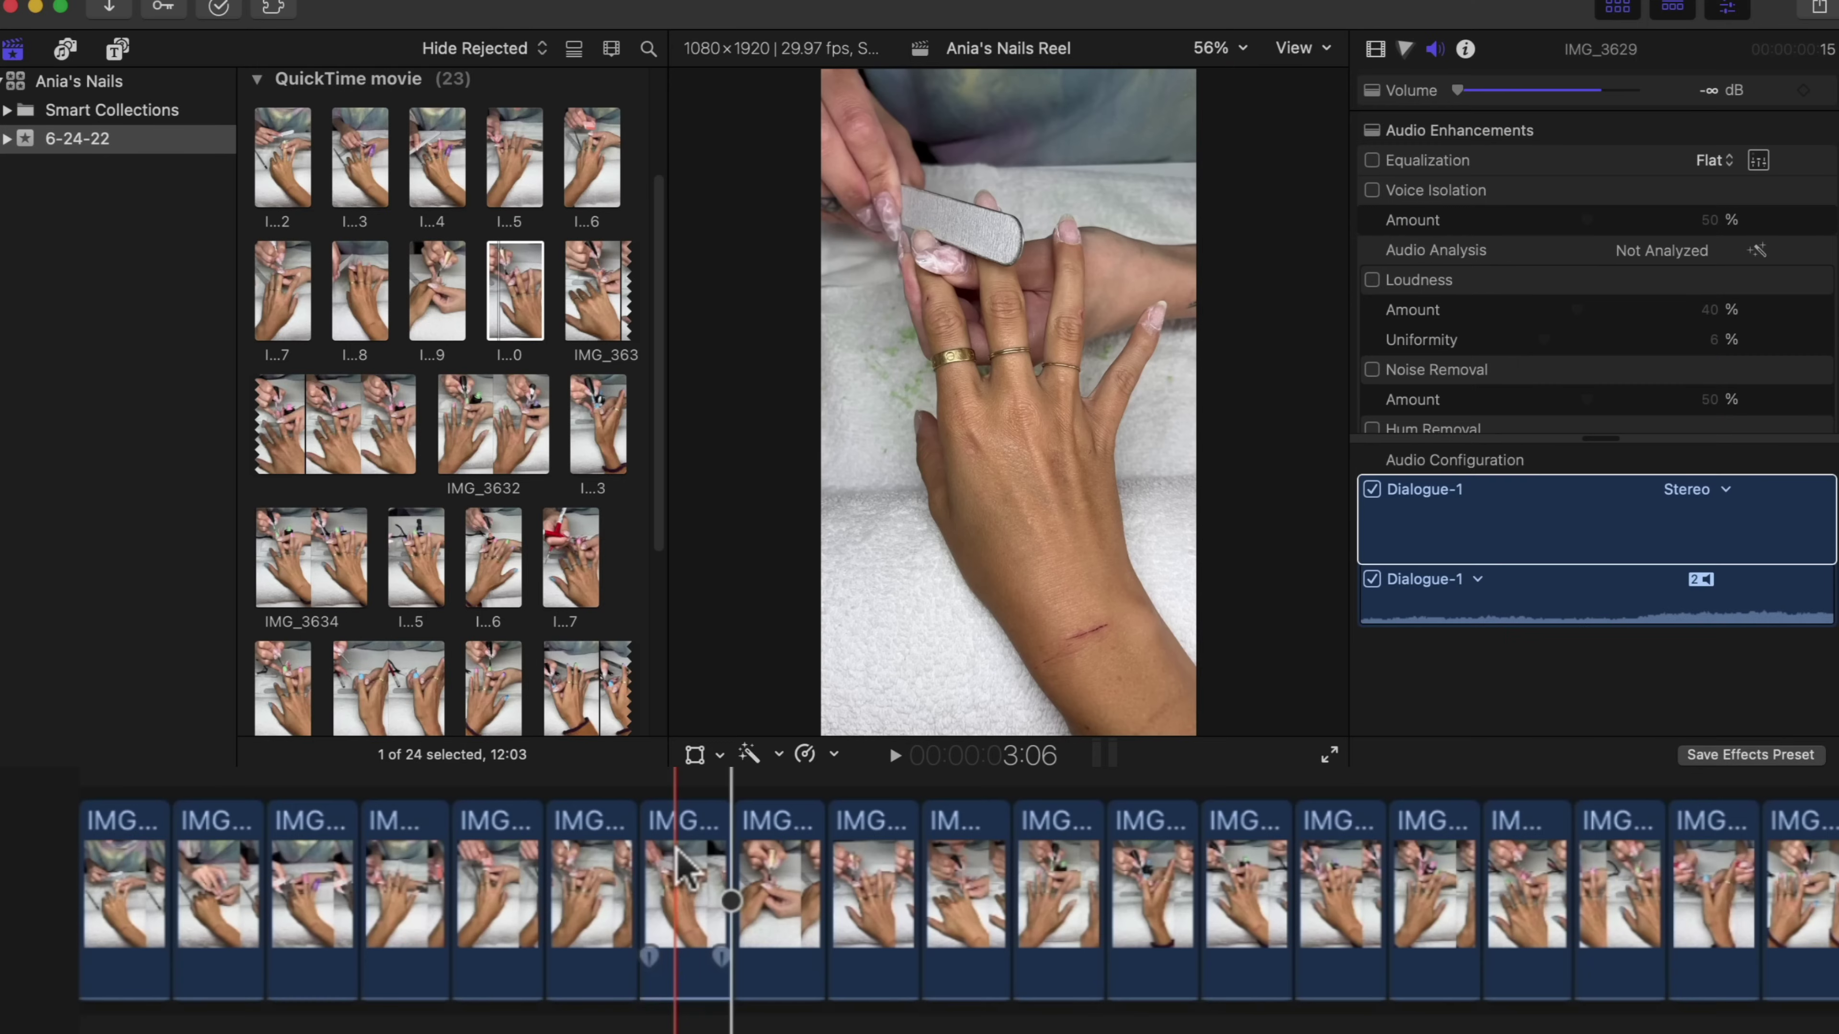
Step: Try the edit without clip IMG_3628 by repeatedly deleting the selected clip and undoing each deletion
click(679, 851)
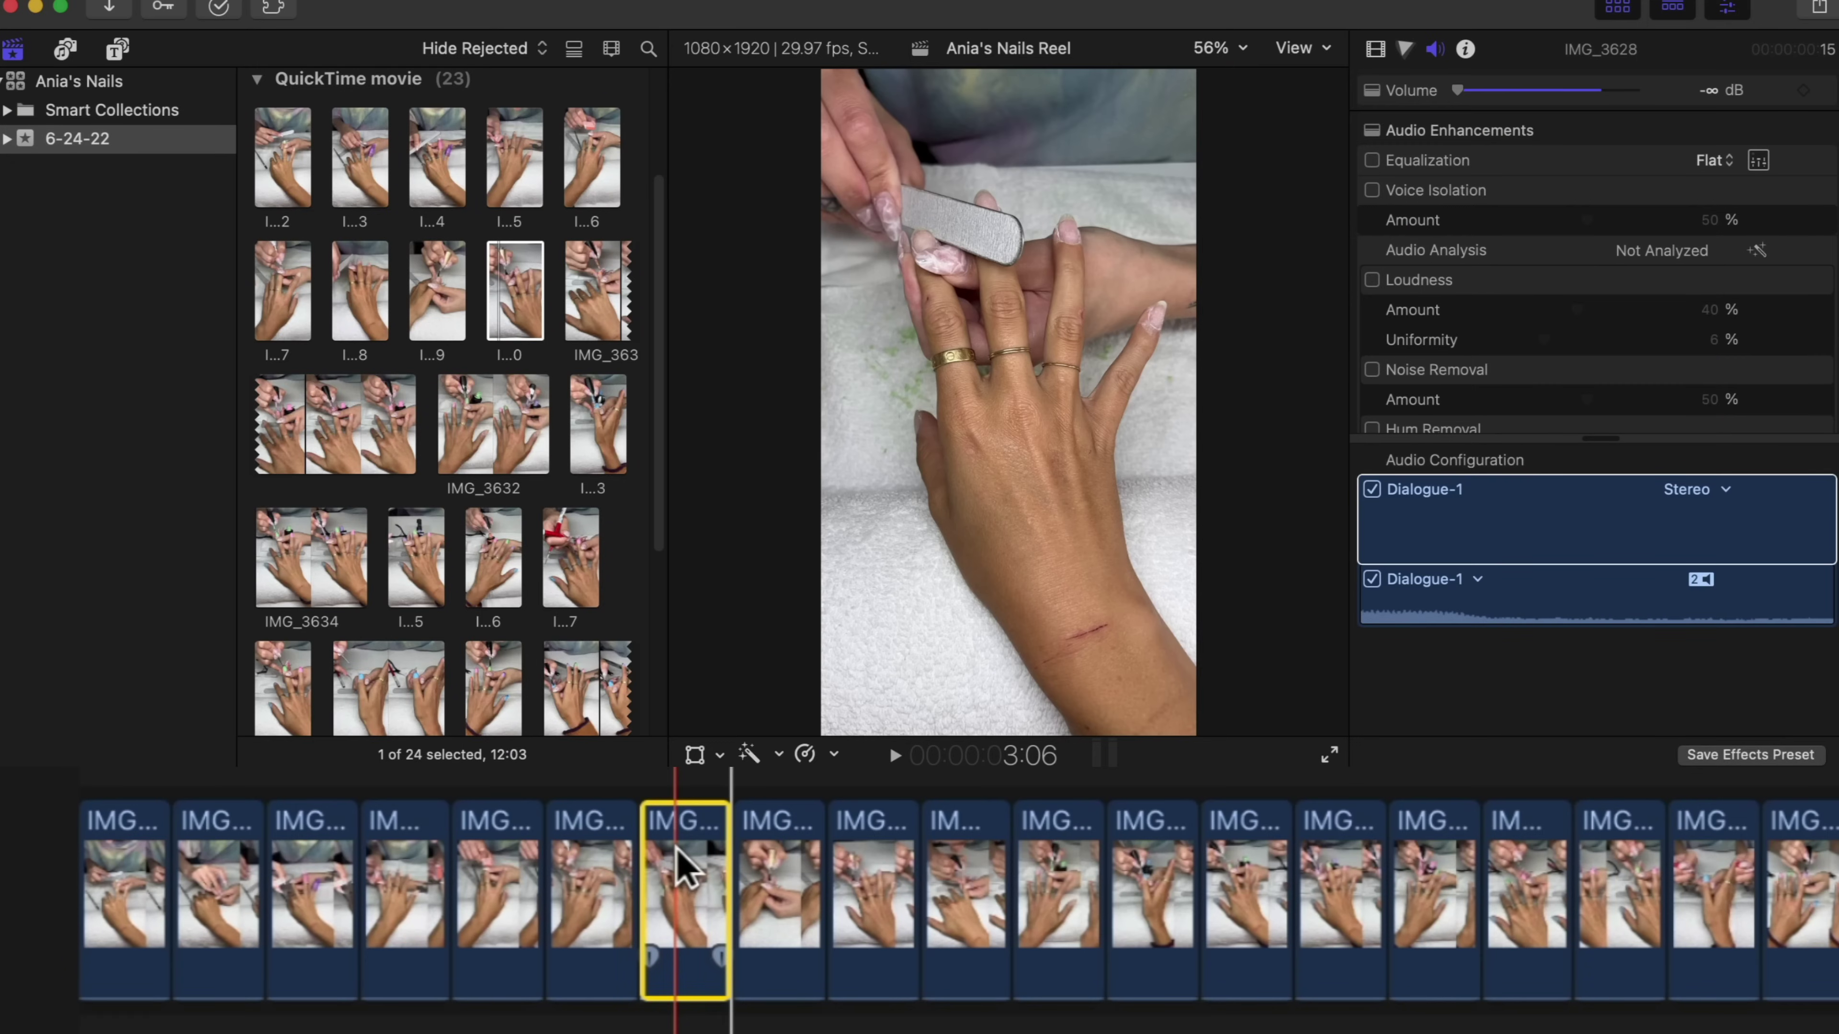
key(Delete)
key(super+z)
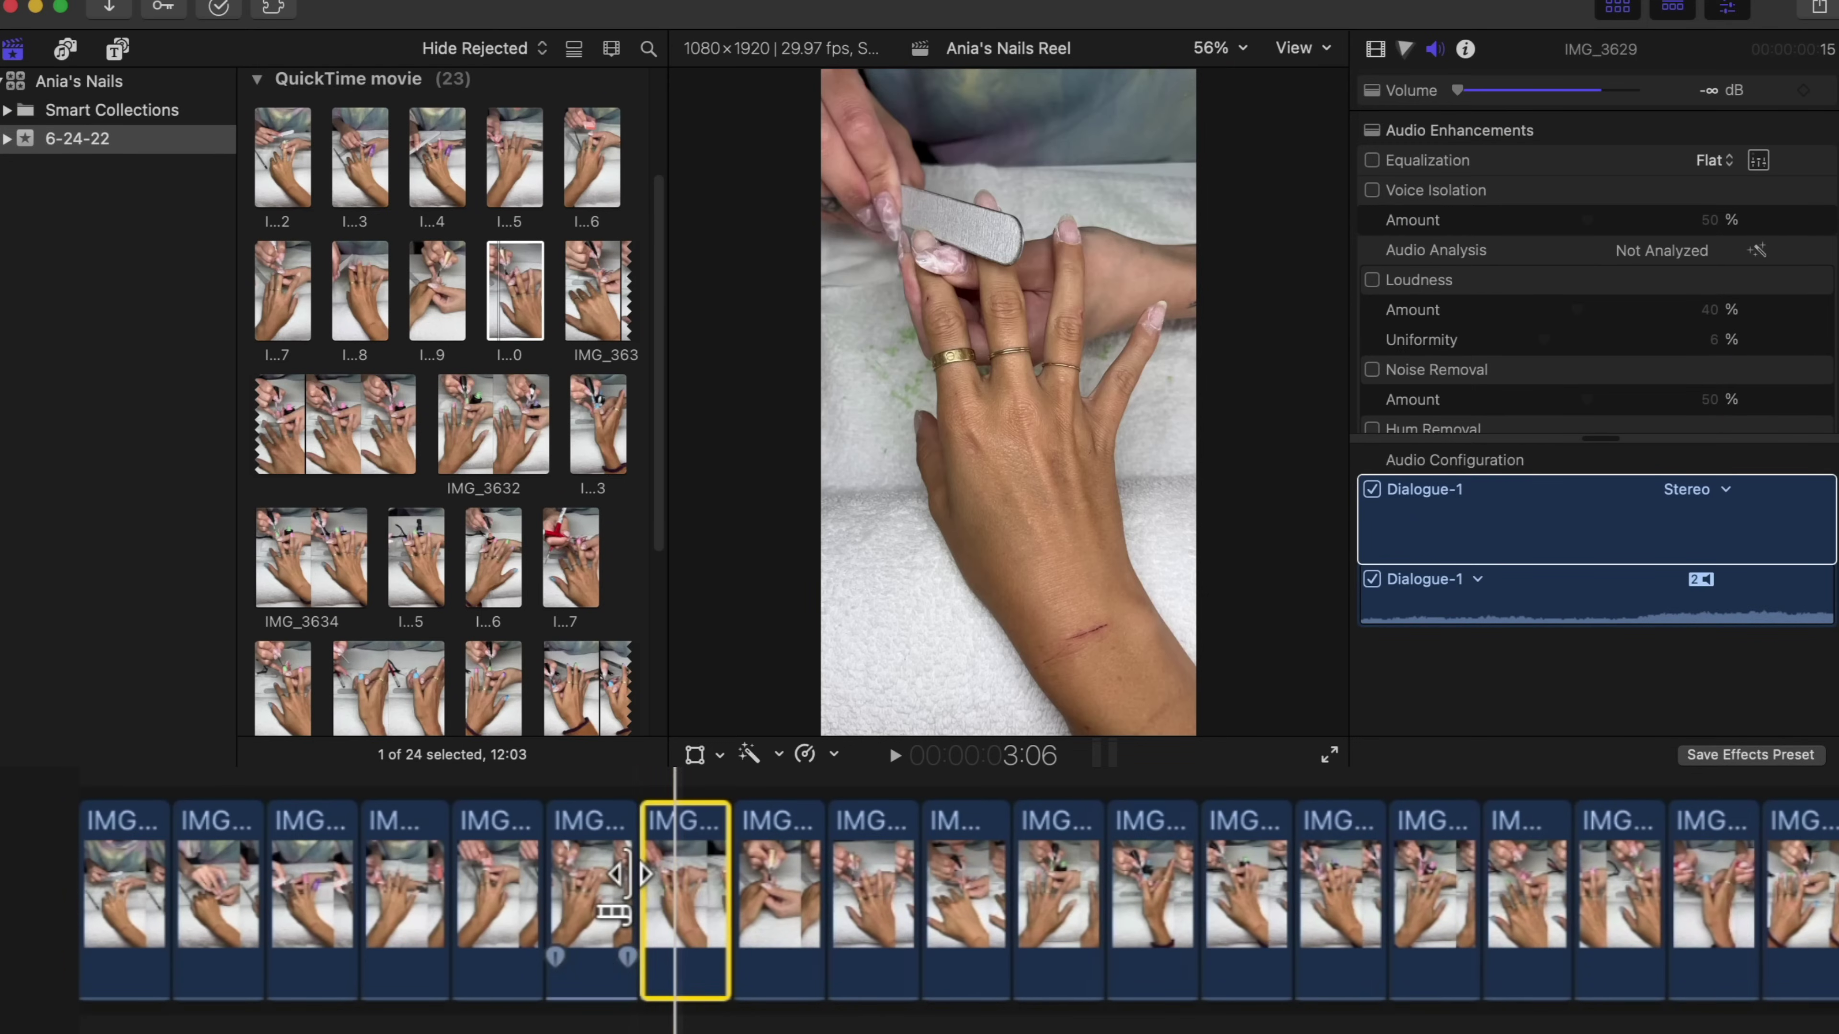
key(Delete)
key(super+z)
key(Delete)
key(super+z)
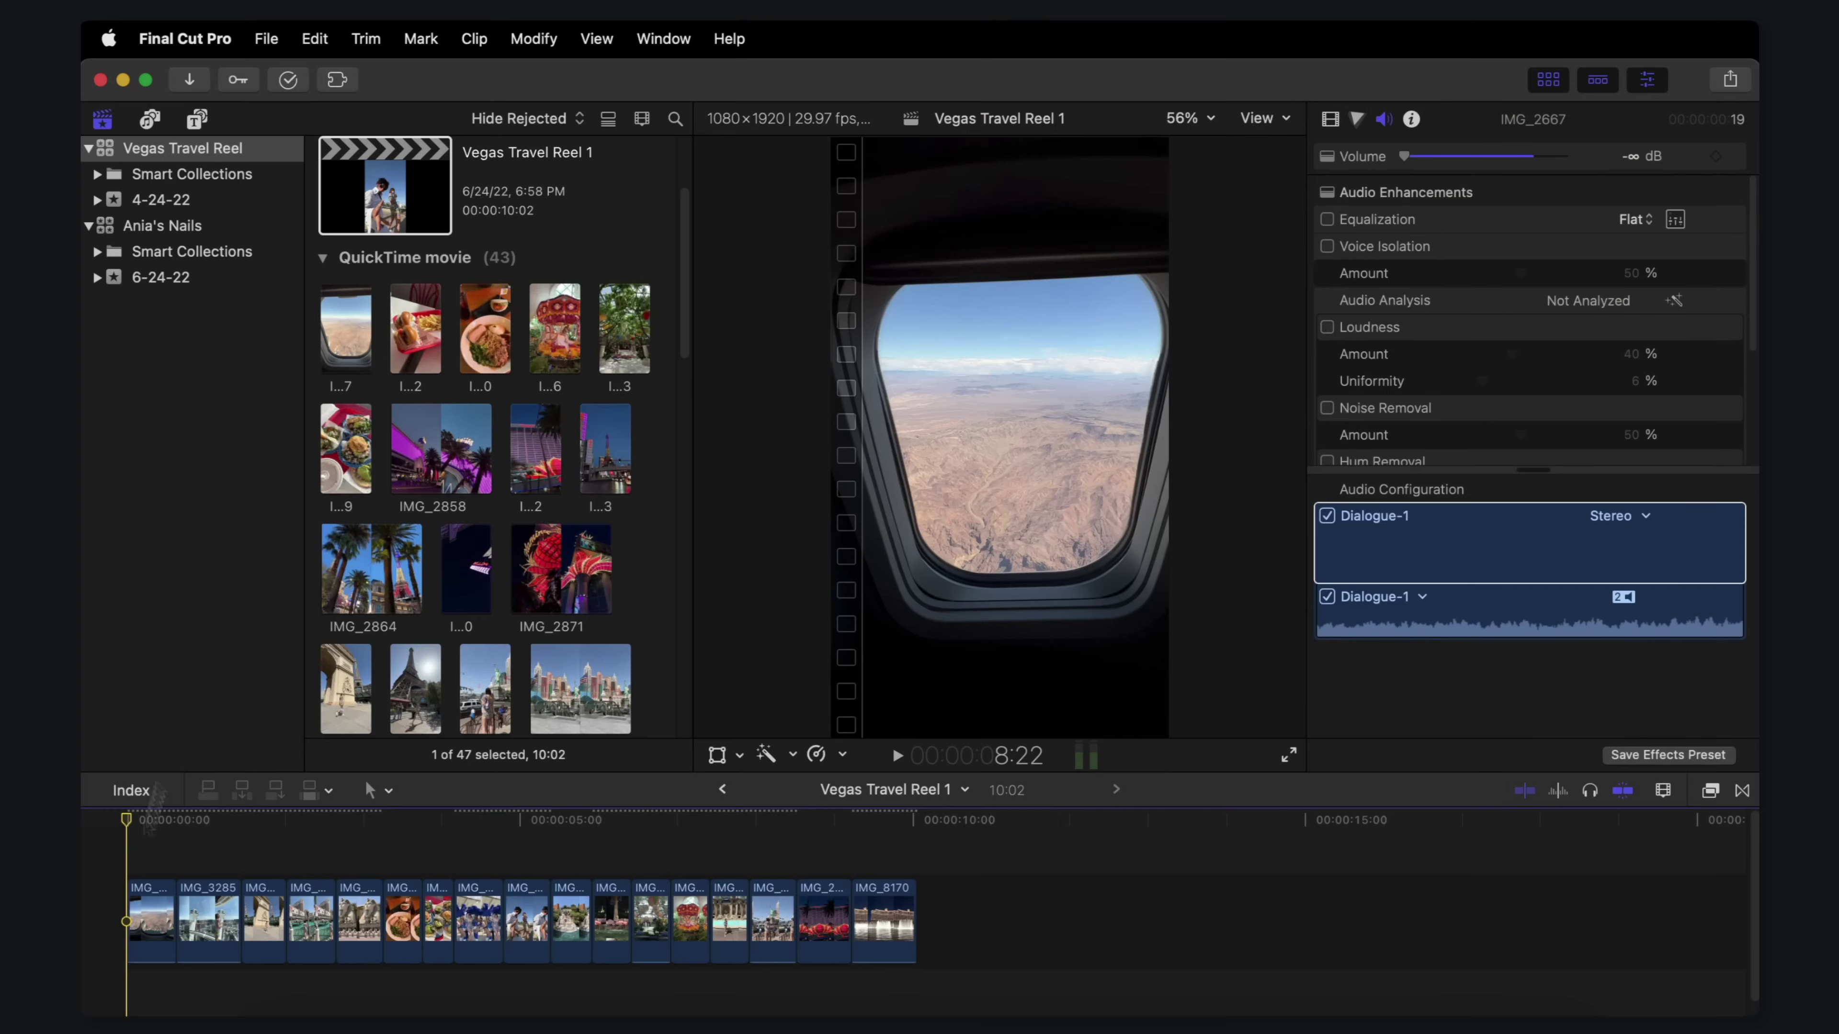
key(space)
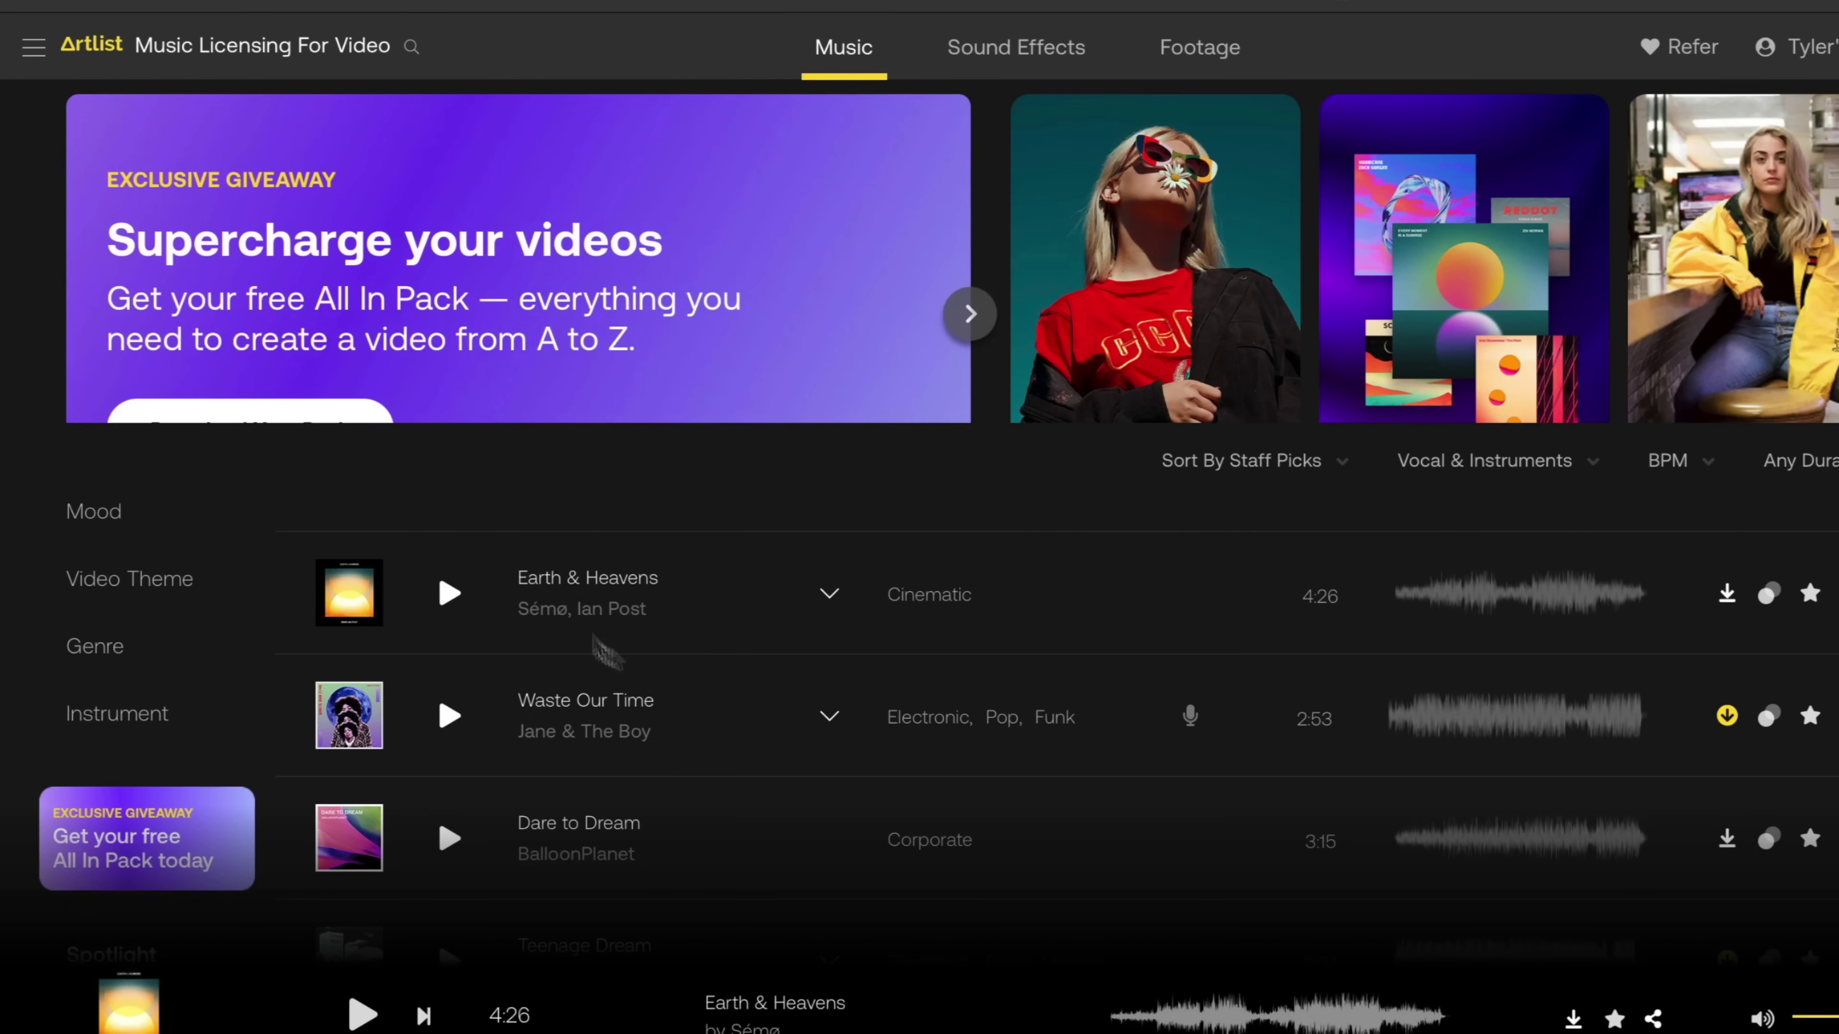
Step: Switch to Artlist and filter the music catalogue to the Travel video theme
scroll(652, 709, down, 5)
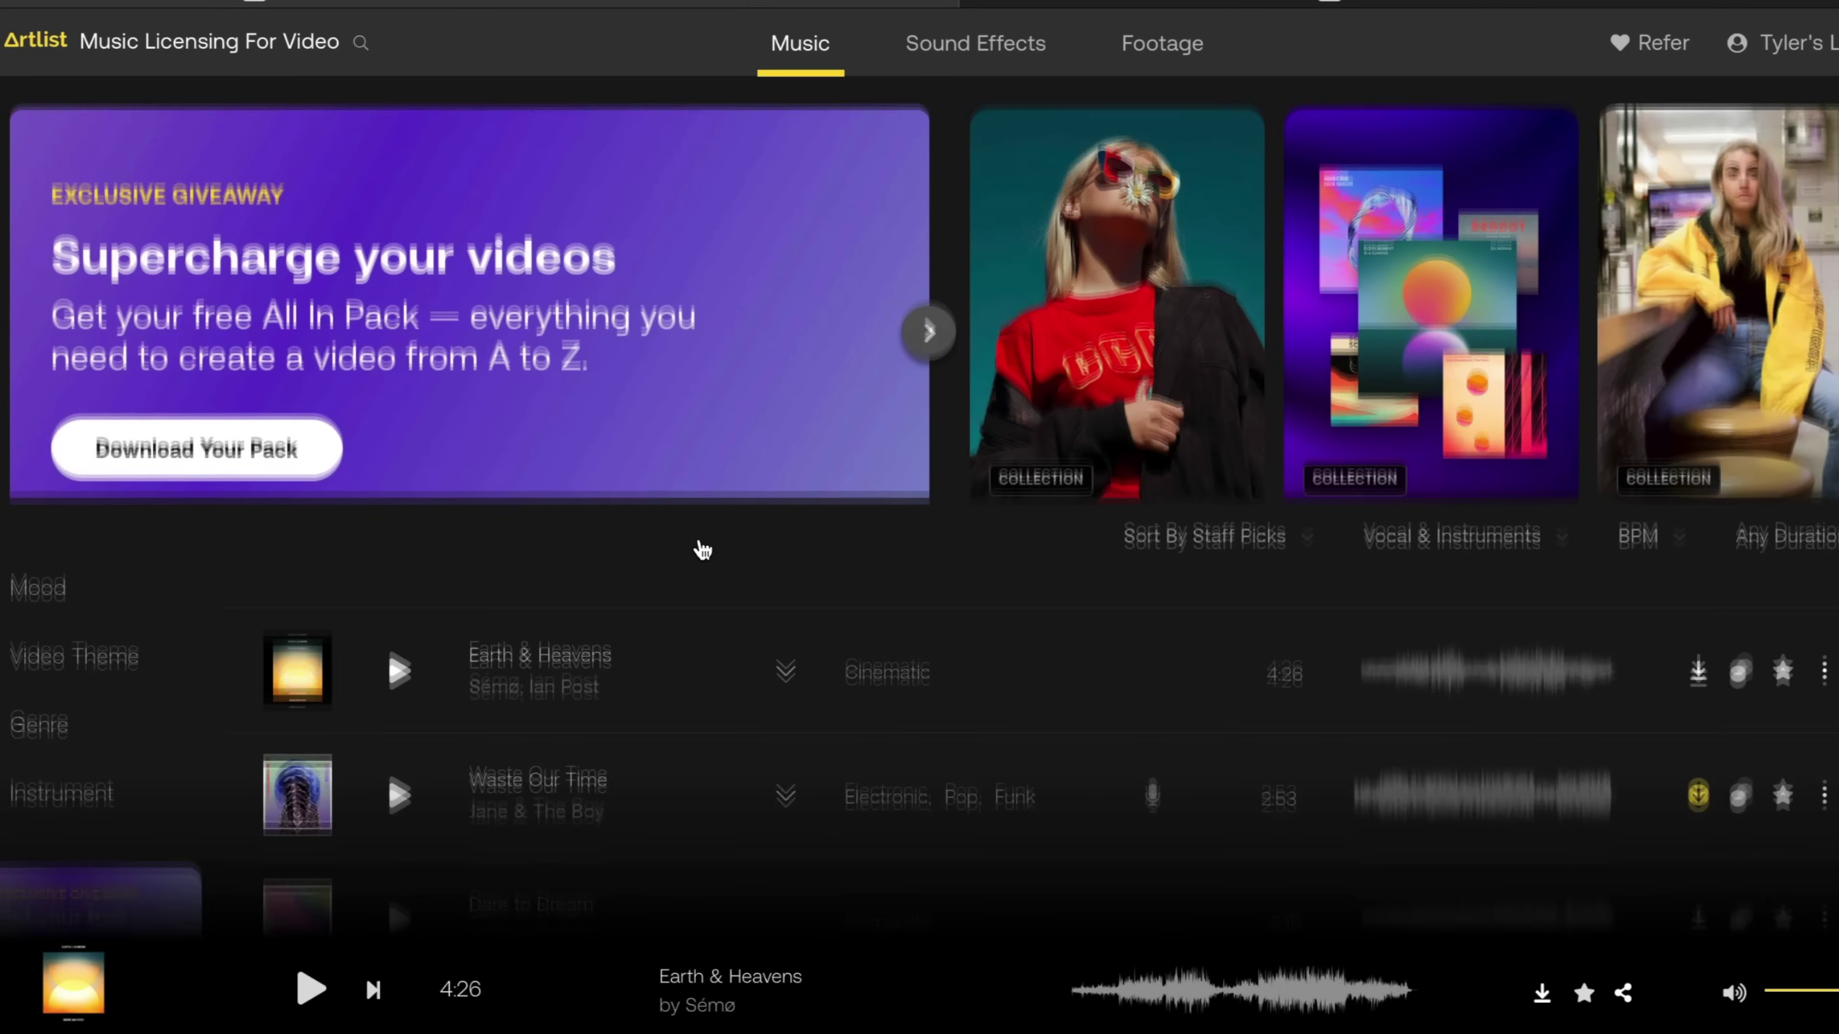
scroll(697, 547, down, 5)
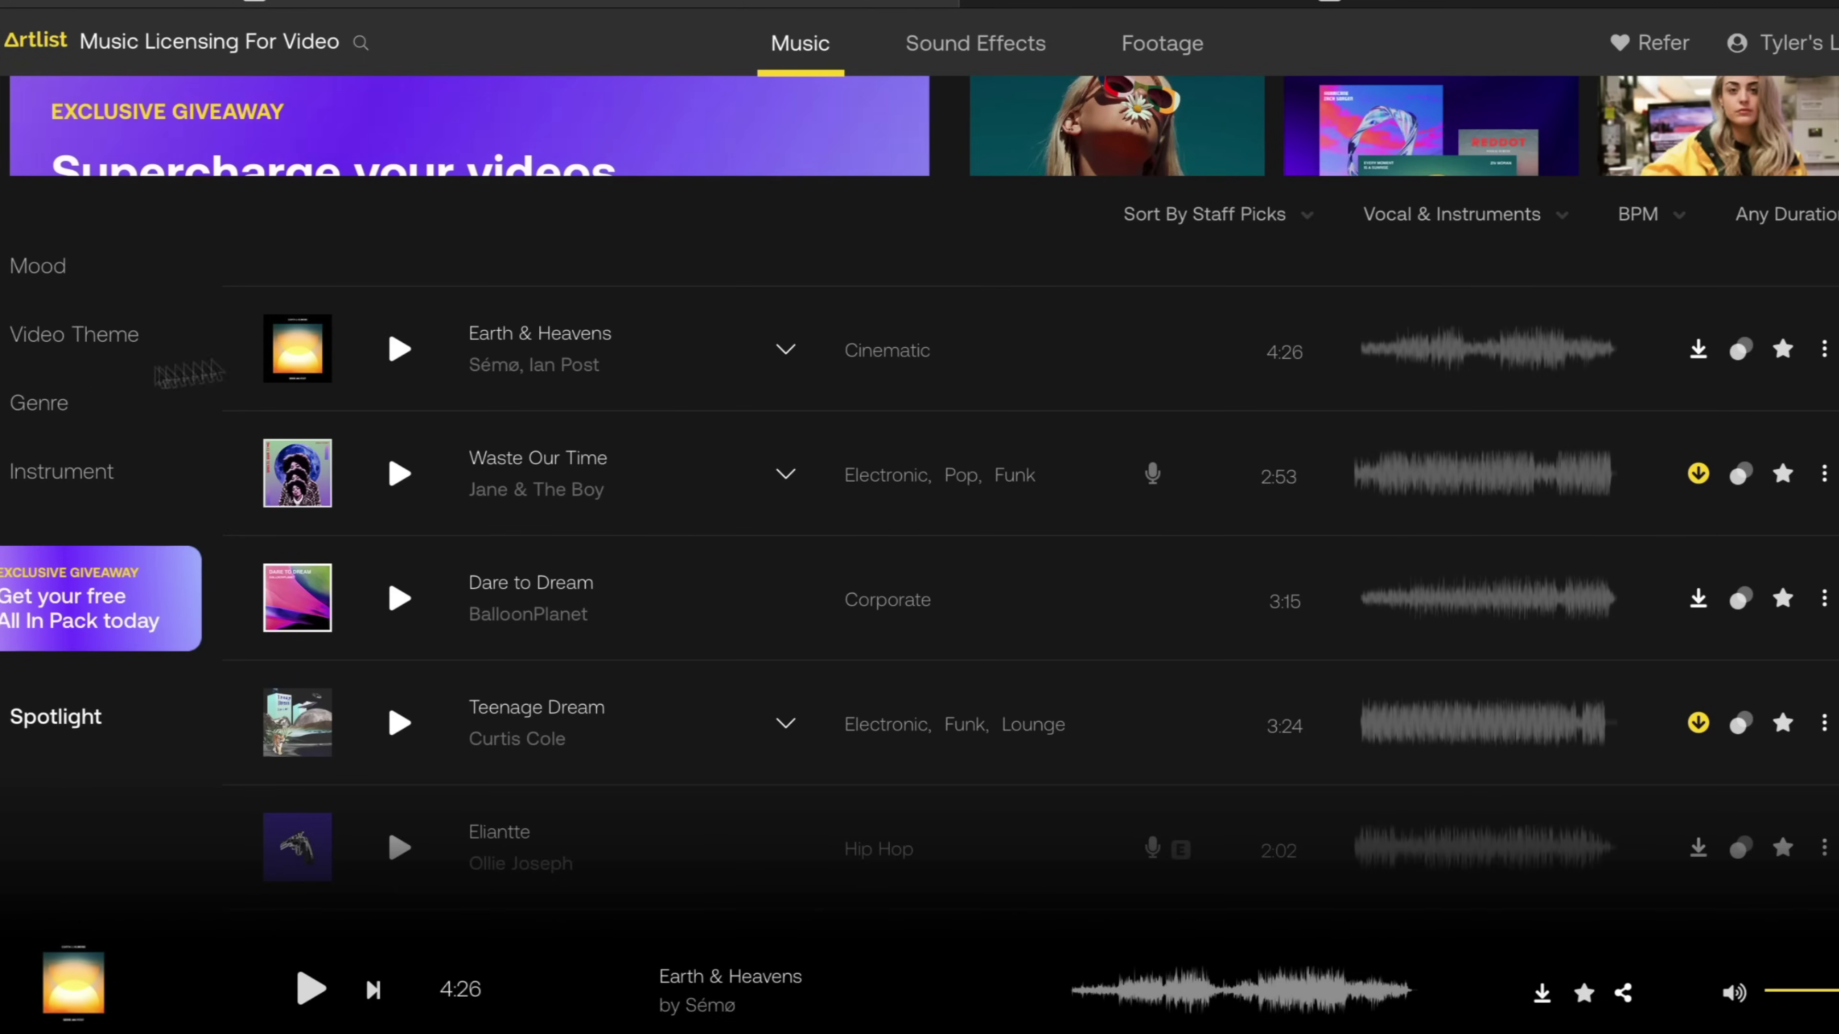
click(123, 350)
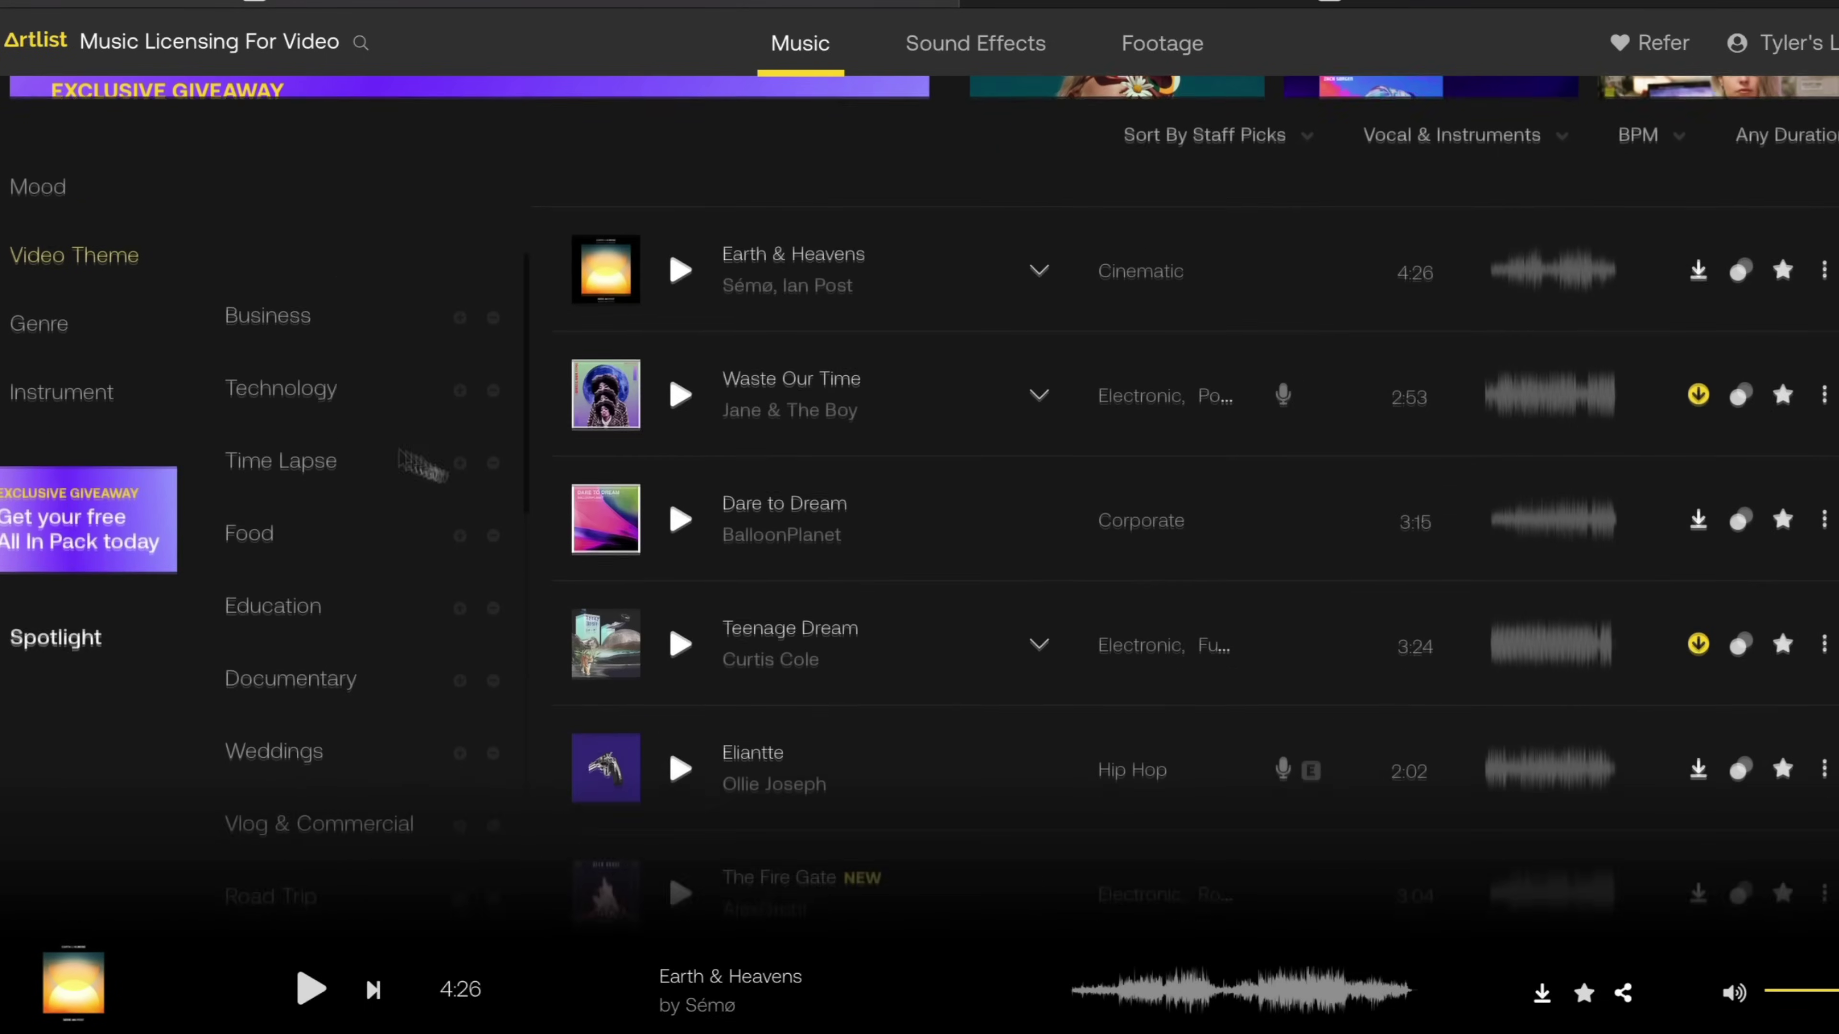
scroll(352, 598, down, 2)
scroll(323, 644, down, 5)
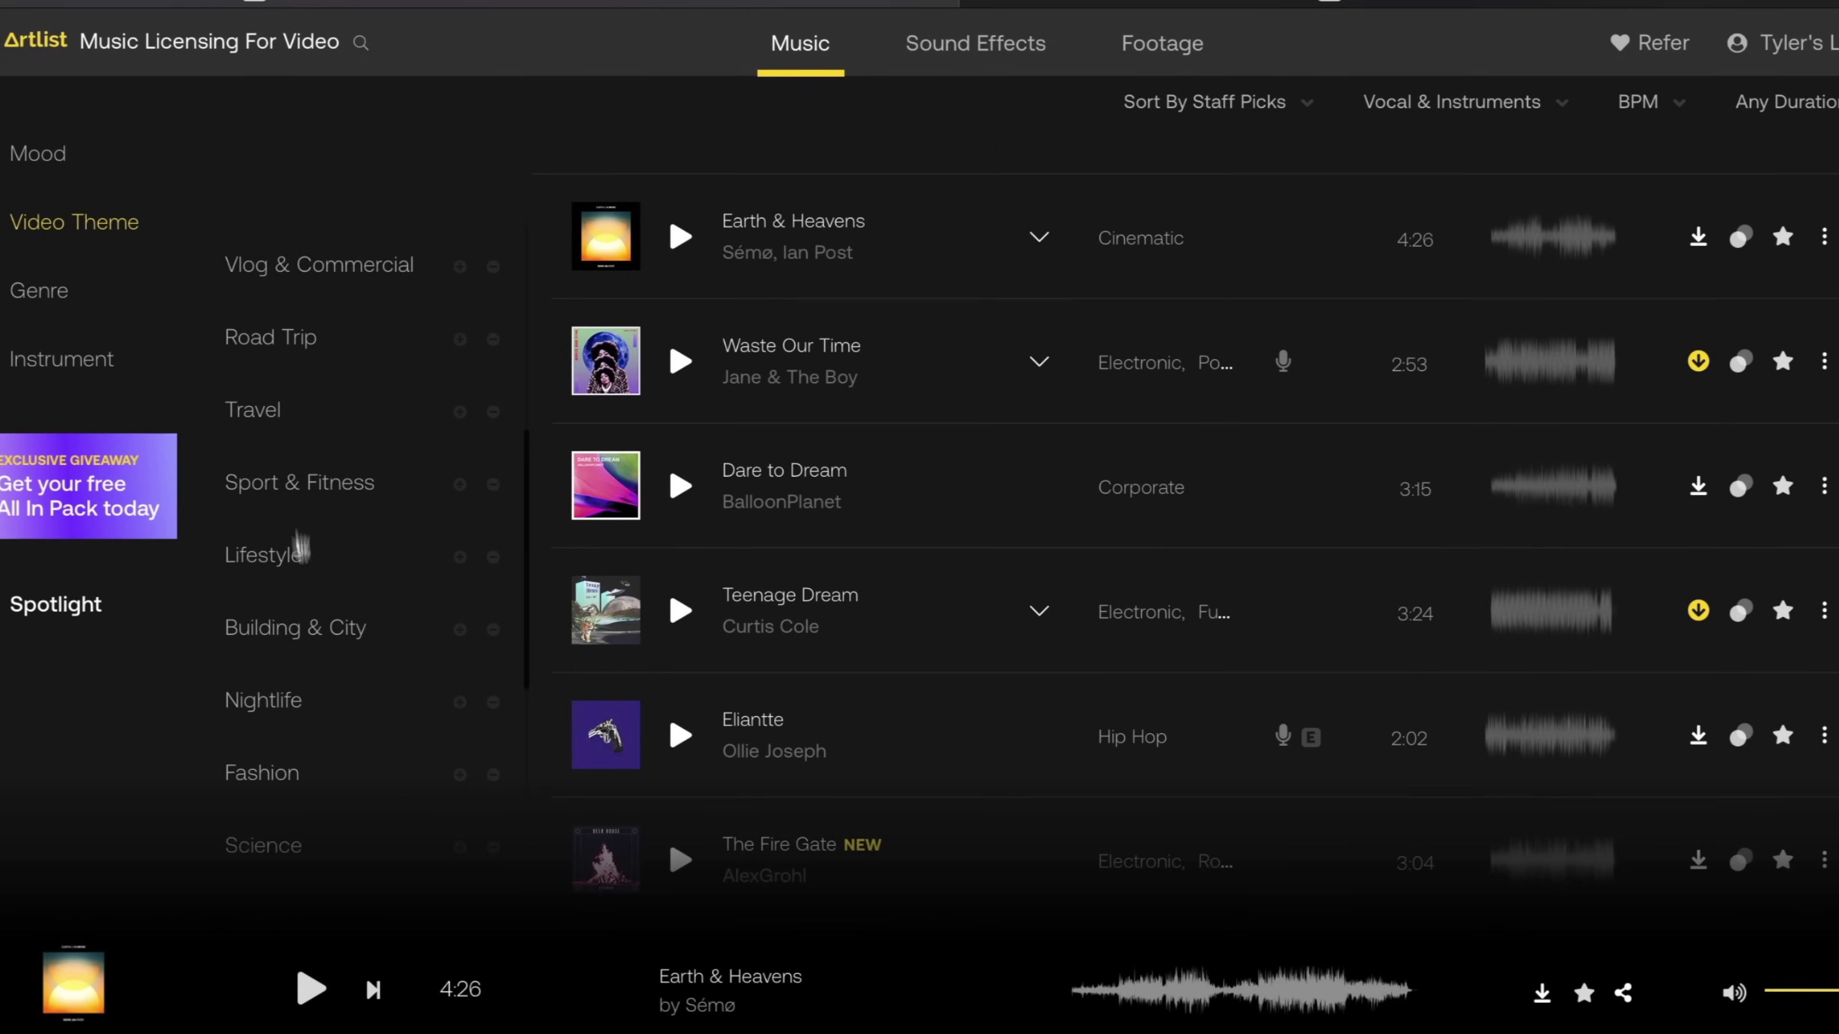
click(282, 414)
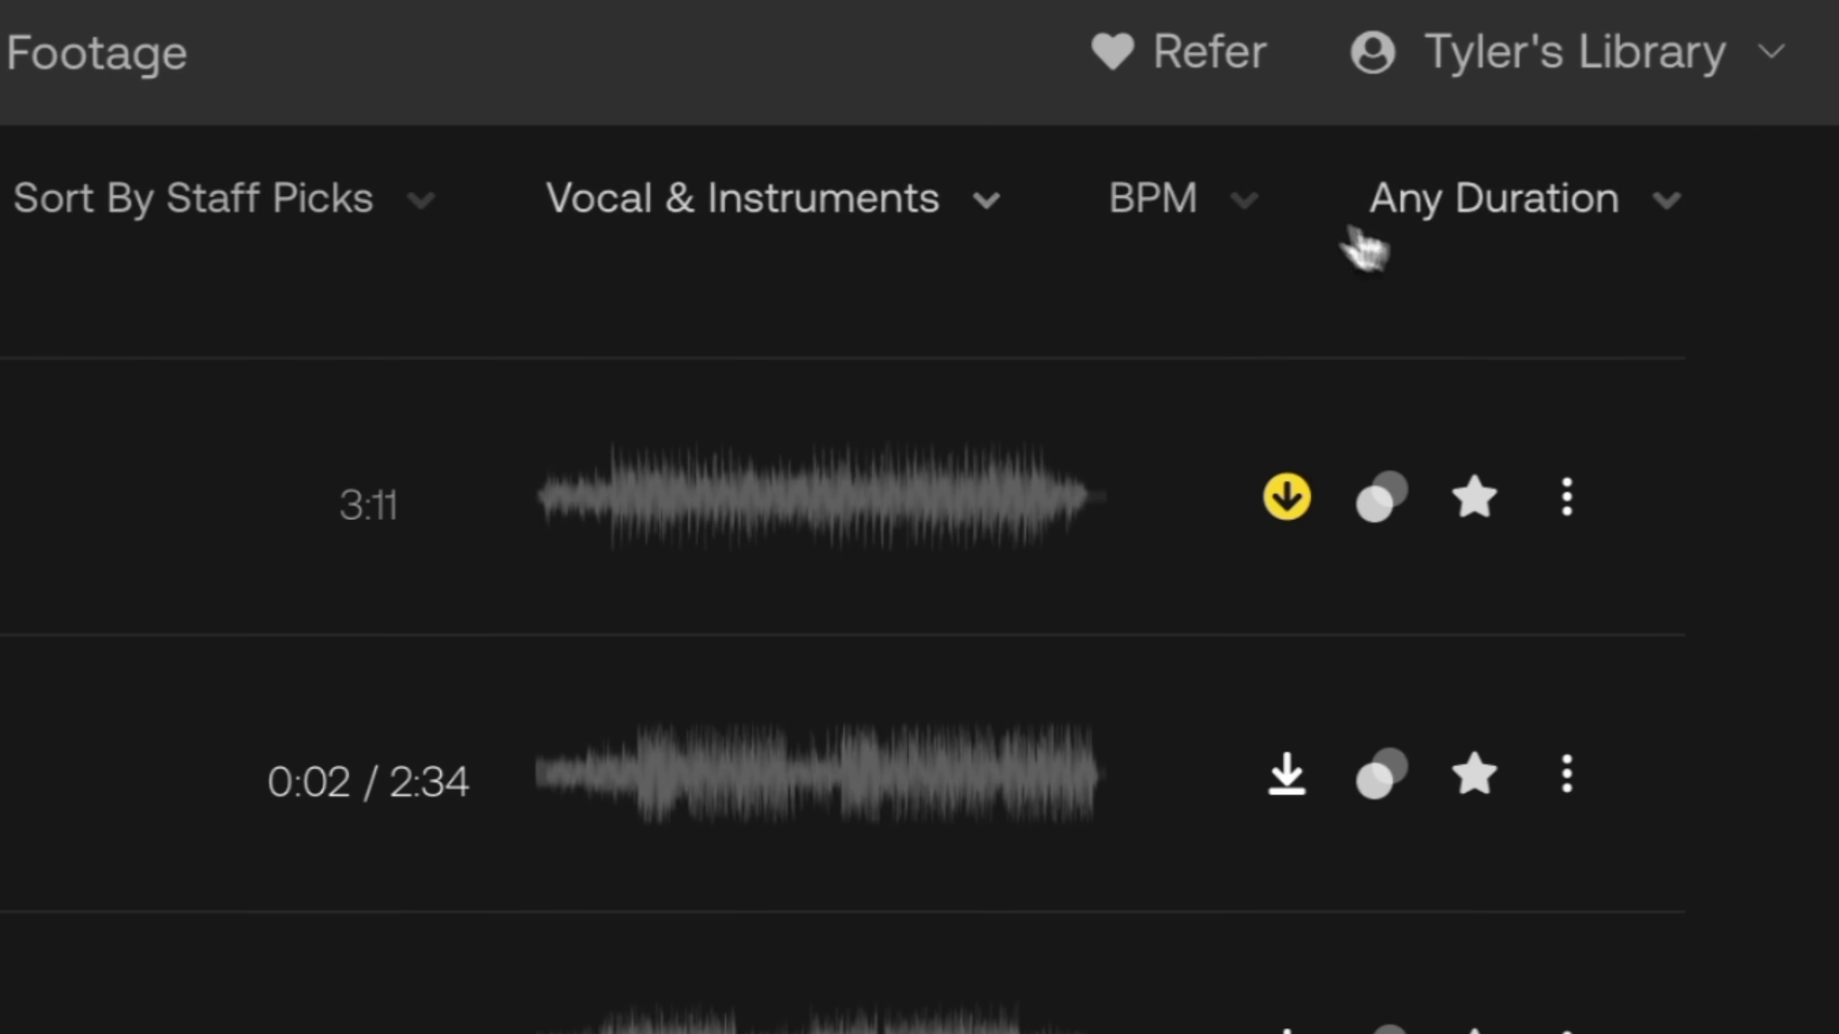
Step: Narrow the Travel songs to the Med - Fast tempo of 110 to 130 BPM and the Pop genre
click(1660, 113)
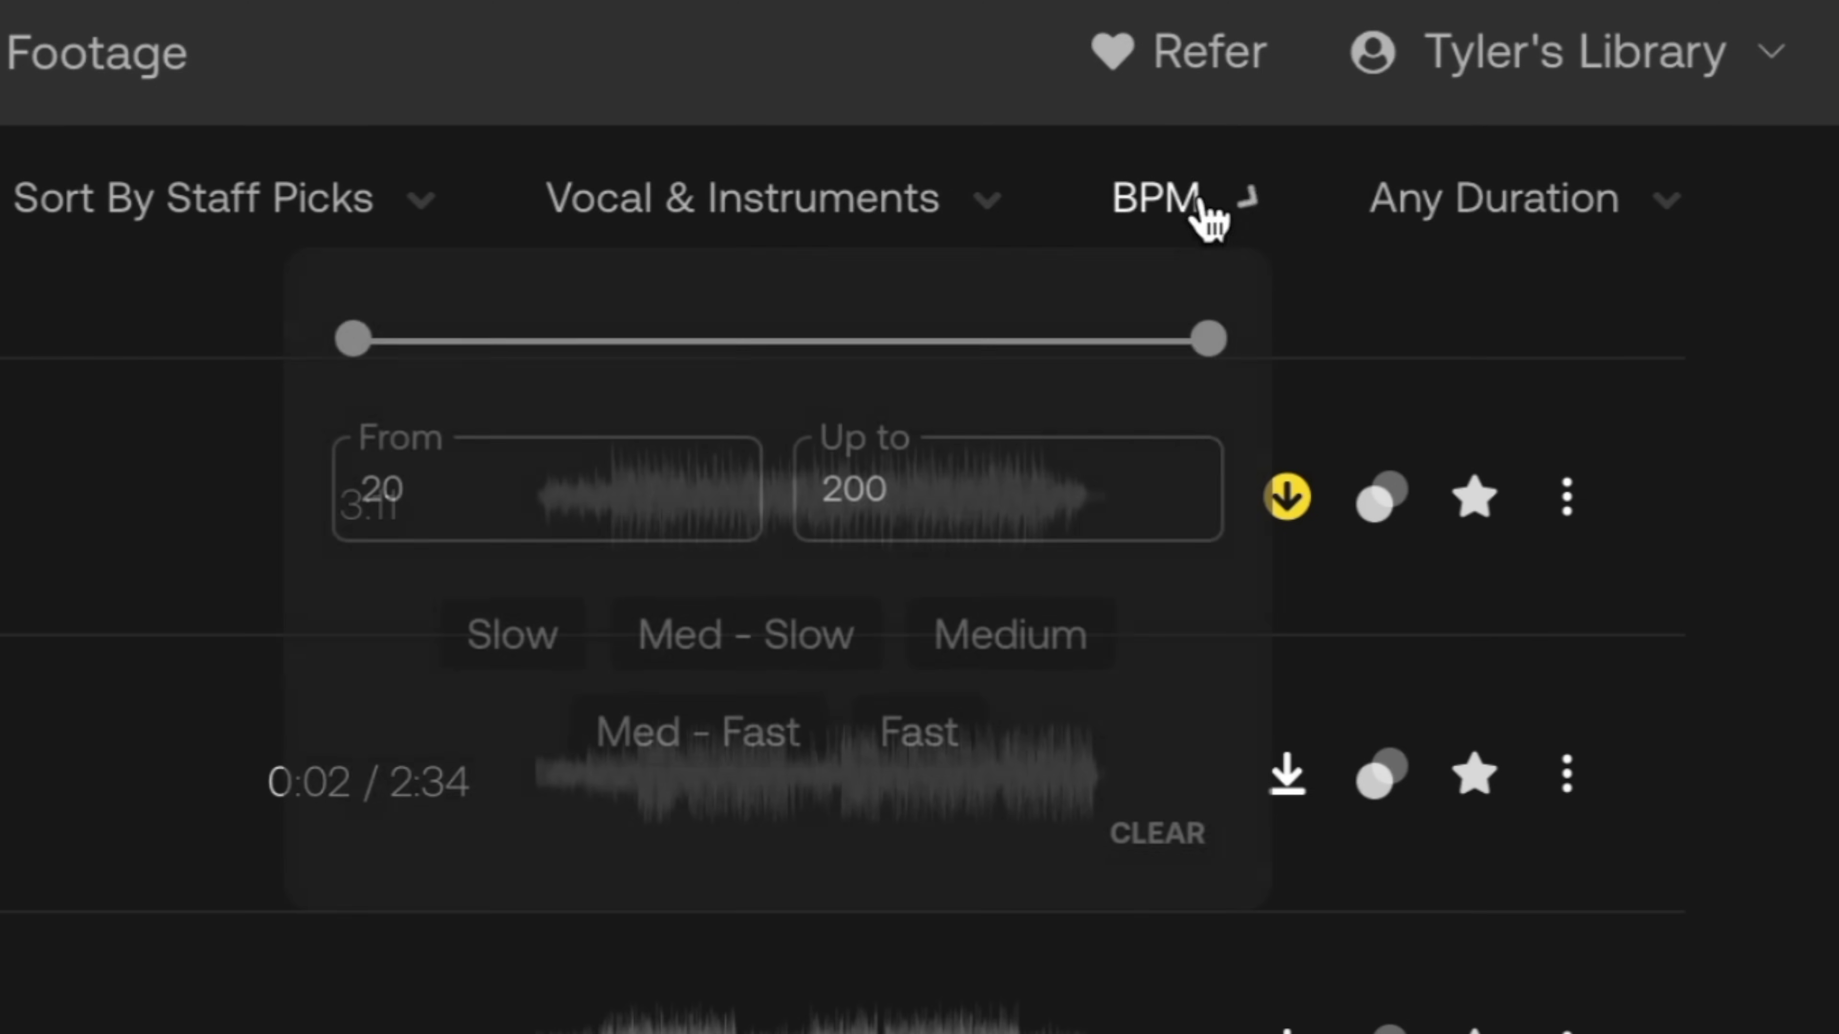
click(1033, 652)
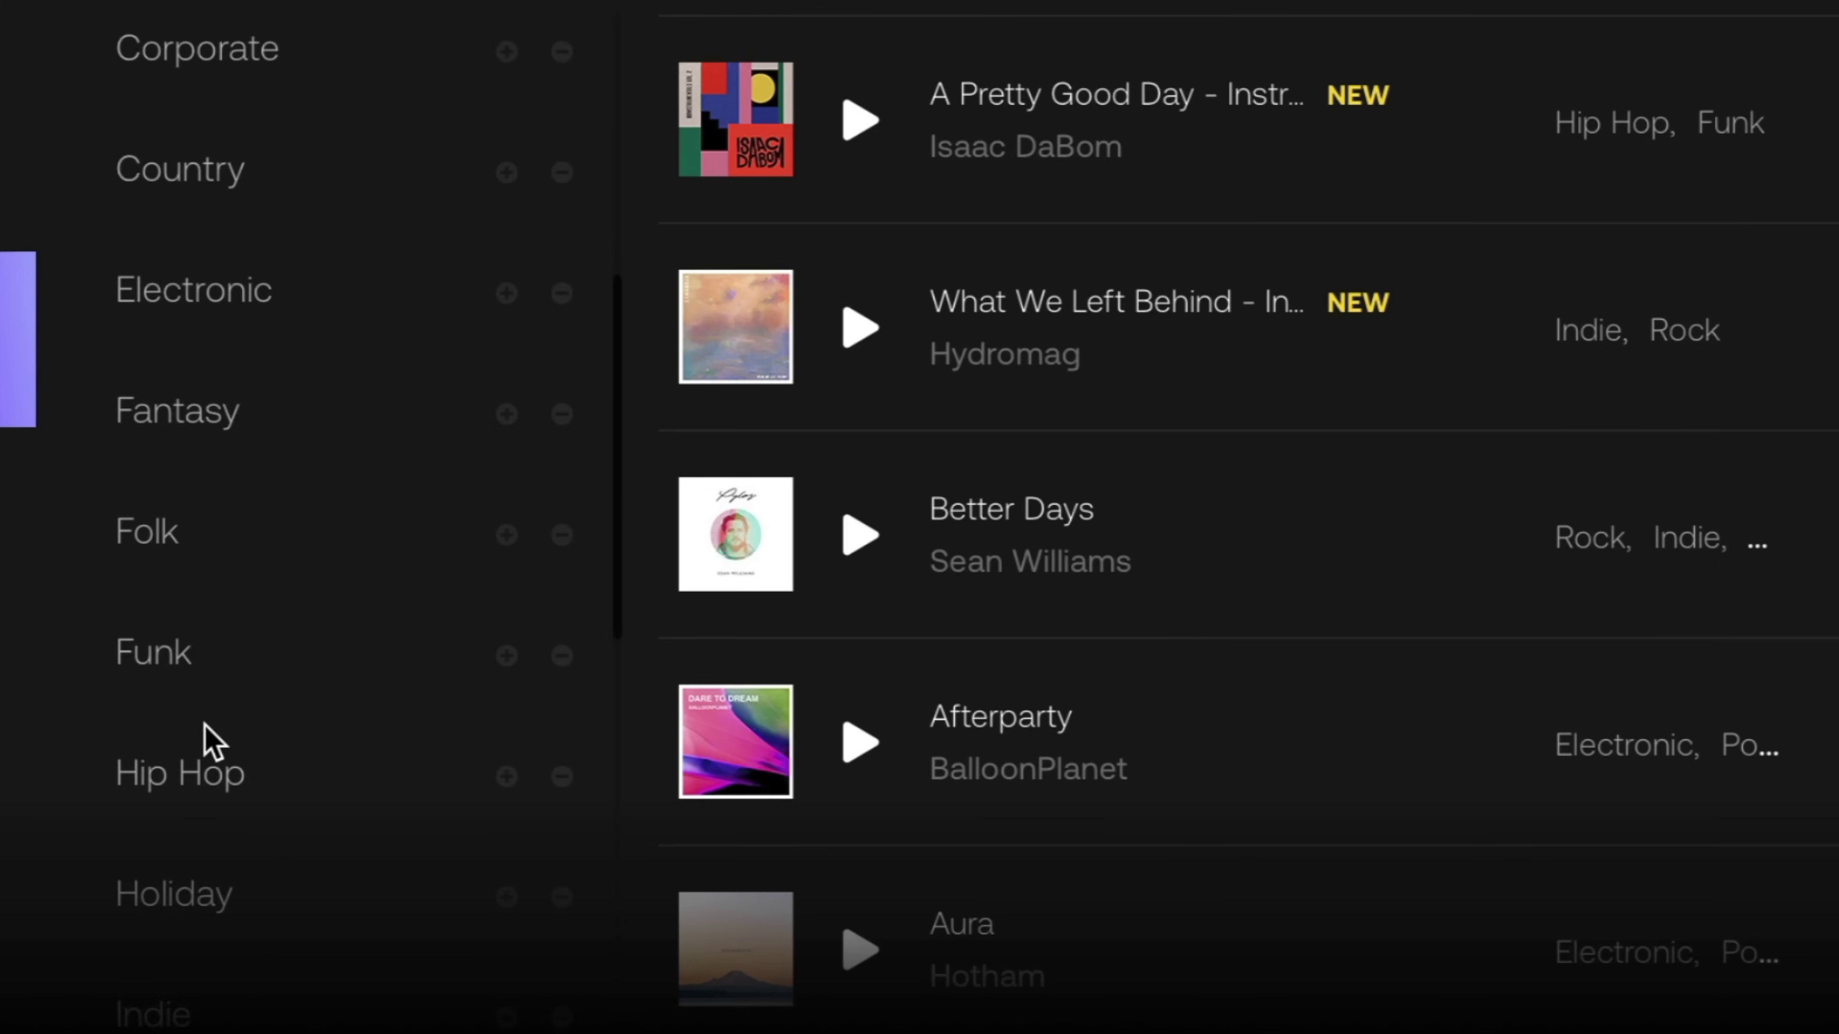
scroll(213, 742, down, 5)
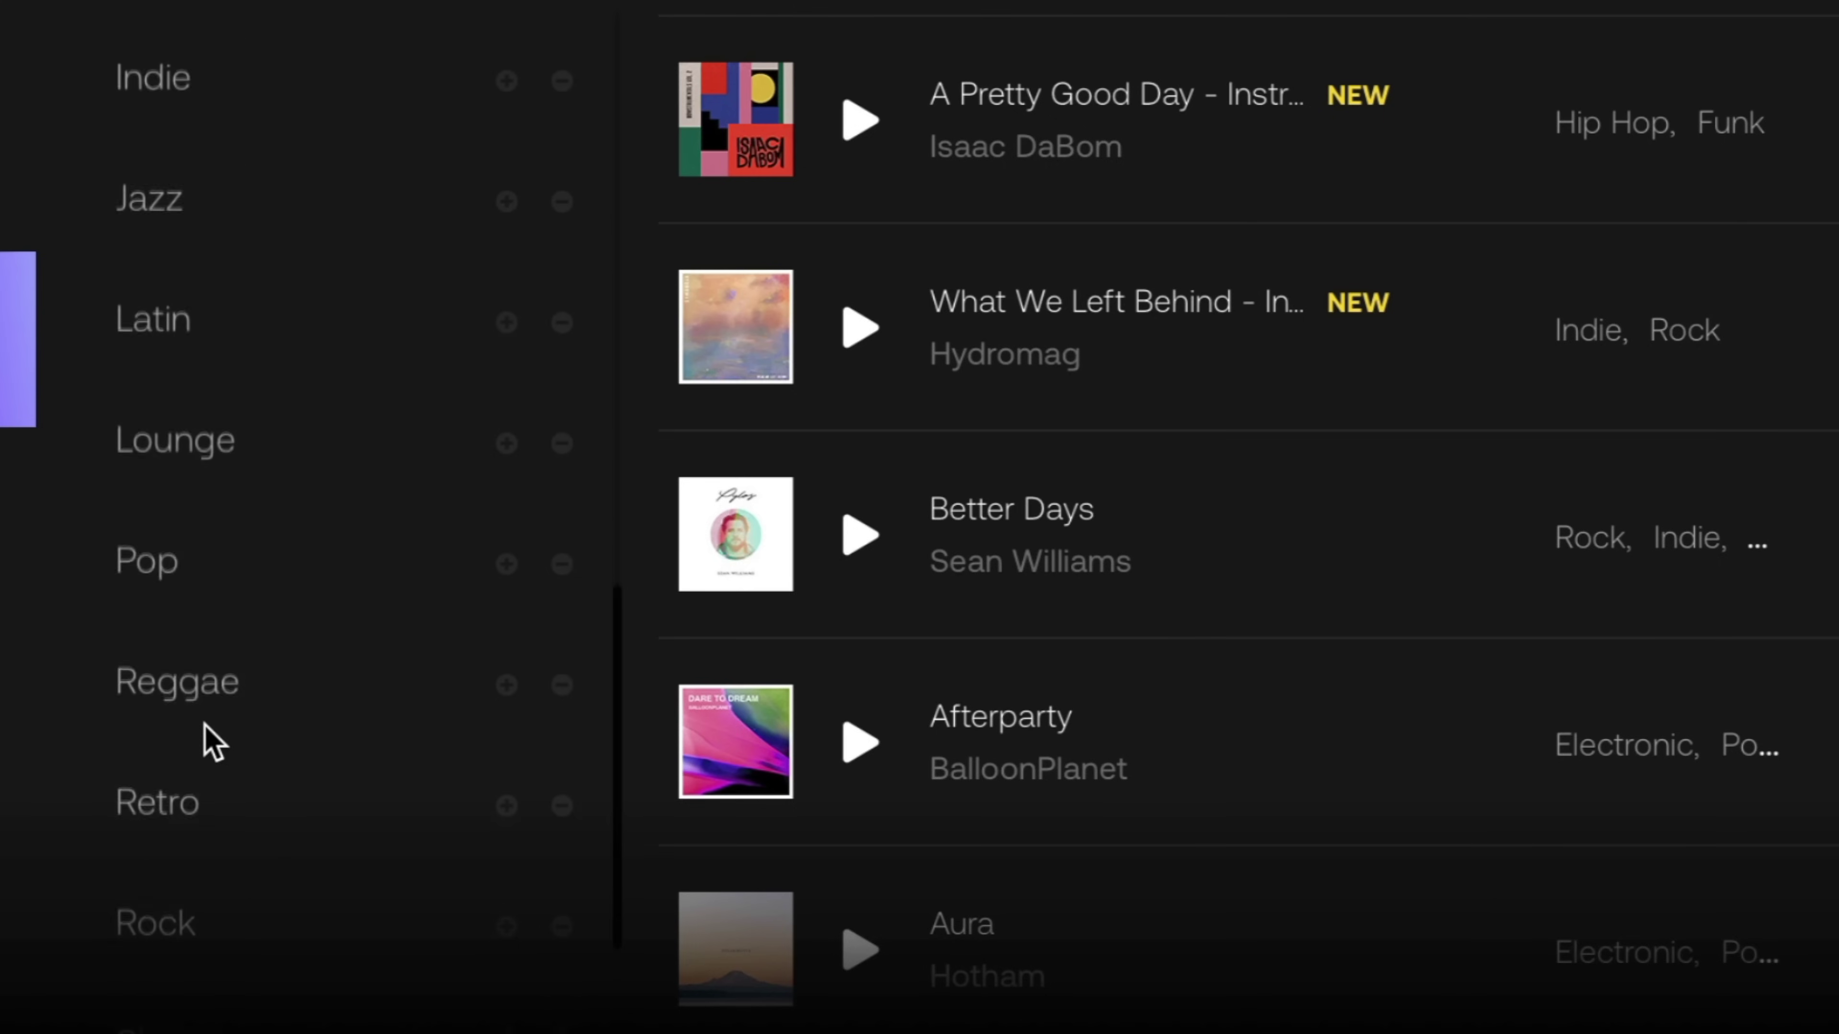
click(204, 588)
Step: Preview tracks in the filtered list and look up songs similar to the 2:16 track
click(825, 760)
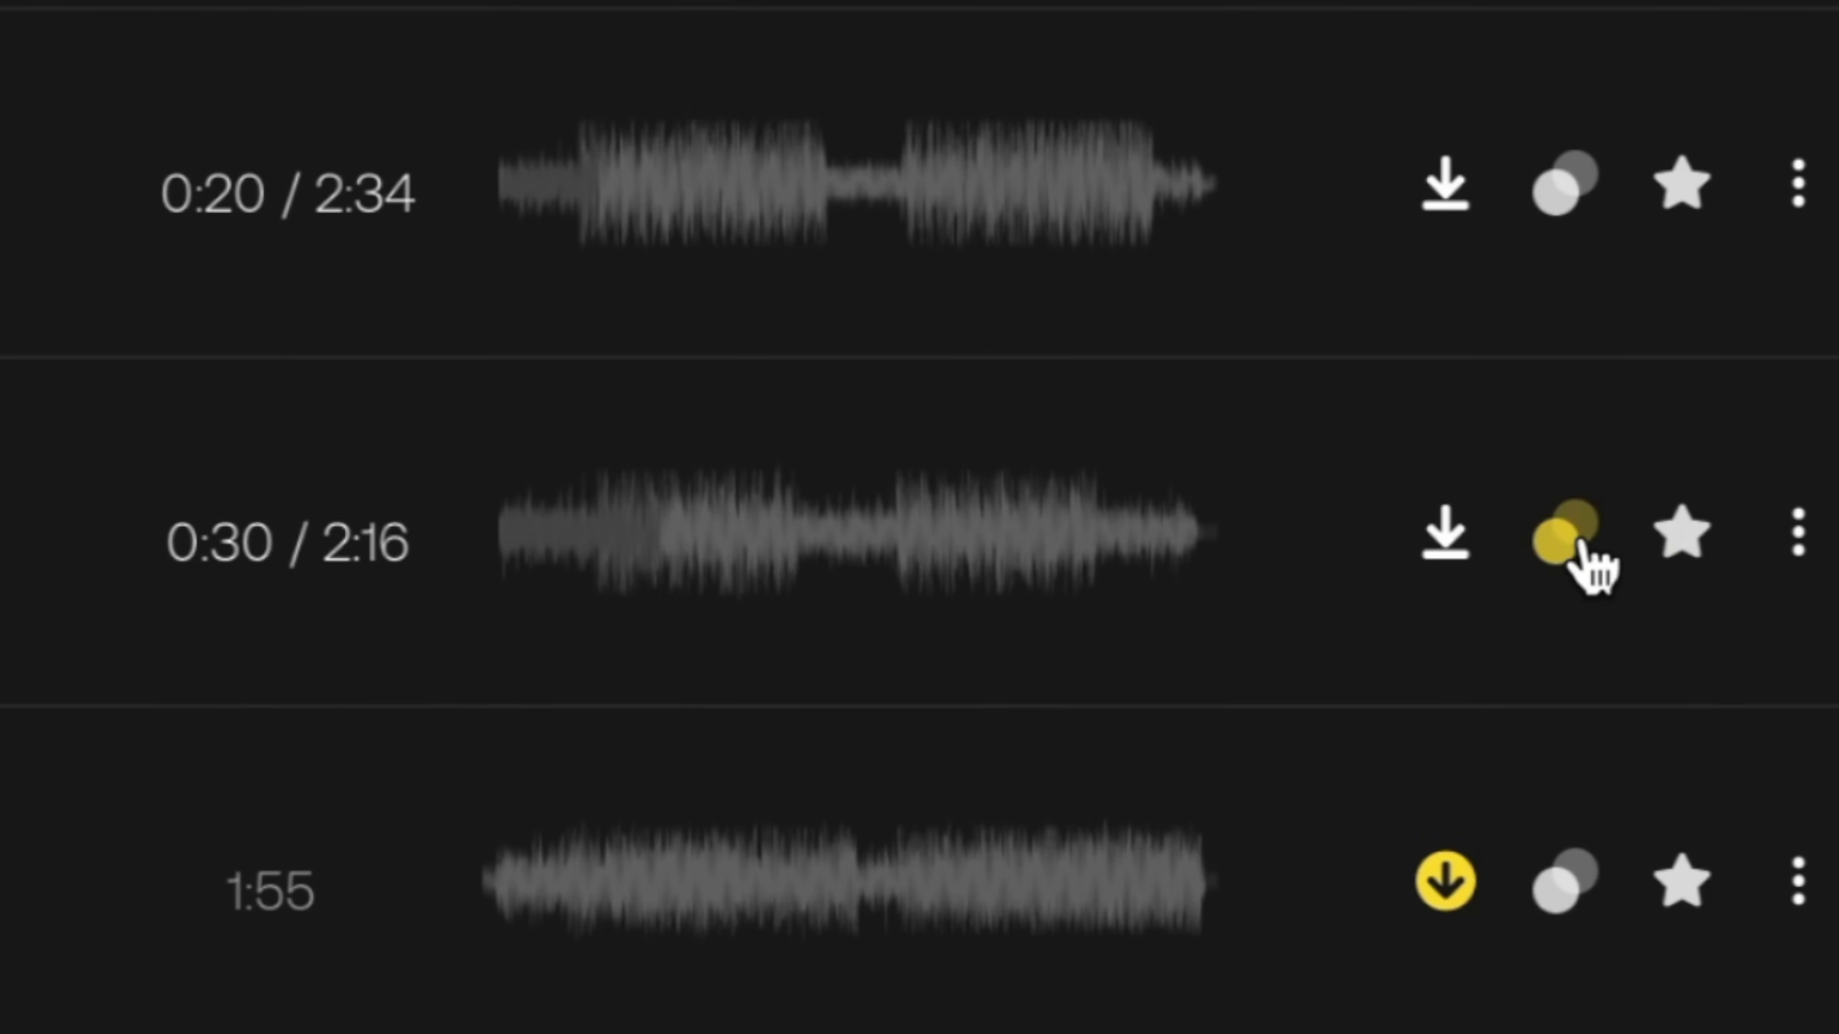
click(1583, 544)
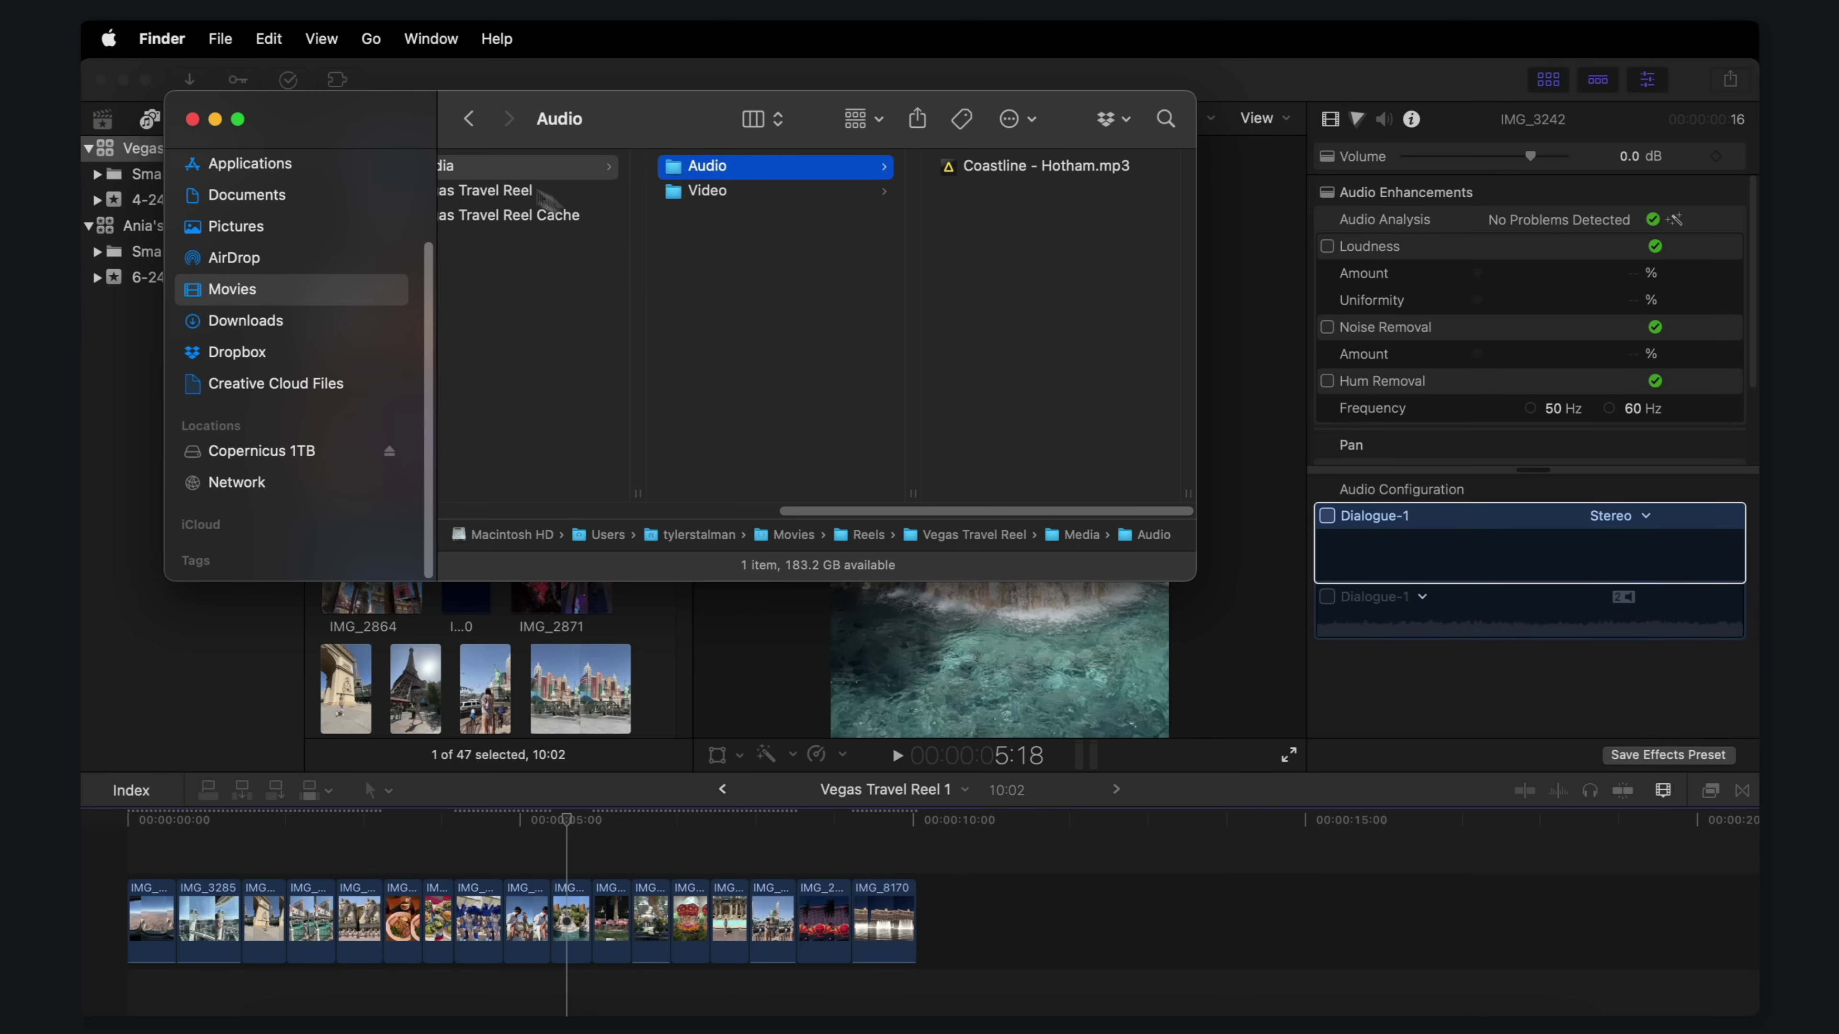
Step: Switch to Finder and add Coastline - Hotham.mp3 from the Audio folder to the start of the Vegas Travel Reel 1 timeline
drag(893, 529, 107, 963)
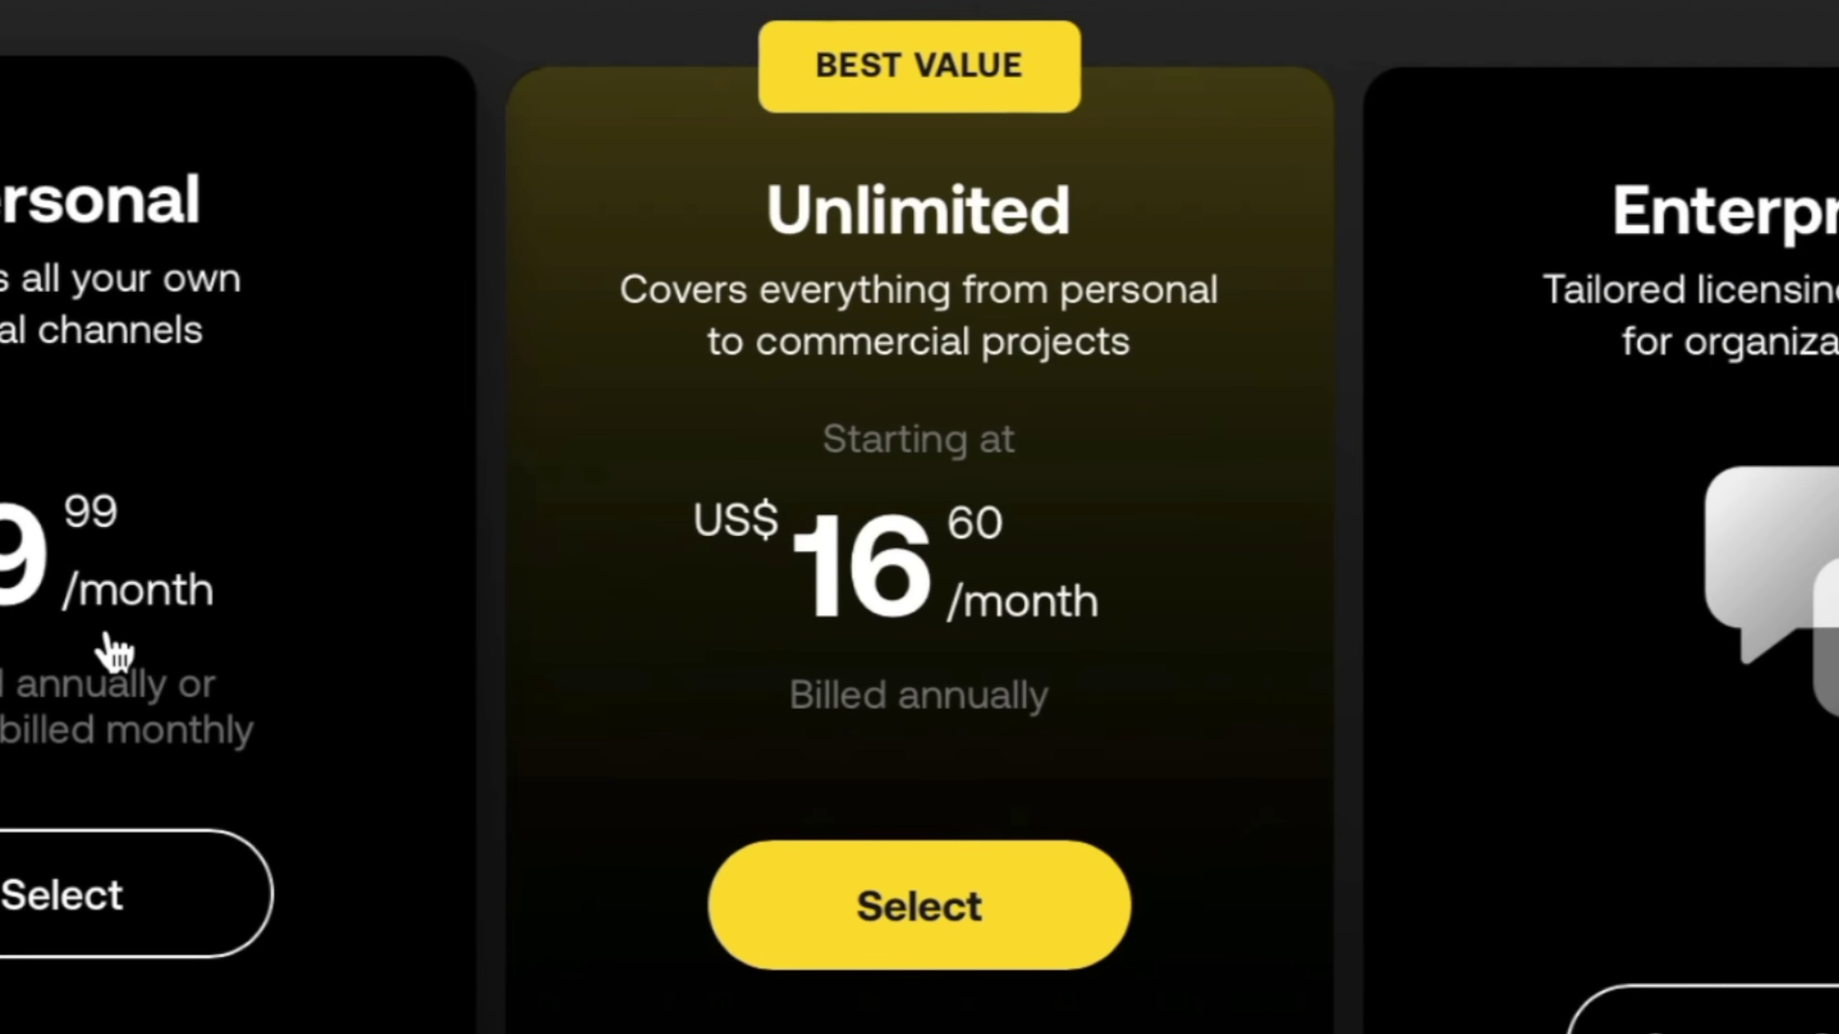
scroll(1202, 73, down, 8)
scroll(1159, 42, down, 3)
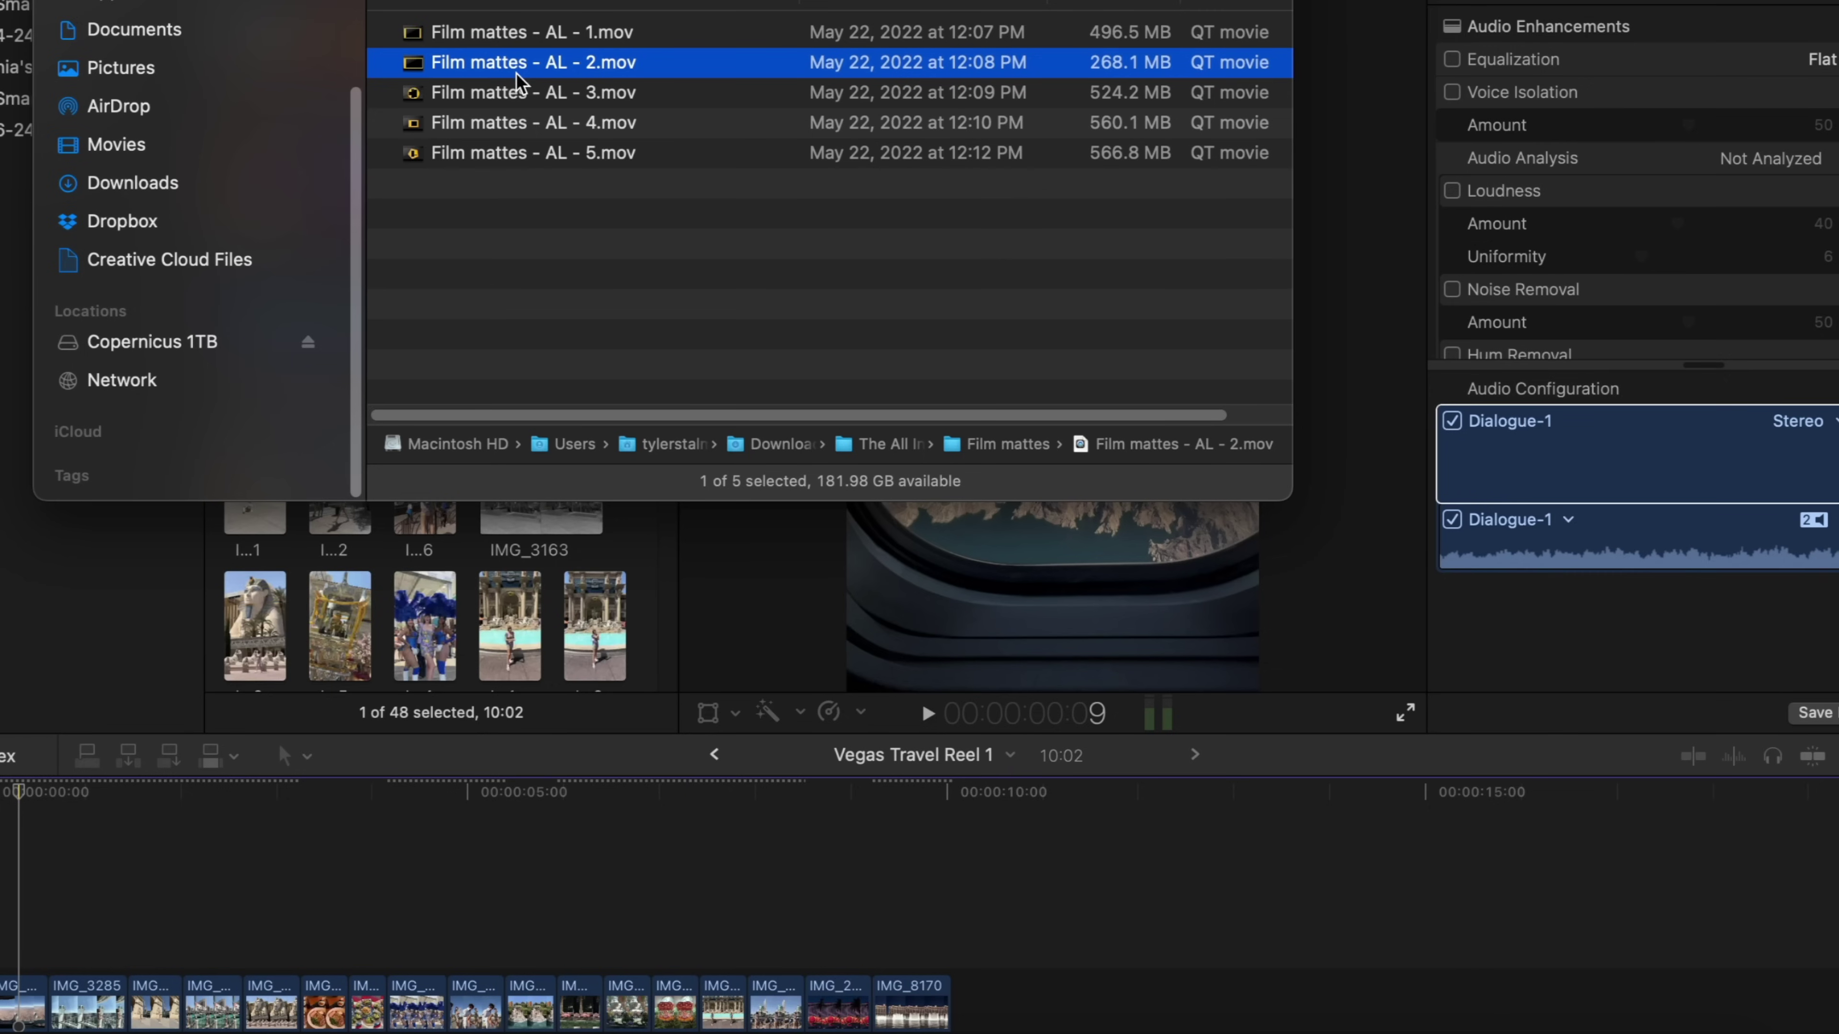
Step: Layer the Film mattes - AL - 2 overlay and an adjustment layer with the Kodak 2383 Inspired (709) [Final] LUT over the reel
drag(518, 81, 40, 904)
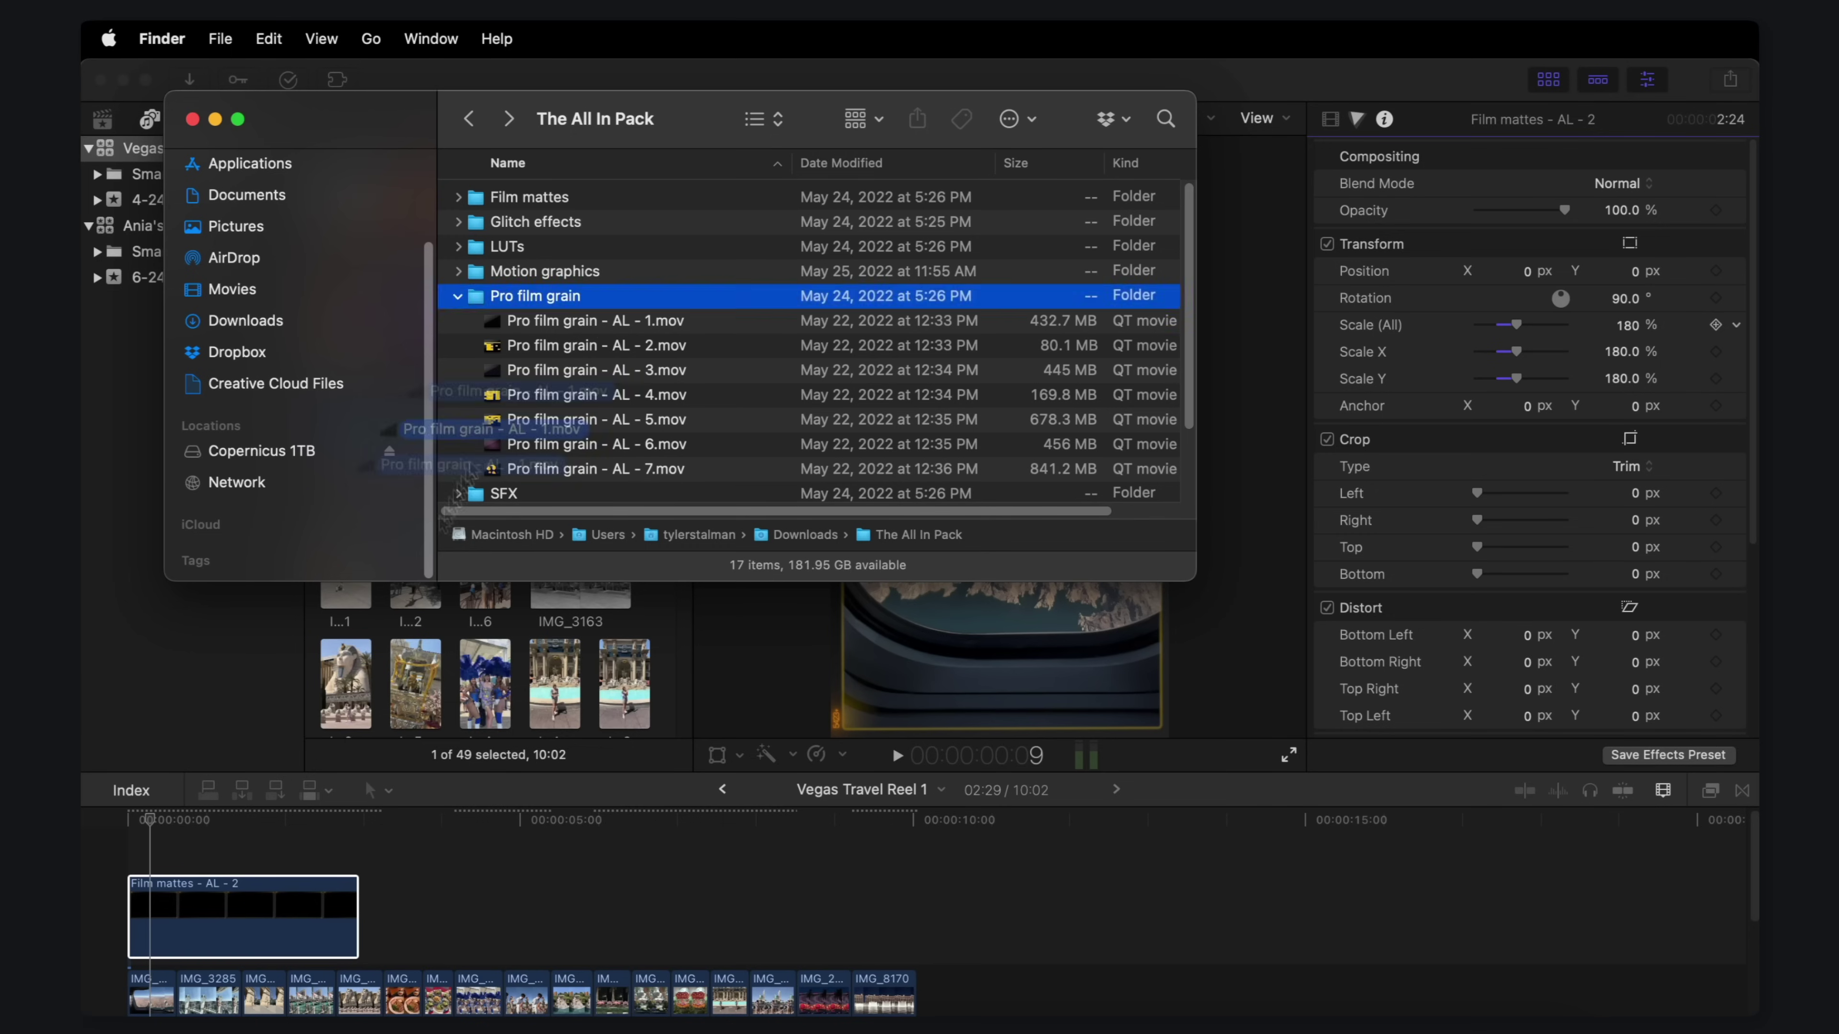
drag(391, 449, 160, 841)
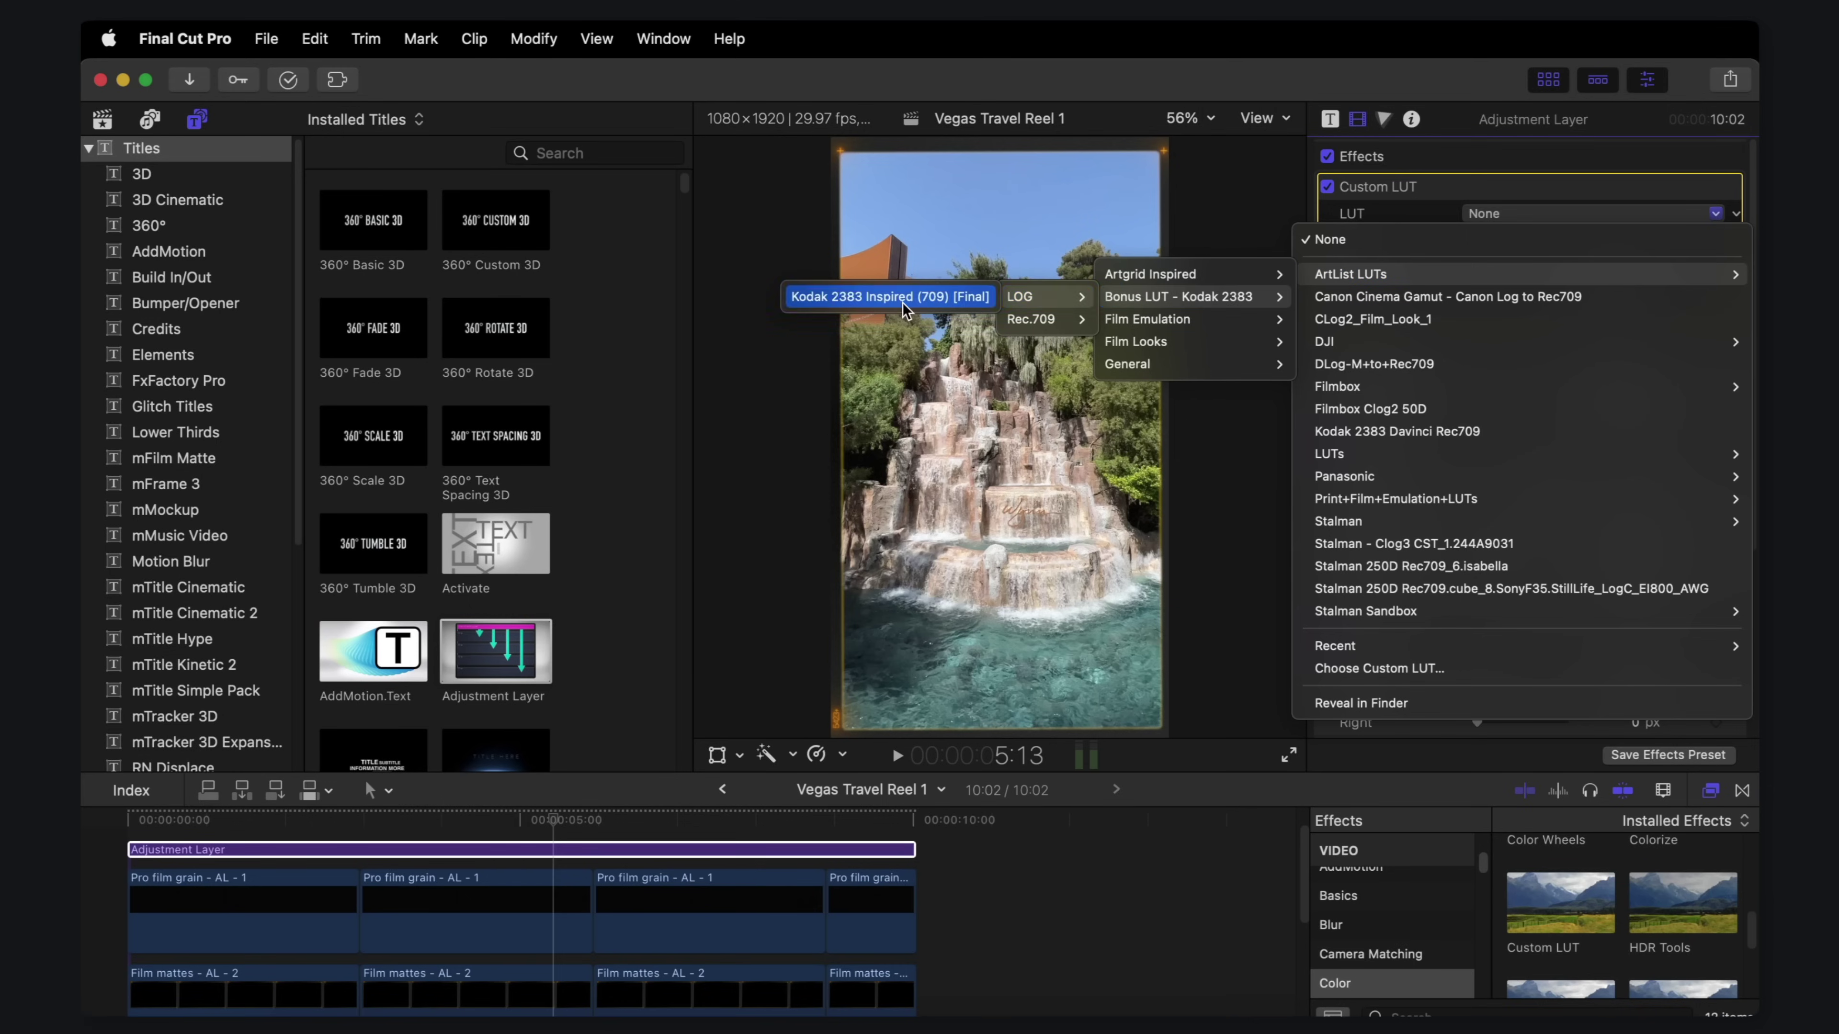
click(904, 308)
key(space)
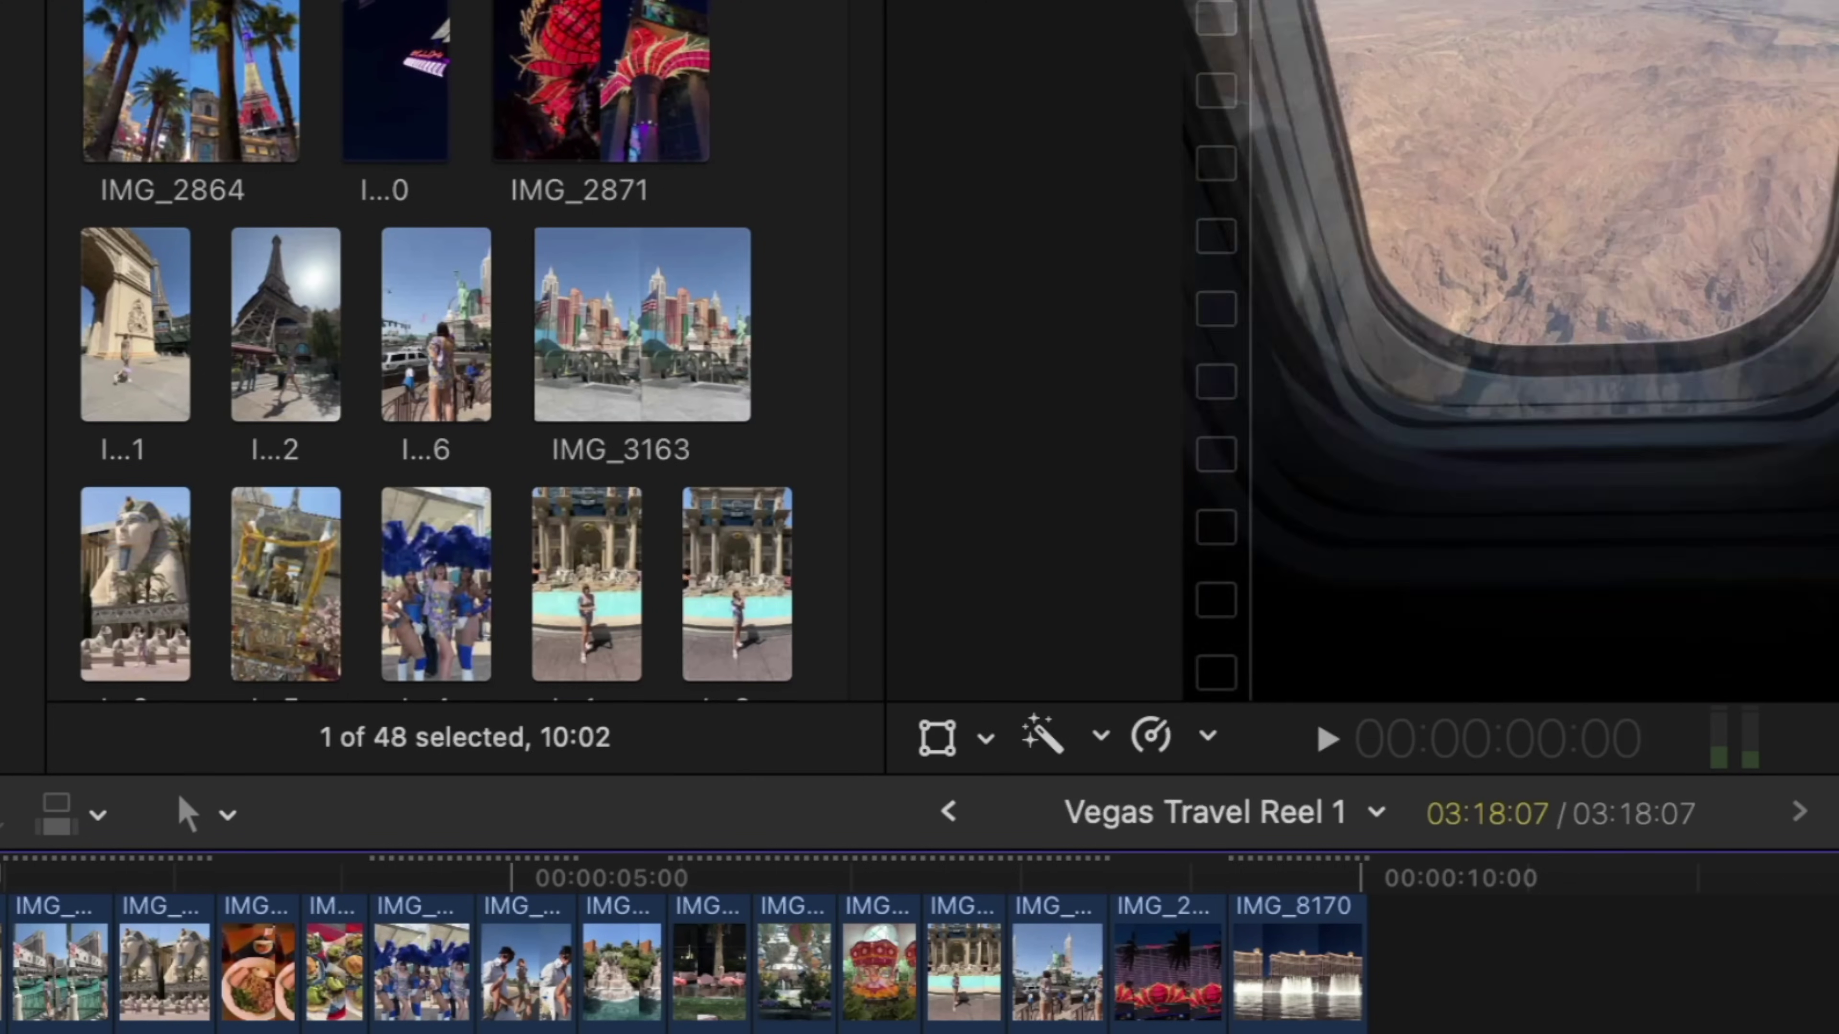
Step: Trim the intro off the start of the Coastline - Hotham song and snap the song back to the beginning of the timeline
drag(0, 1033, 371, 1033)
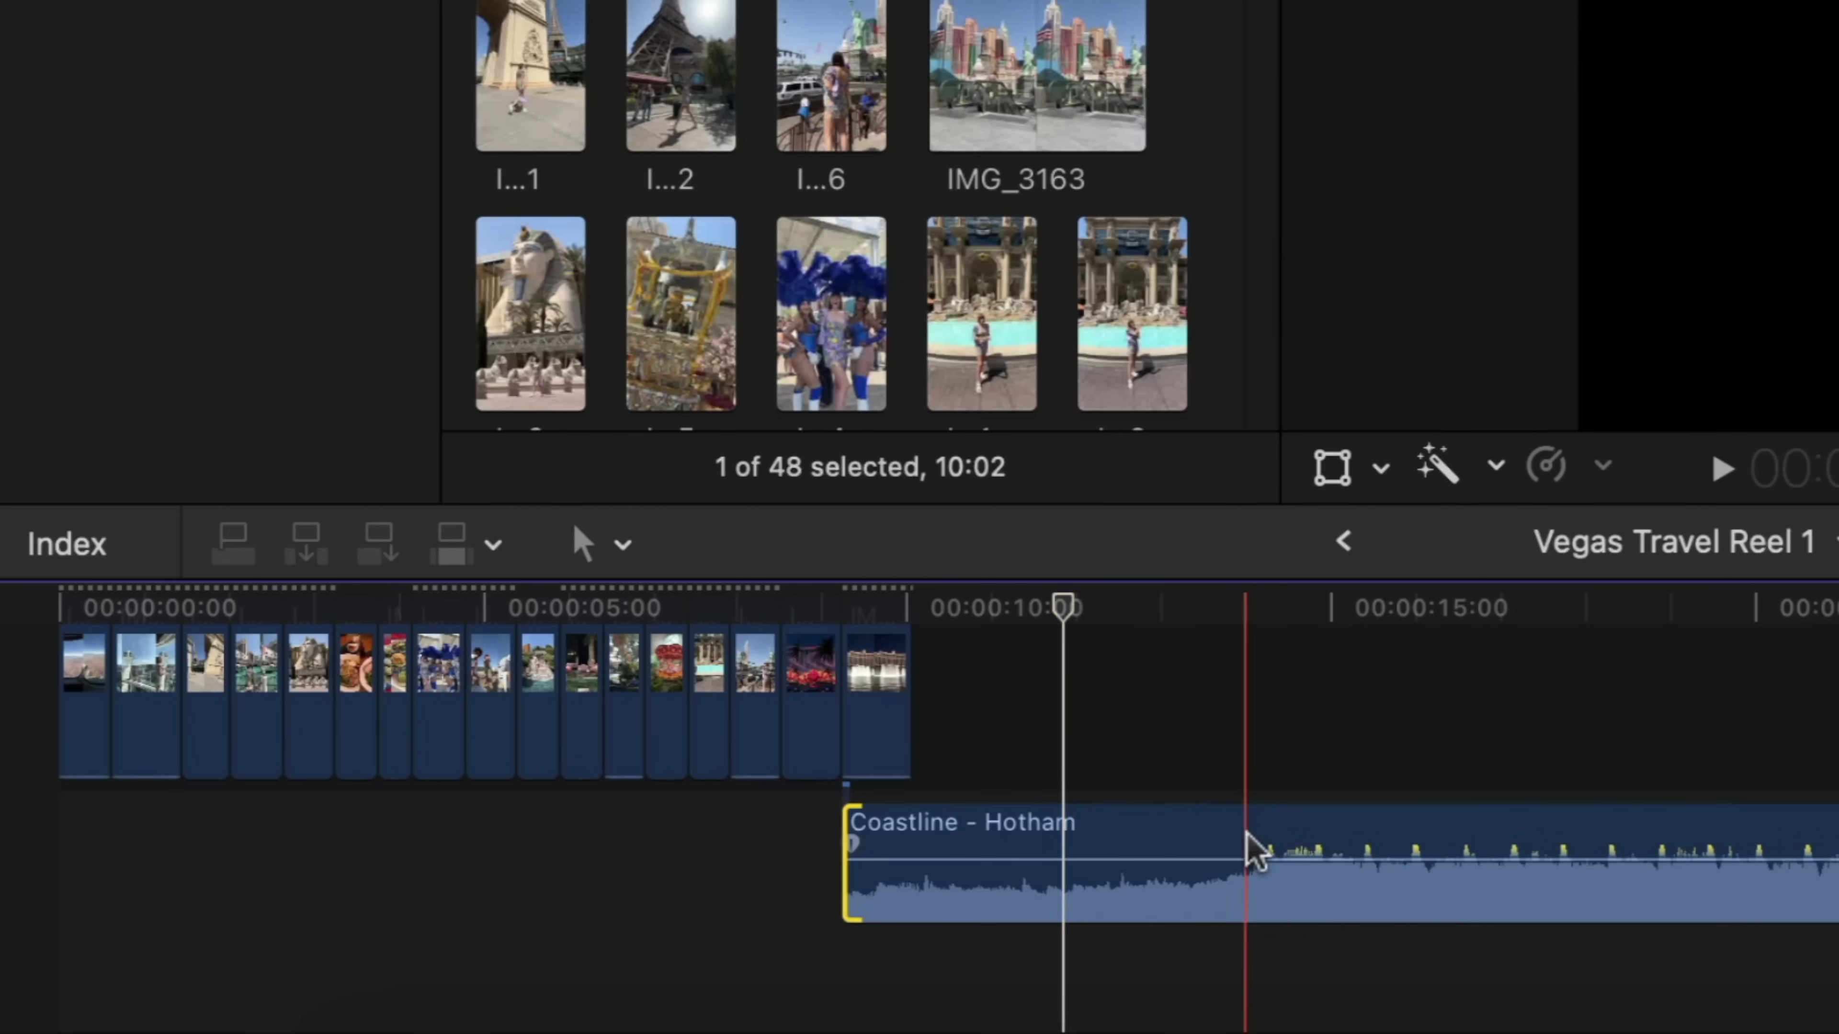
drag(1251, 842, 362, 825)
drag(49, 878, 355, 861)
drag(539, 817, 143, 821)
click(85, 607)
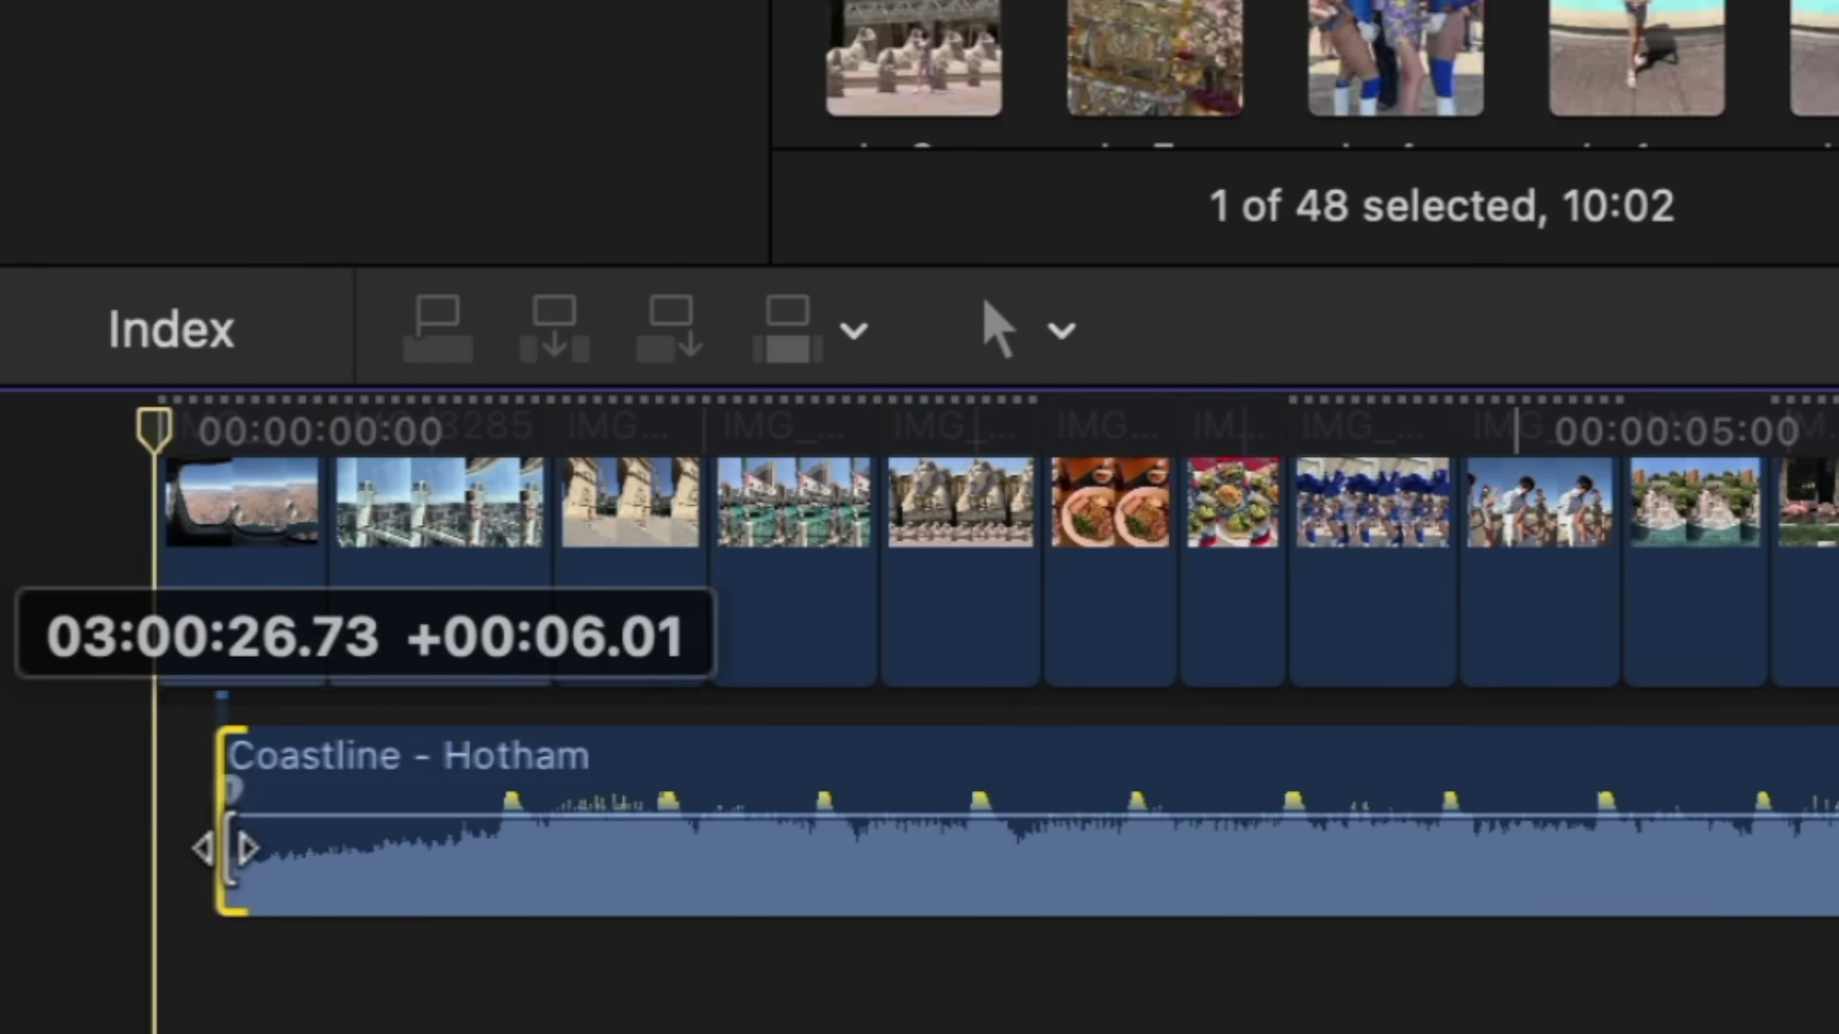
drag(93, 858, 138, 842)
drag(285, 807, 328, 800)
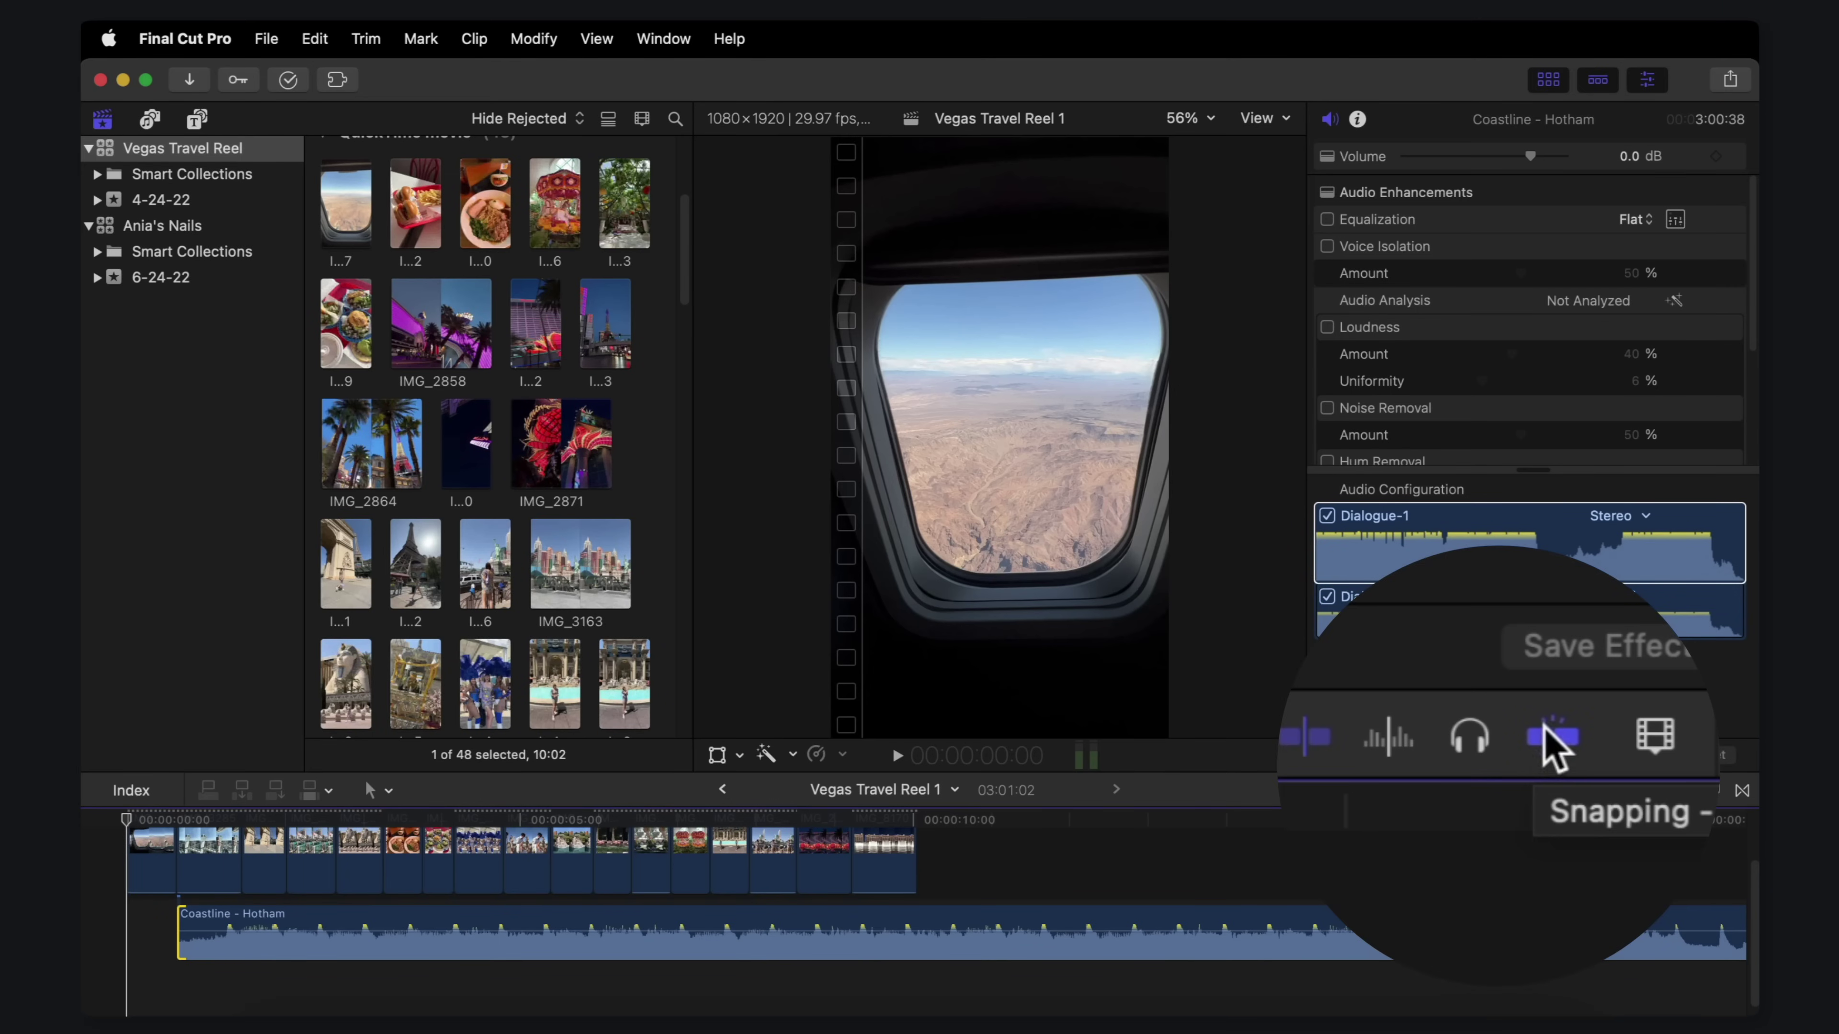
drag(209, 947, 159, 949)
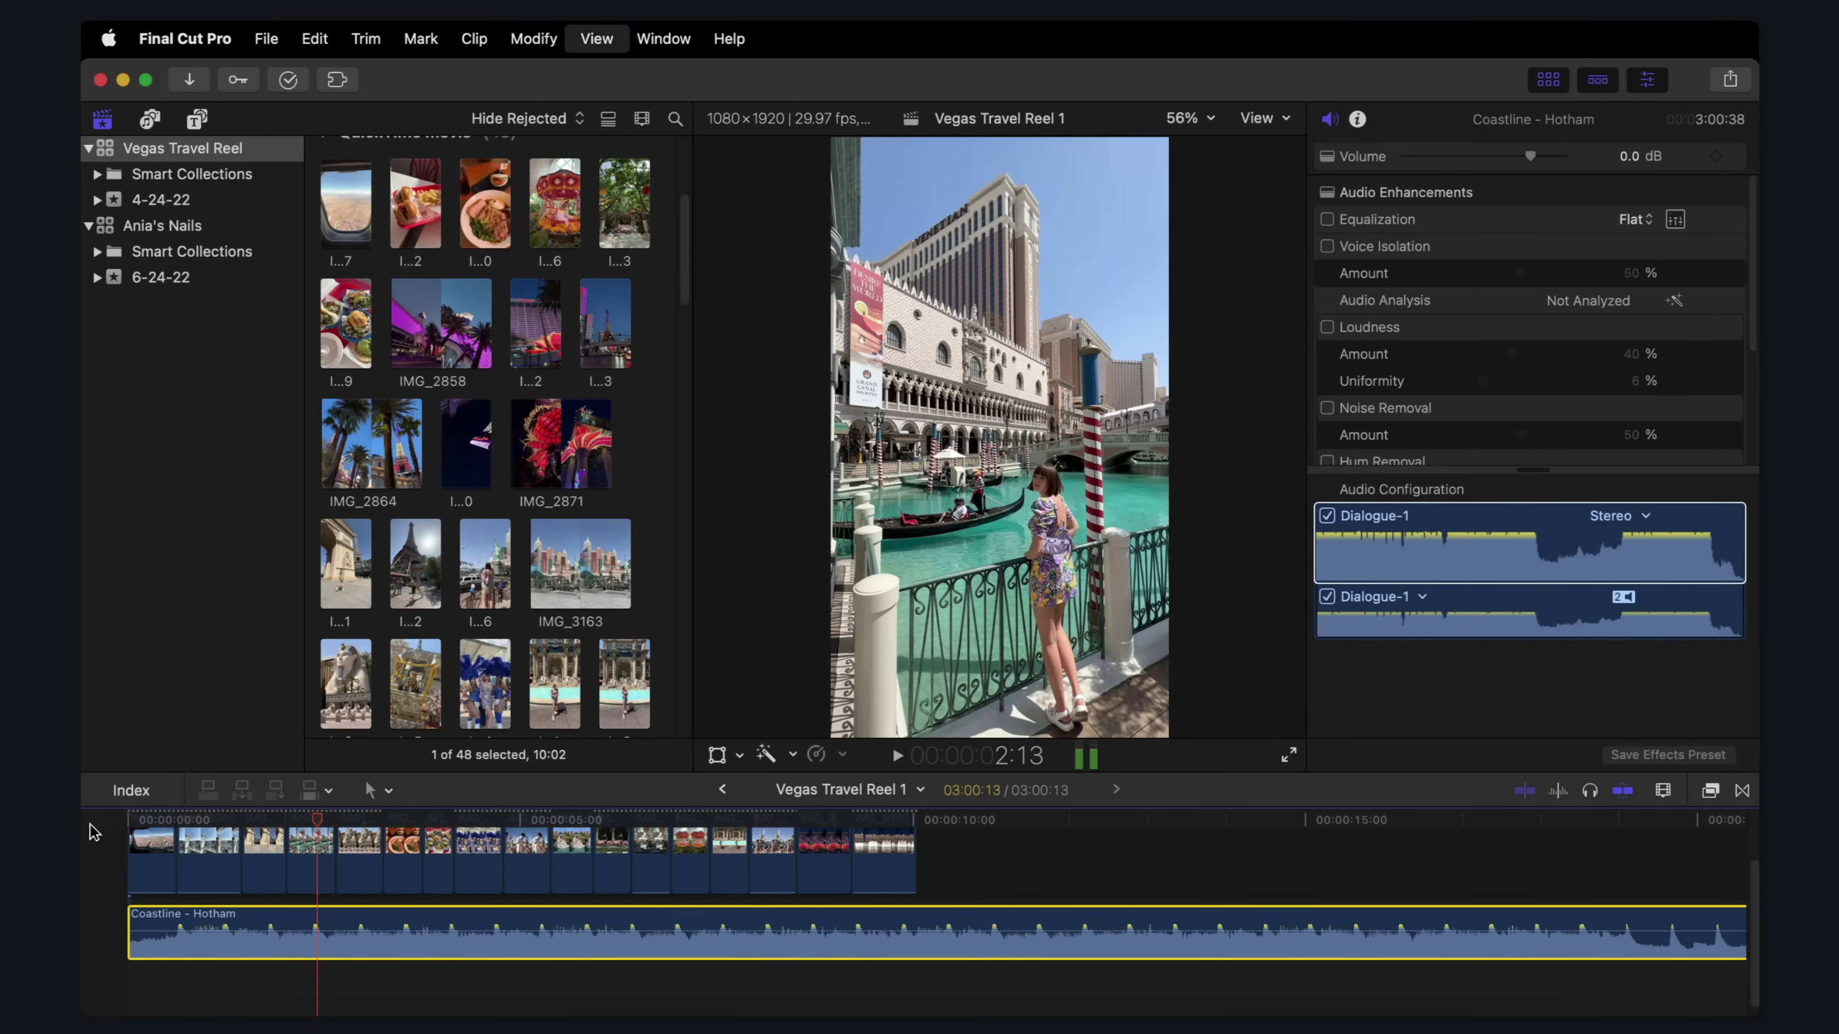
Step: Cut the Coastline - Hotham song at 8:23 and play back around the cut
click(816, 855)
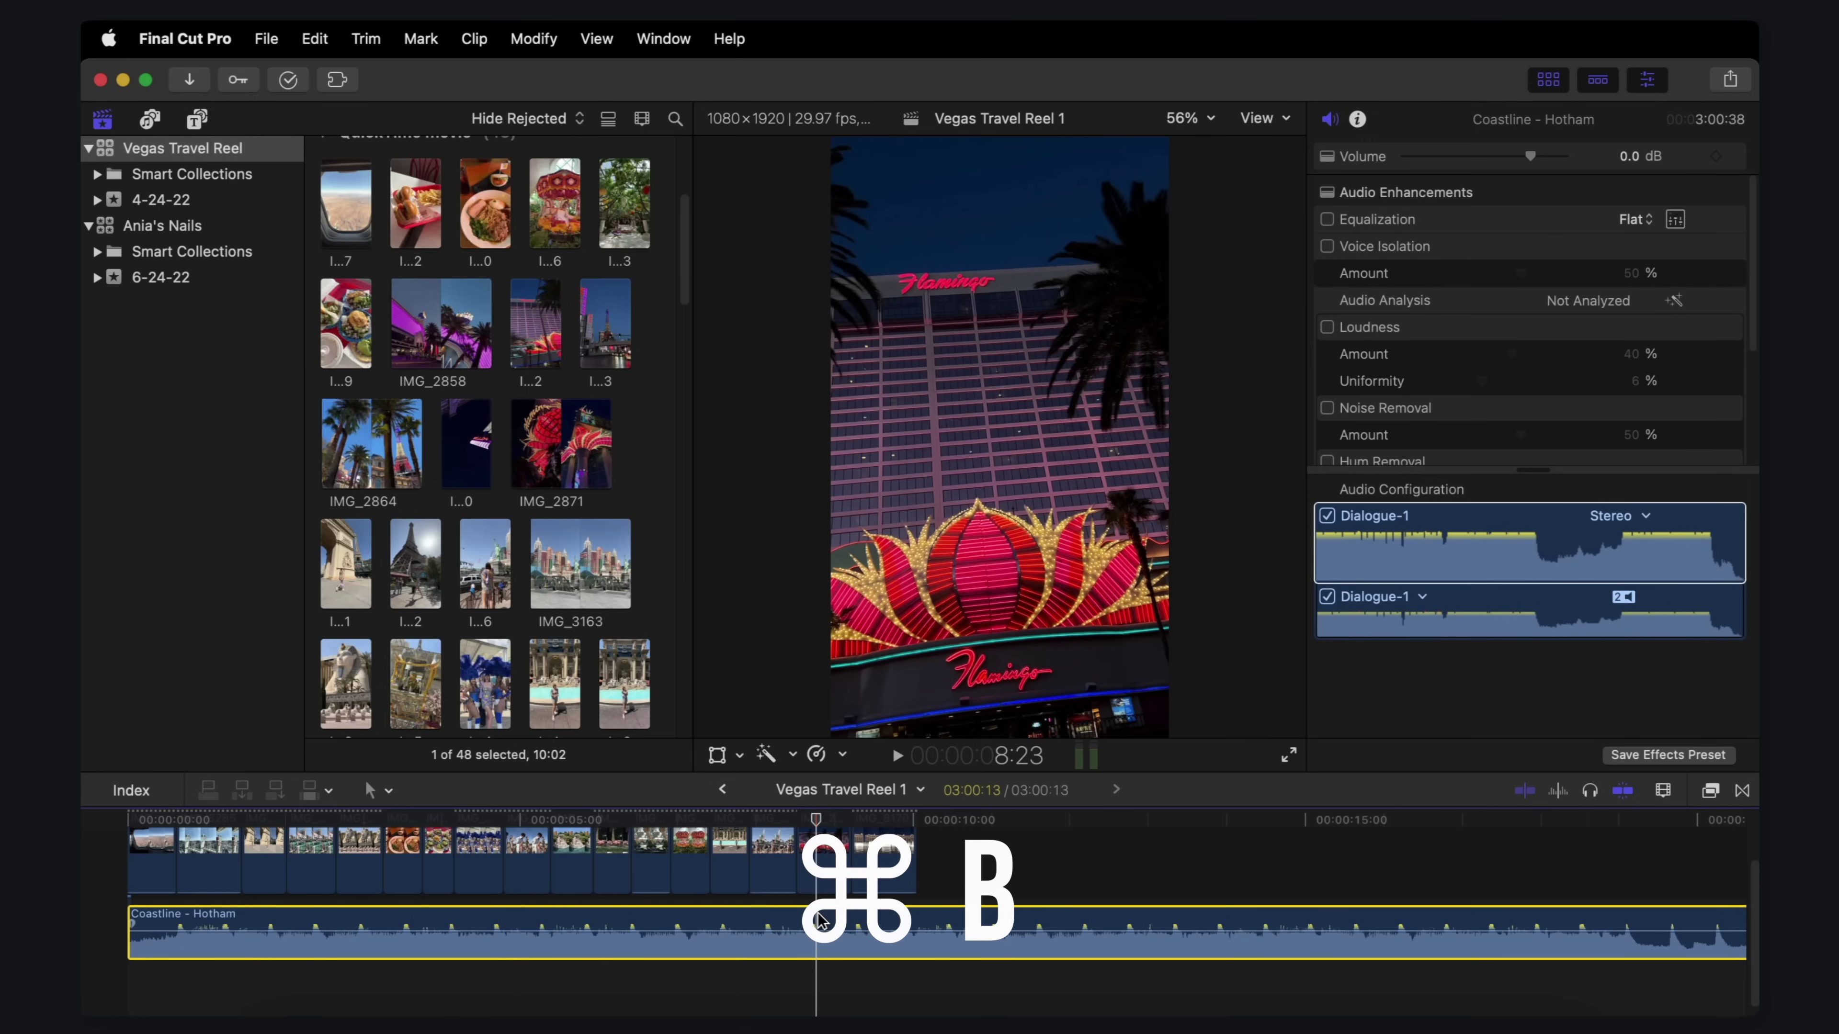
key(super+b)
key(space)
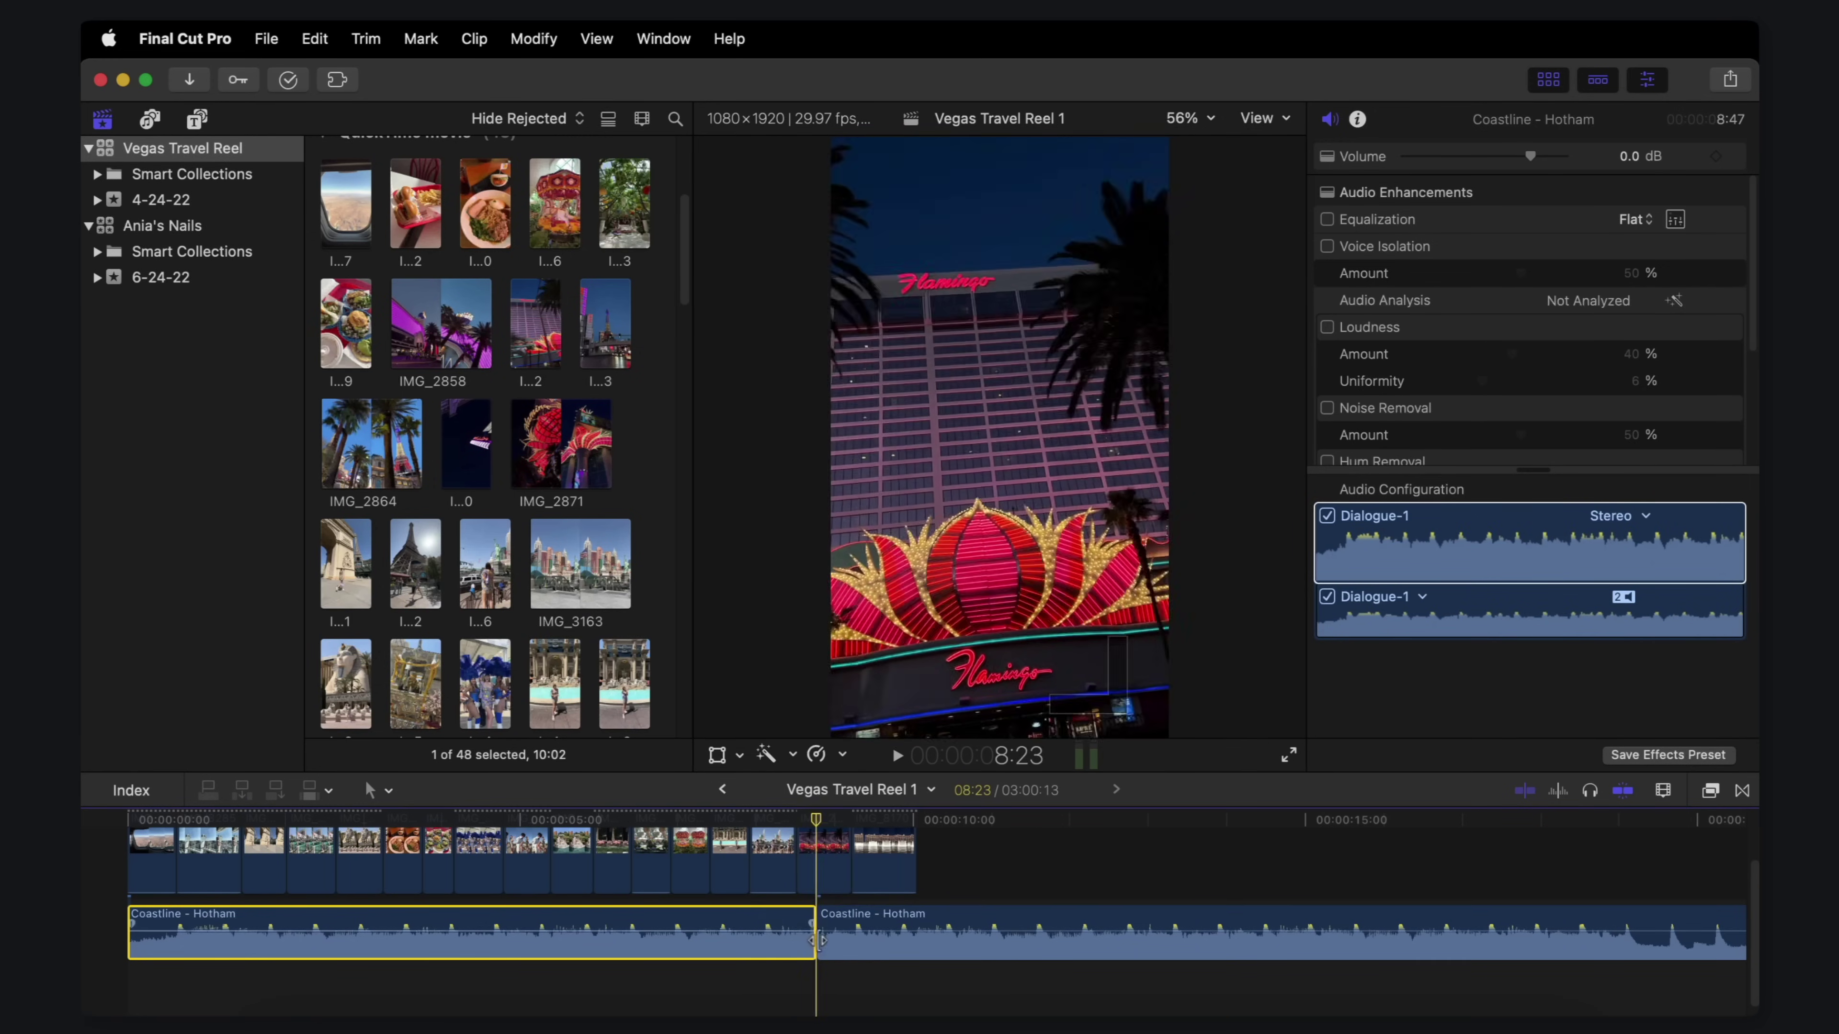
key(space)
Step: Delete the part of the song after the cut and extend the remaining music to the end of the last clip
click(387, 791)
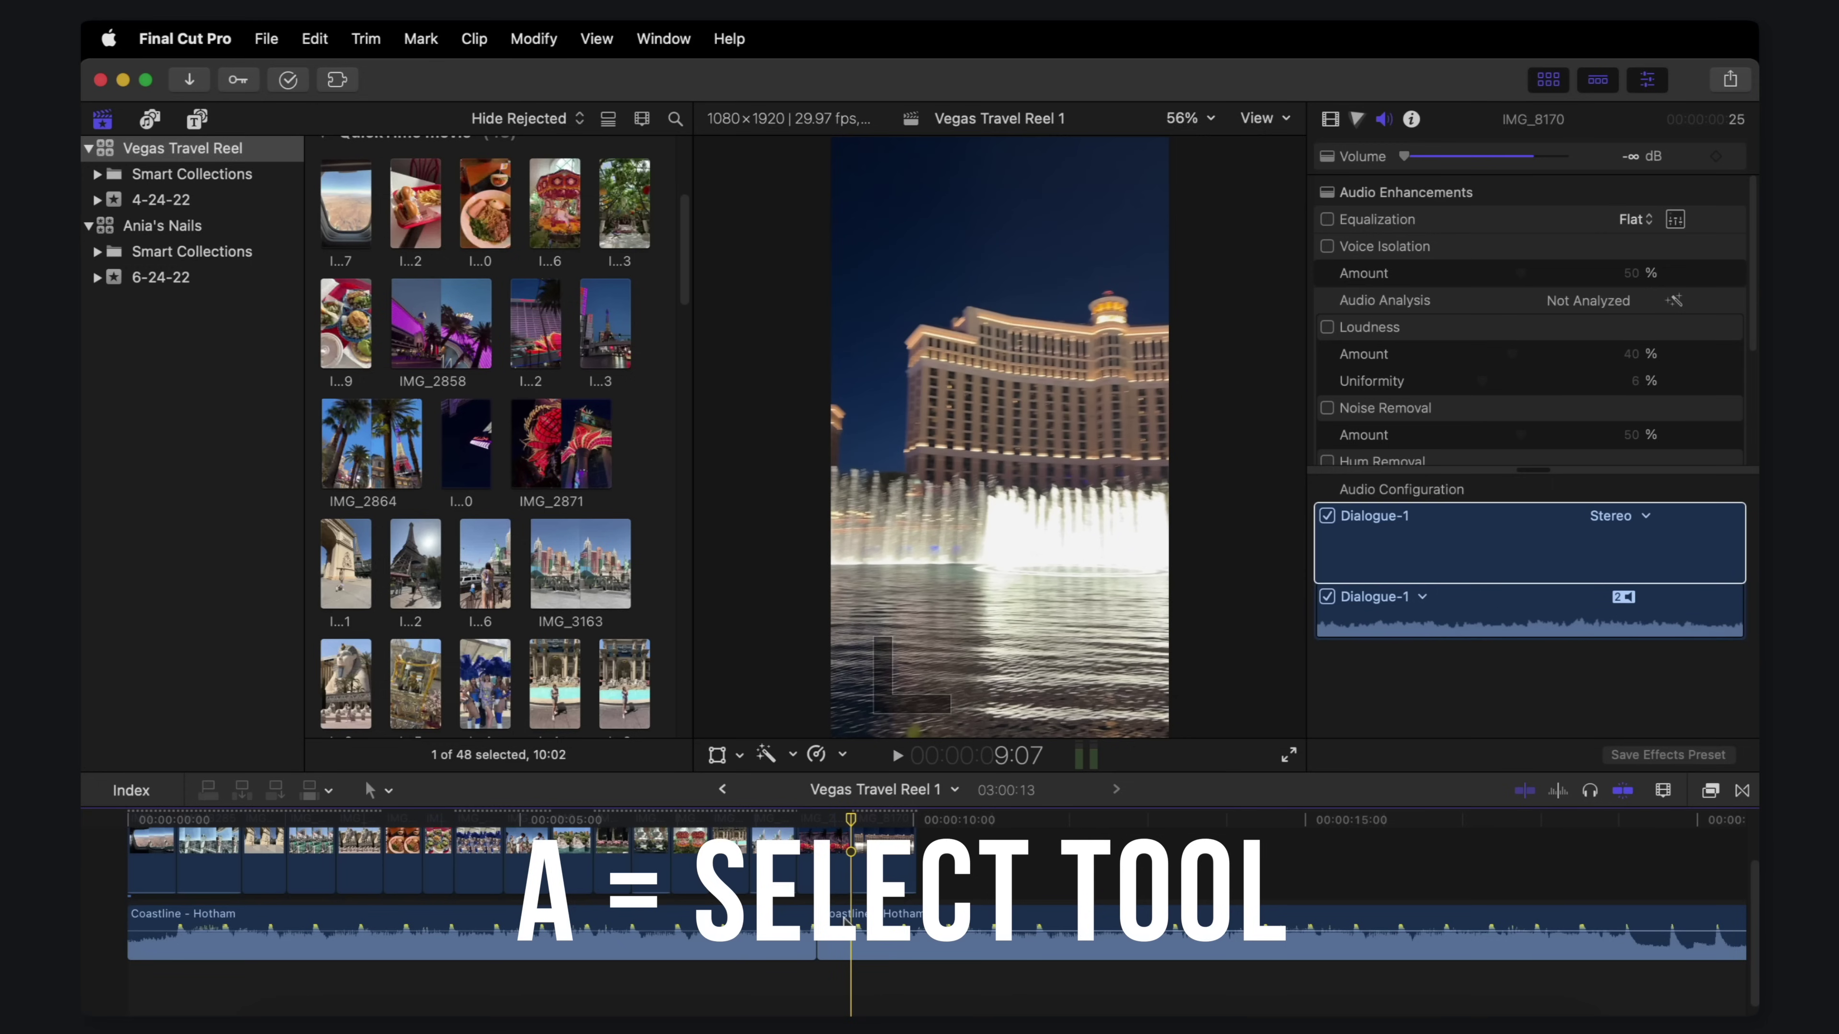
click(844, 917)
key(Delete)
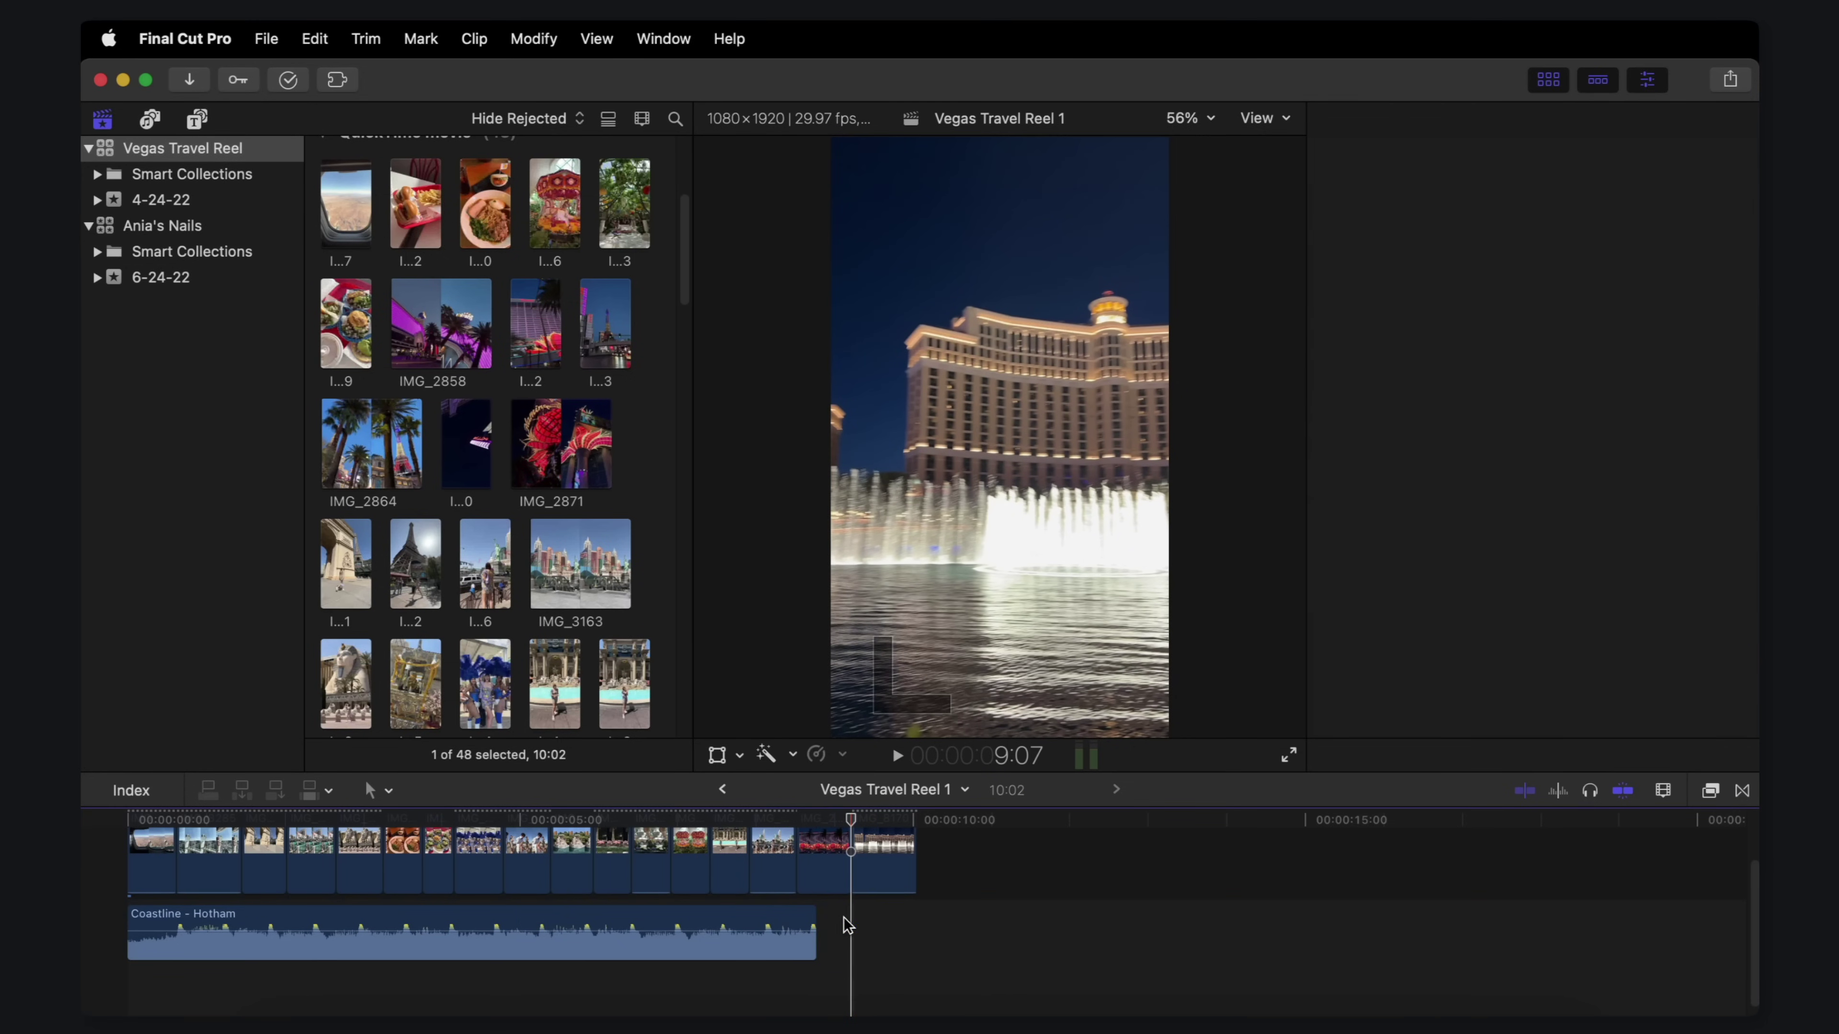
drag(807, 945, 911, 943)
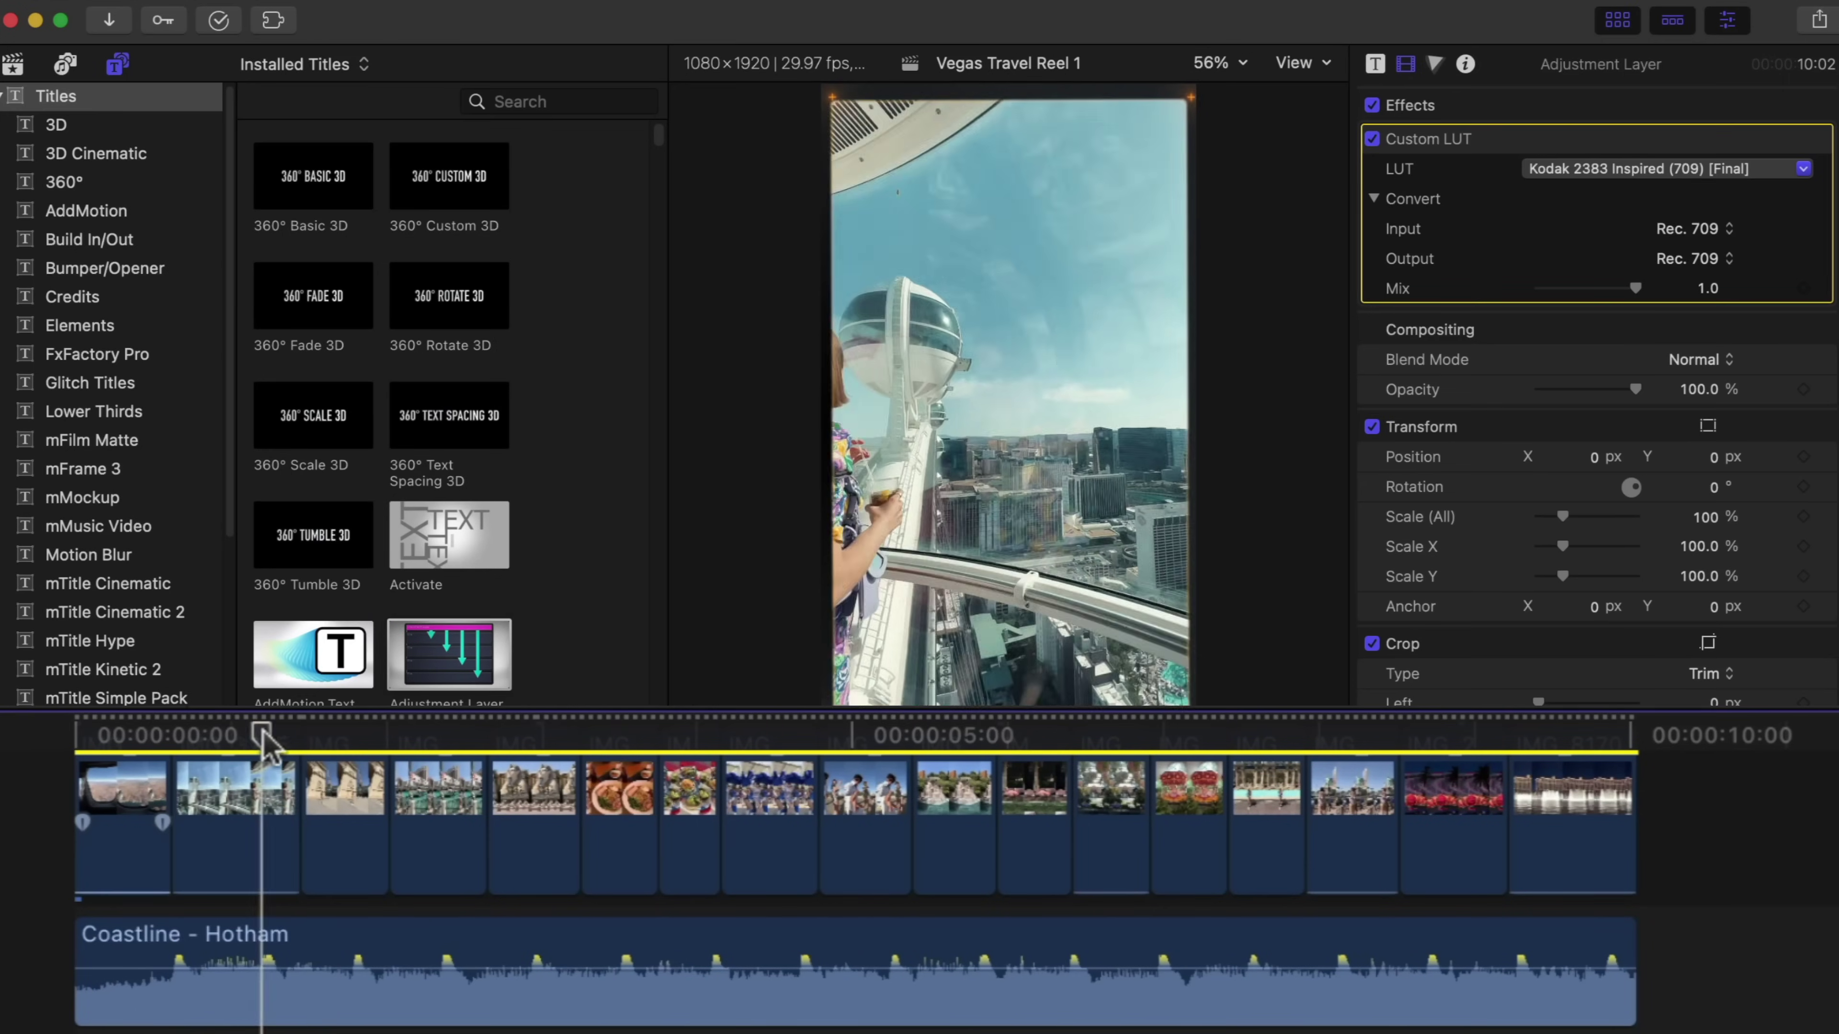
Step: Shorten the ends of clip IMG_3285 and the clip after it so both cuts land on the beats in the song's waveform
drag(262, 730, 296, 746)
key(super+equal)
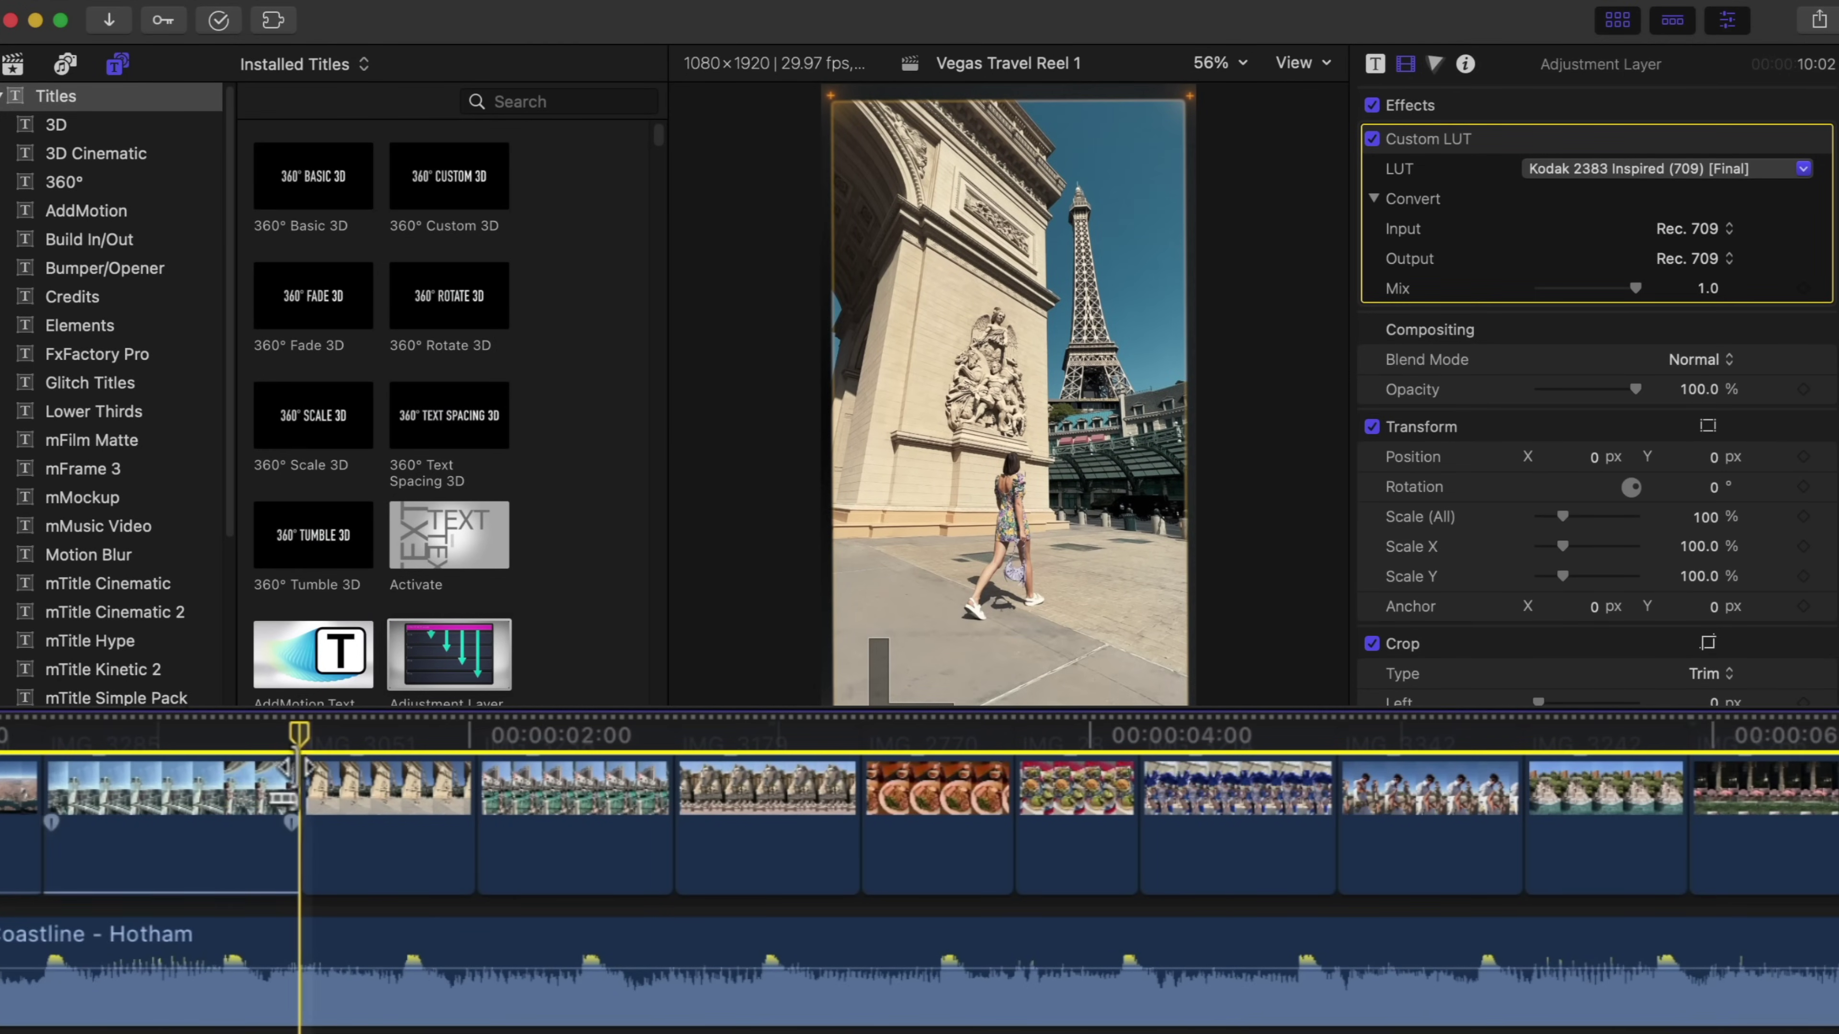
click(295, 791)
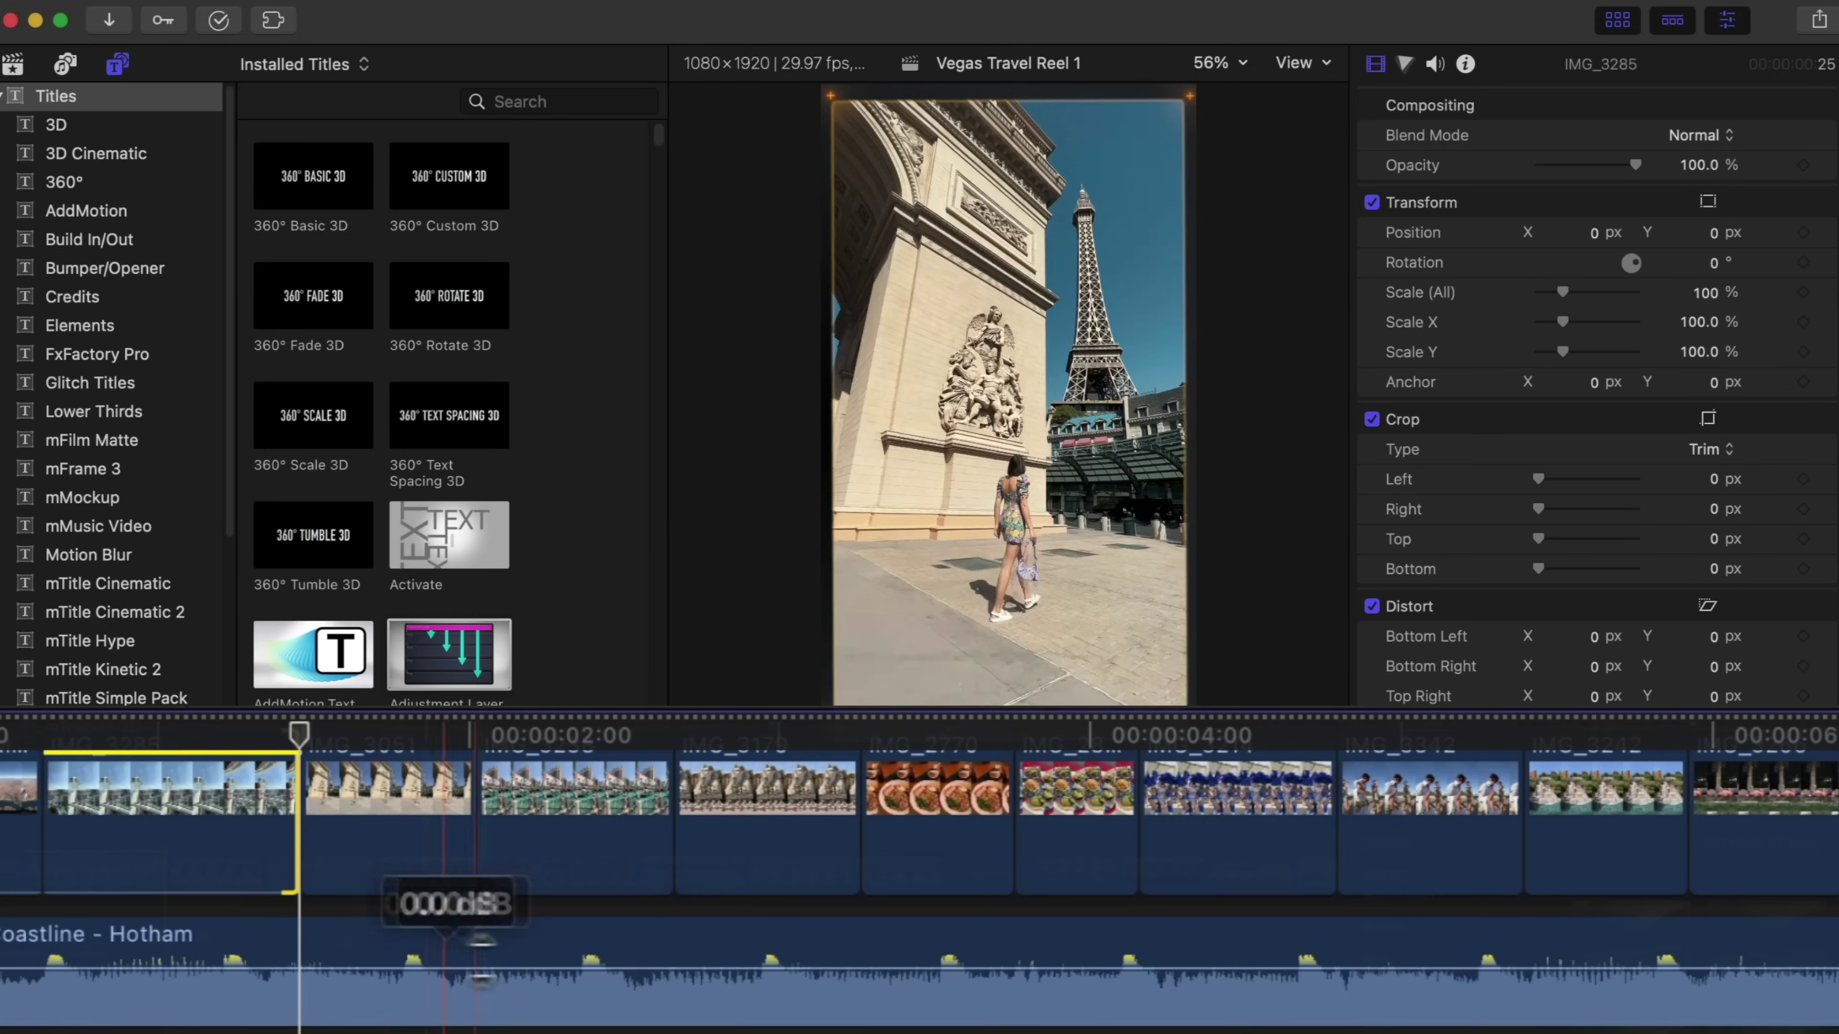
drag(293, 813, 246, 822)
drag(428, 785, 412, 810)
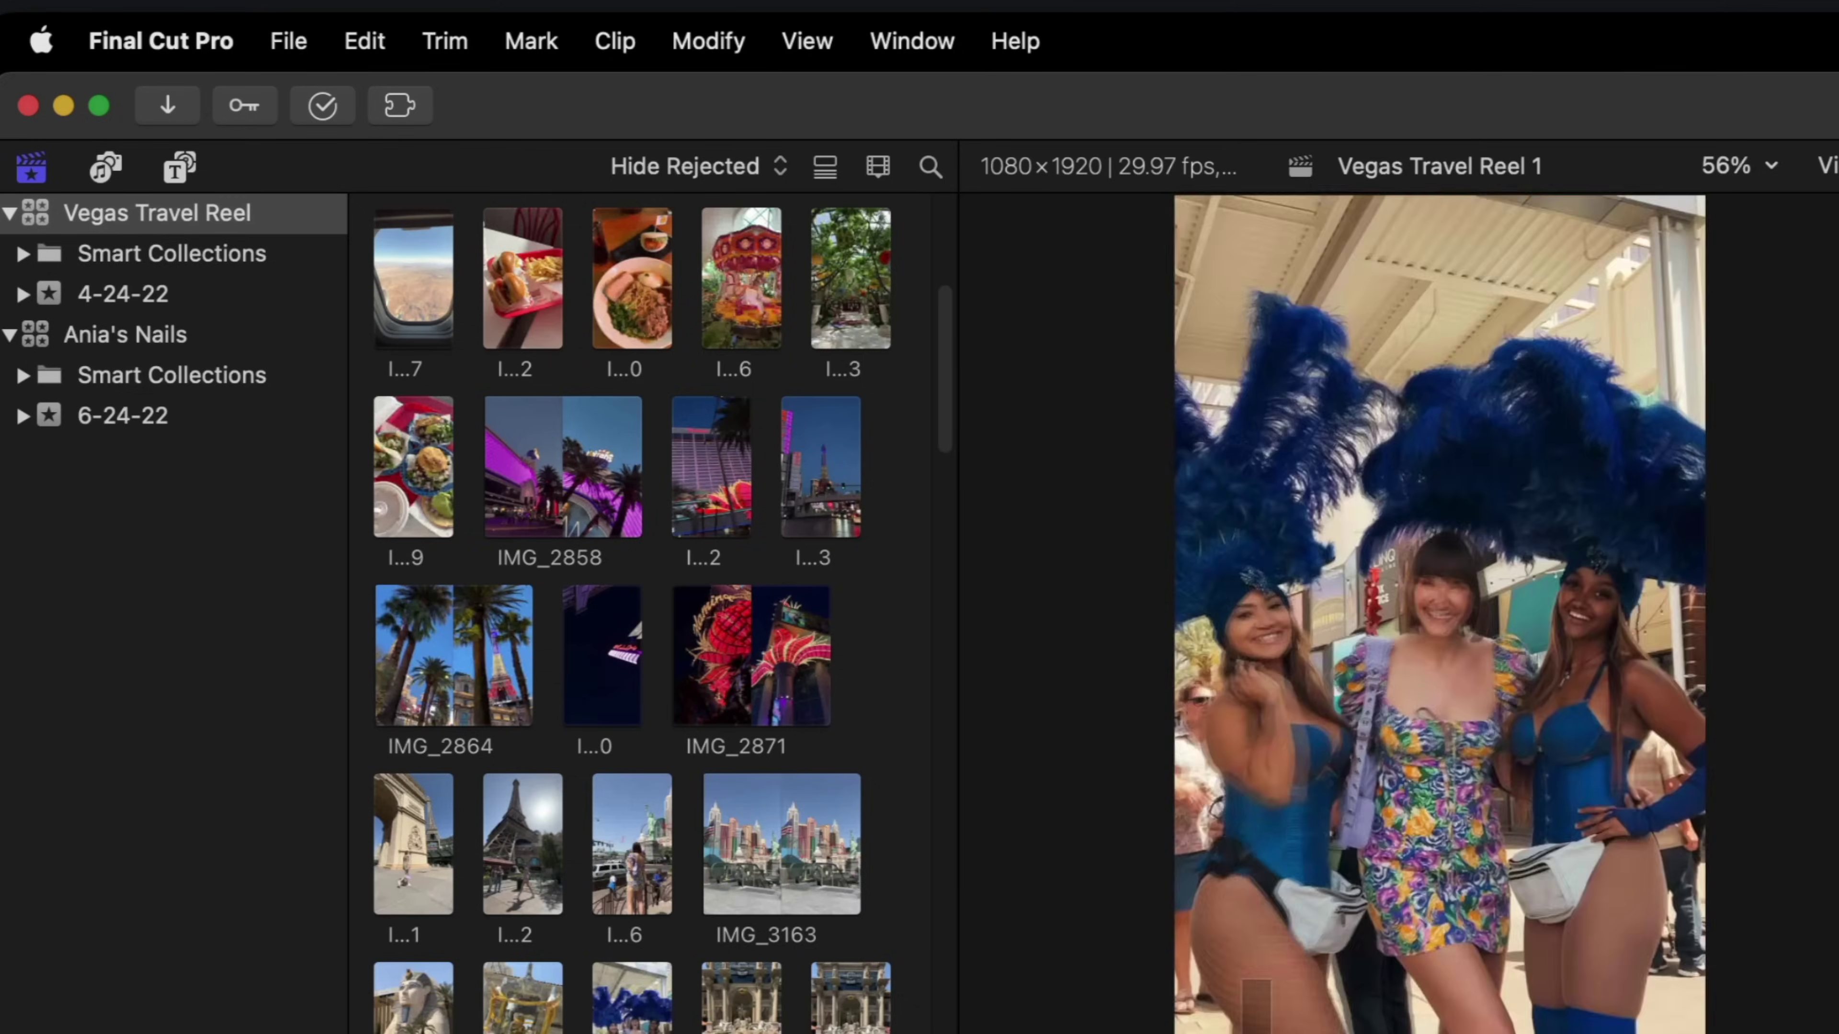
Step: Start a default Export File share of Vegas Travel Reel 1 and show its export settings
click(290, 44)
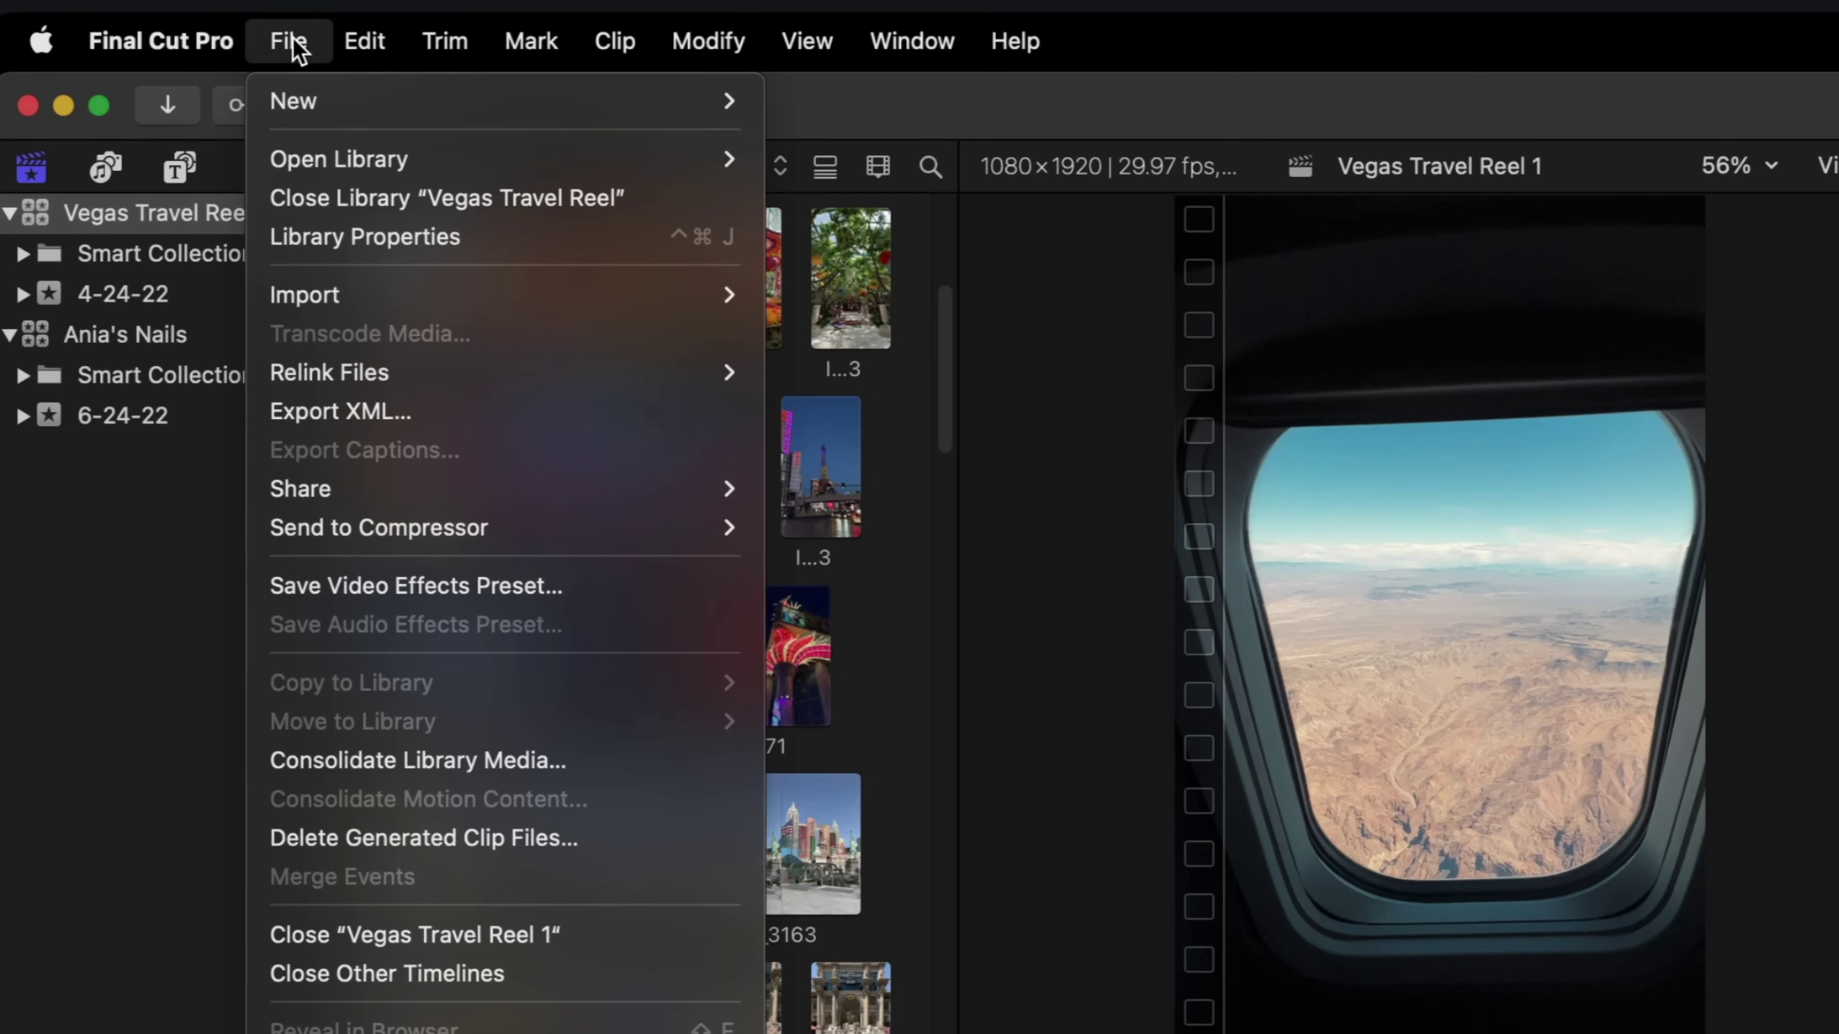
mouse_move(378, 498)
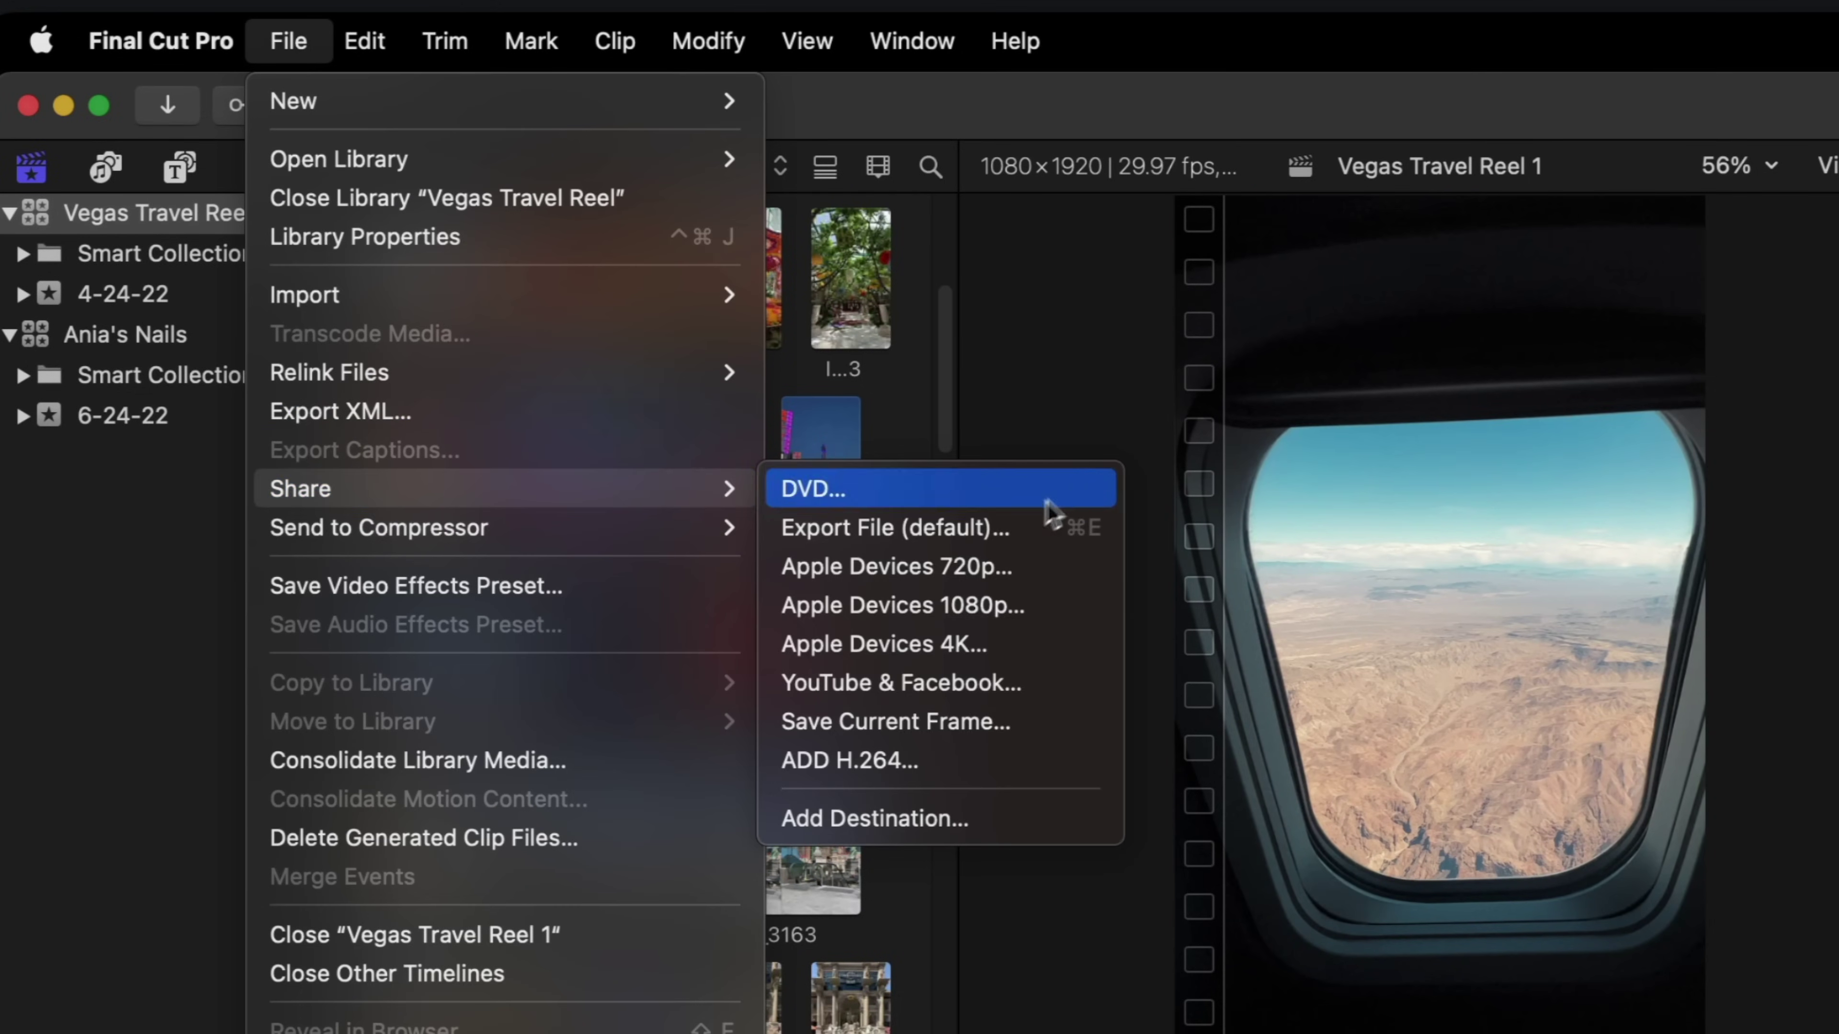
click(1000, 539)
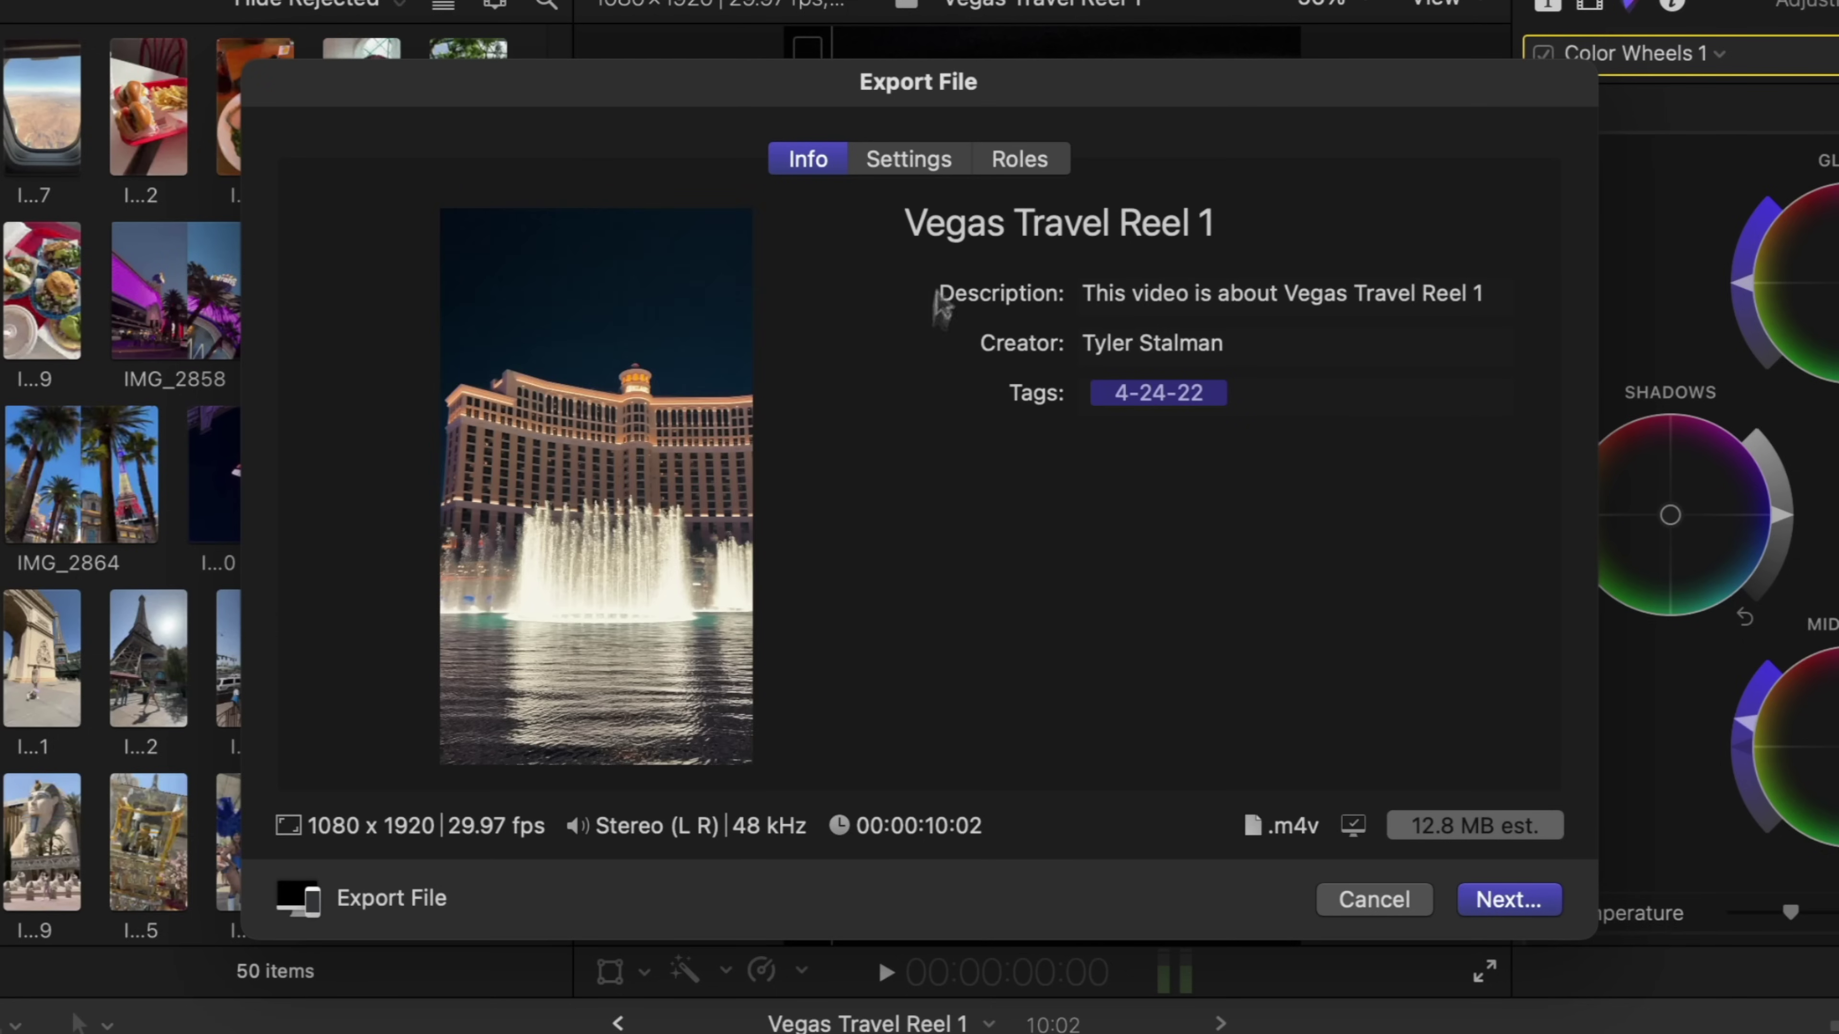
click(907, 161)
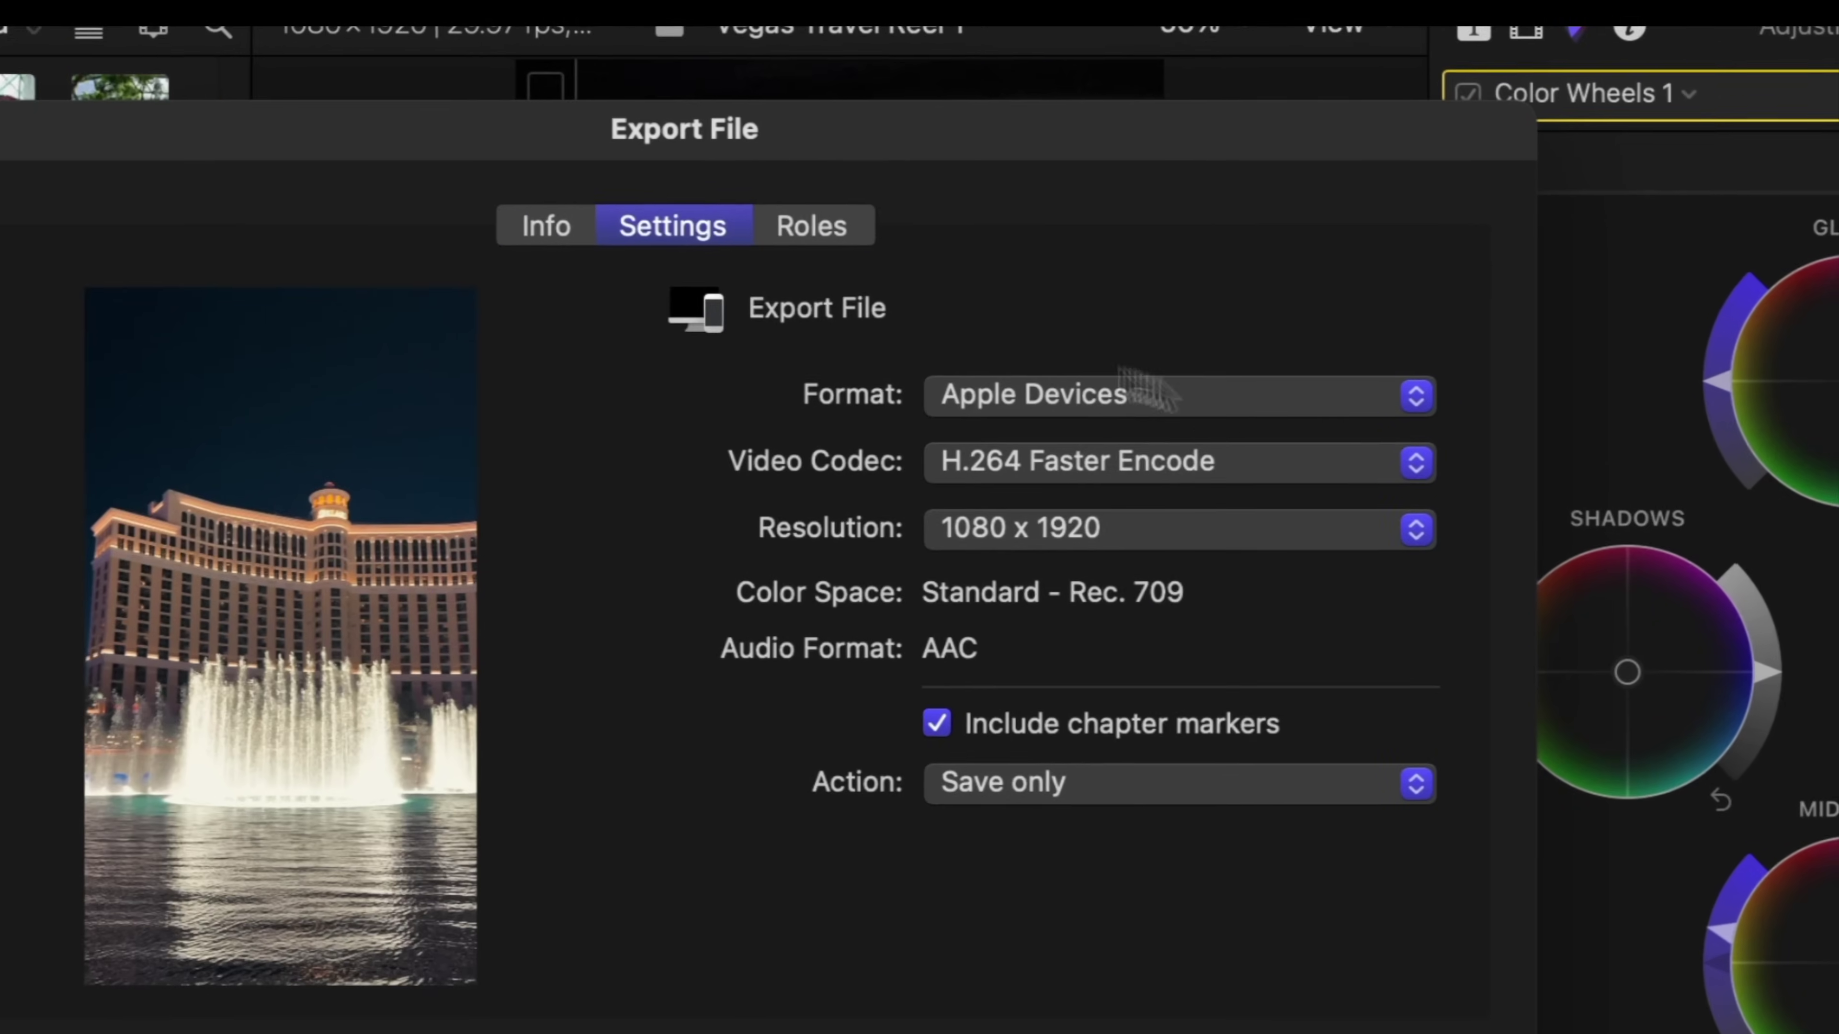
Step: Set the export to the Apple Devices format, H.264 Better Quality codec and 1080 x 1920 resolution
click(1115, 395)
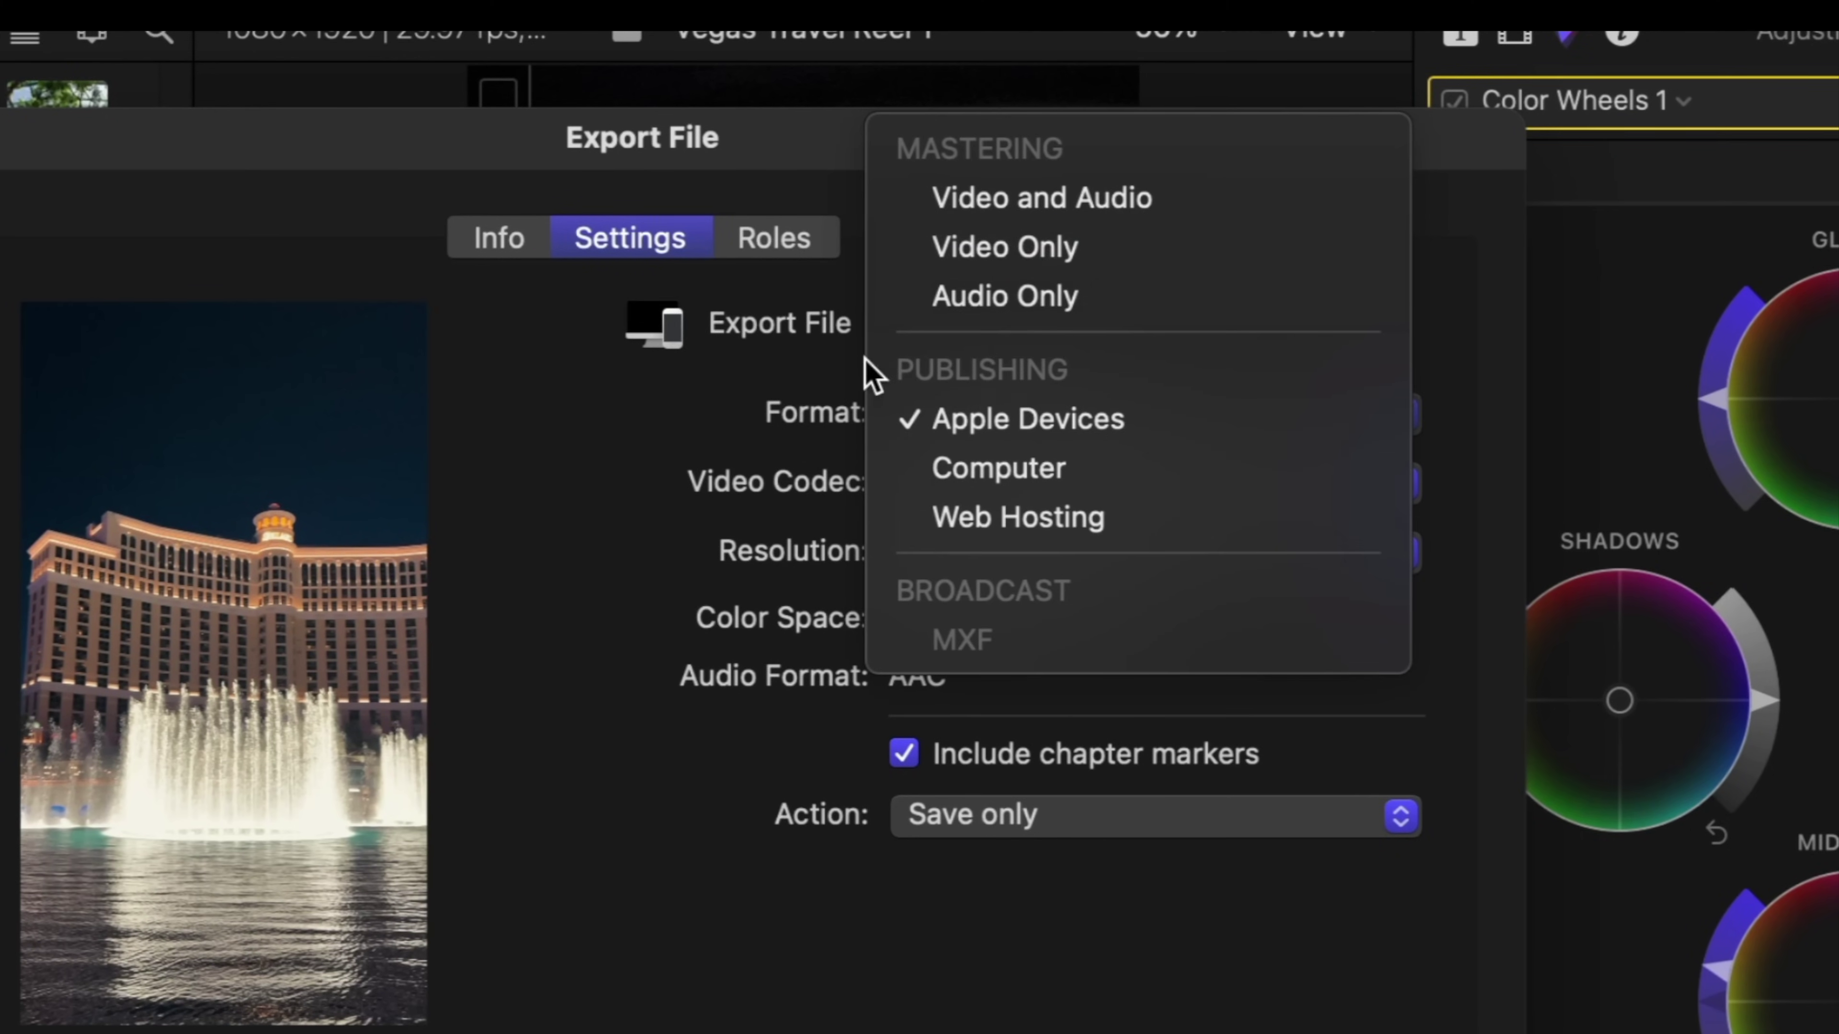
click(1109, 427)
click(1023, 496)
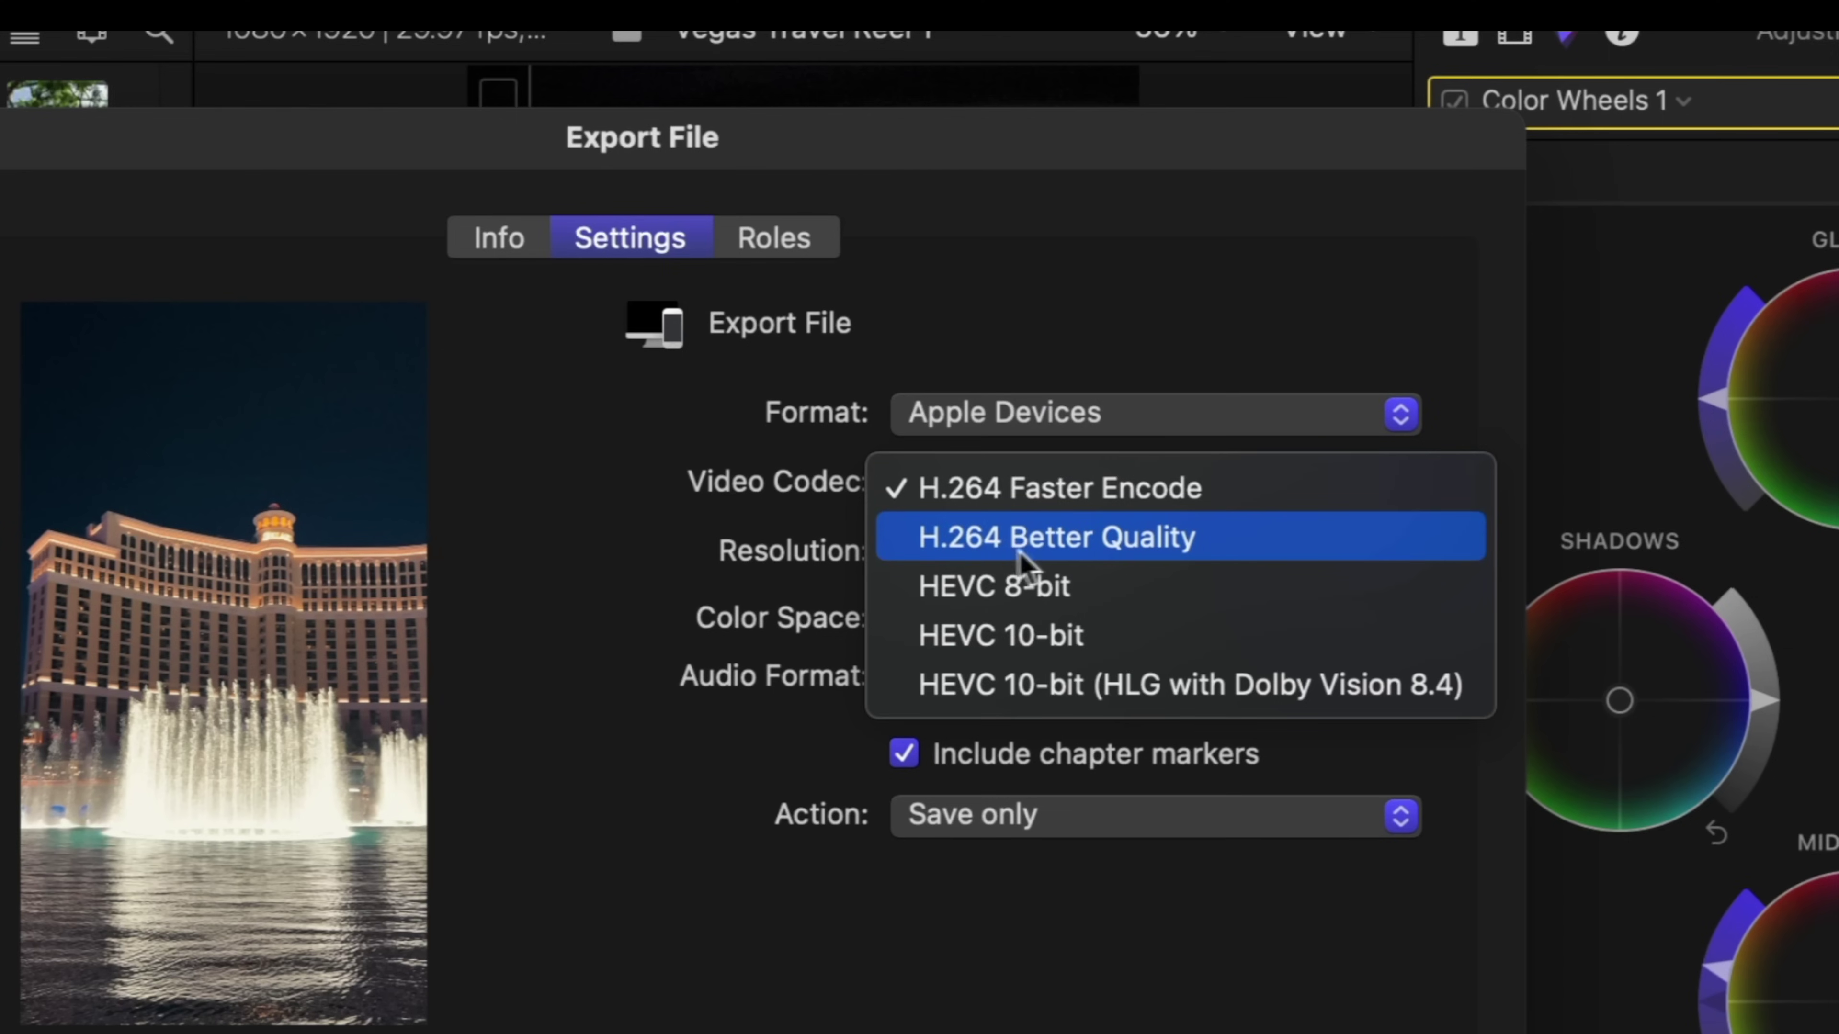
click(1023, 554)
click(991, 562)
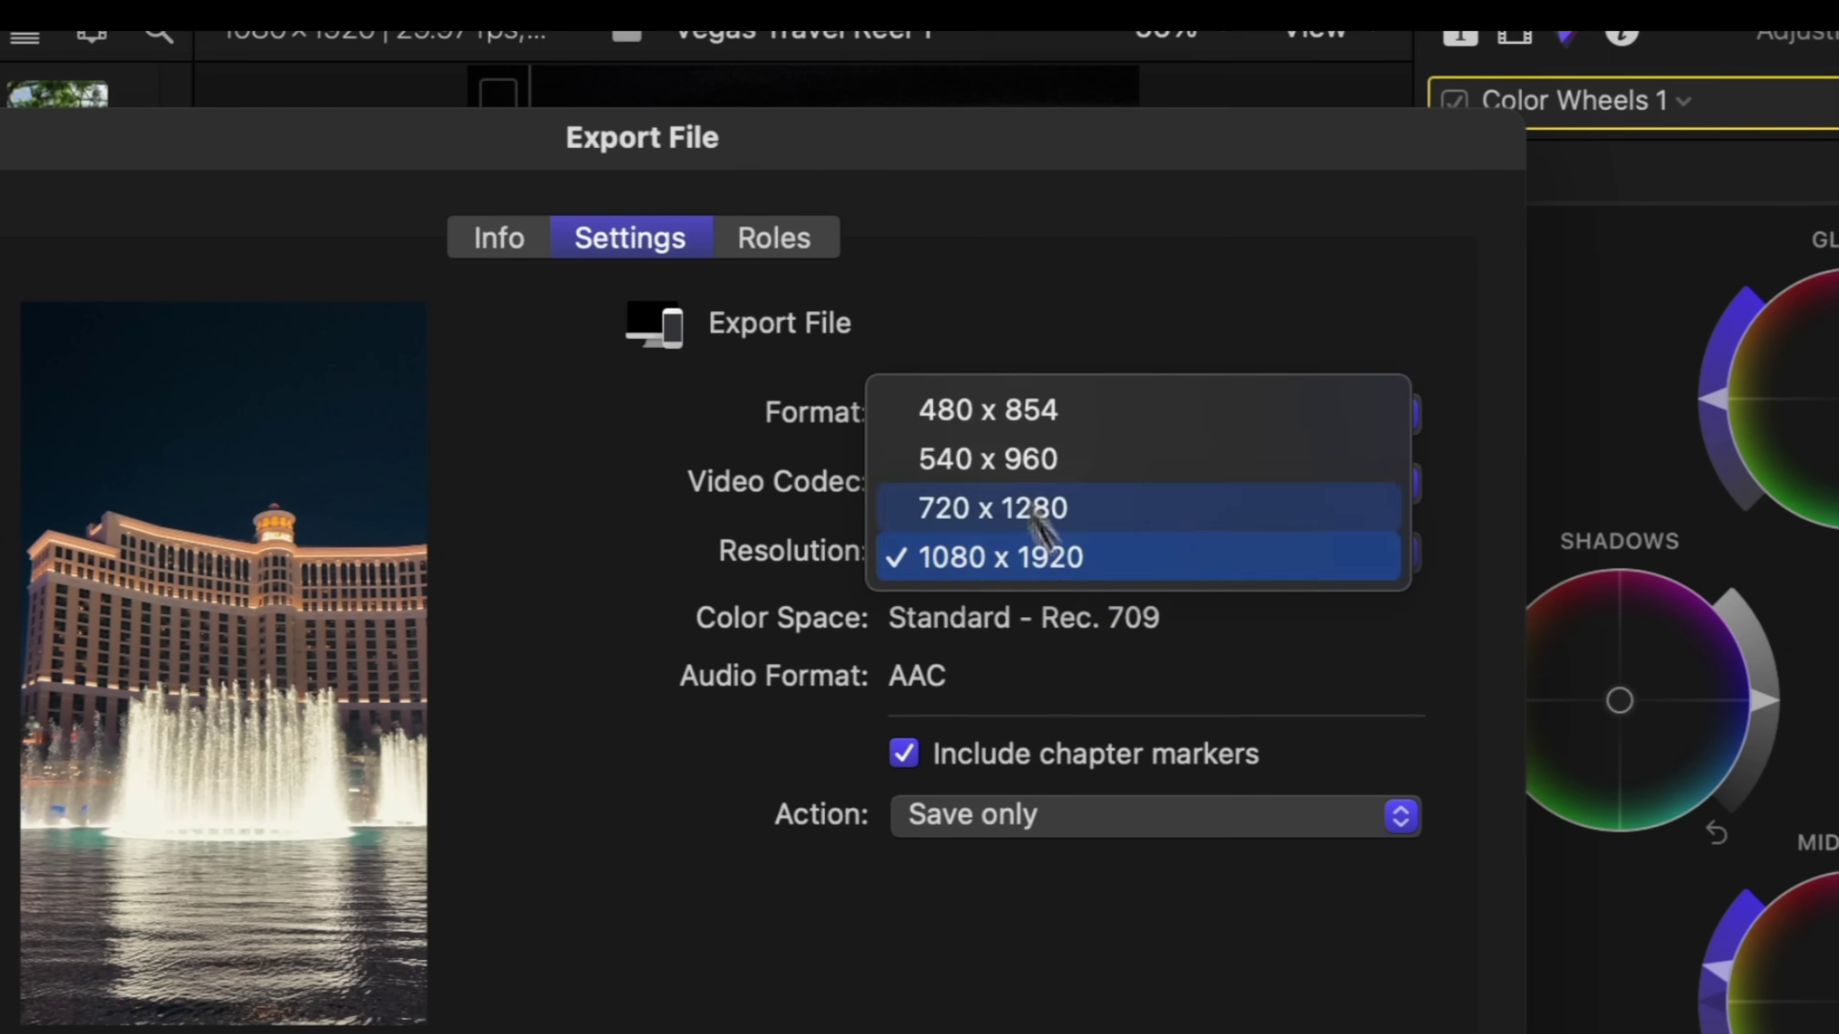
click(1021, 559)
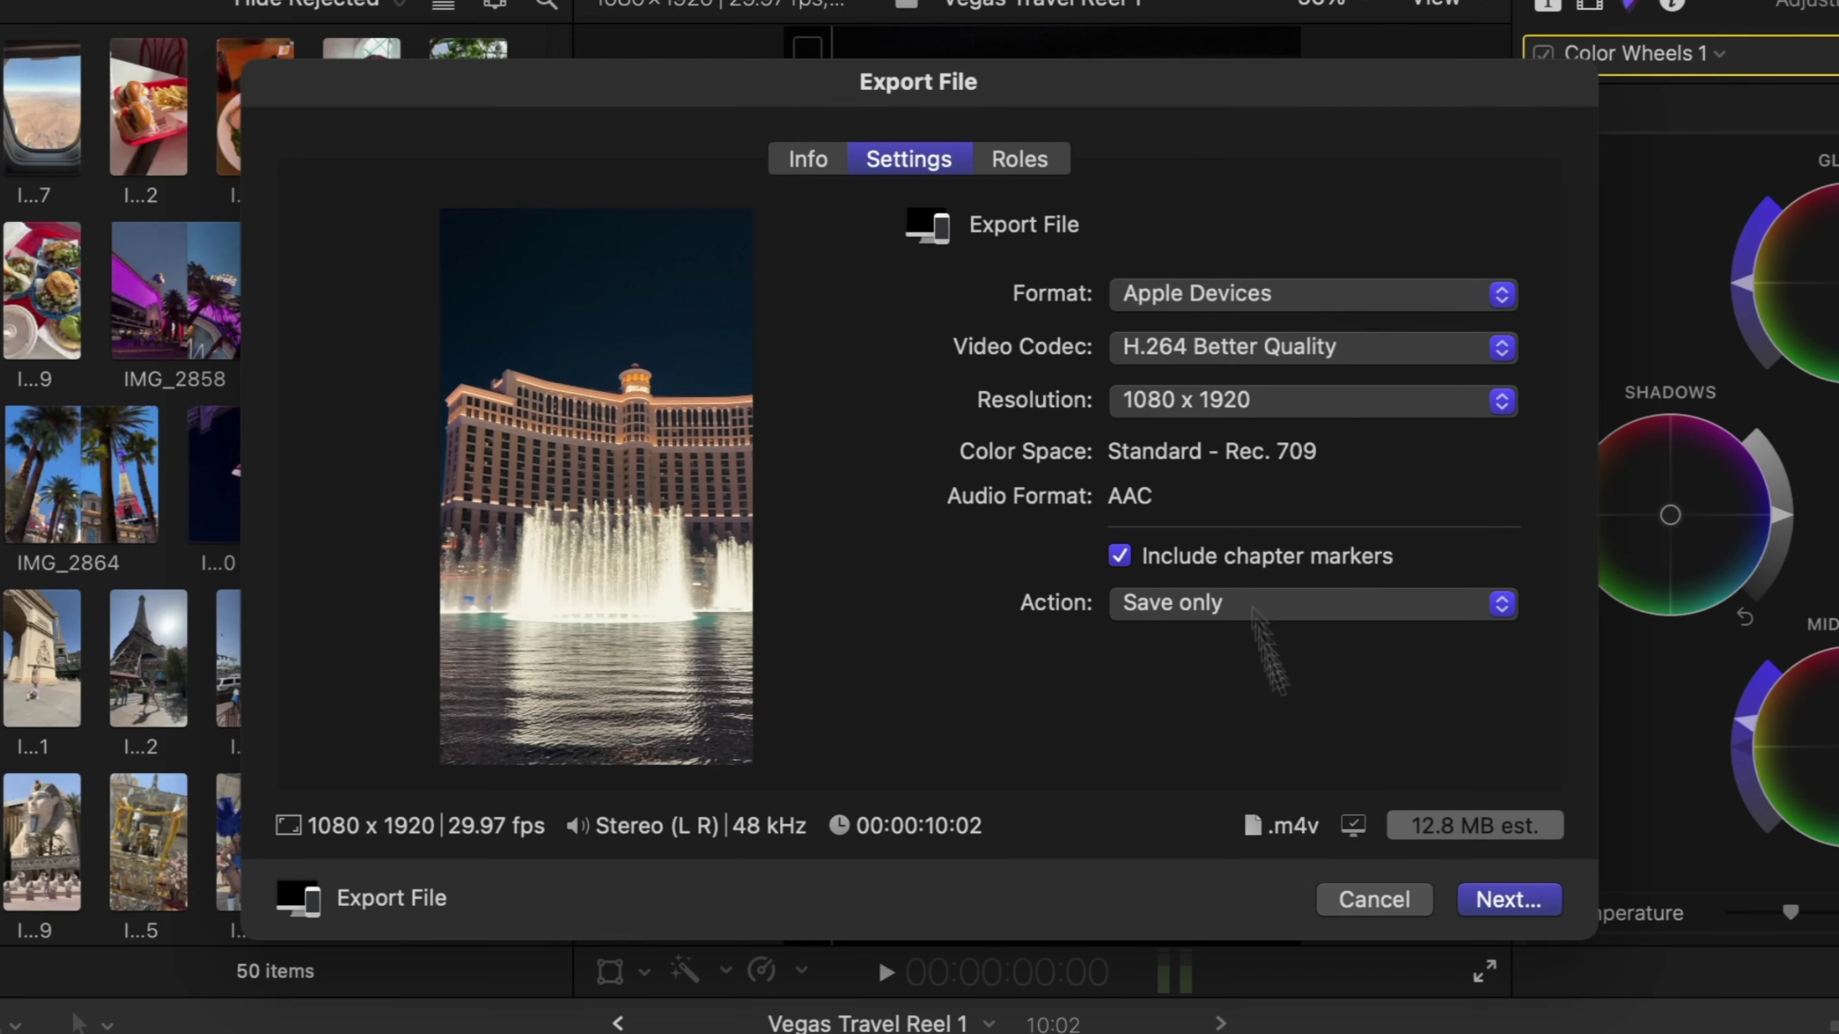
Step: Save the export as Vegas Travel Reel 1 in the Reels folder and show the sharing progress among the background tasks
click(1513, 900)
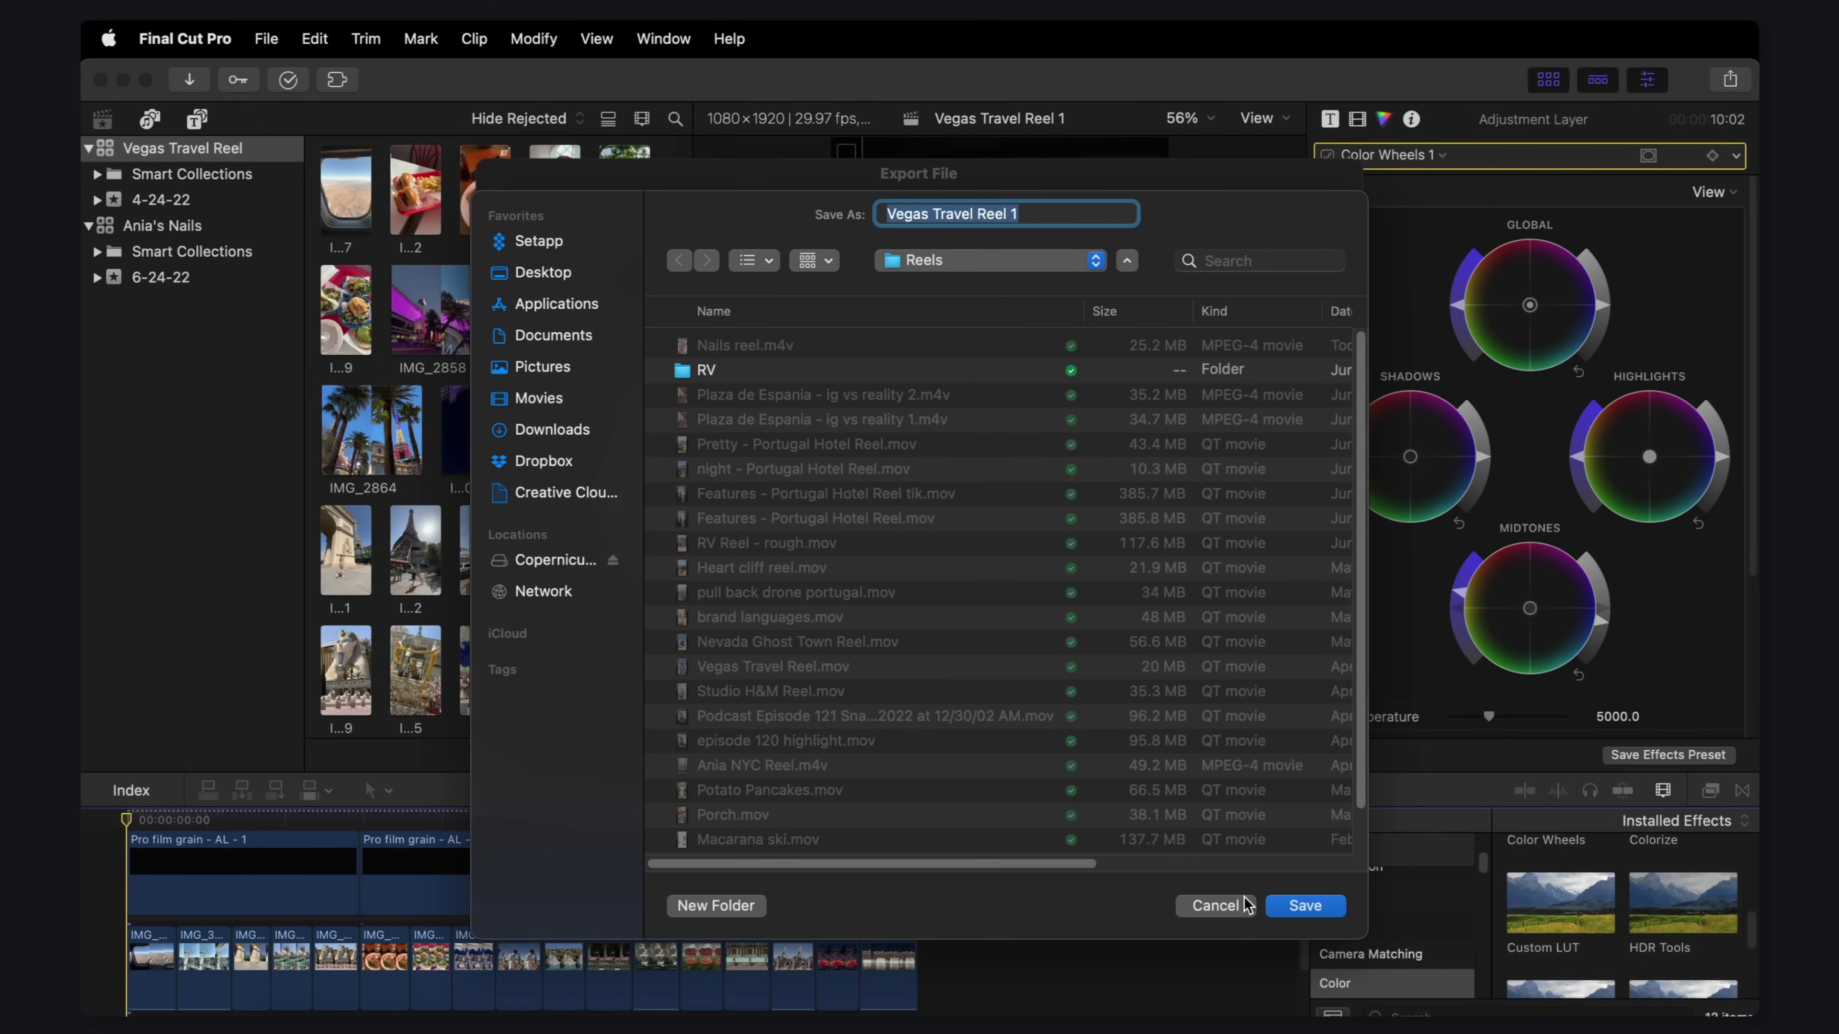
click(1303, 906)
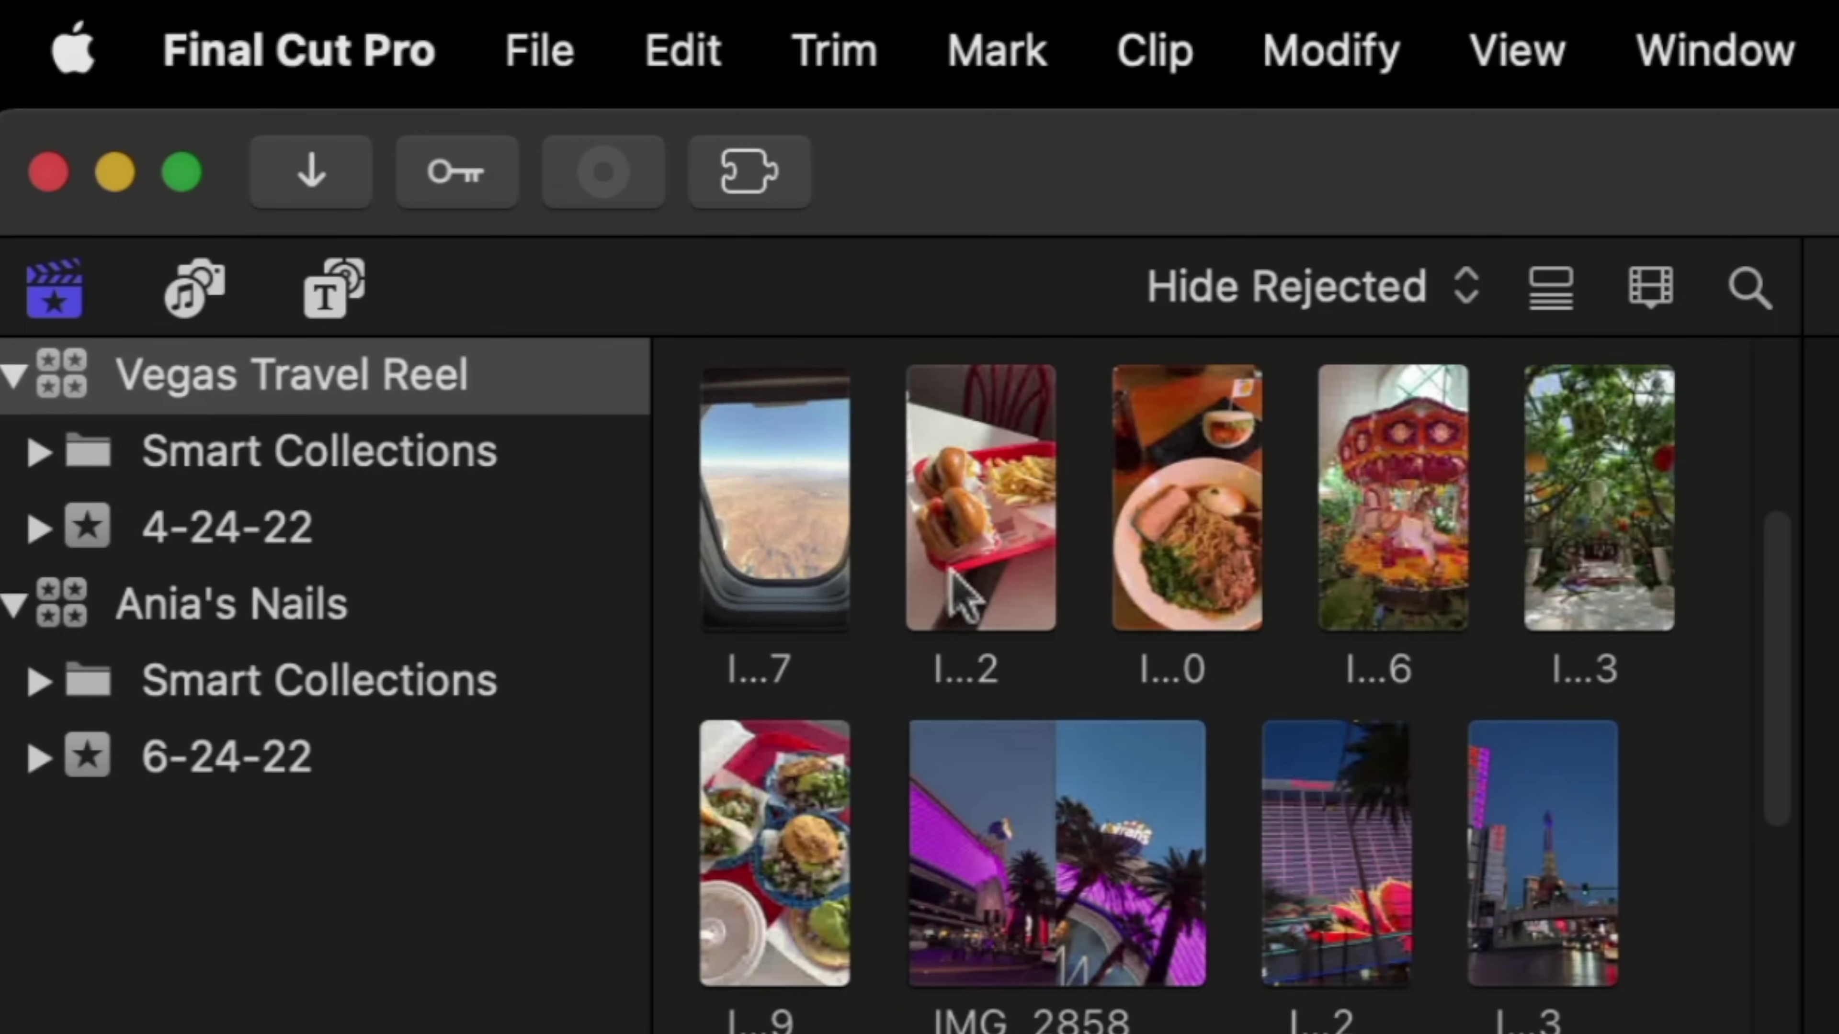
click(606, 174)
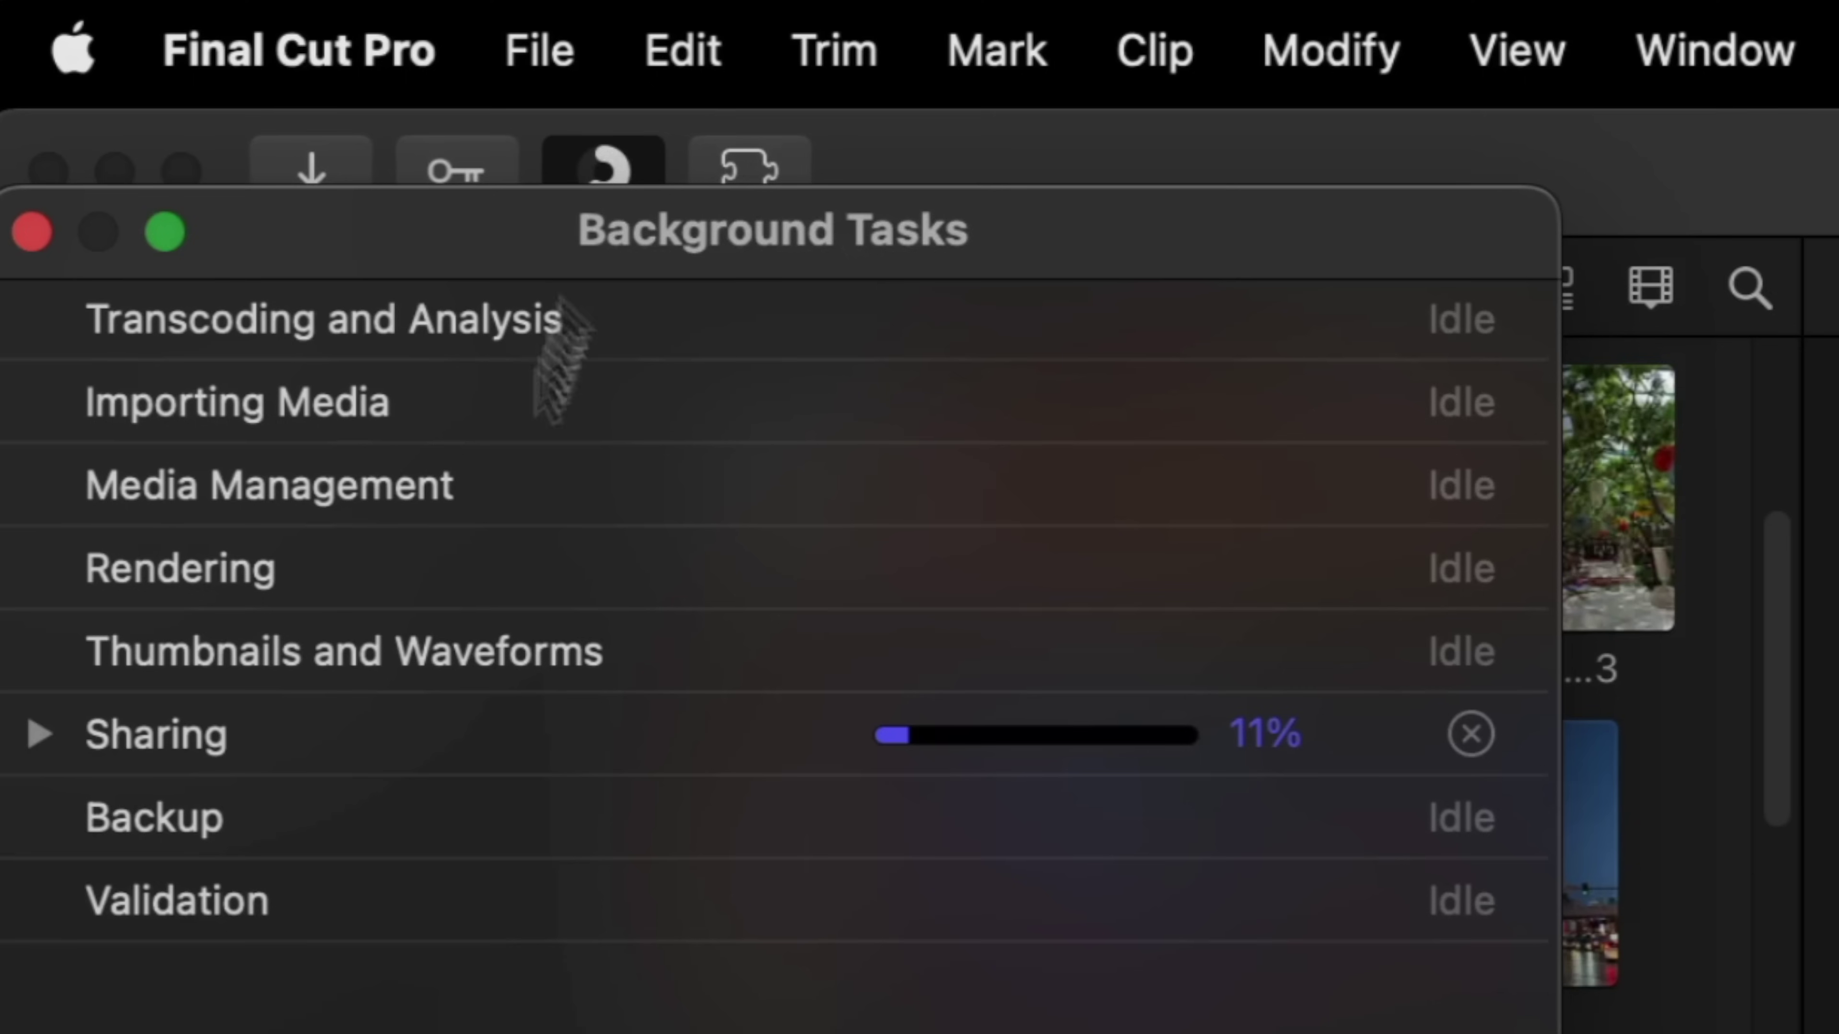
click(40, 736)
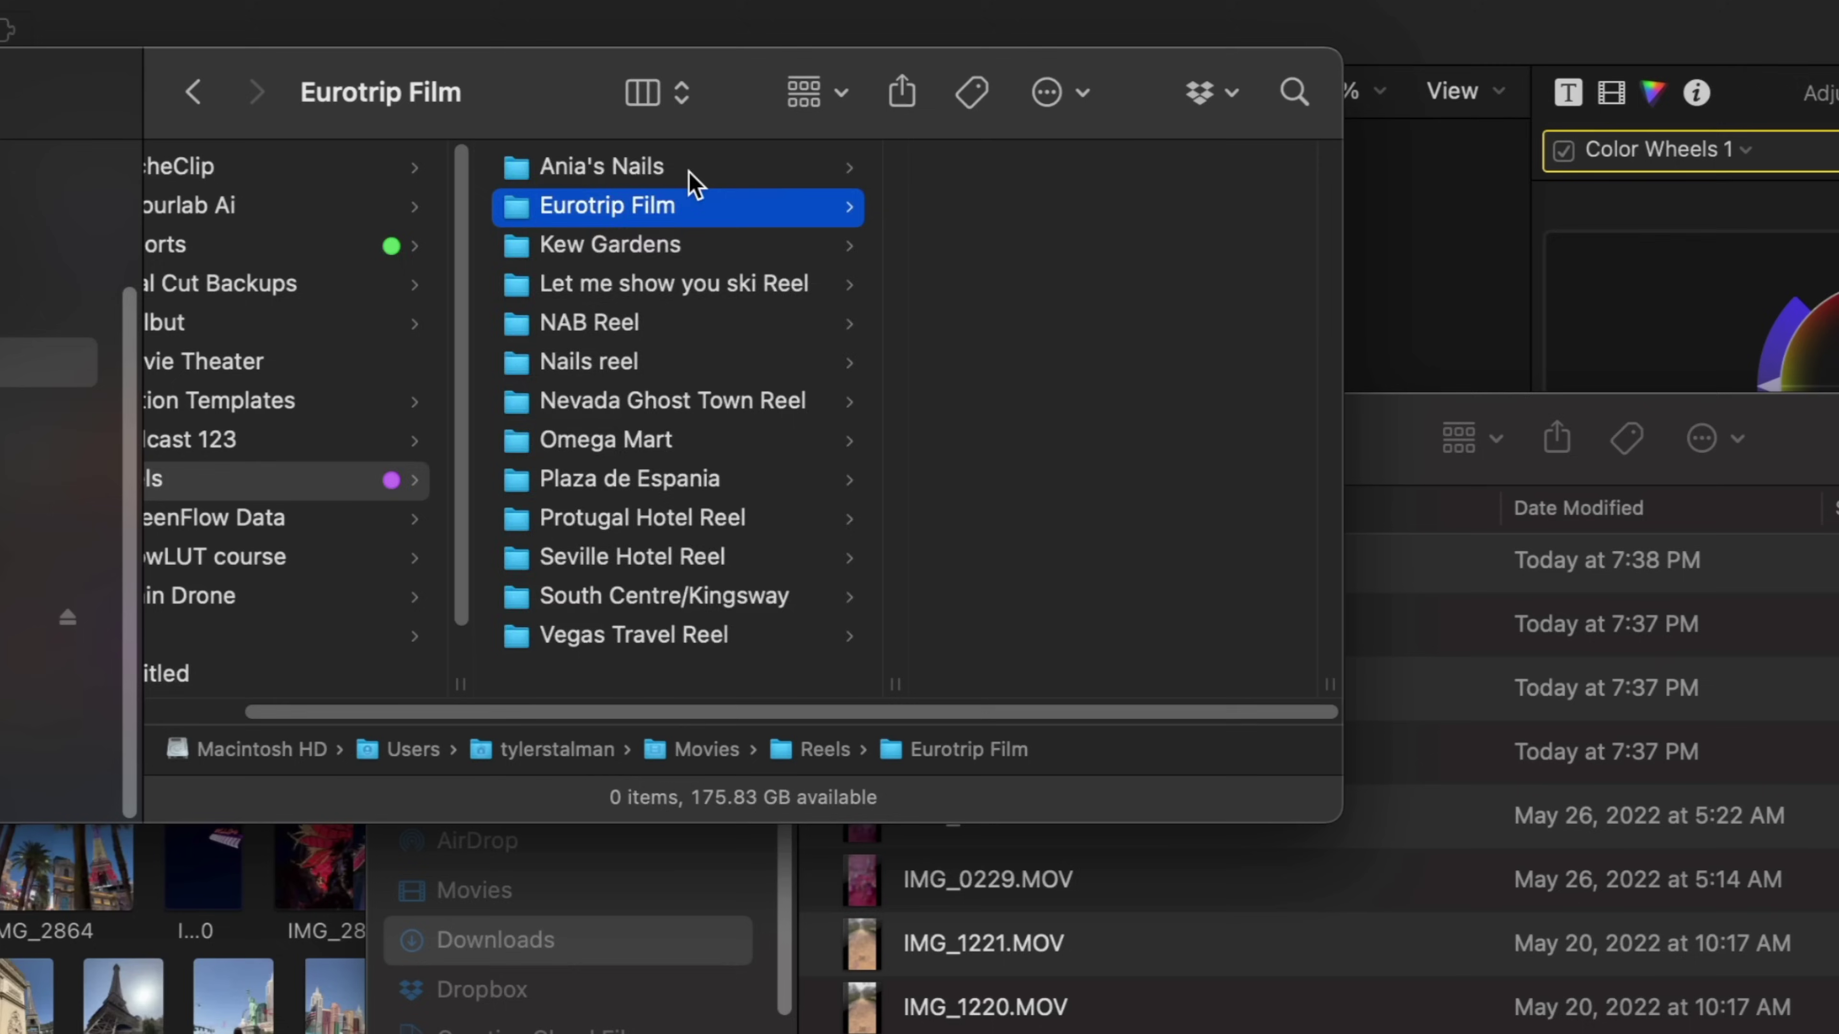
Step: Create a Eurotrip Film folder in Reels containing a Media folder with Audio, Photos and Videos subfolders
key(super+shift+n)
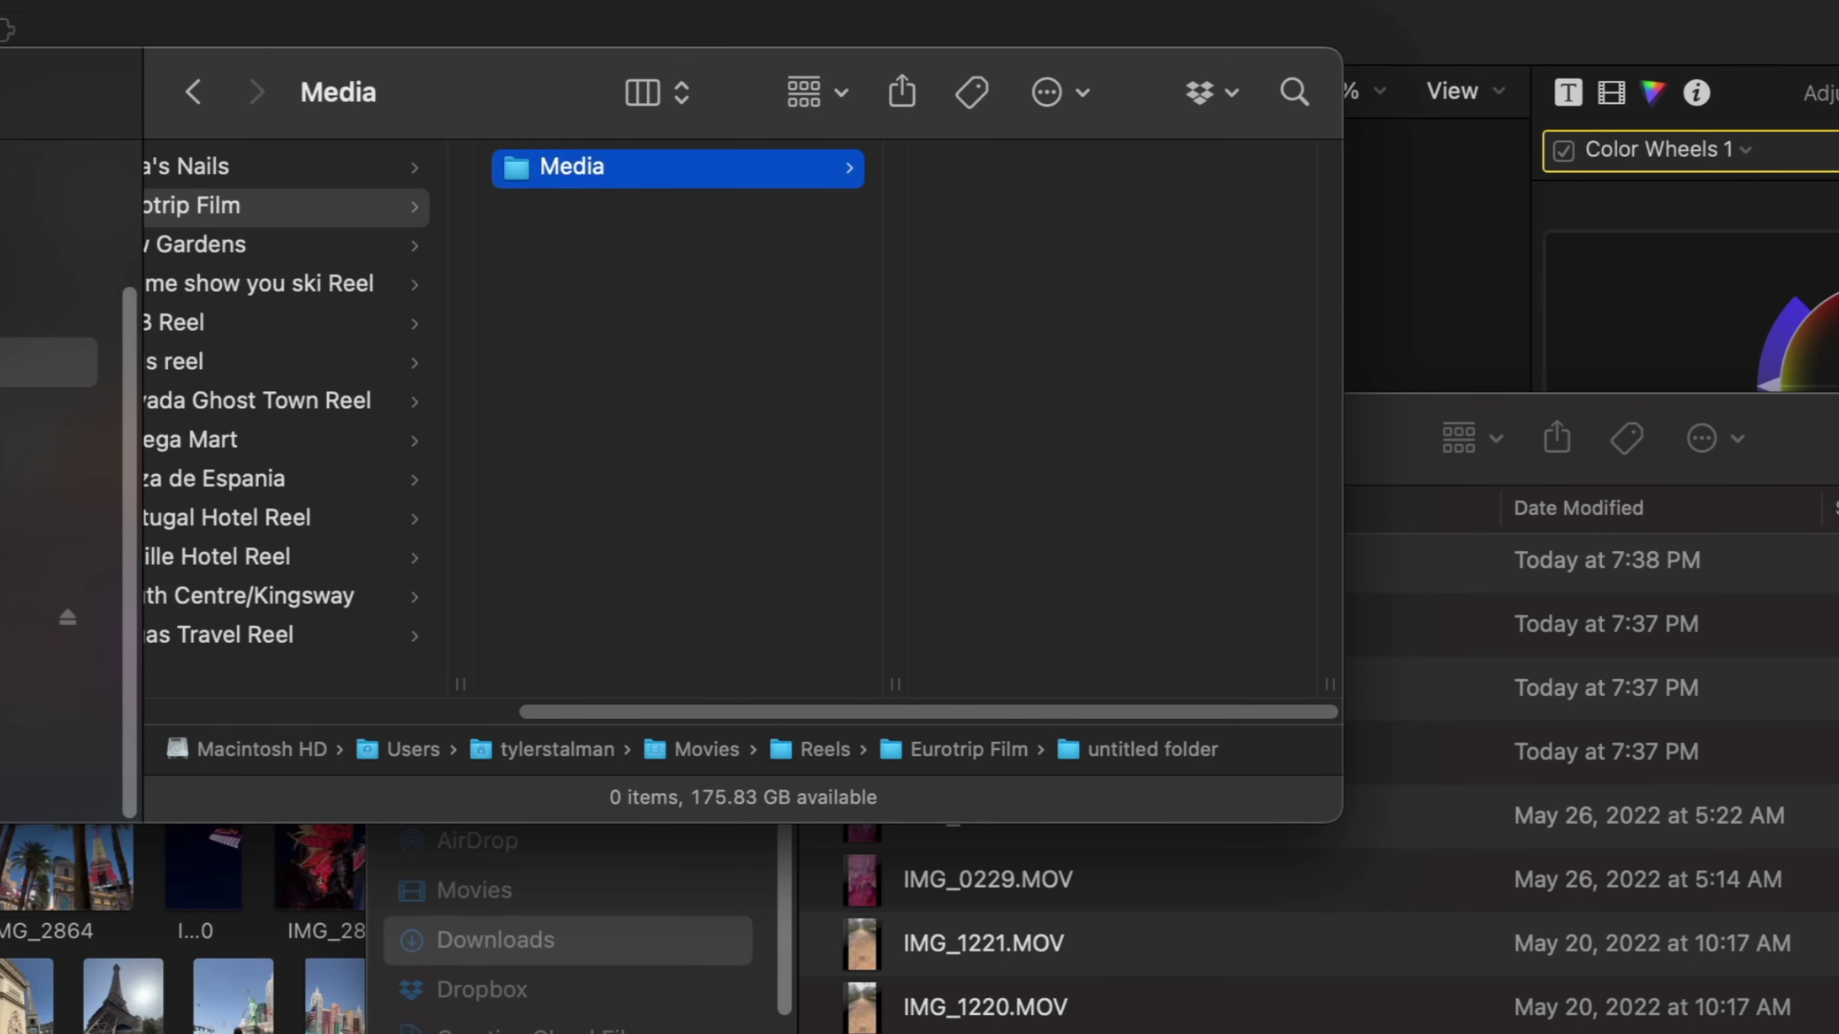
key(super+shift+n)
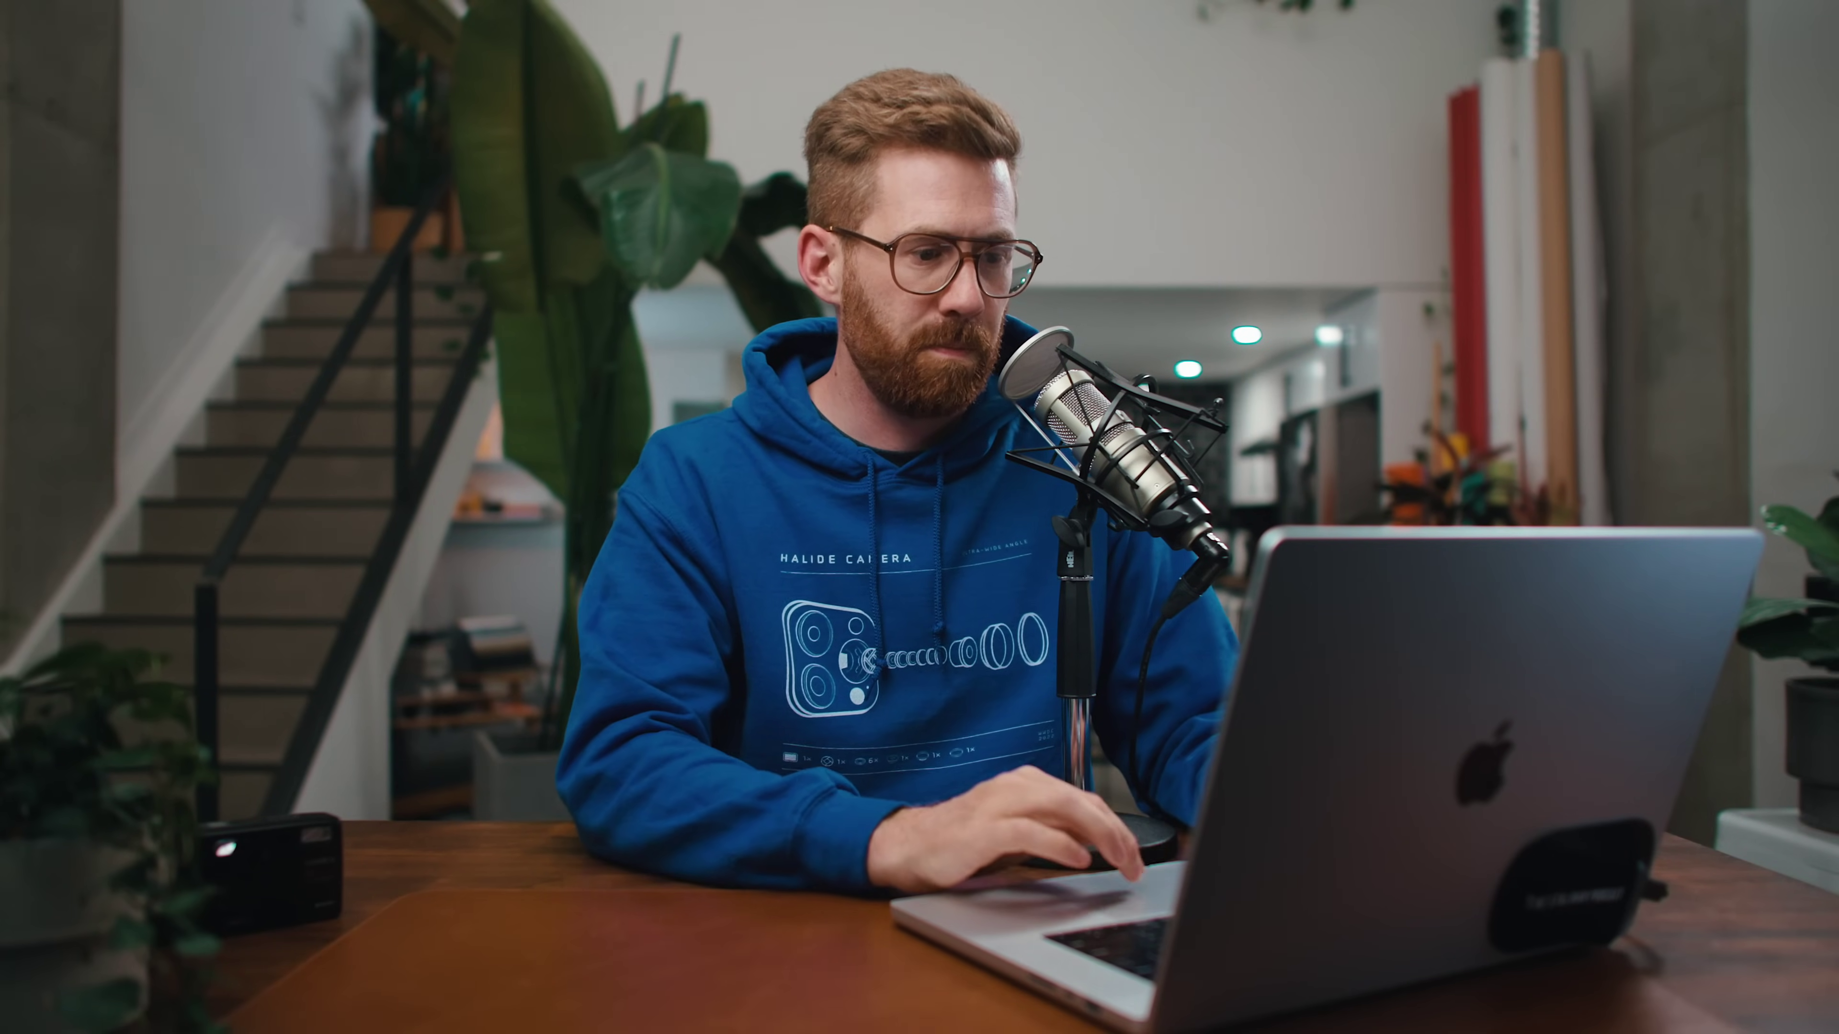
Step: Move the selected MOV clips from Downloads into the Videos folder and the JPG pictures into the Photos folder
shift+click(976, 547)
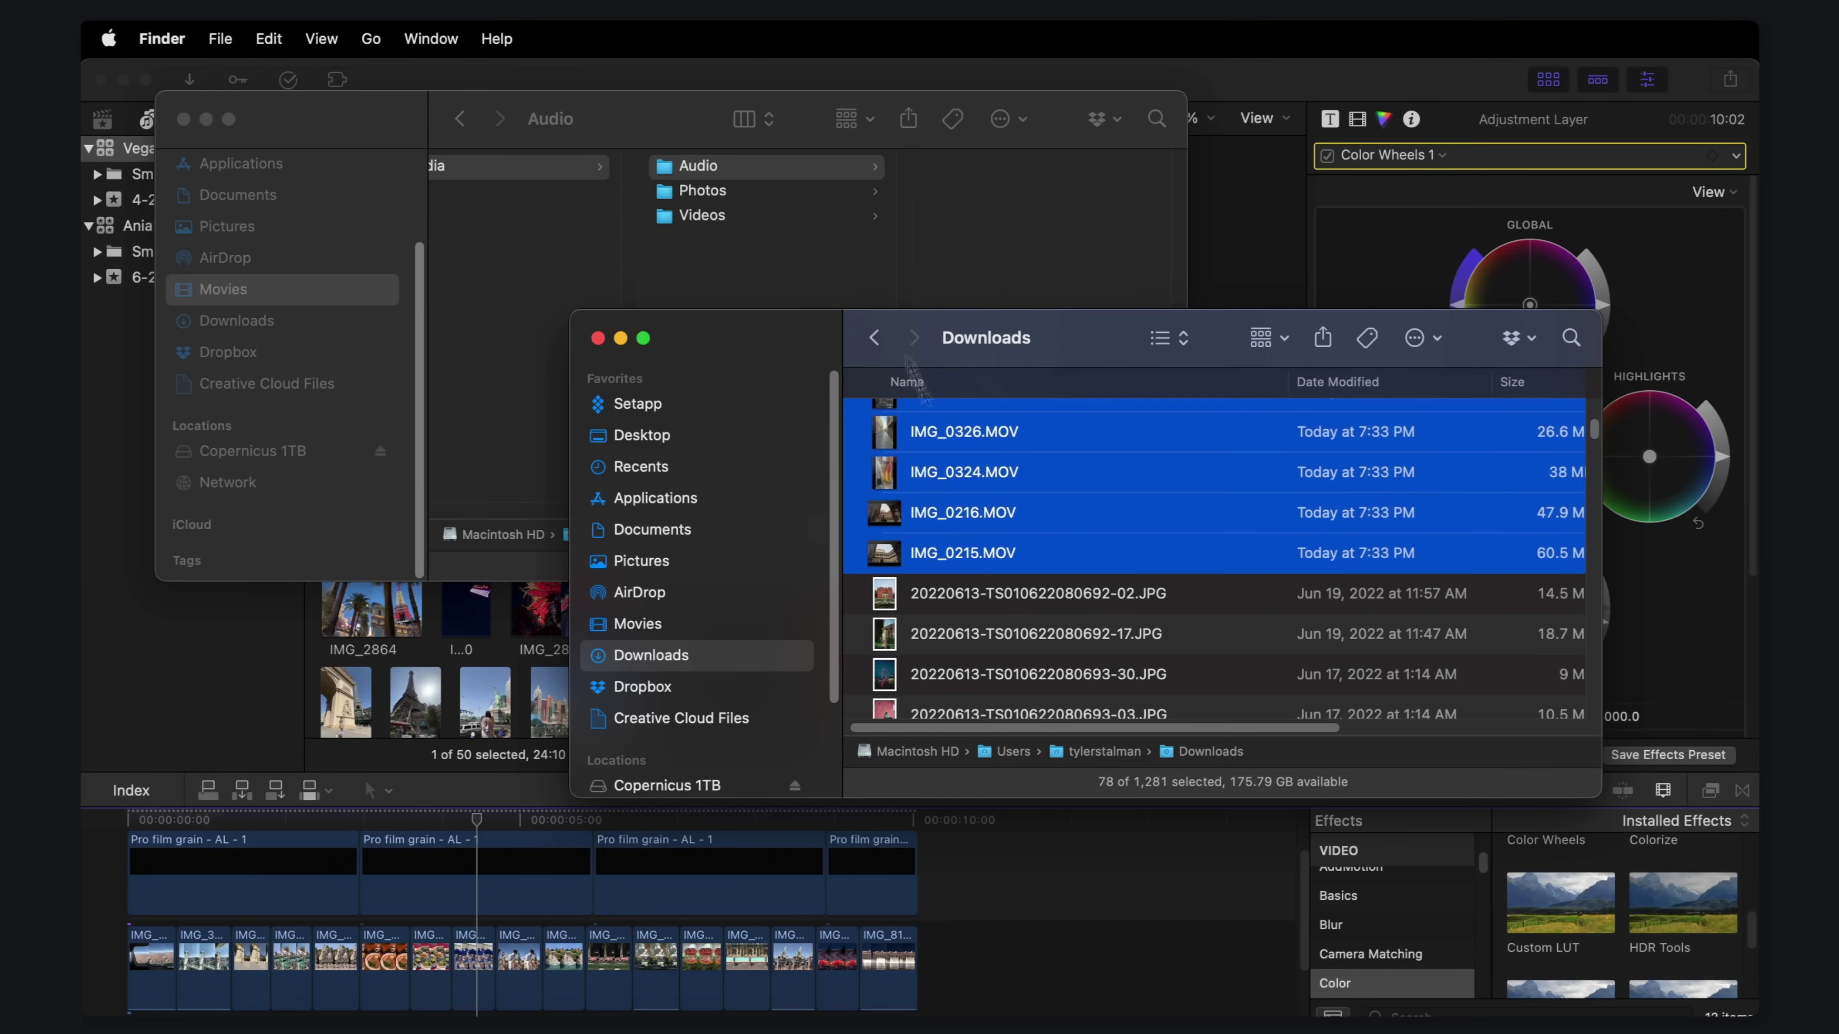
drag(913, 373, 716, 226)
shift+click(1033, 693)
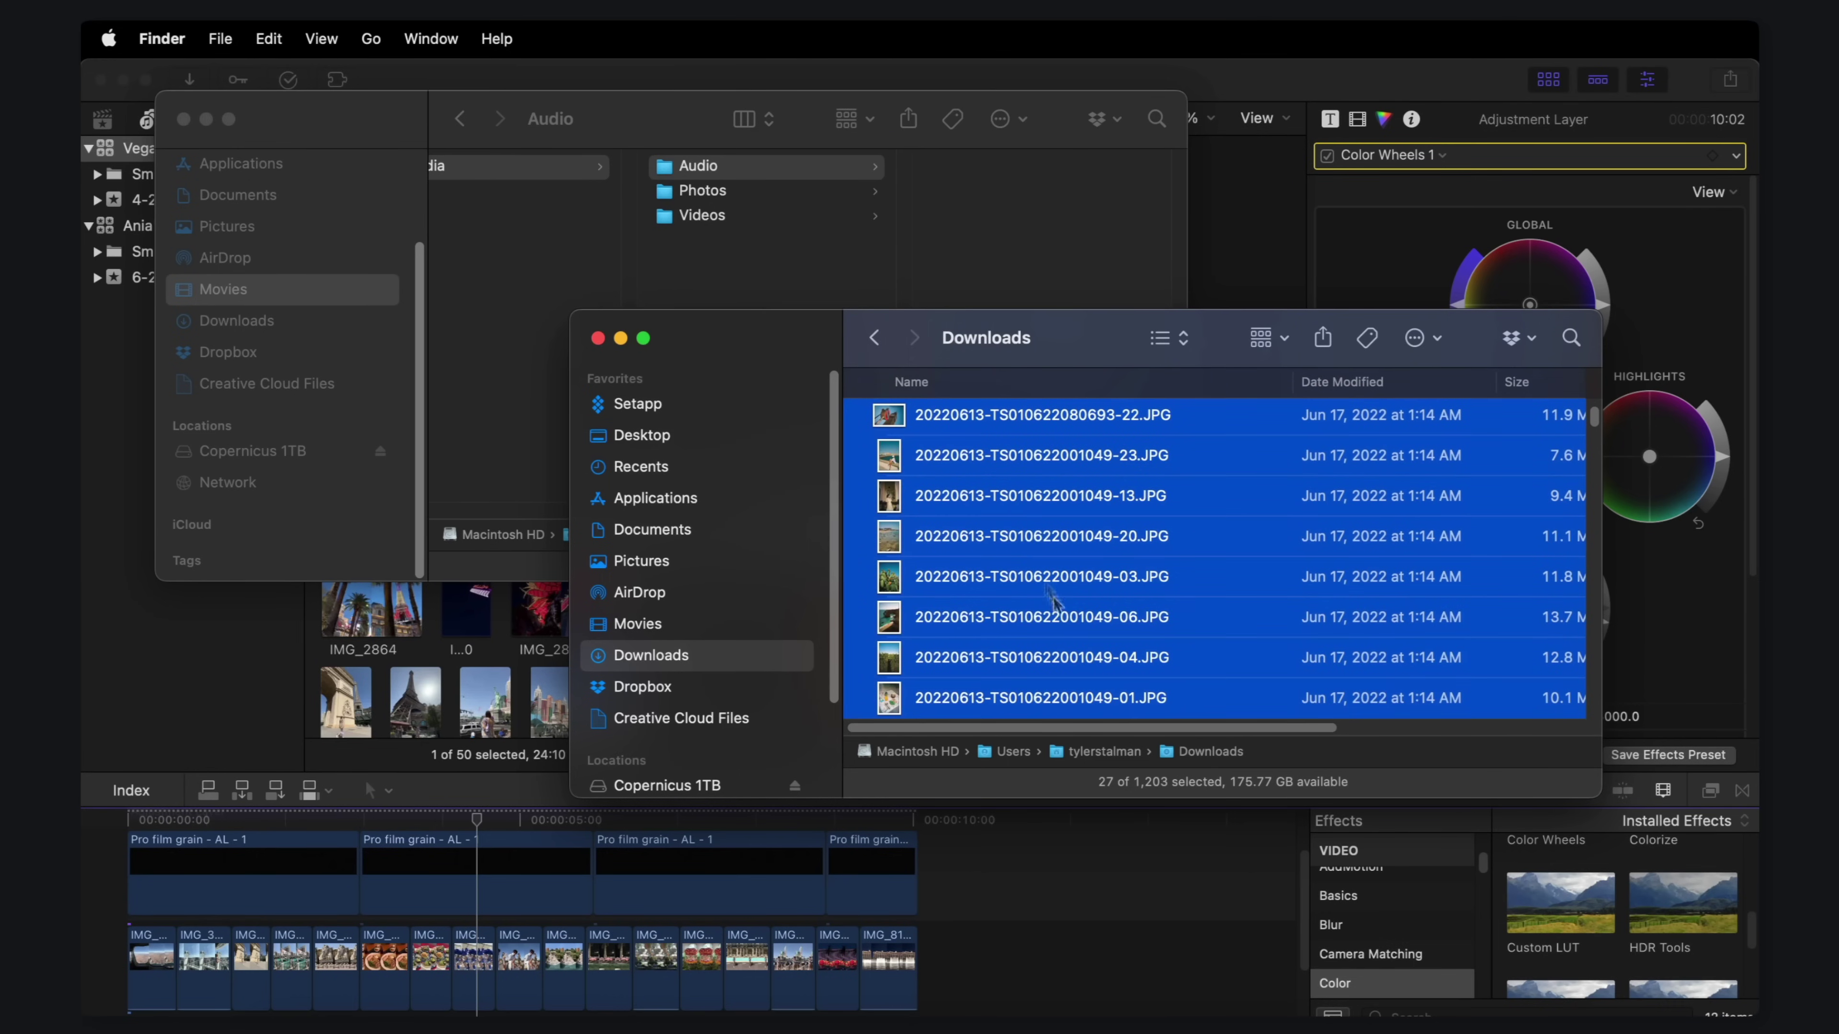
drag(1053, 601, 698, 186)
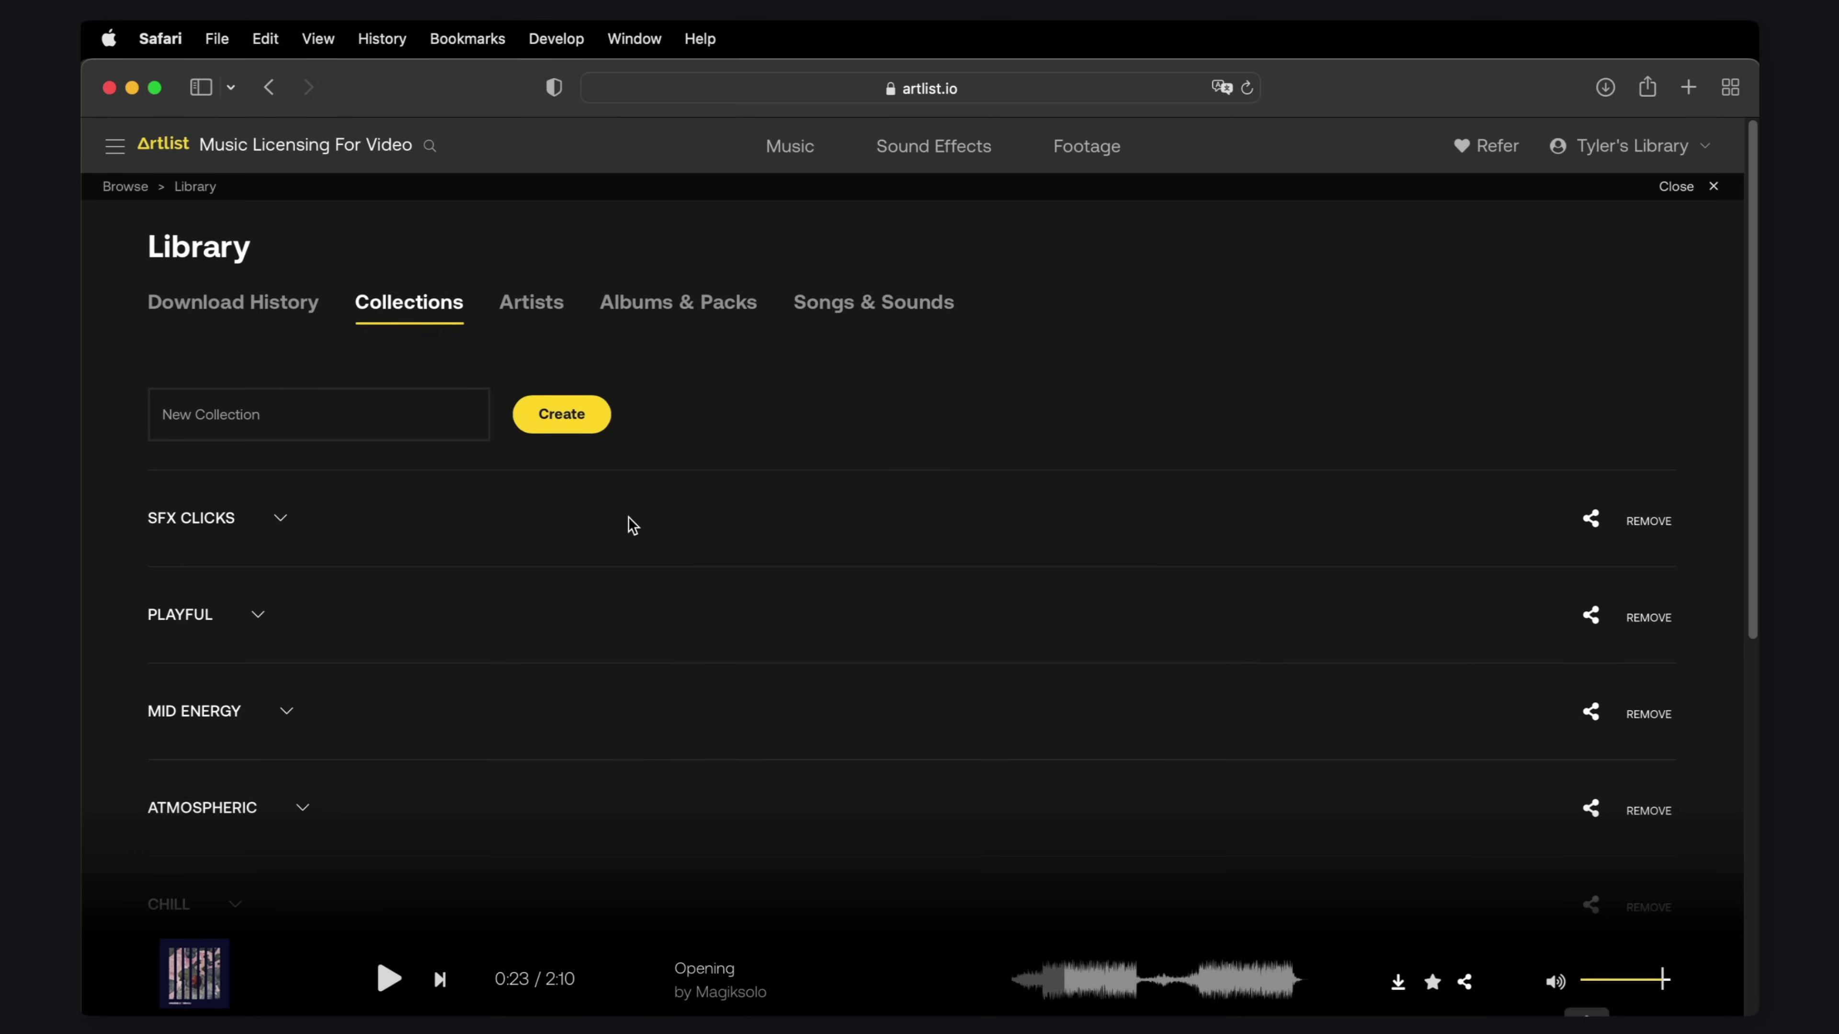
Step: Switch to Artlist and download the song Opening by Magiksolo from the Playful collection into the Eurotrip Film project's Audio folder
scroll(633, 526, down, 1)
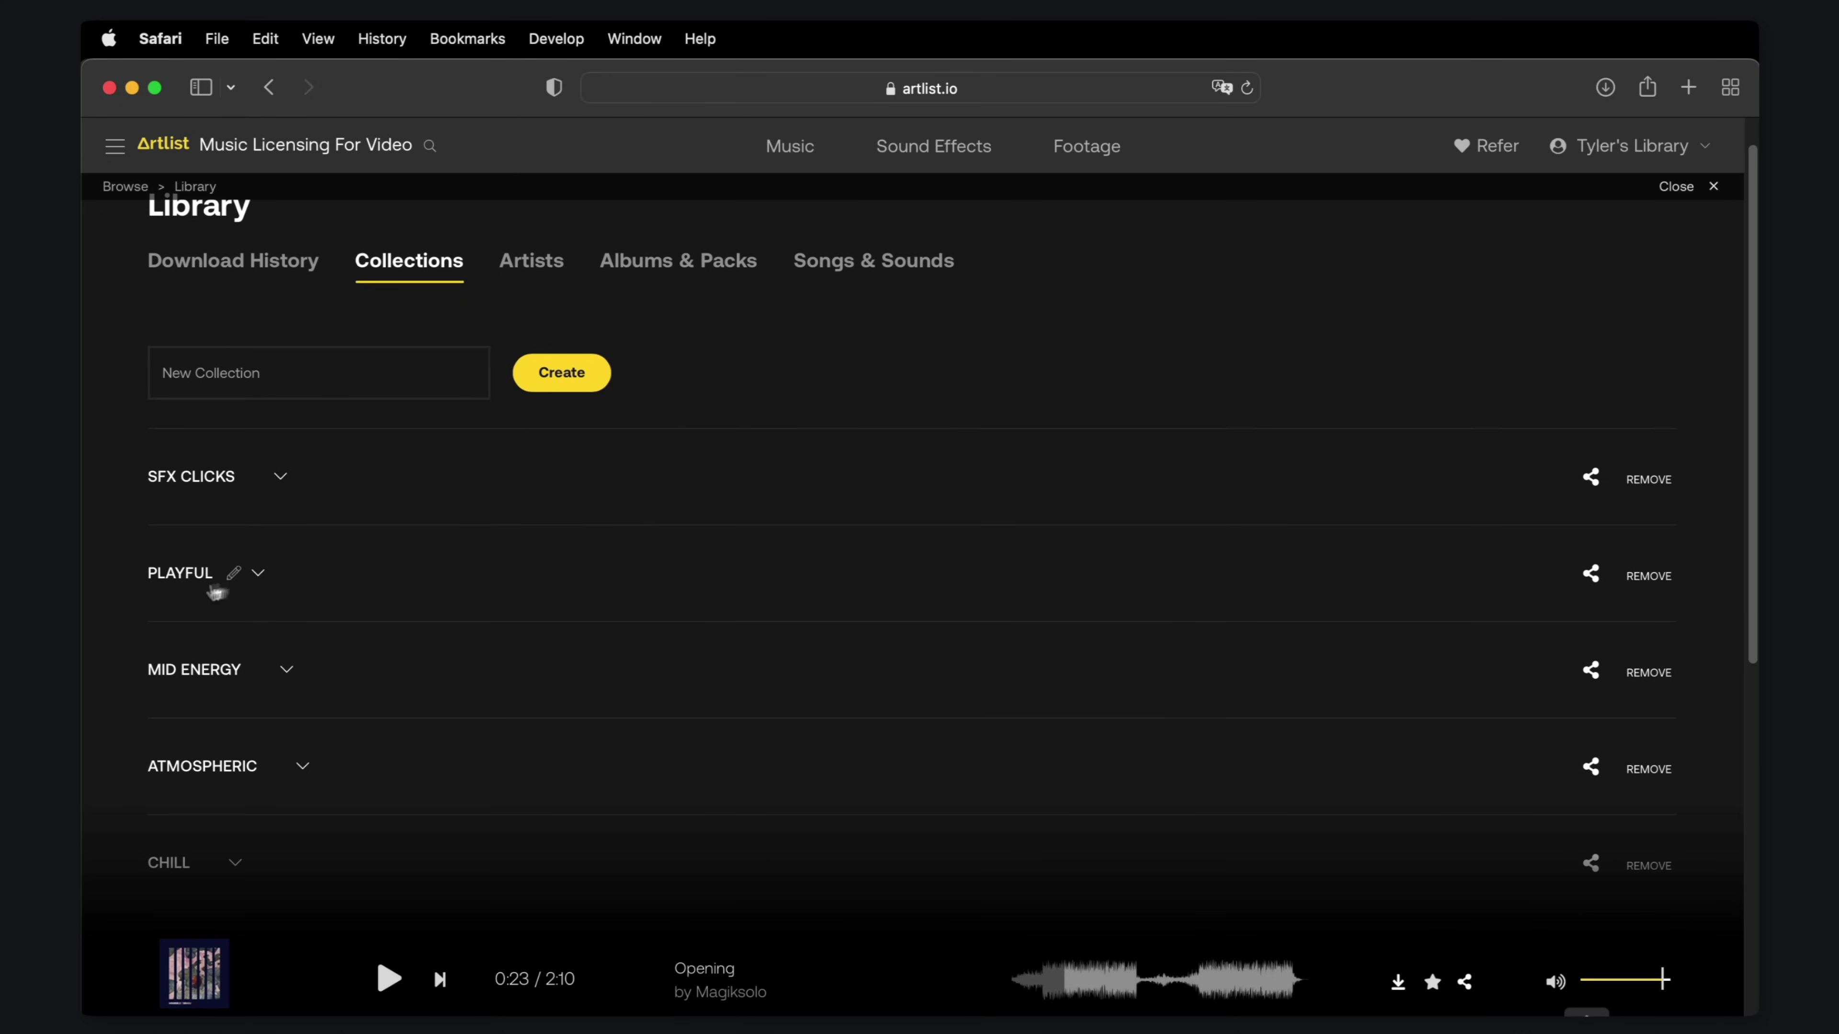
click(258, 574)
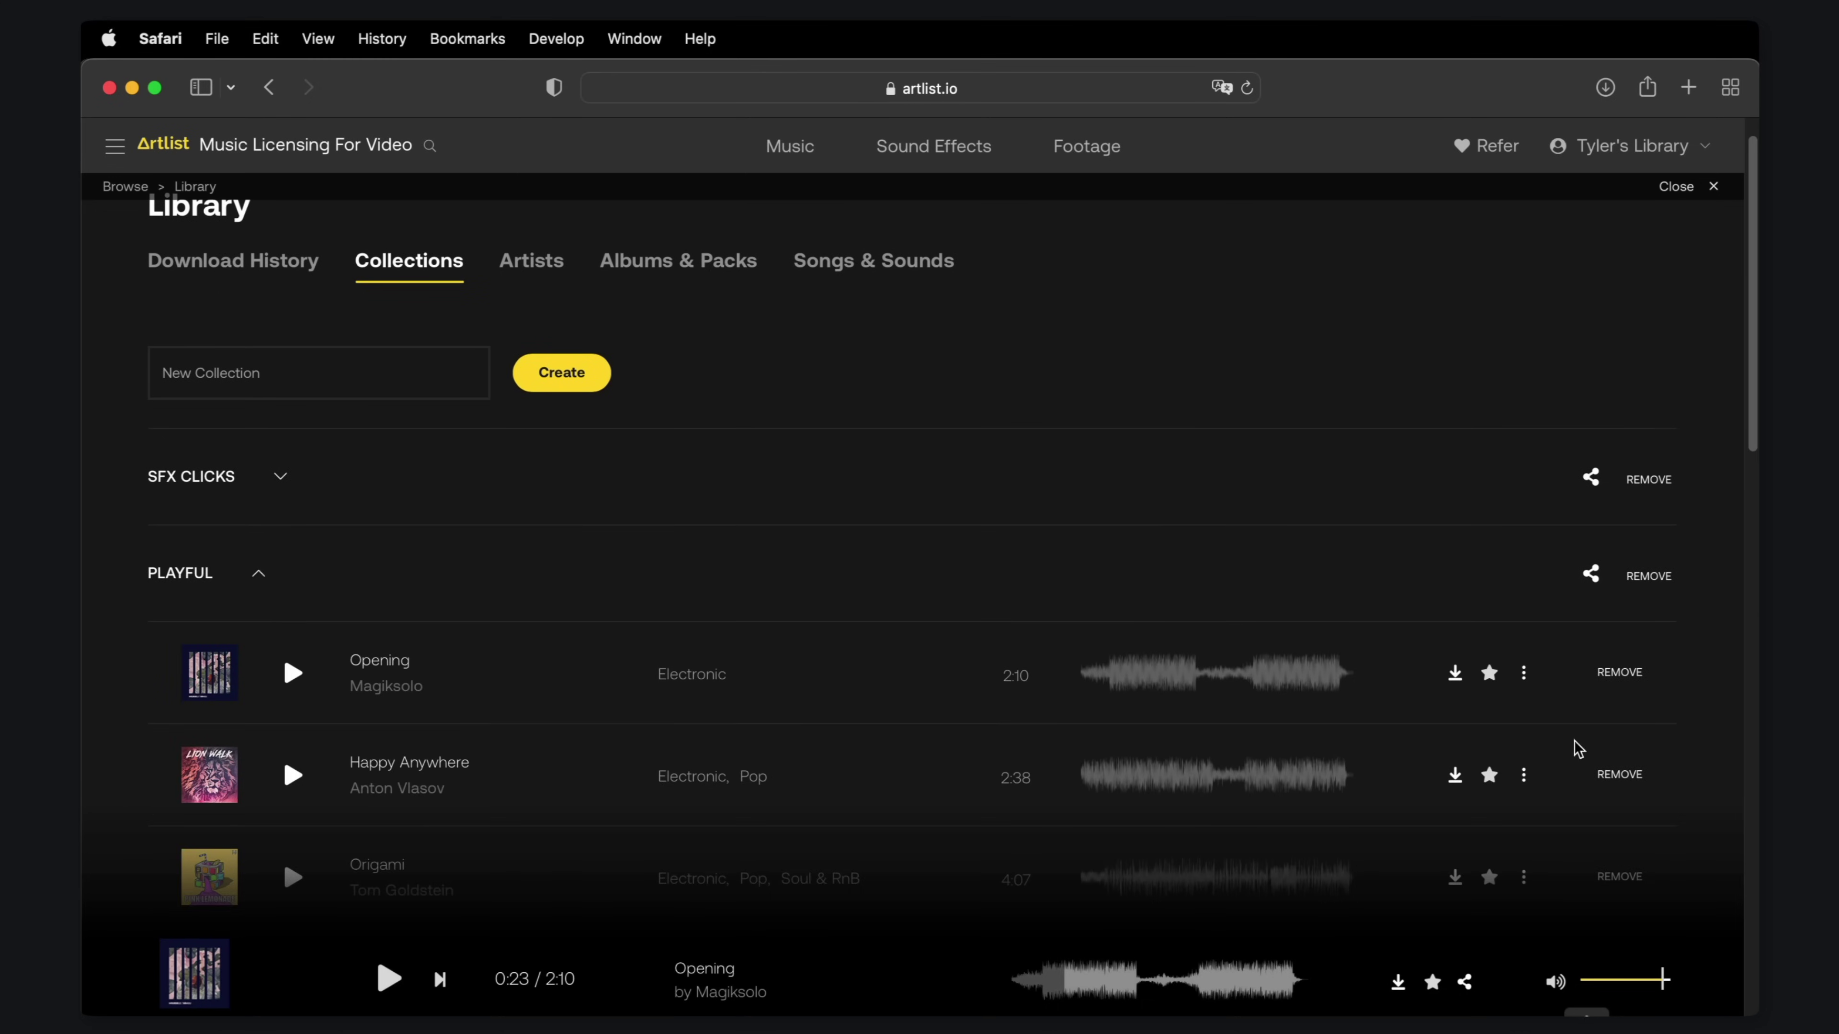
click(1433, 673)
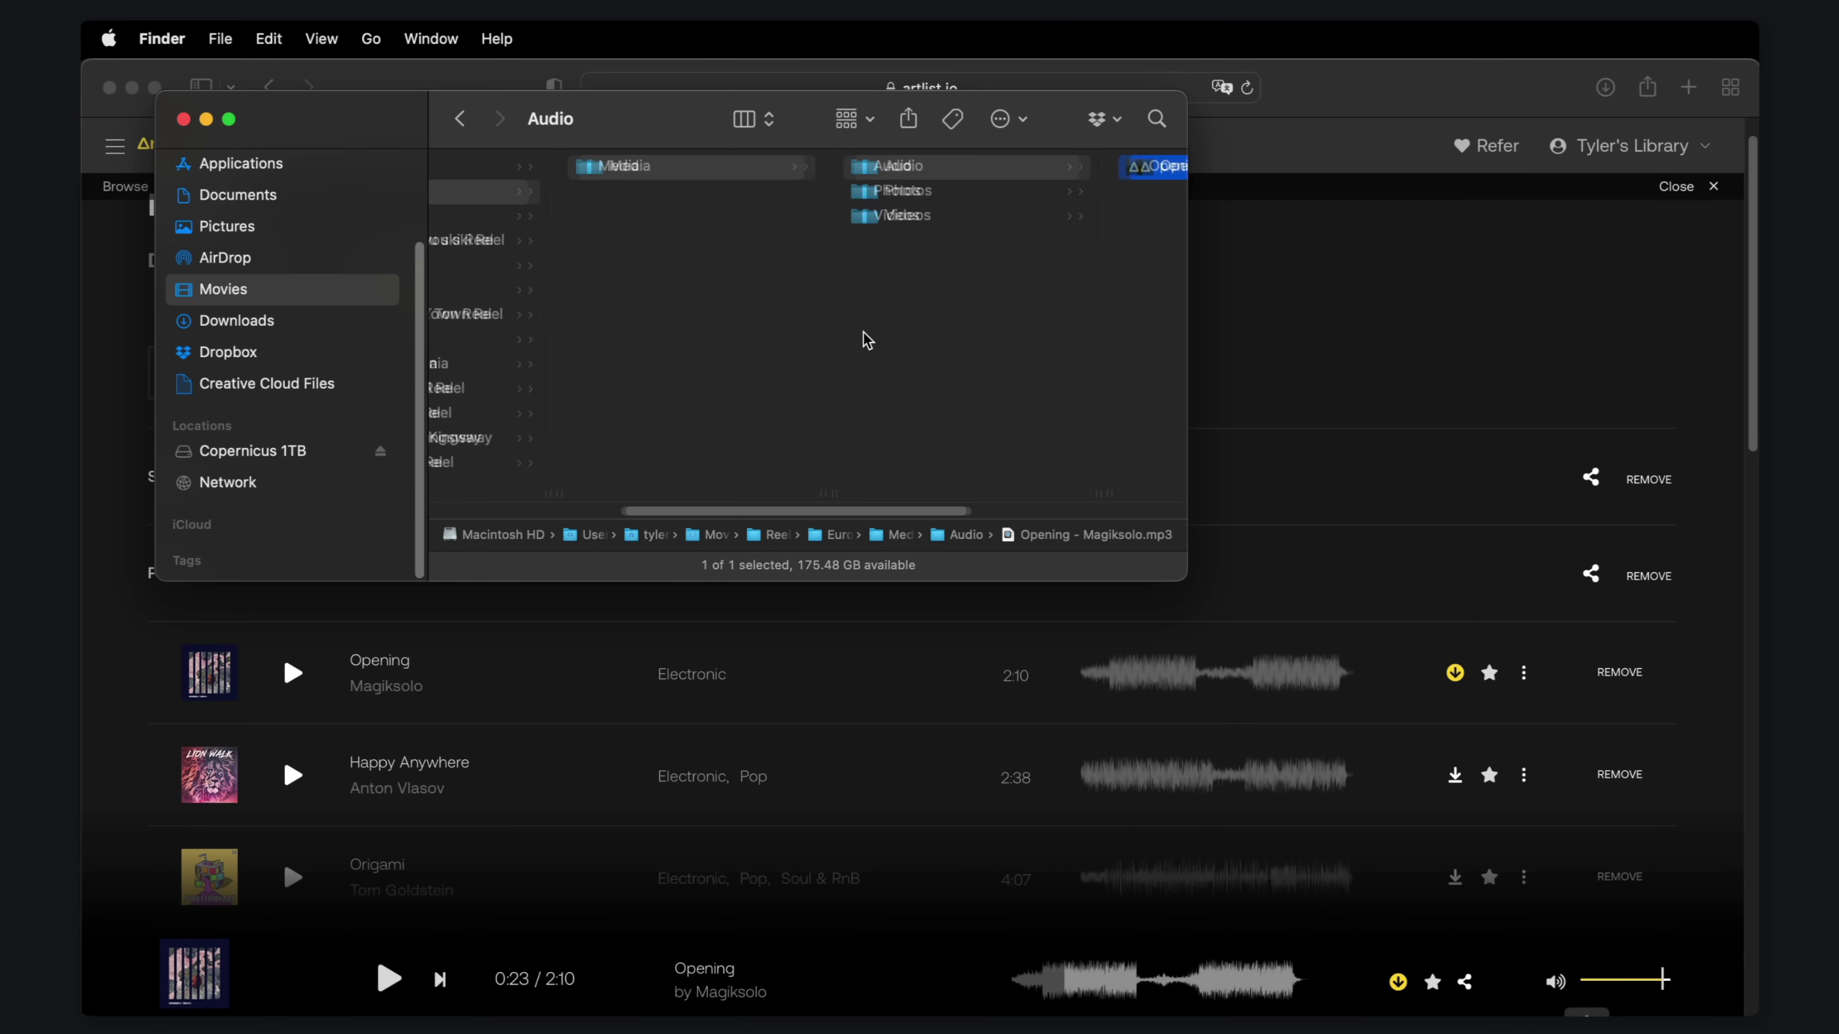
click(730, 355)
Step: Switch to Final Cut Pro and create a new library named Eurotrip Film inside the Eurotrip Film folder
key(super+Tab)
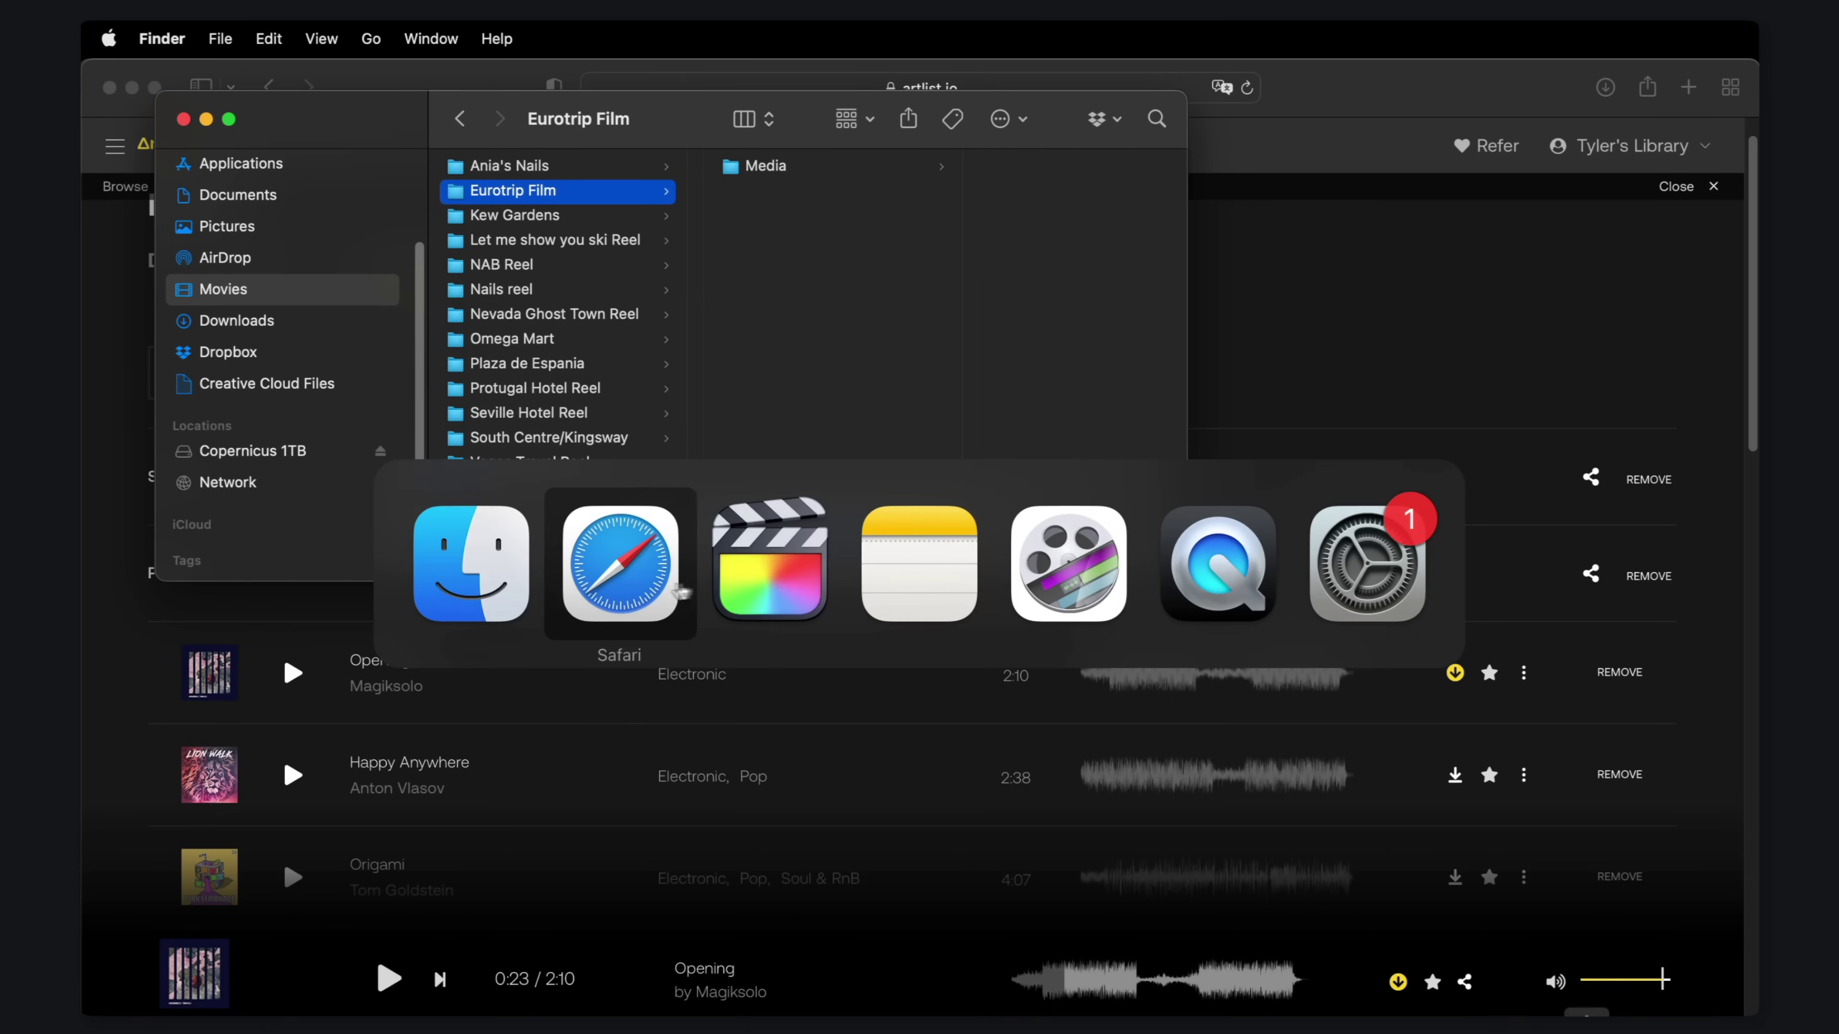
super+click(769, 585)
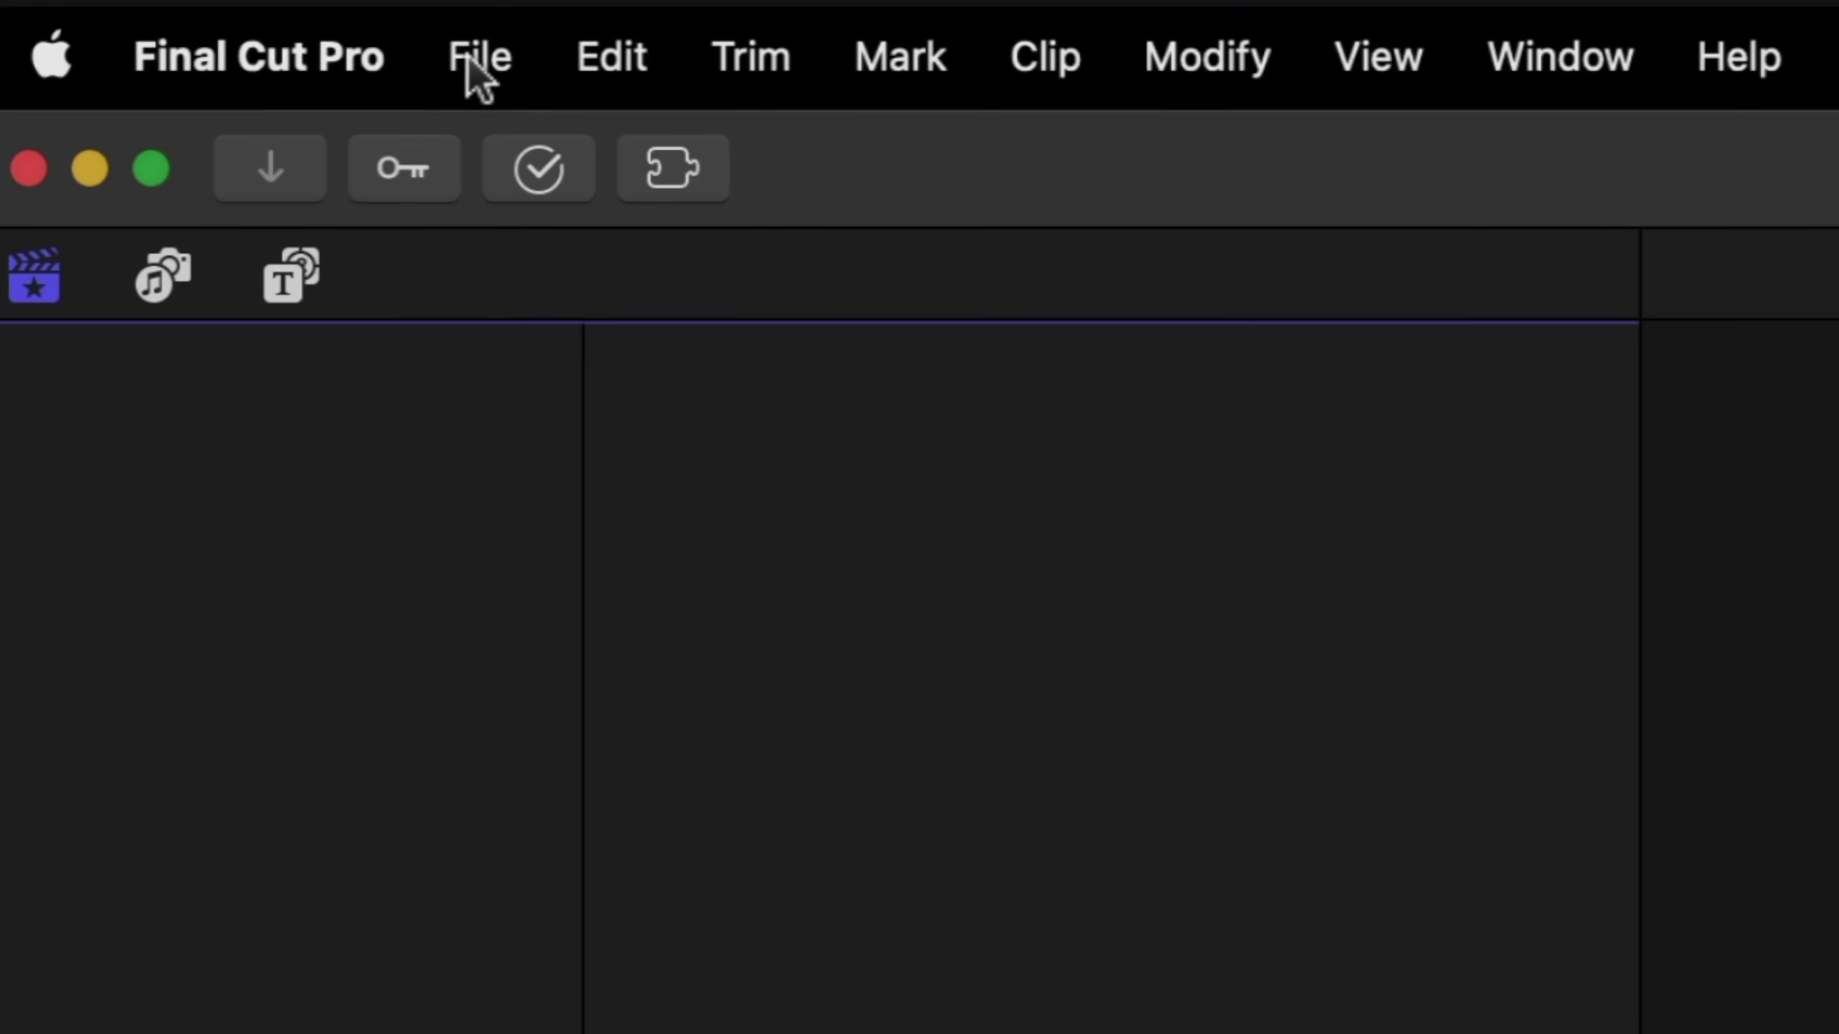
click(262, 38)
mouse_move(562, 180)
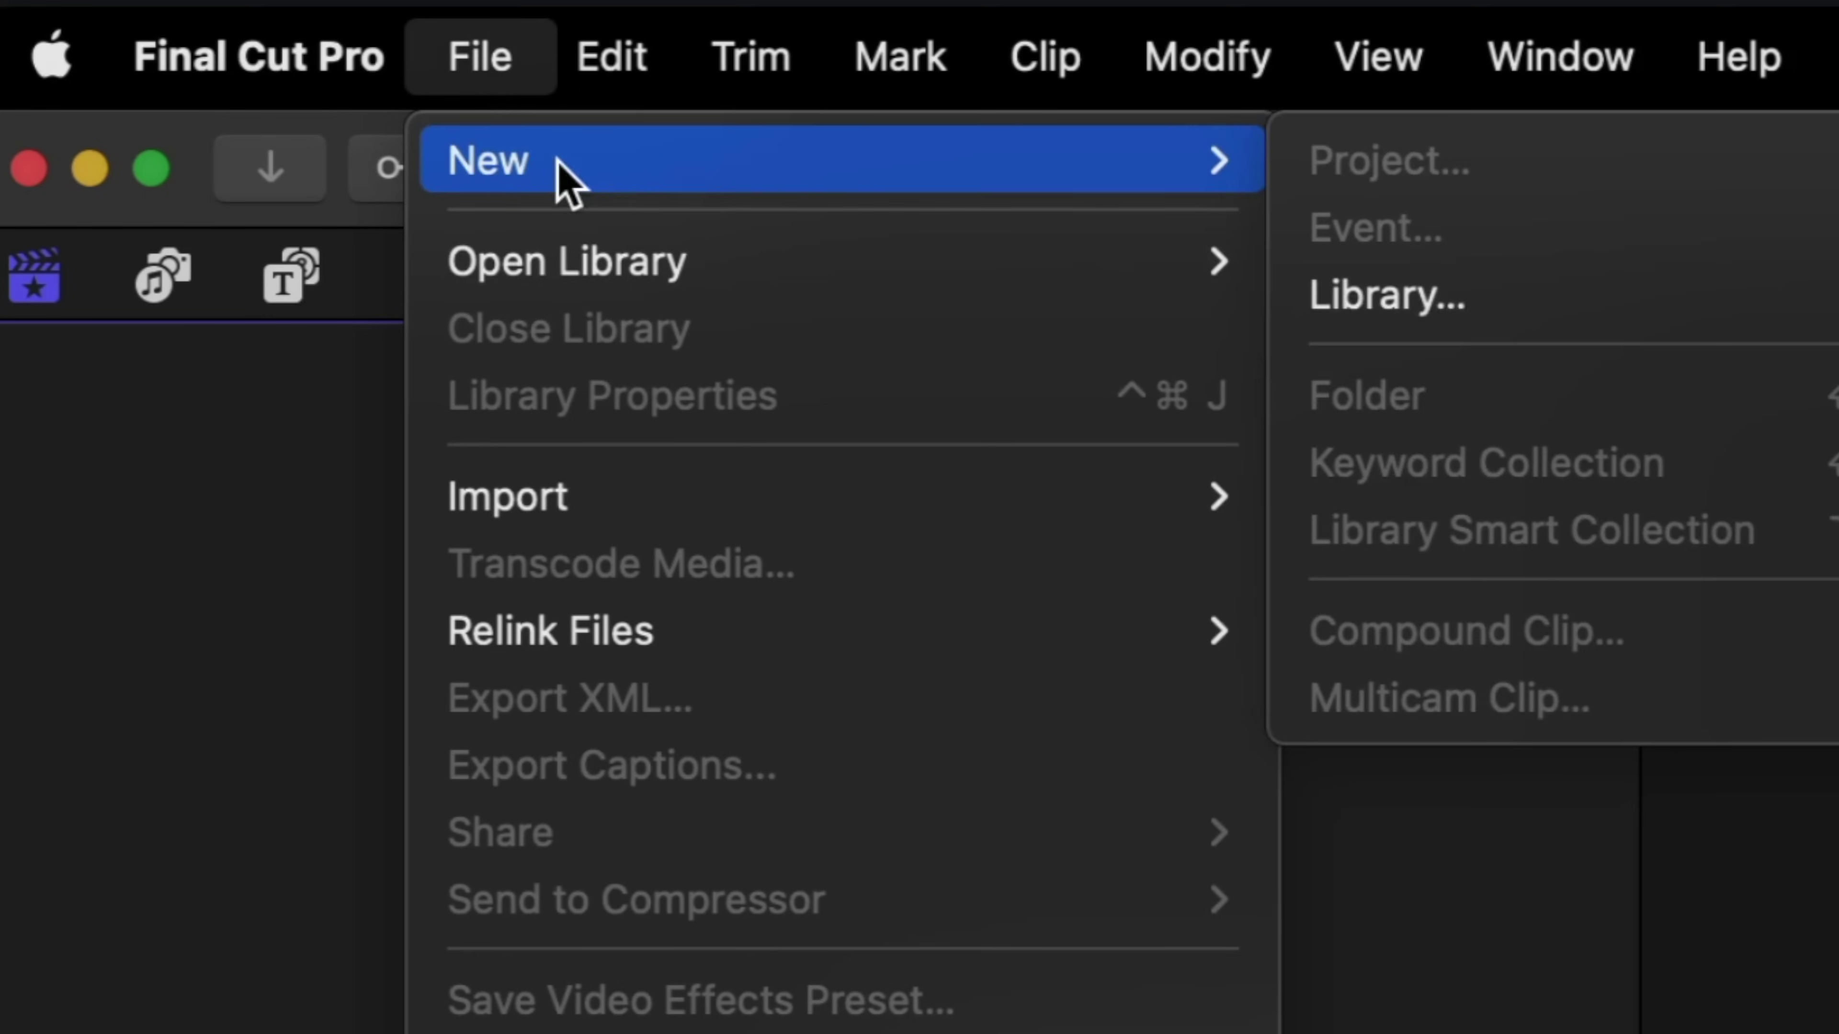
click(1432, 311)
text(Eurotrip Film)
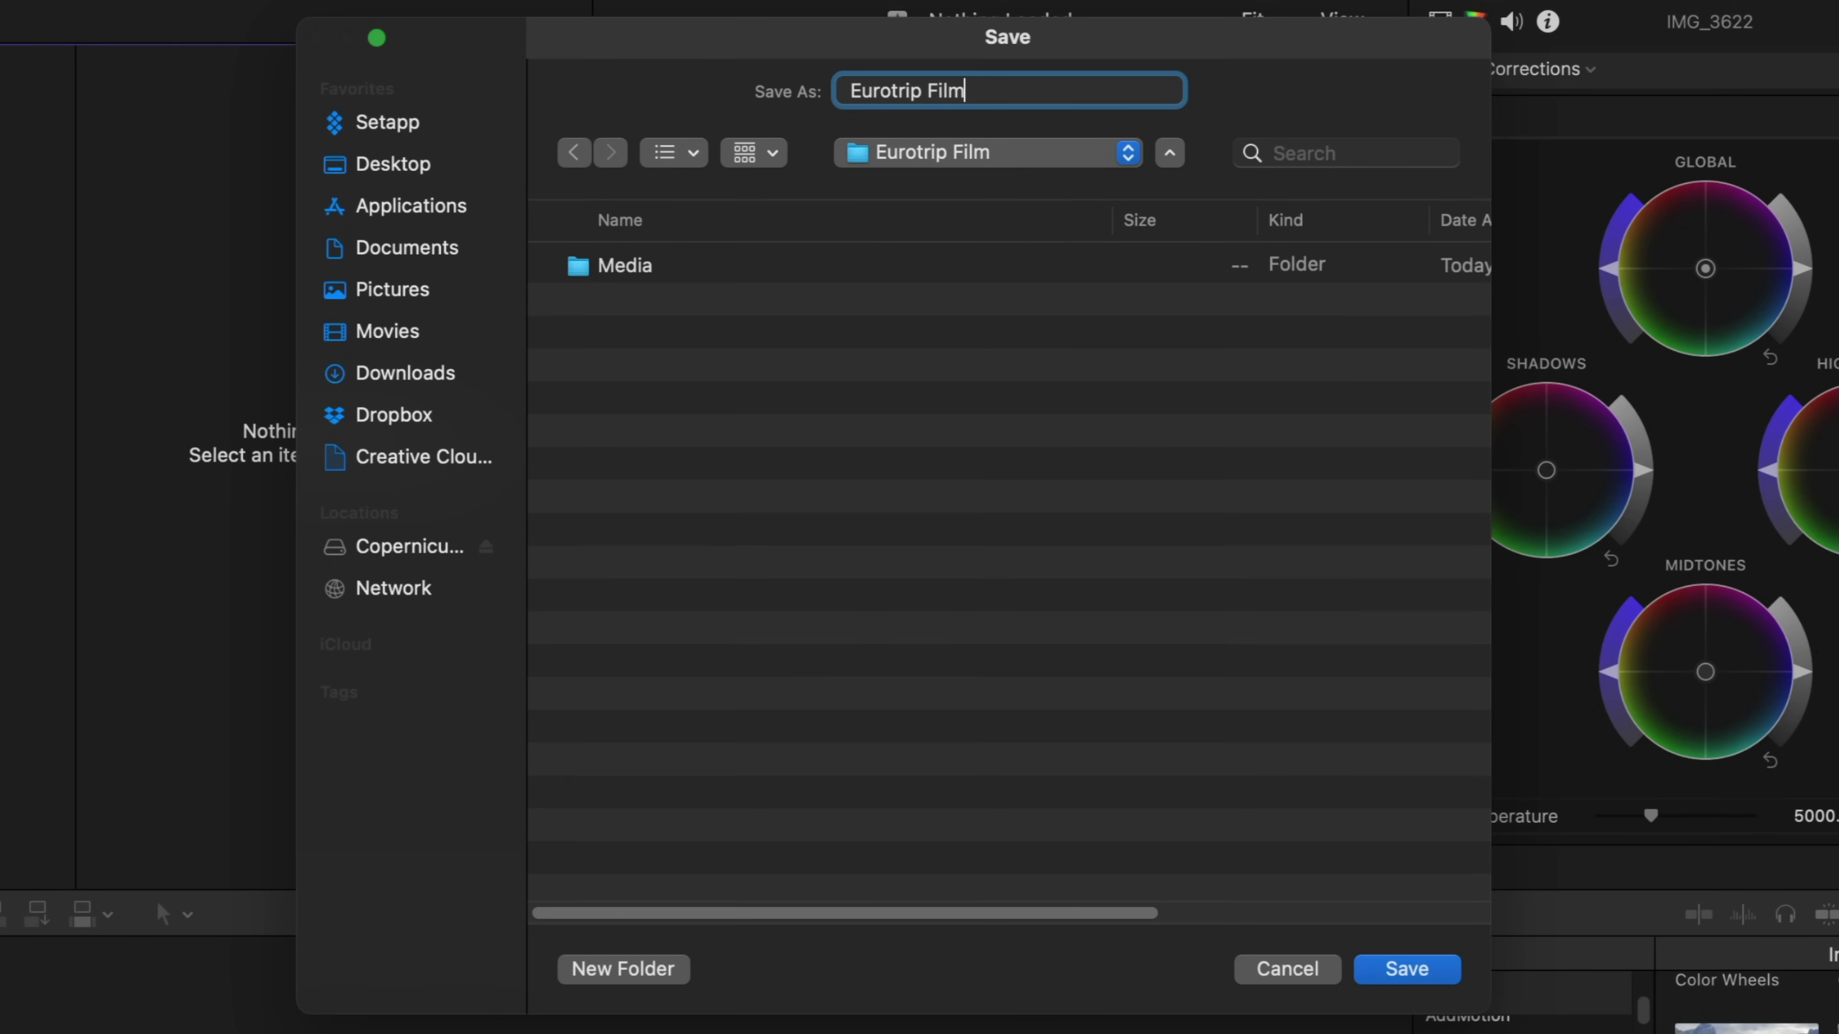
key(Return)
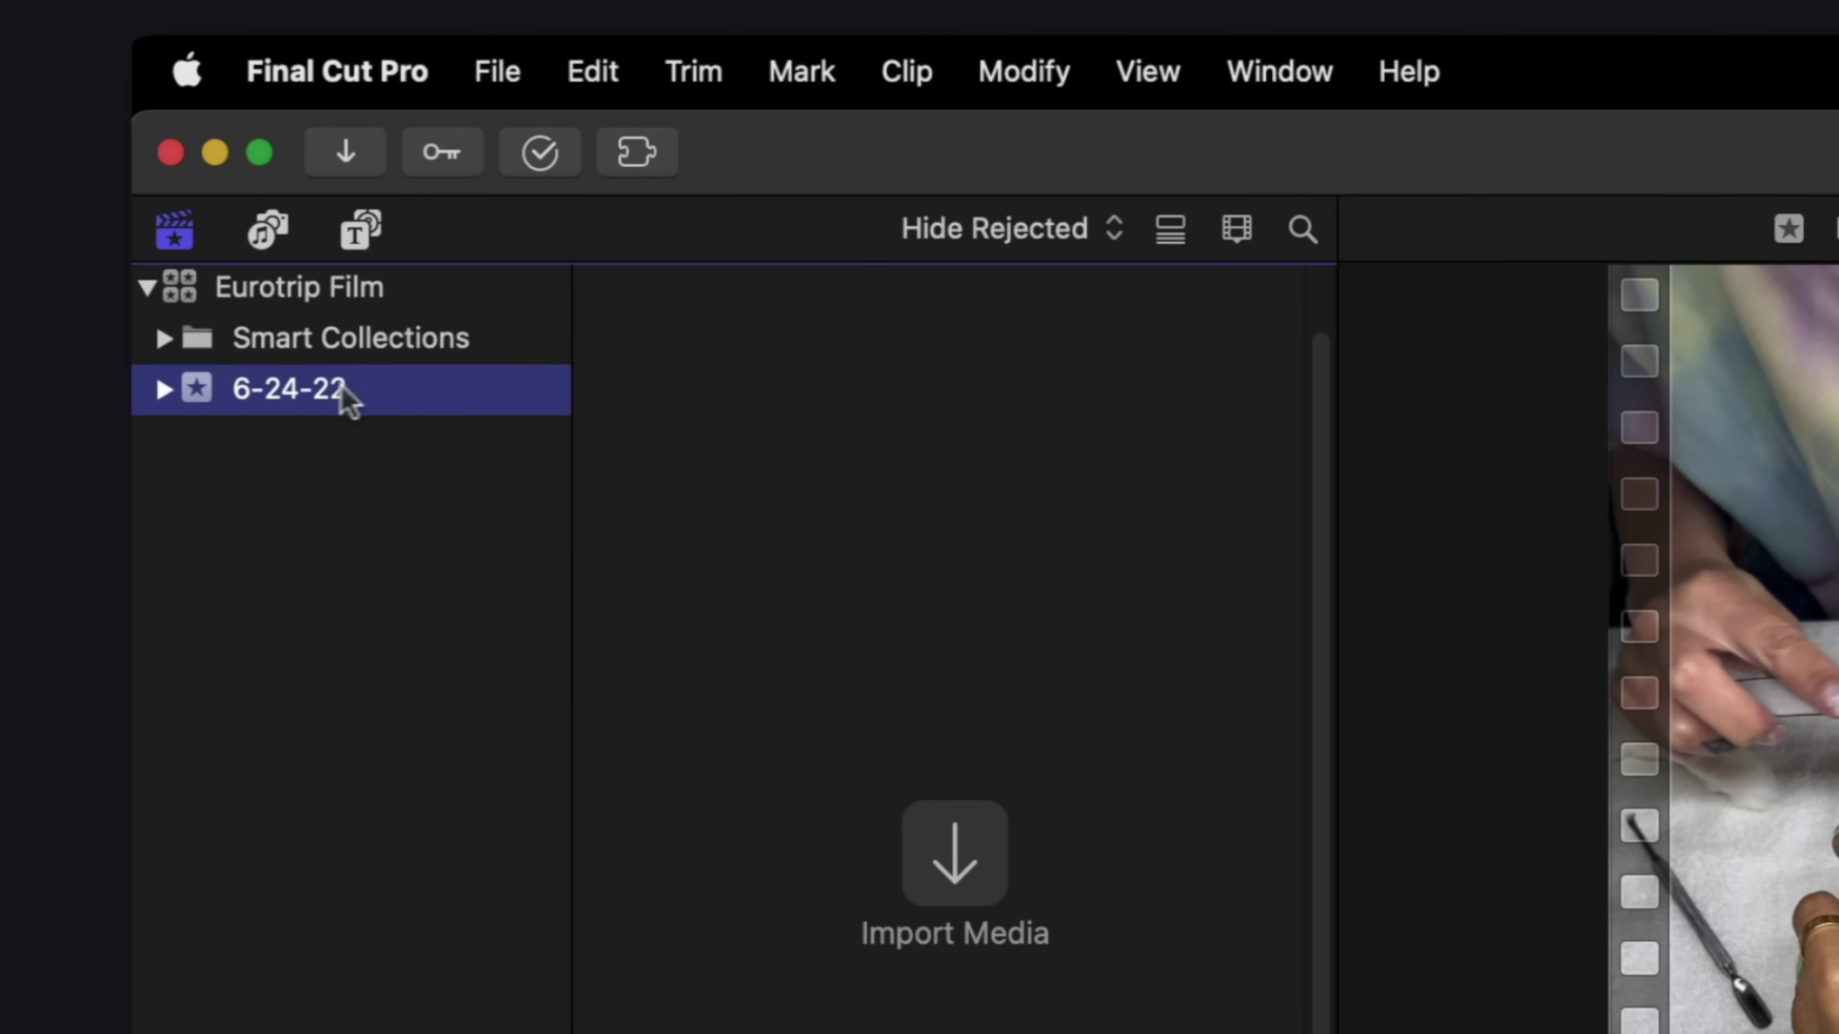
Step: Import everything in the Media folder into event 6-24-22, leaving the files in place with keywords from folders
click(396, 51)
click(403, 220)
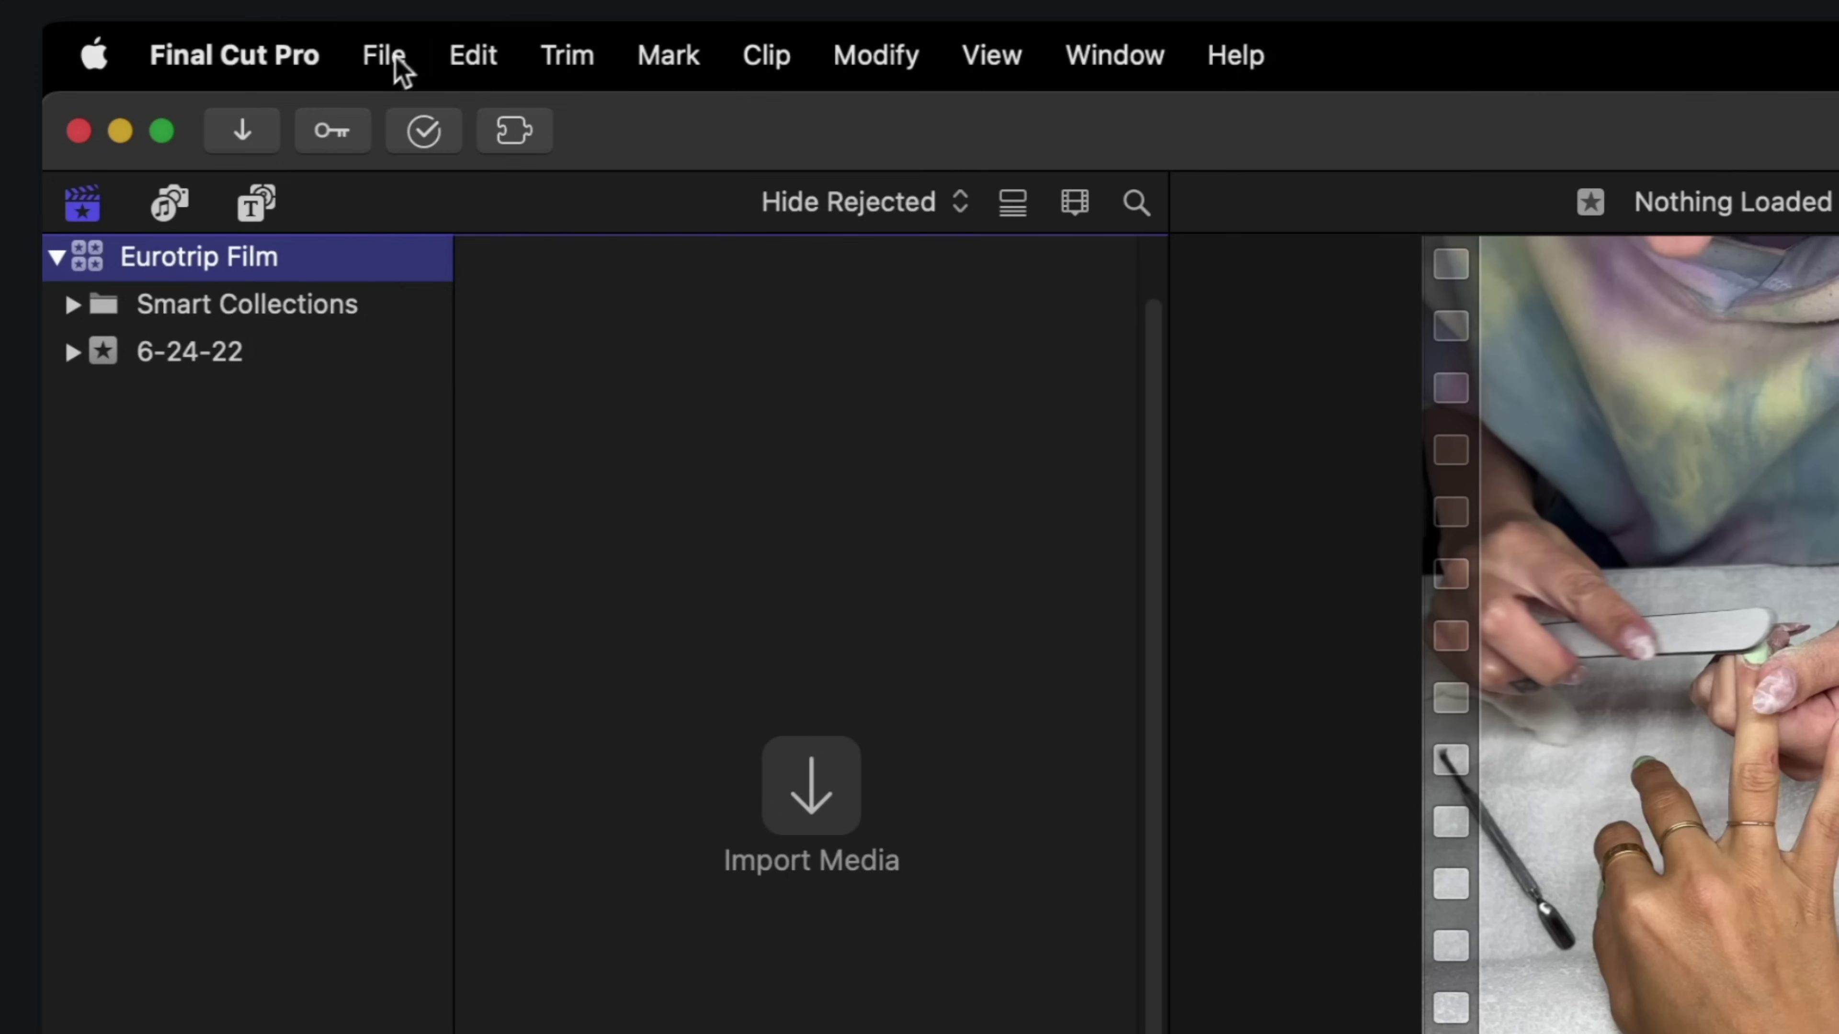
click(392, 66)
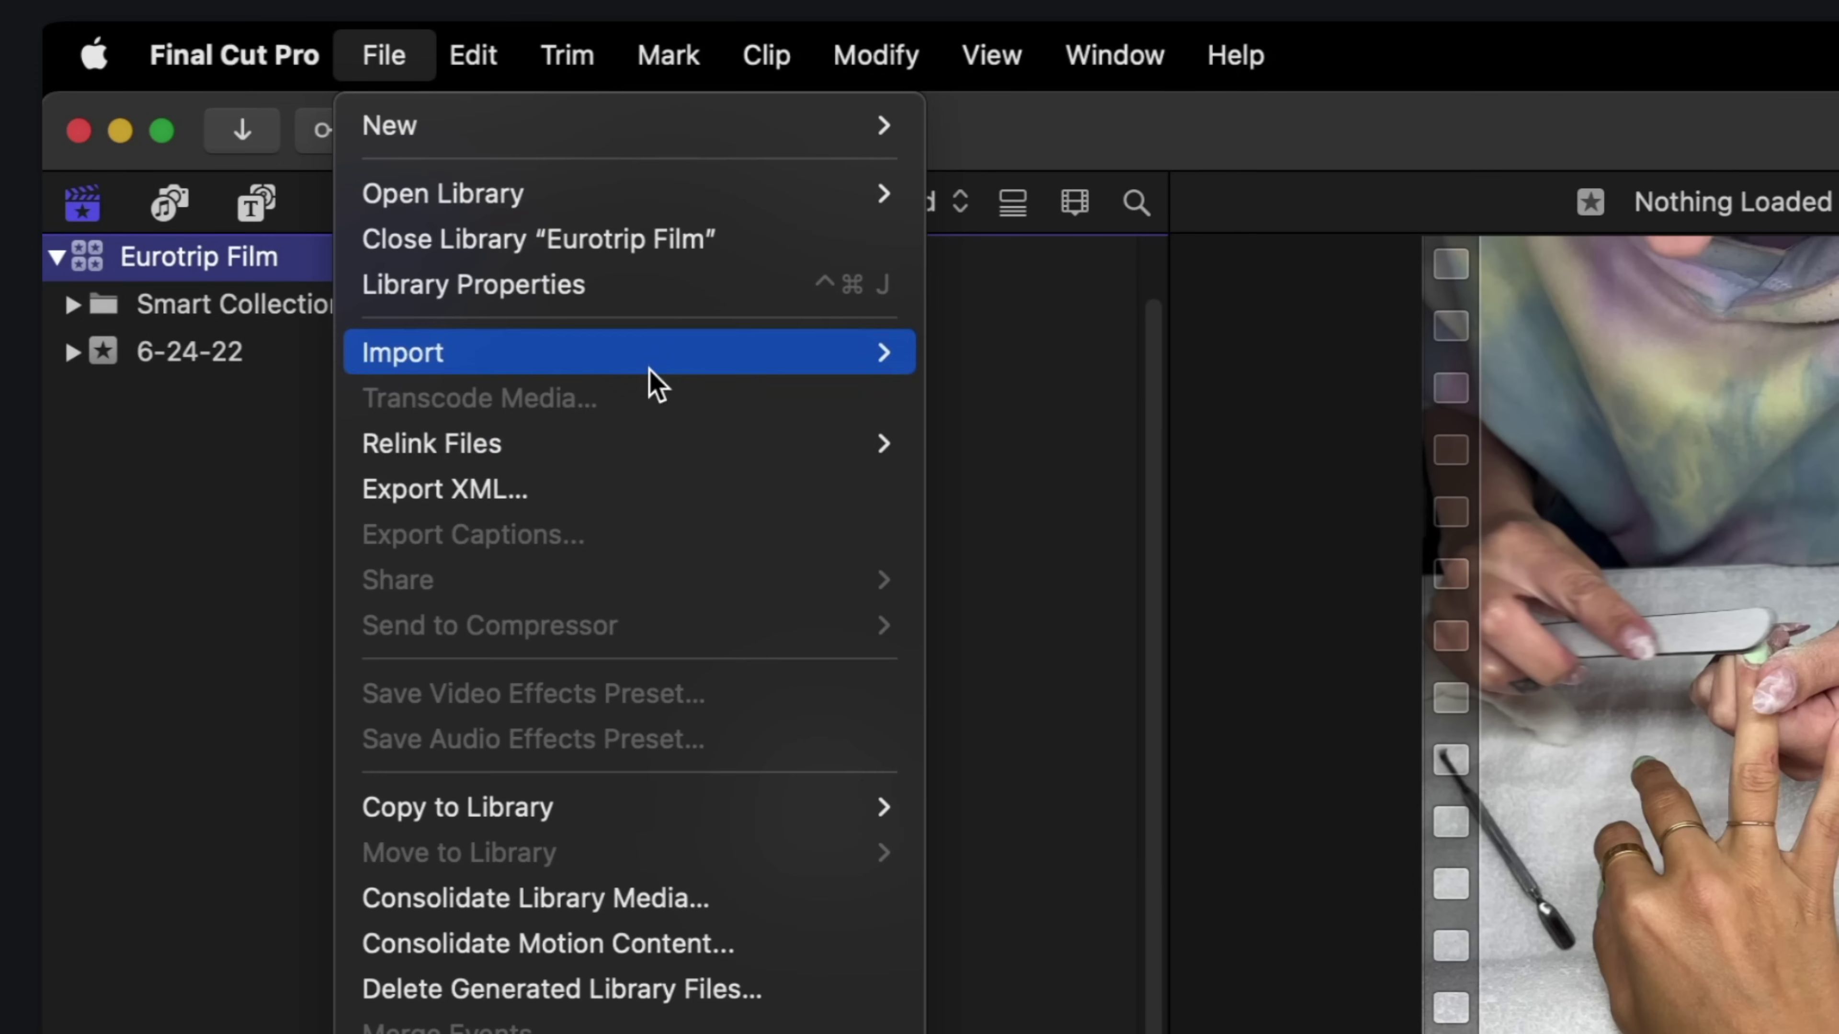
mouse_move(655, 384)
click(1029, 349)
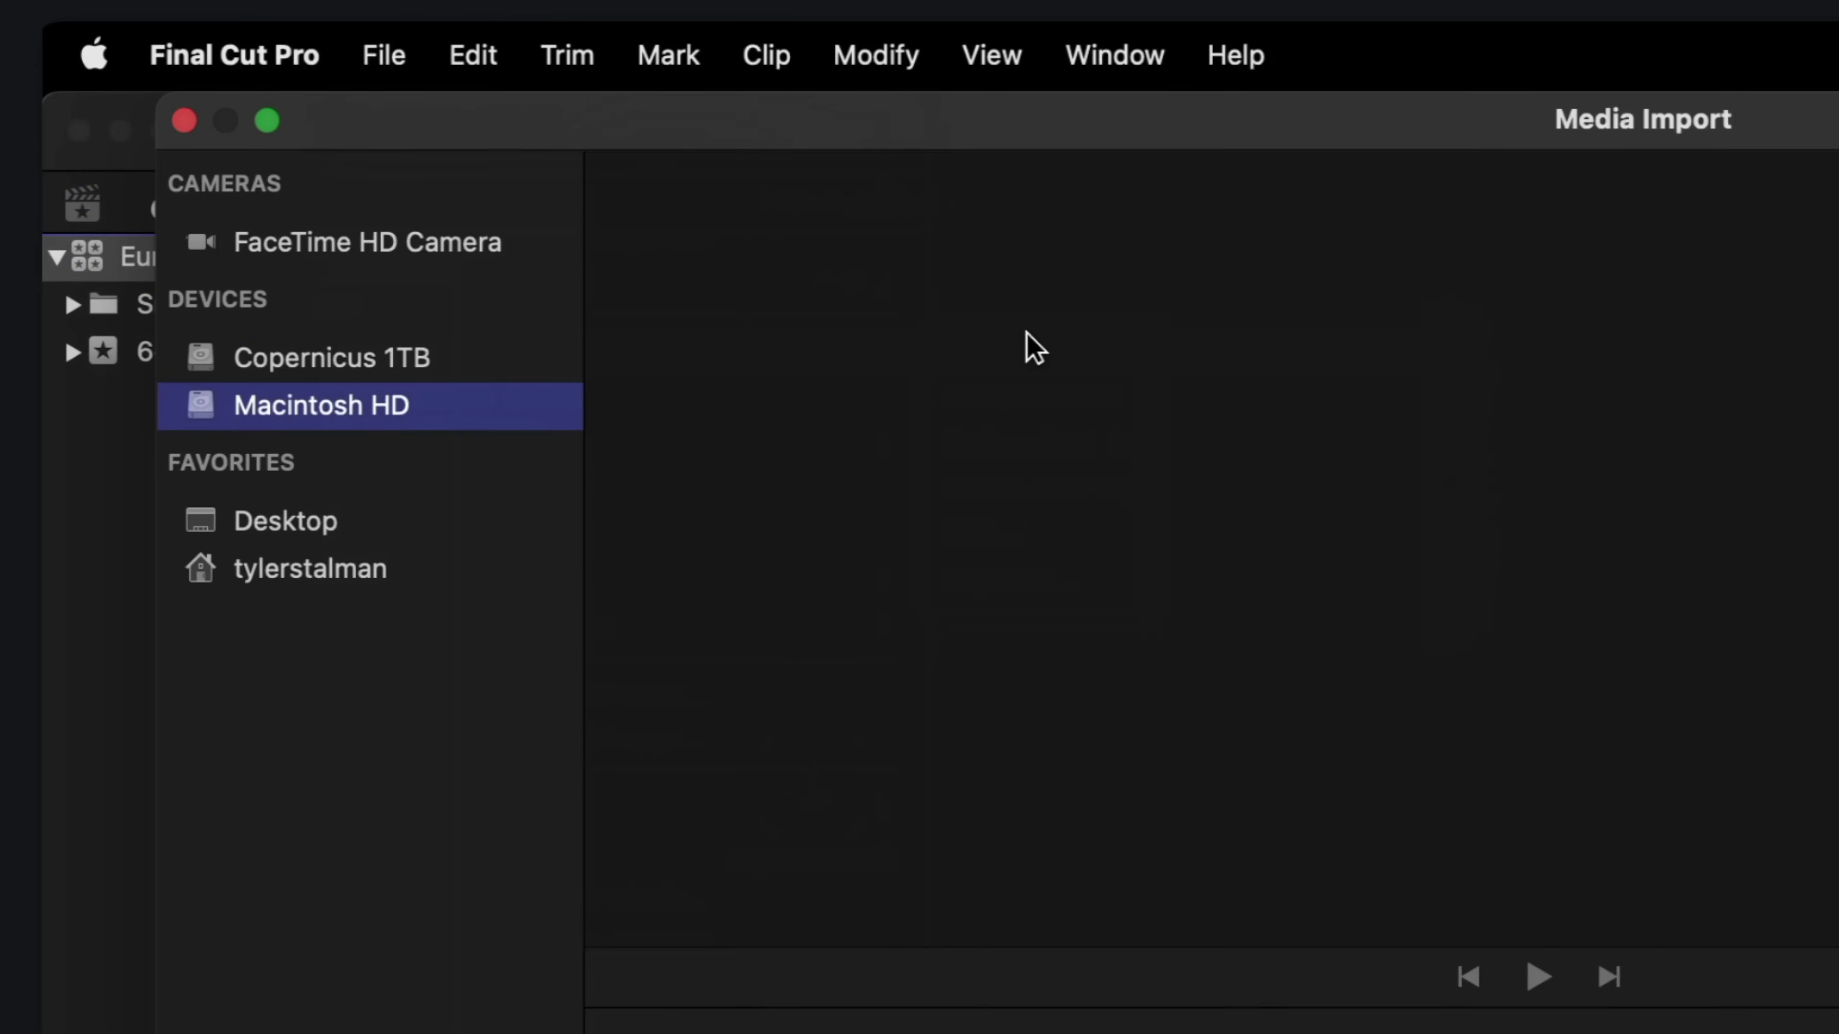
key(Down)
key(Down)
key(Down)
key(Down)
key(Down)
key(Down)
key(Down)
key(Down)
key(Down)
key(Down)
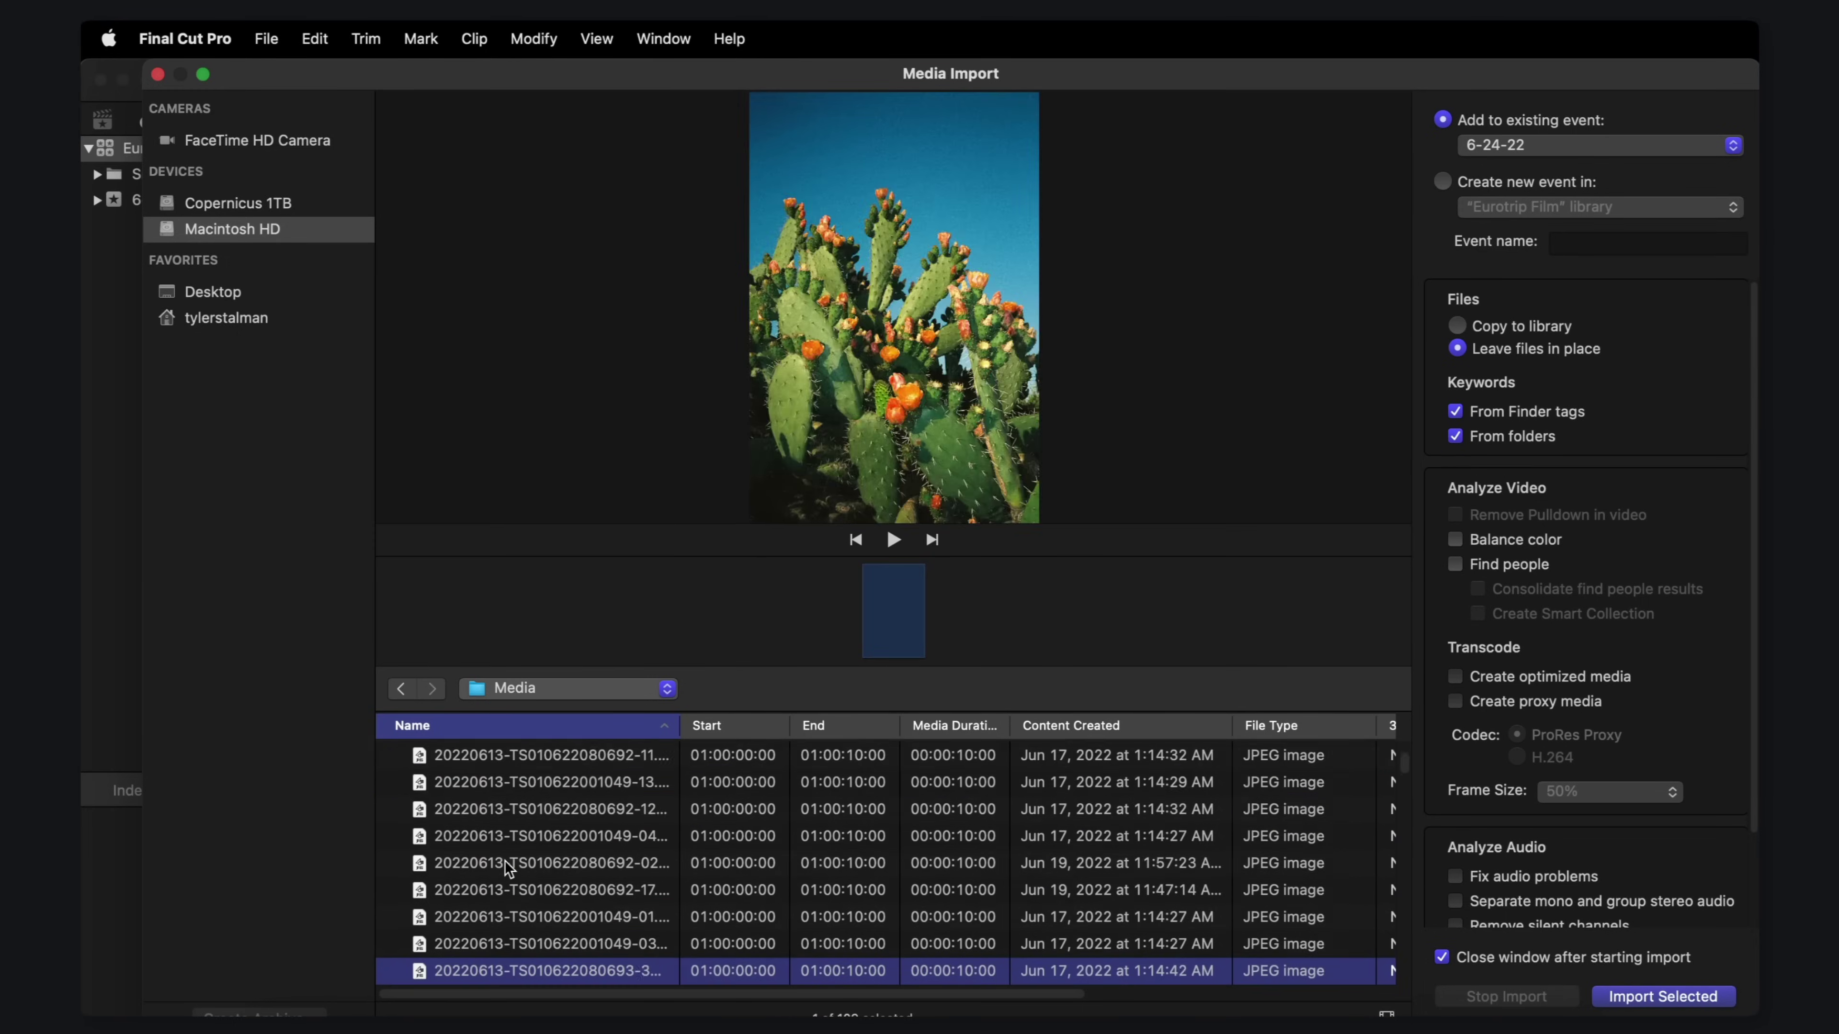
key(Down)
scroll(505, 860, up, 4)
click(451, 779)
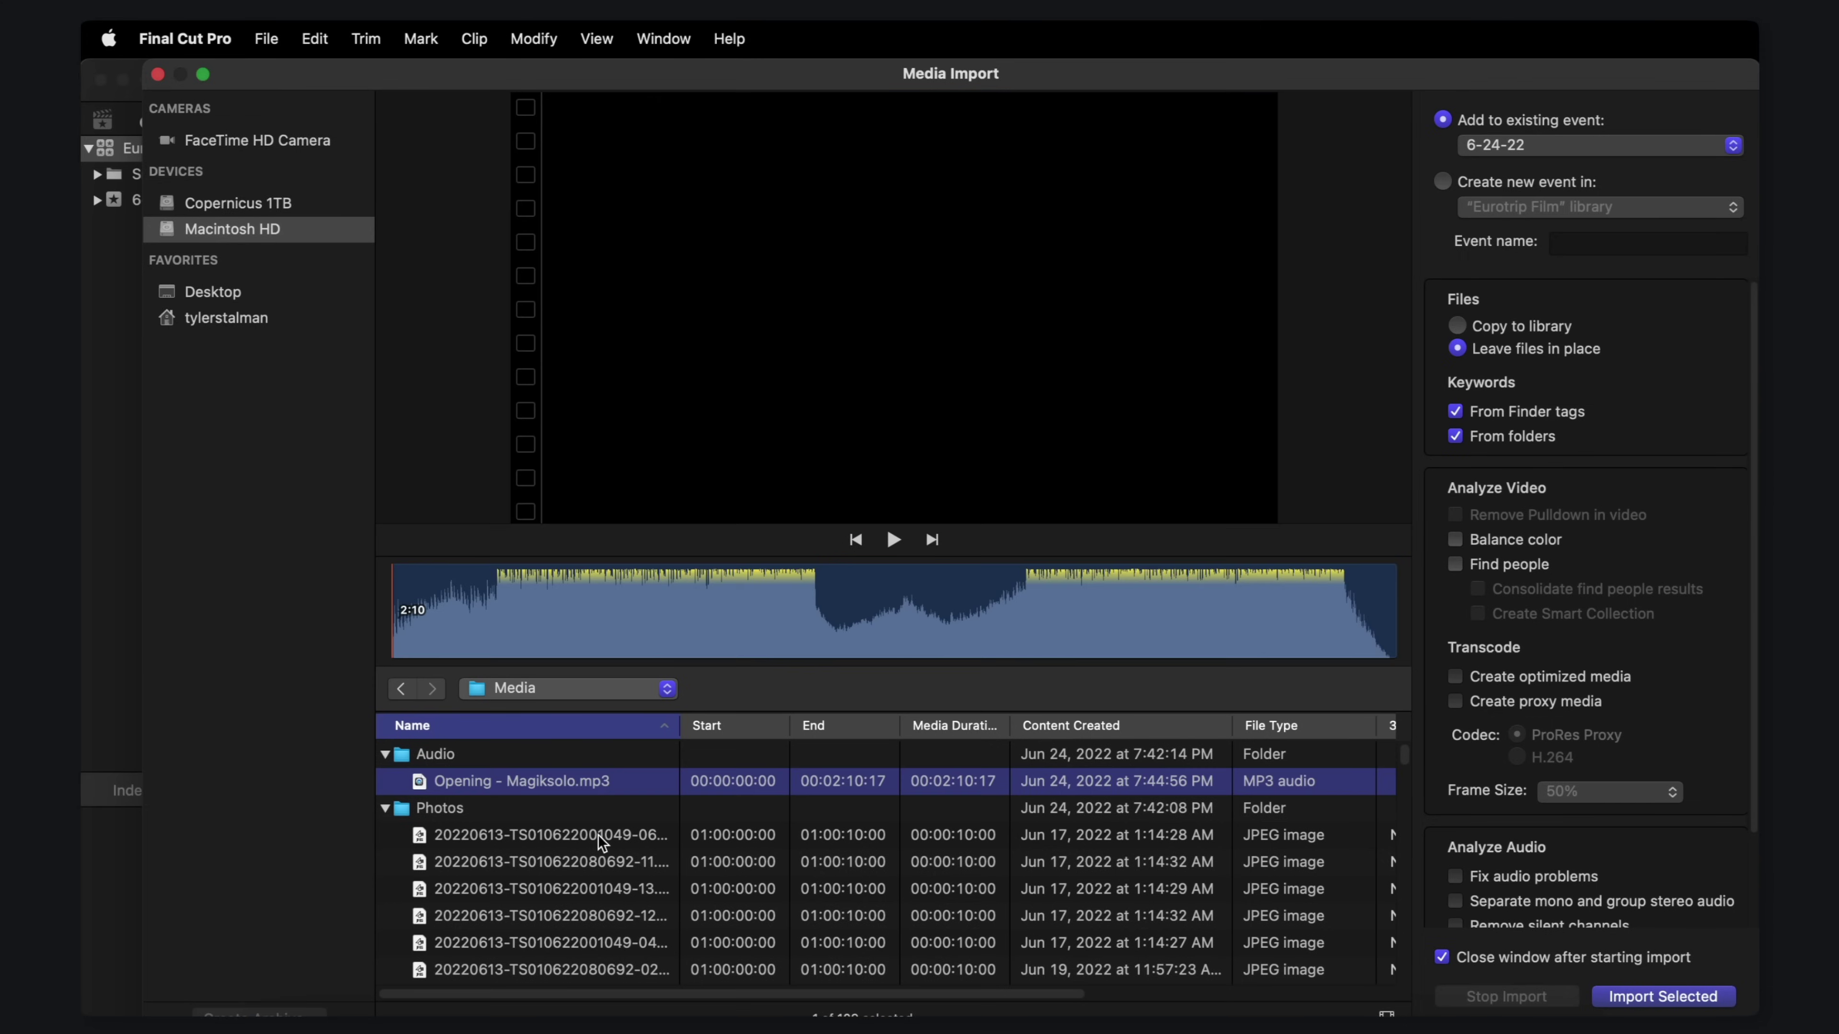
key(super+a)
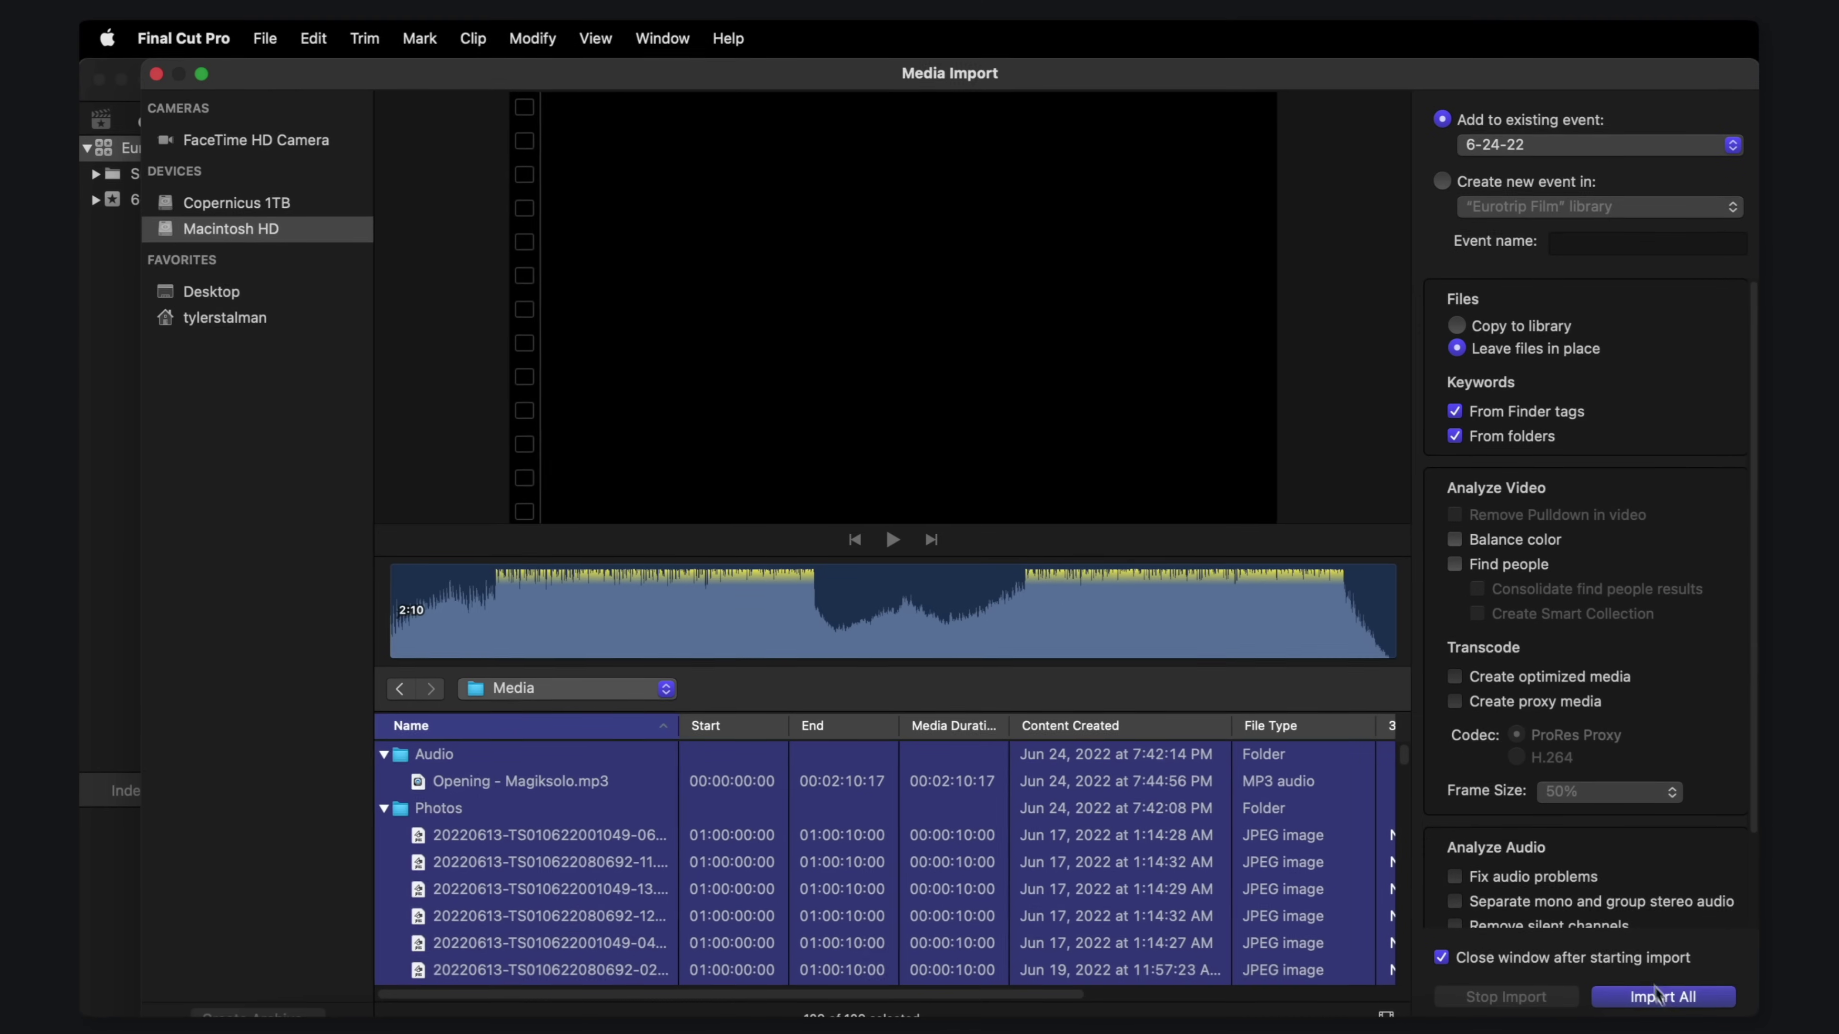
scroll(1547, 673, down, 3)
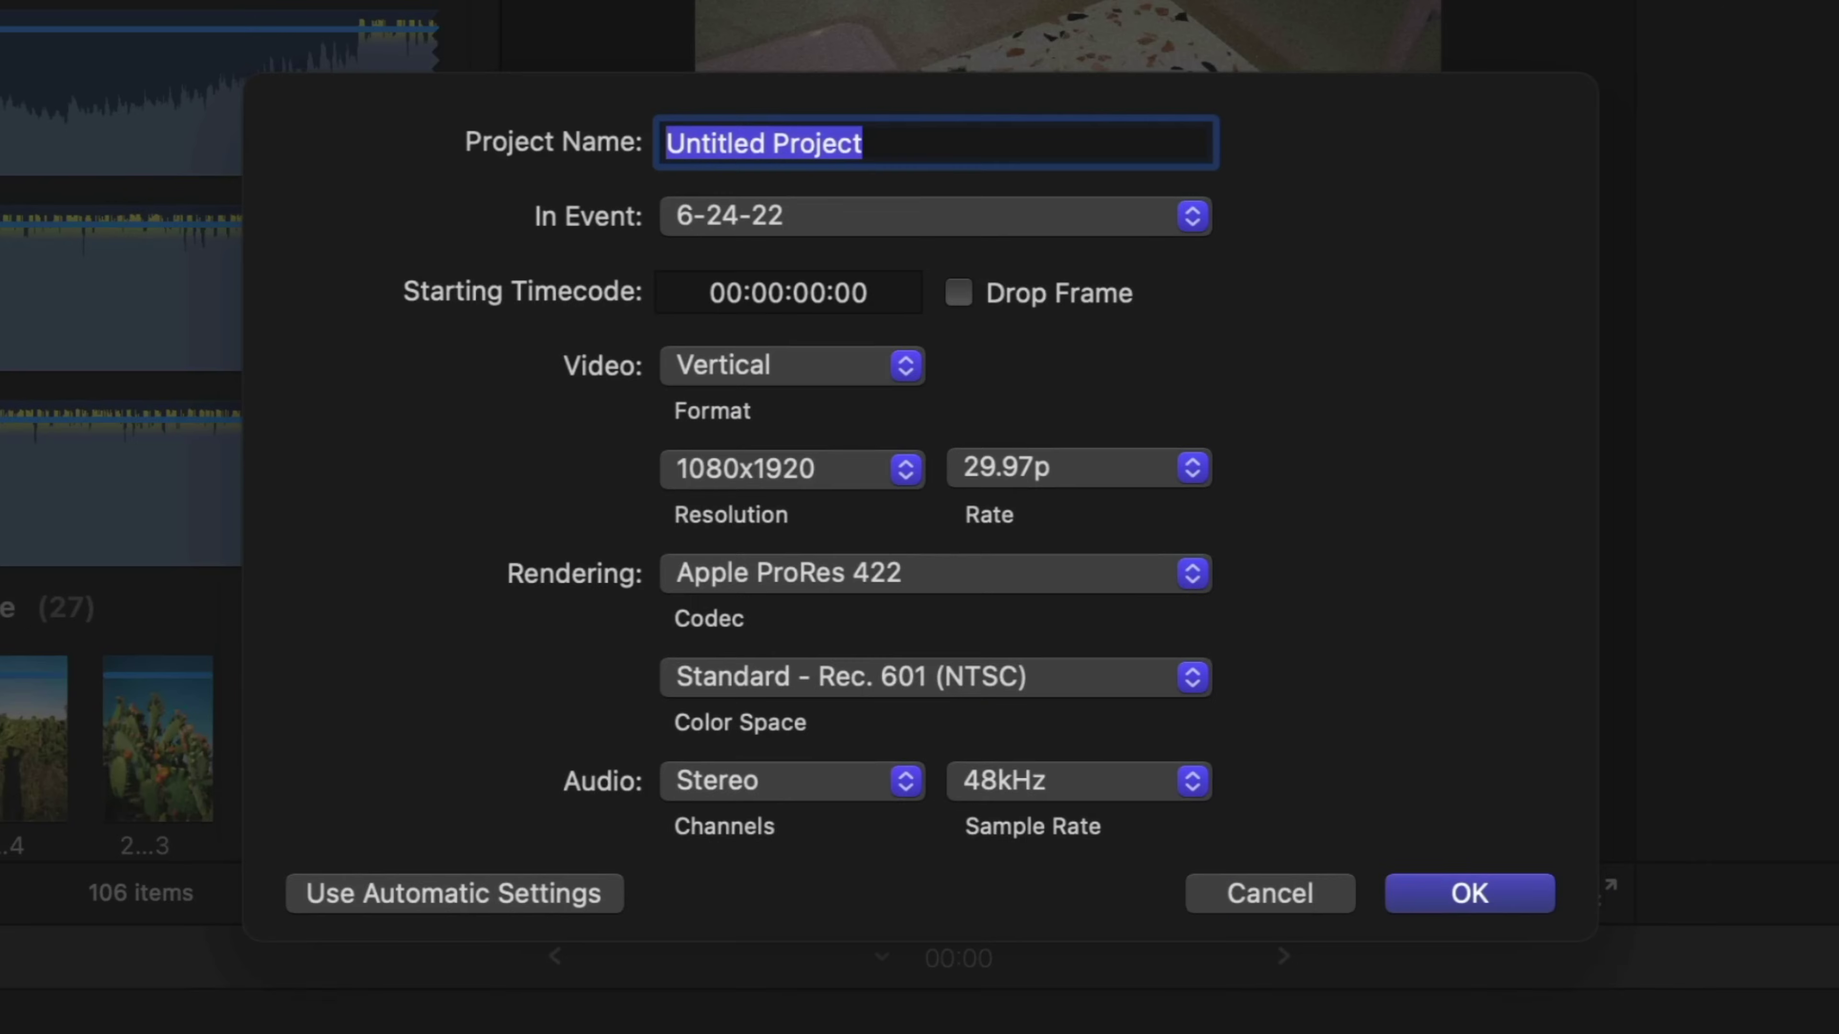
Step: Create a project named Eurotrip Film in event 6-24-22 with the Vertical video format and 2160x3840 resolution
click(731, 373)
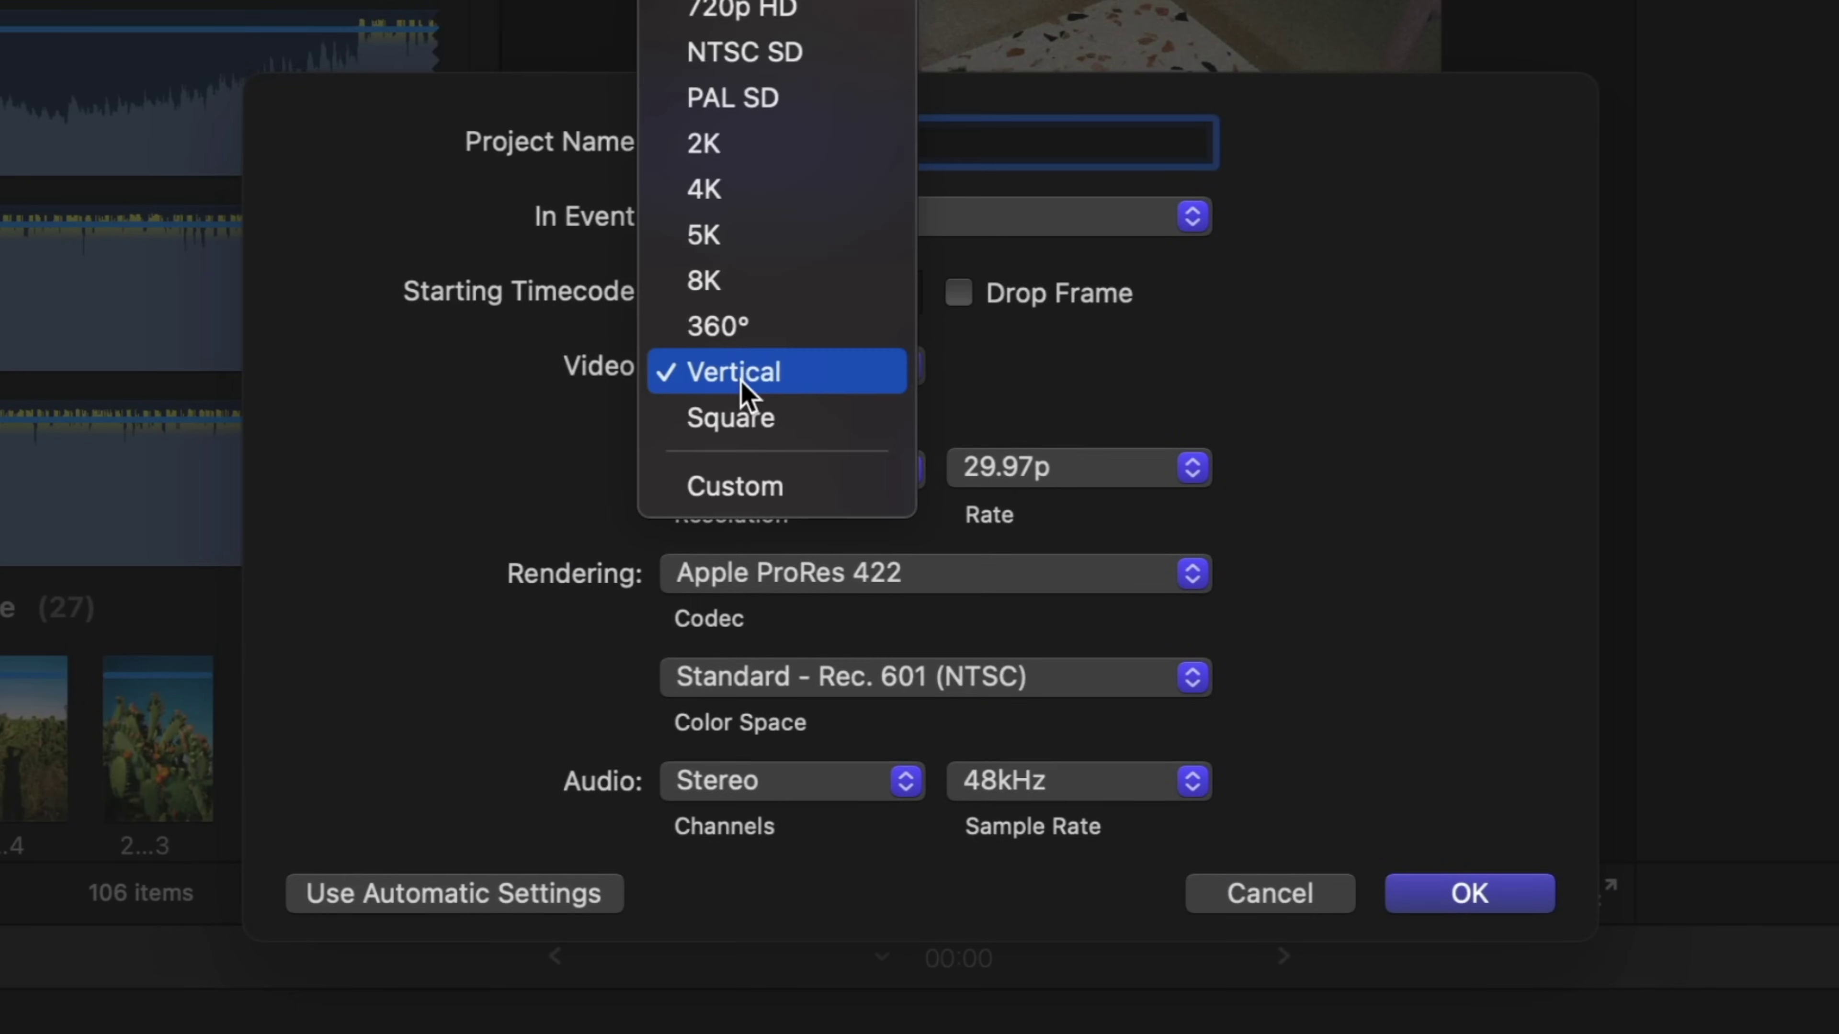
click(773, 384)
click(833, 475)
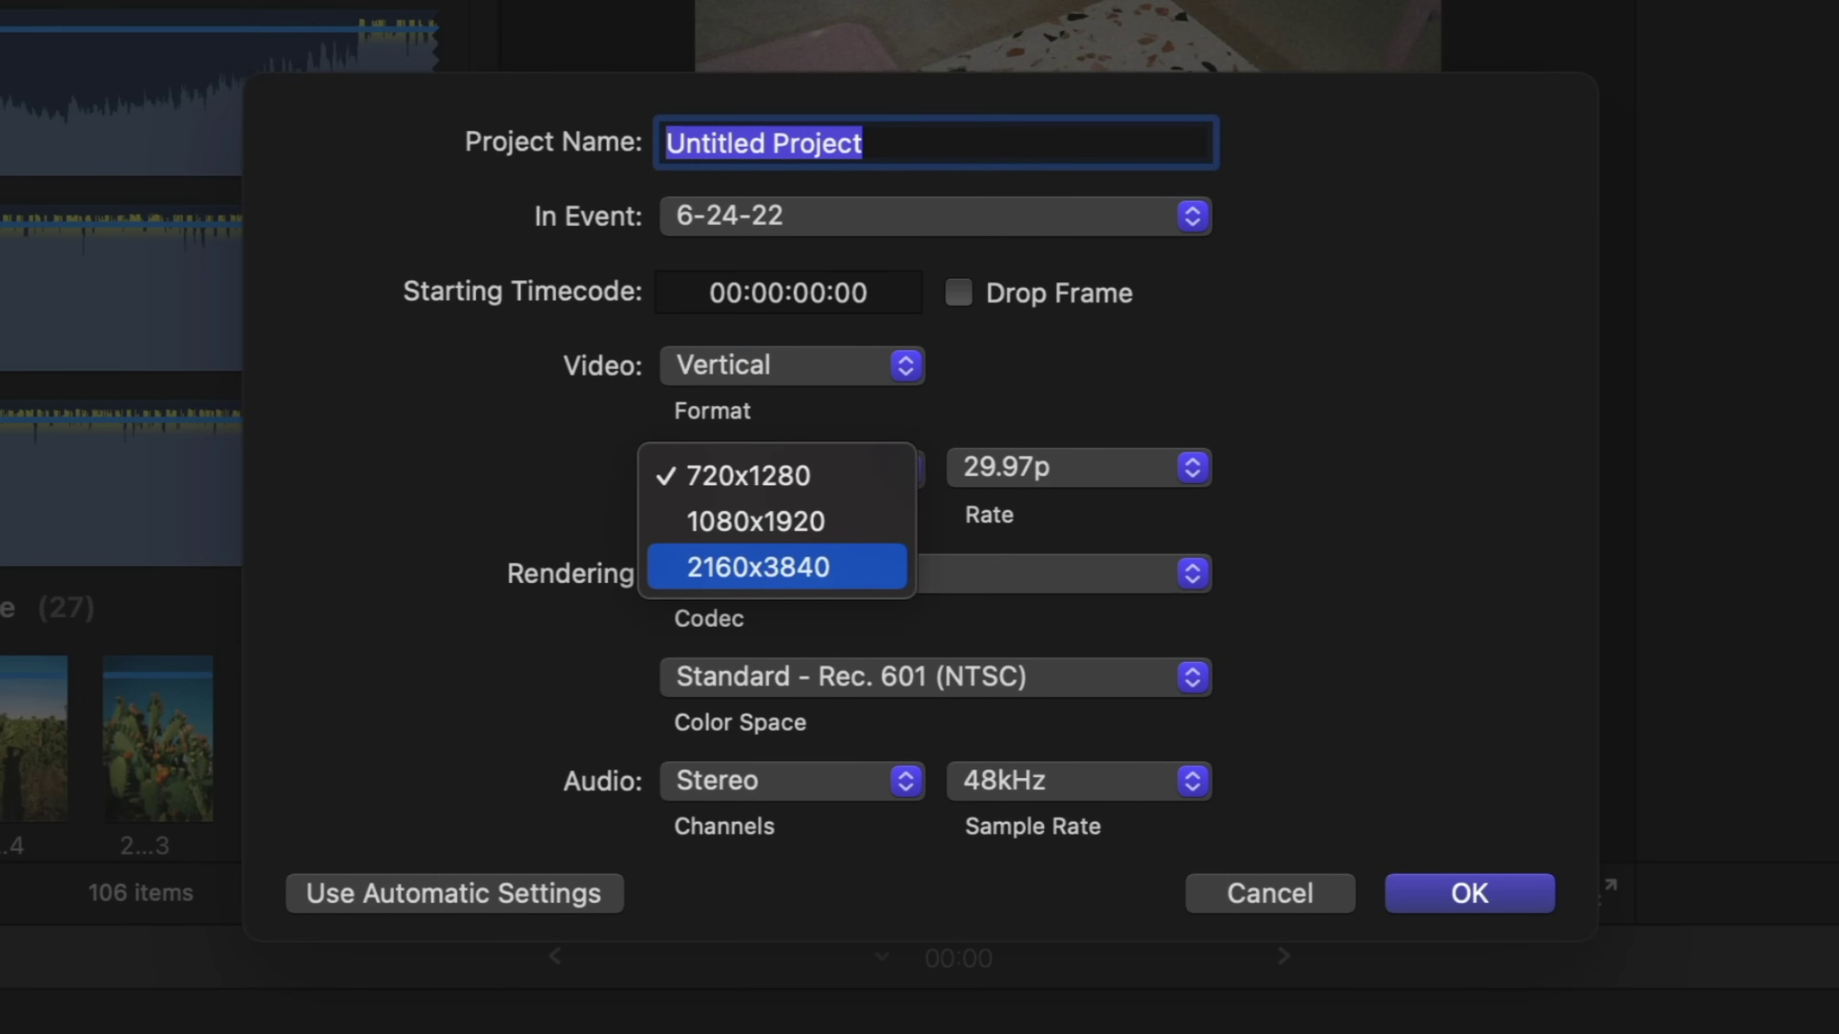
click(746, 572)
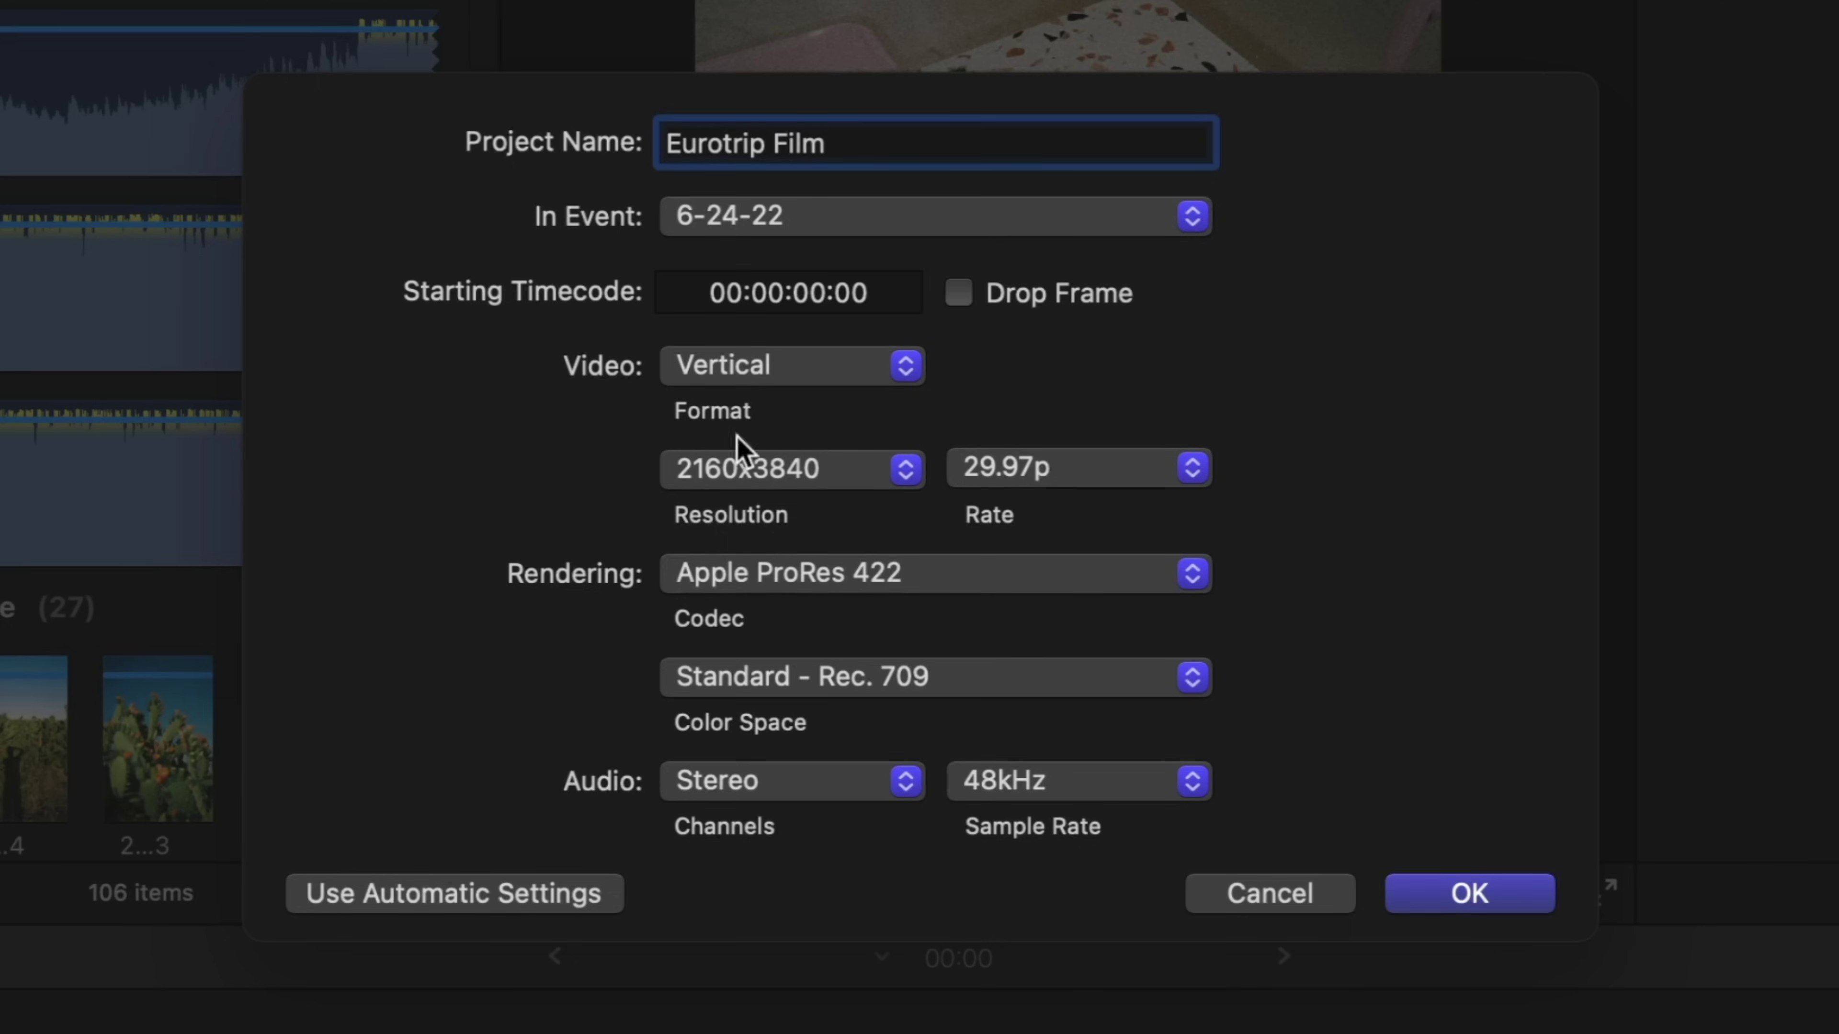
click(1470, 895)
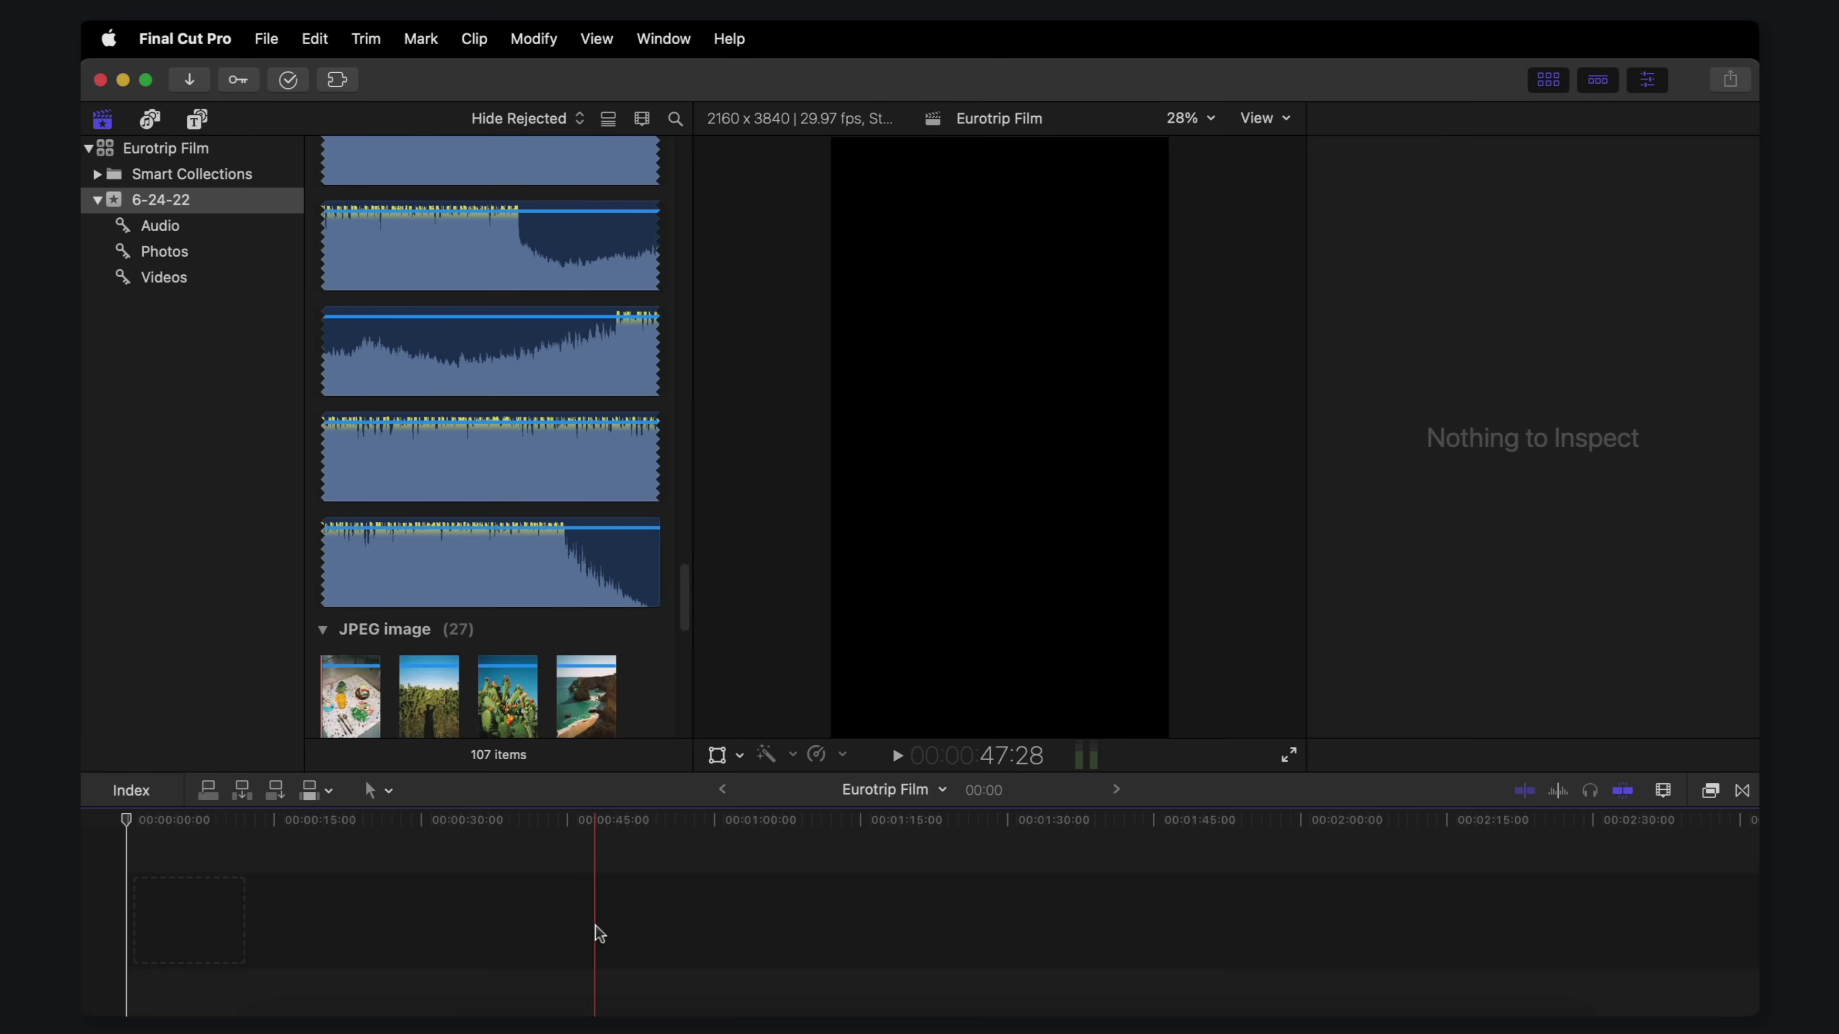
Step: Look through the imported photos and the clips in the Videos keyword collection to find suitable opening shots
scroll(539, 667, down, 10)
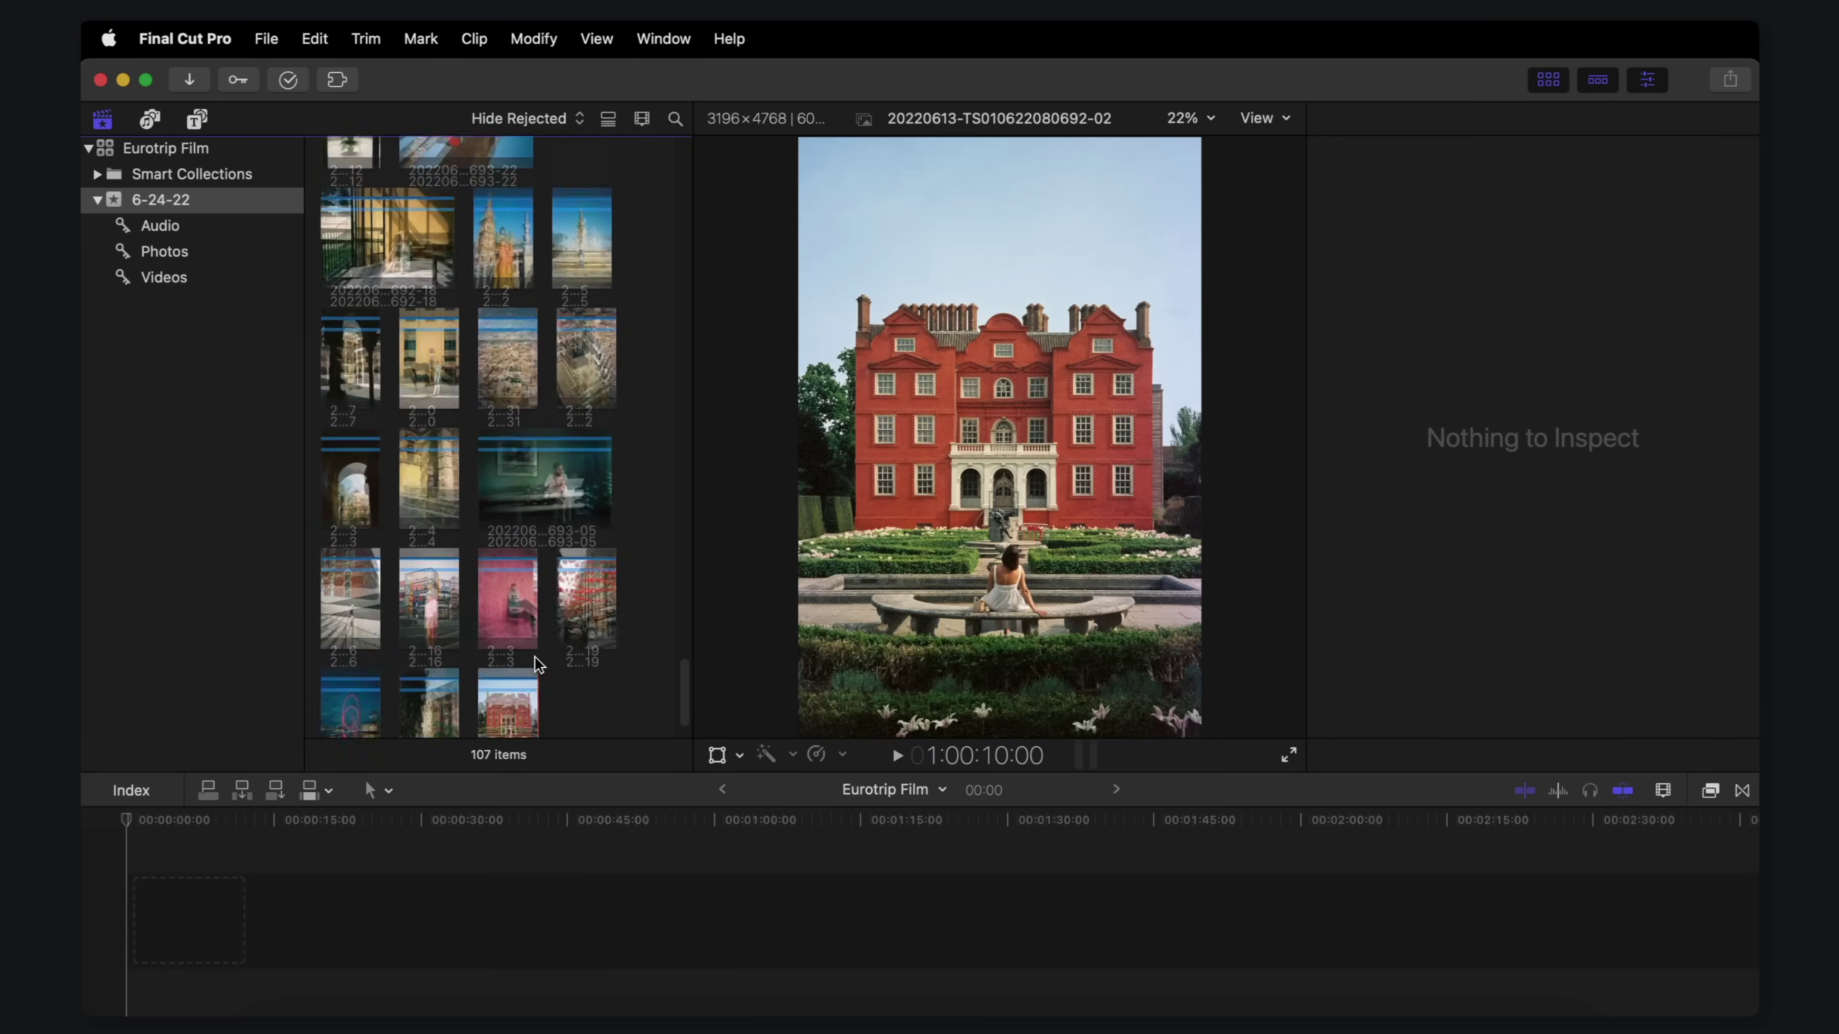
click(180, 251)
click(174, 278)
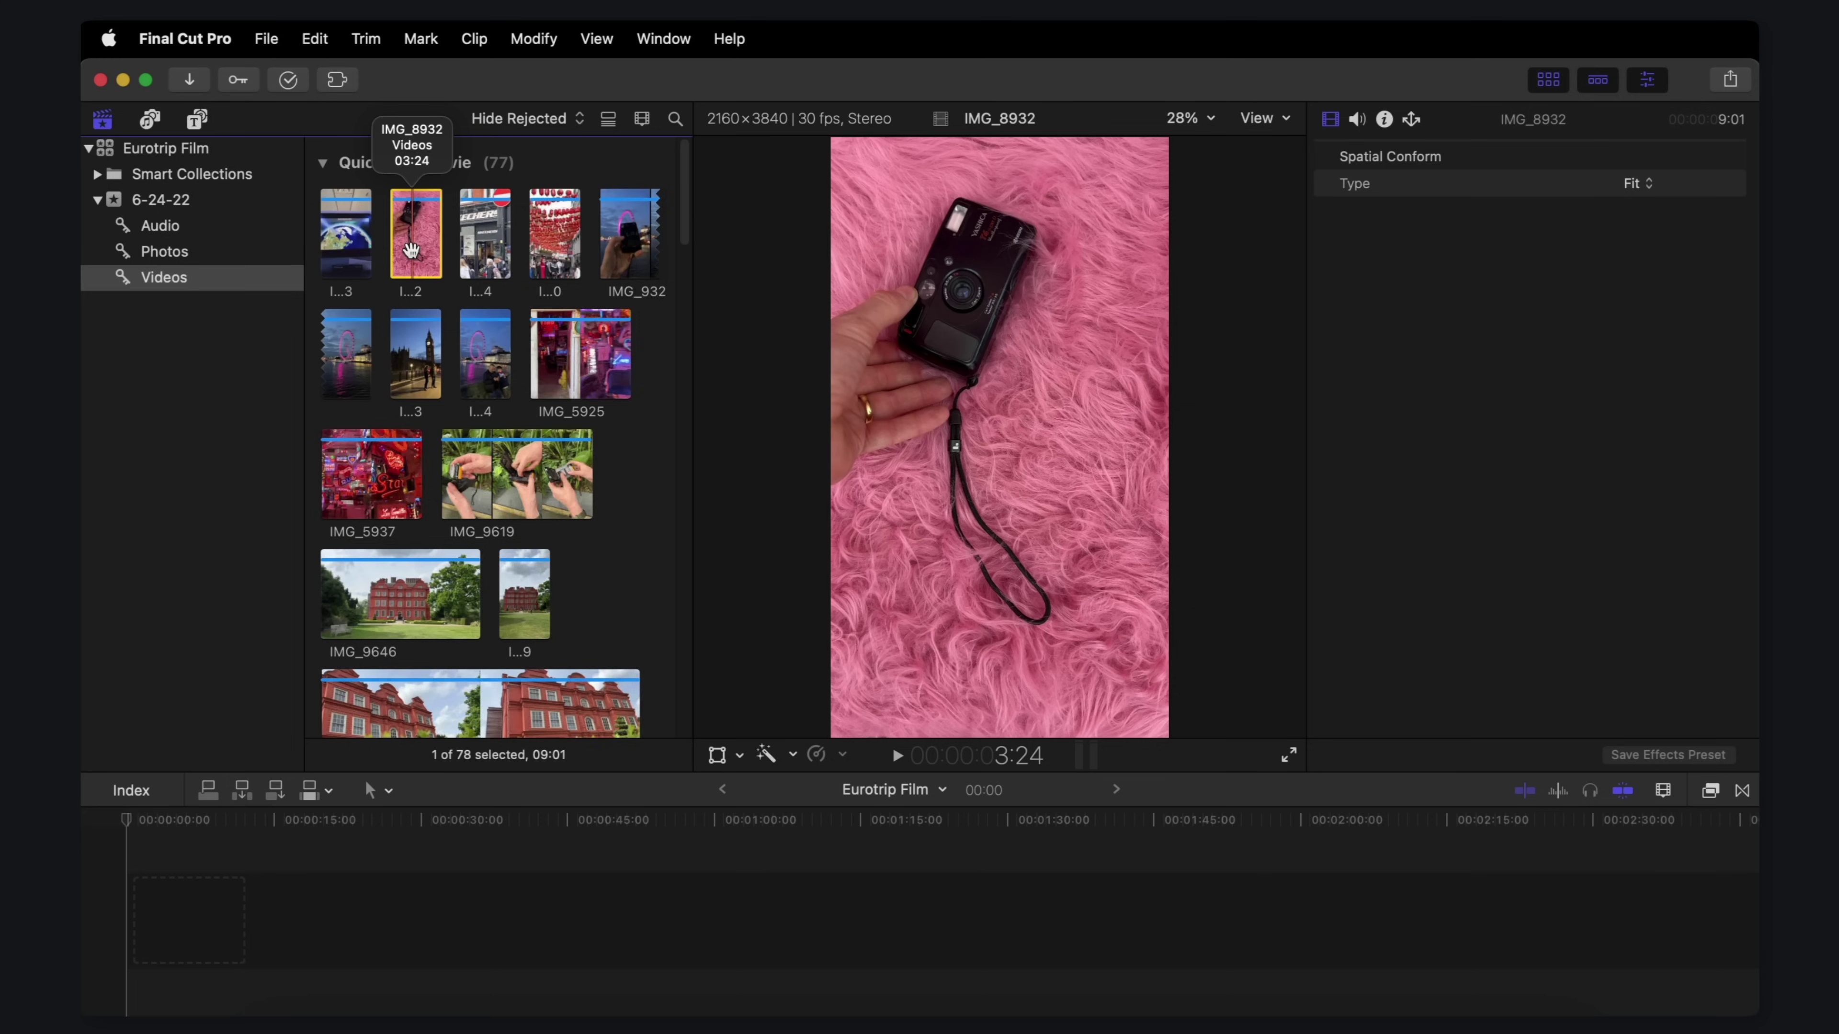
key(super+equal)
key(super+equal)
key(super+equal)
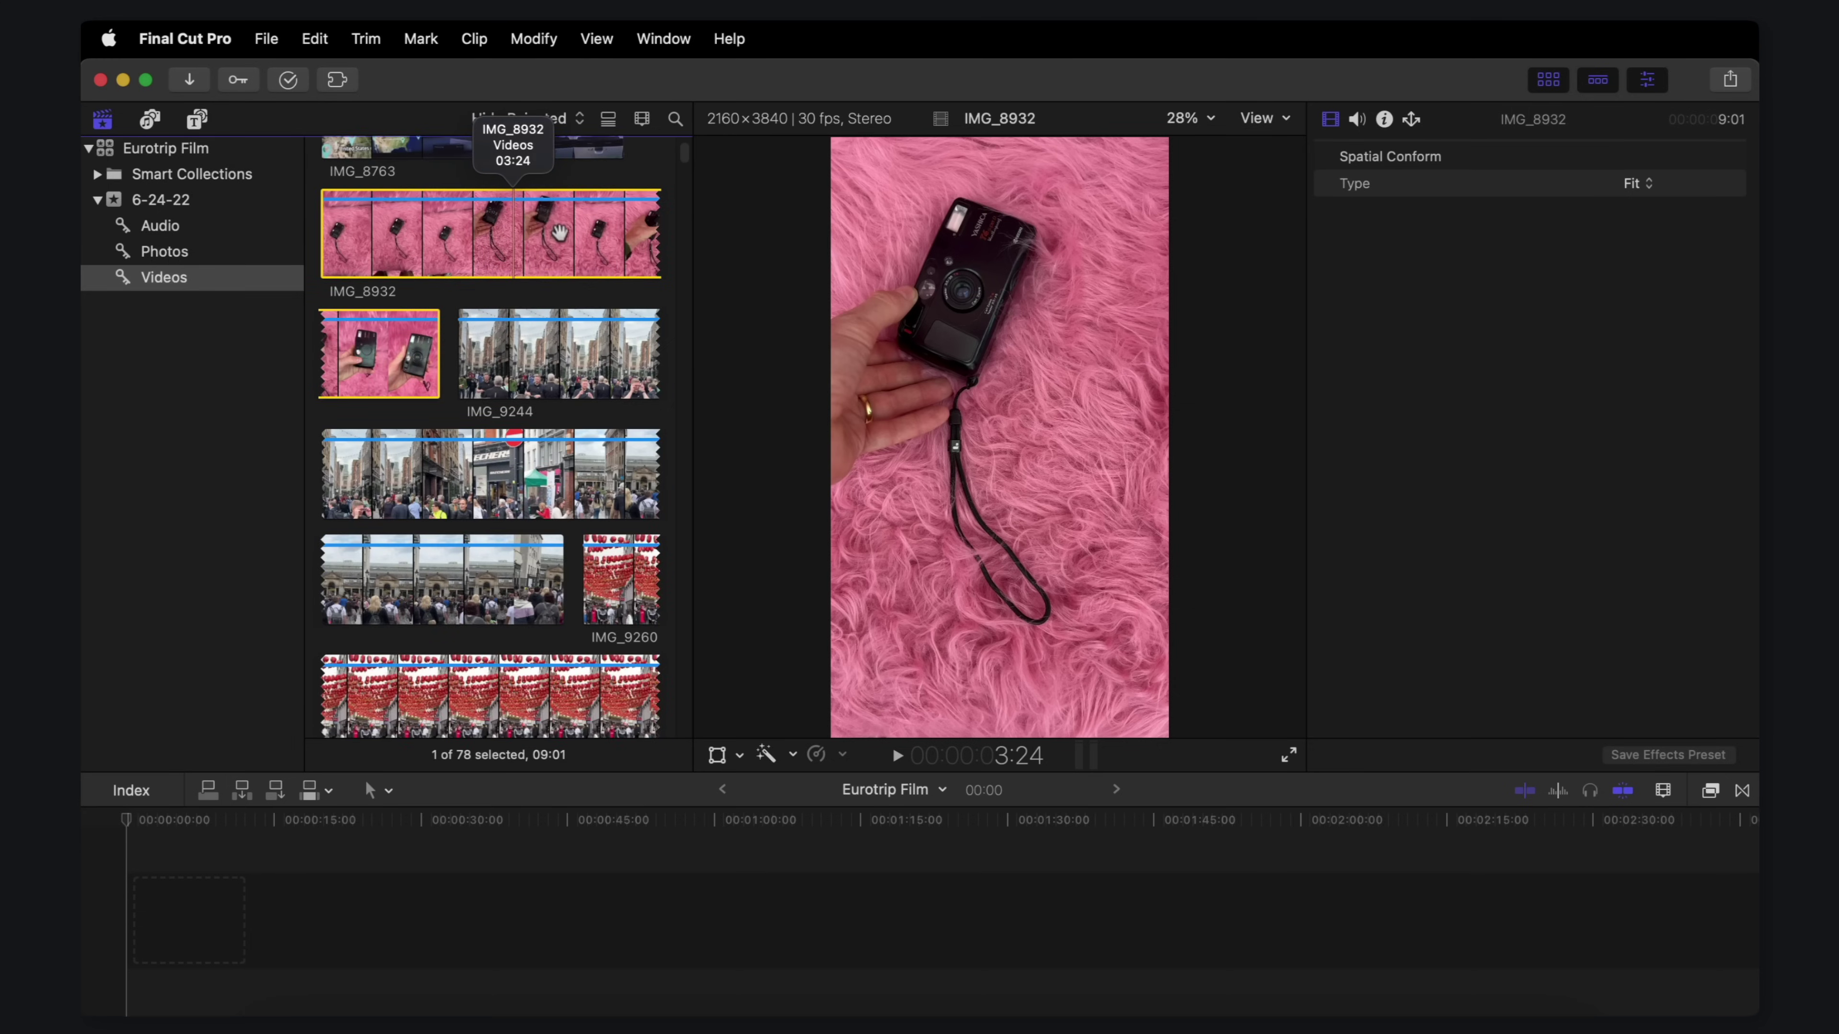
scroll(540, 340, up, 2)
click(431, 236)
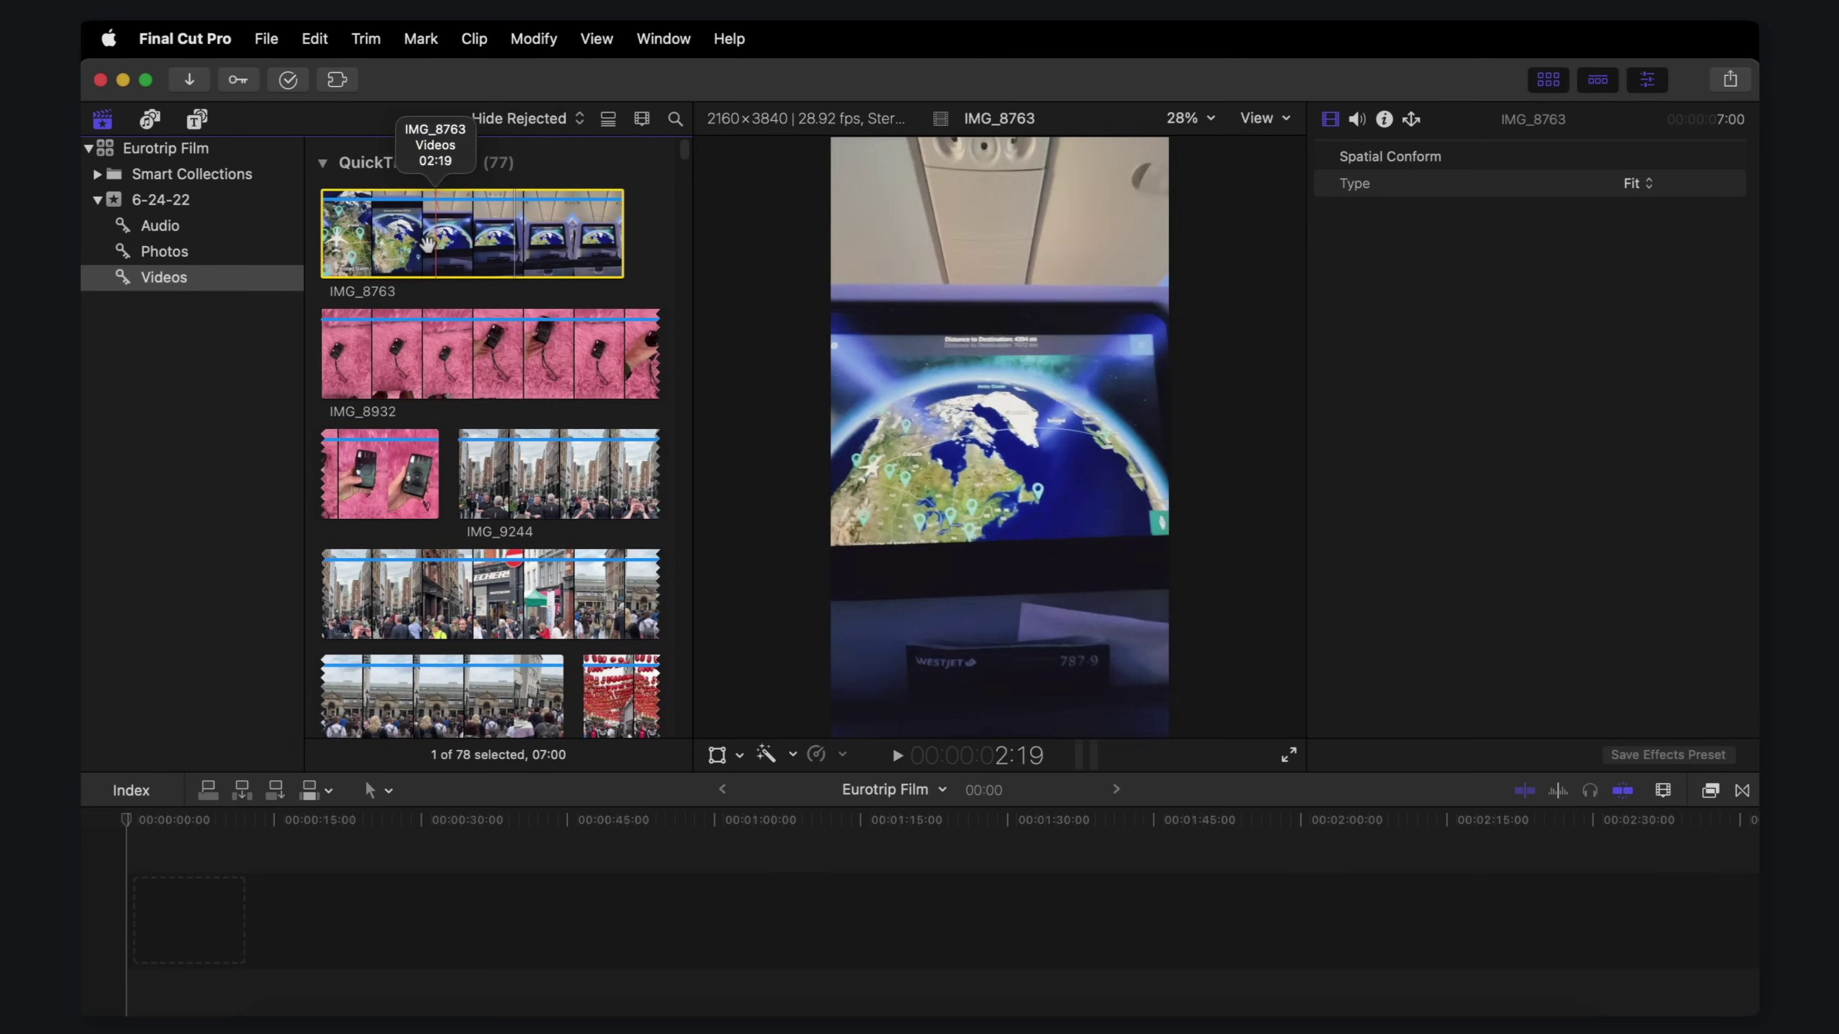
scroll(519, 487, down, 5)
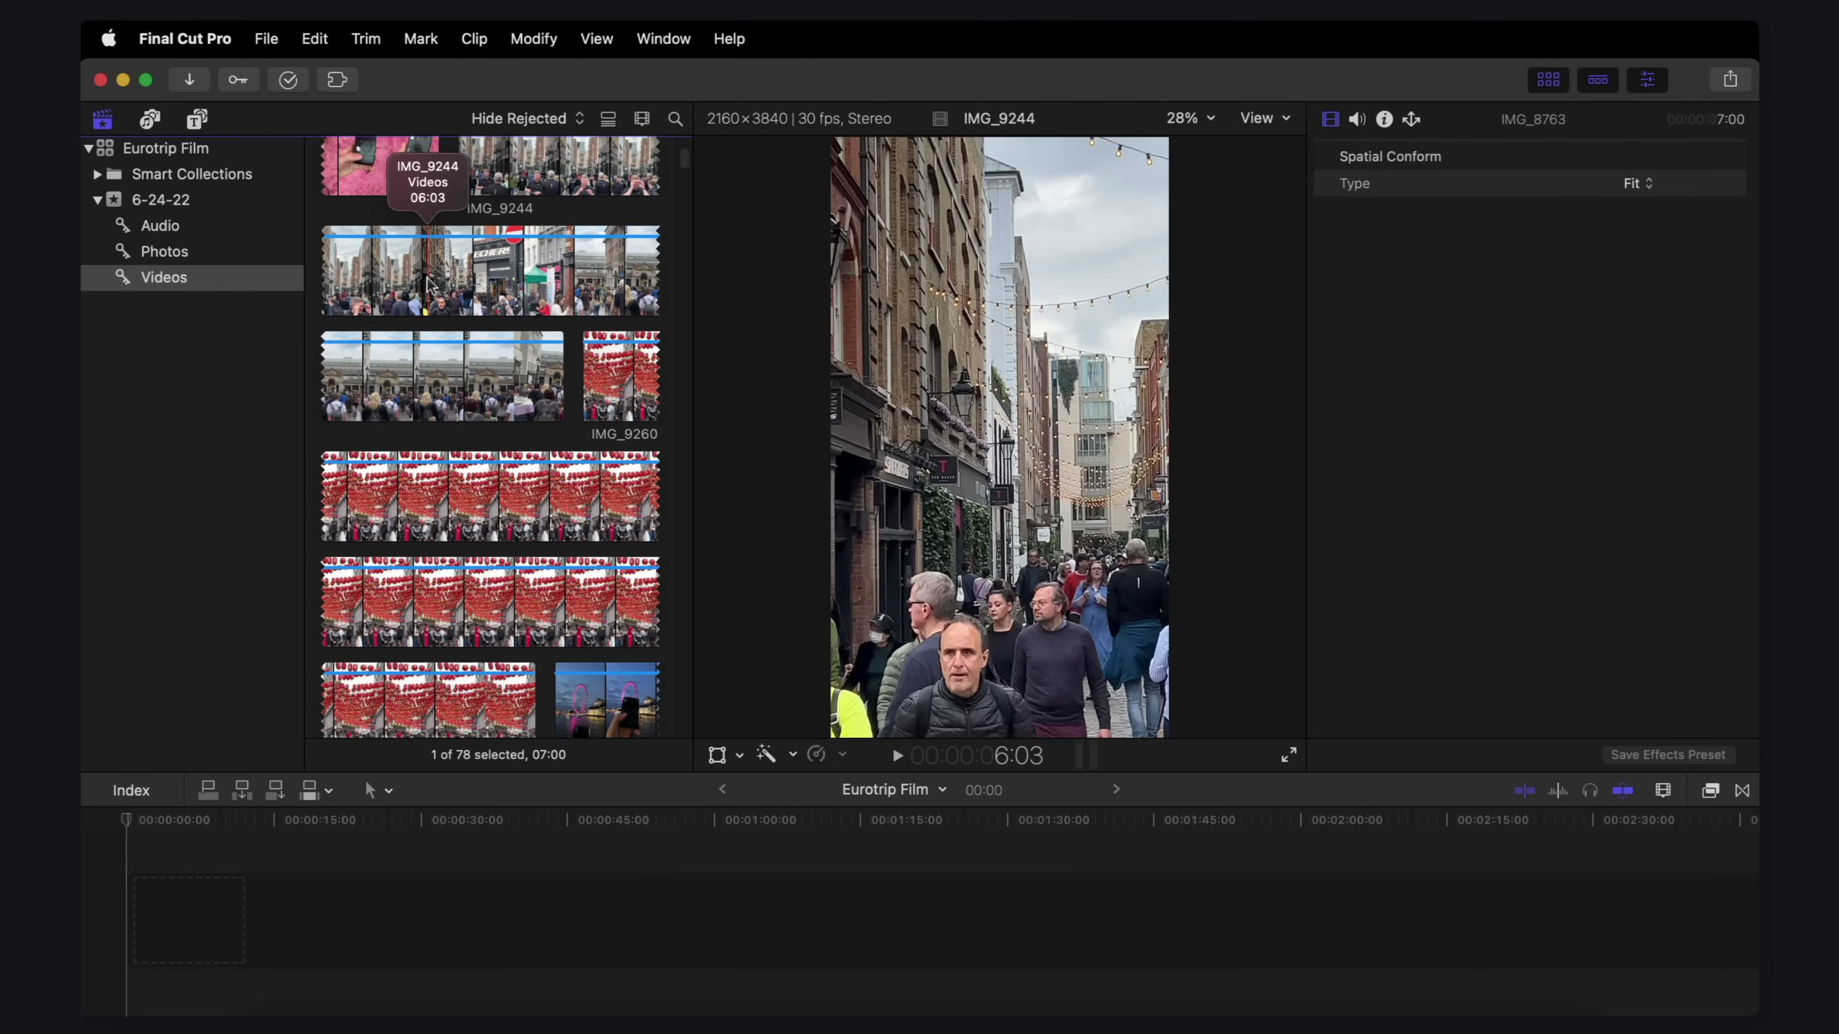
scroll(348, 248, up, 5)
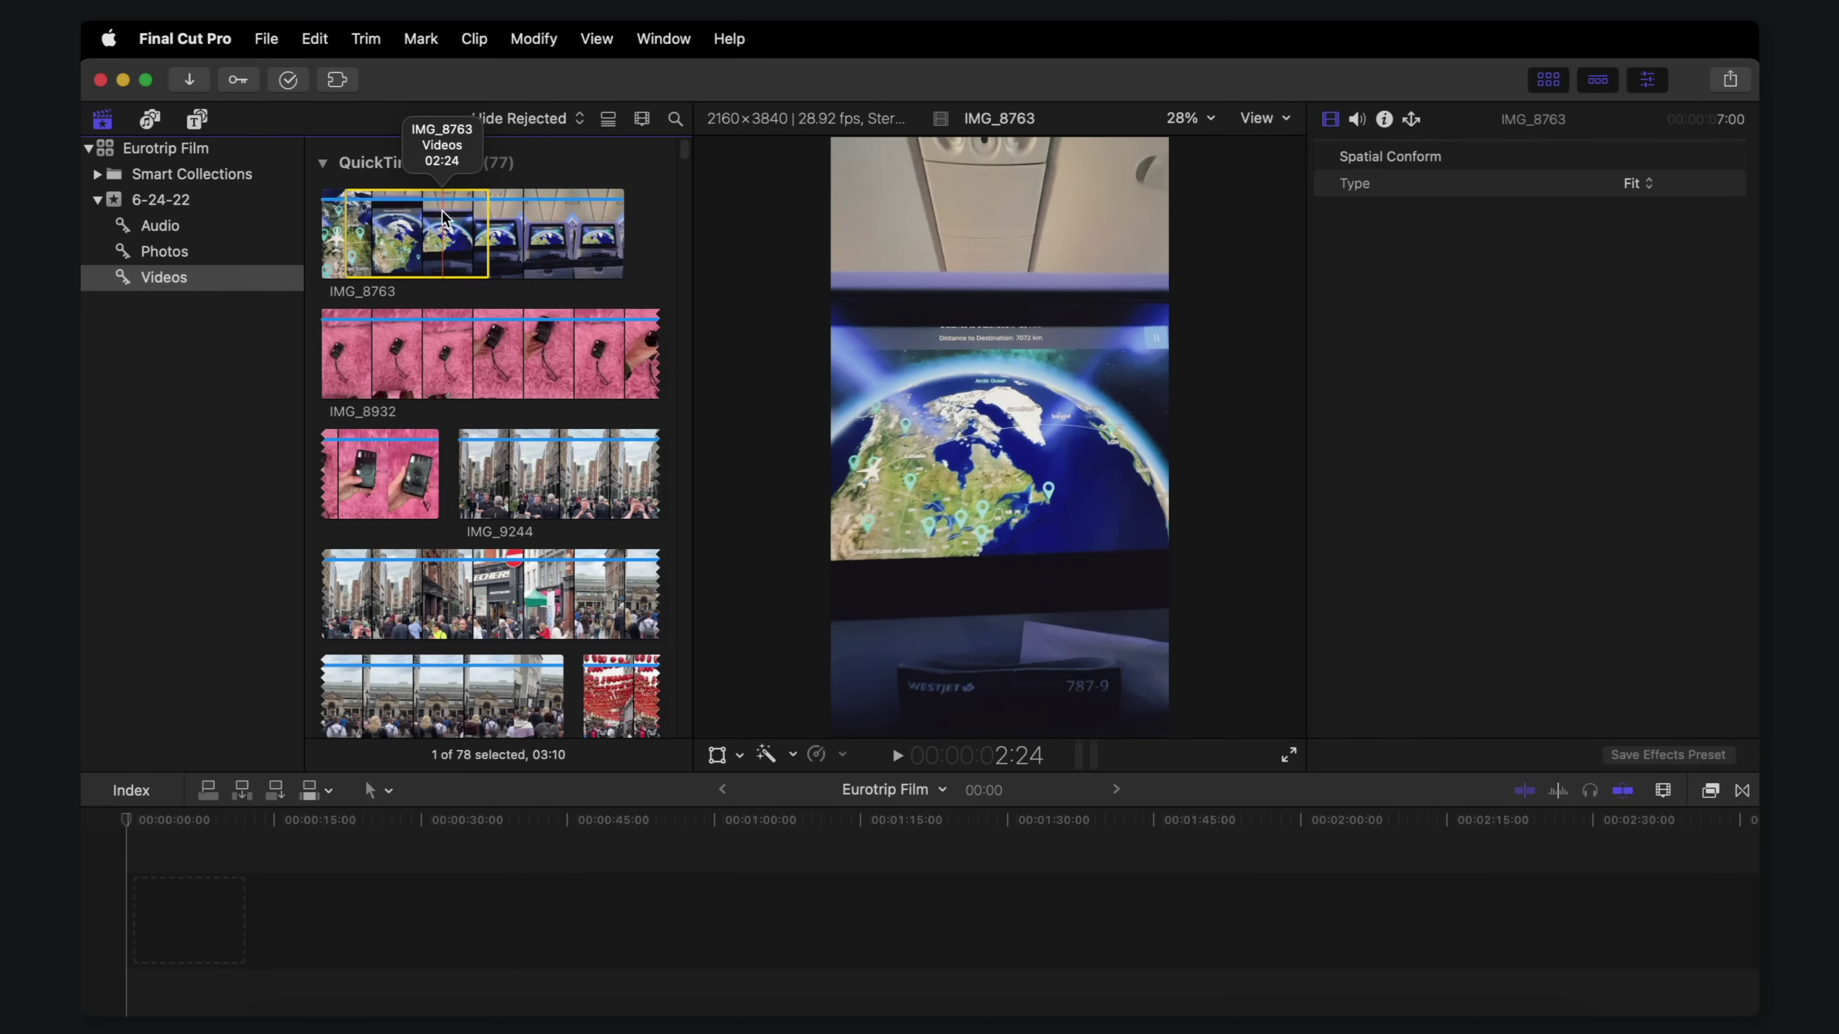
Step: Place the selected range of clip IMG_8763 at the start of the empty Eurotrip Film timeline
drag(702, 498, 182, 927)
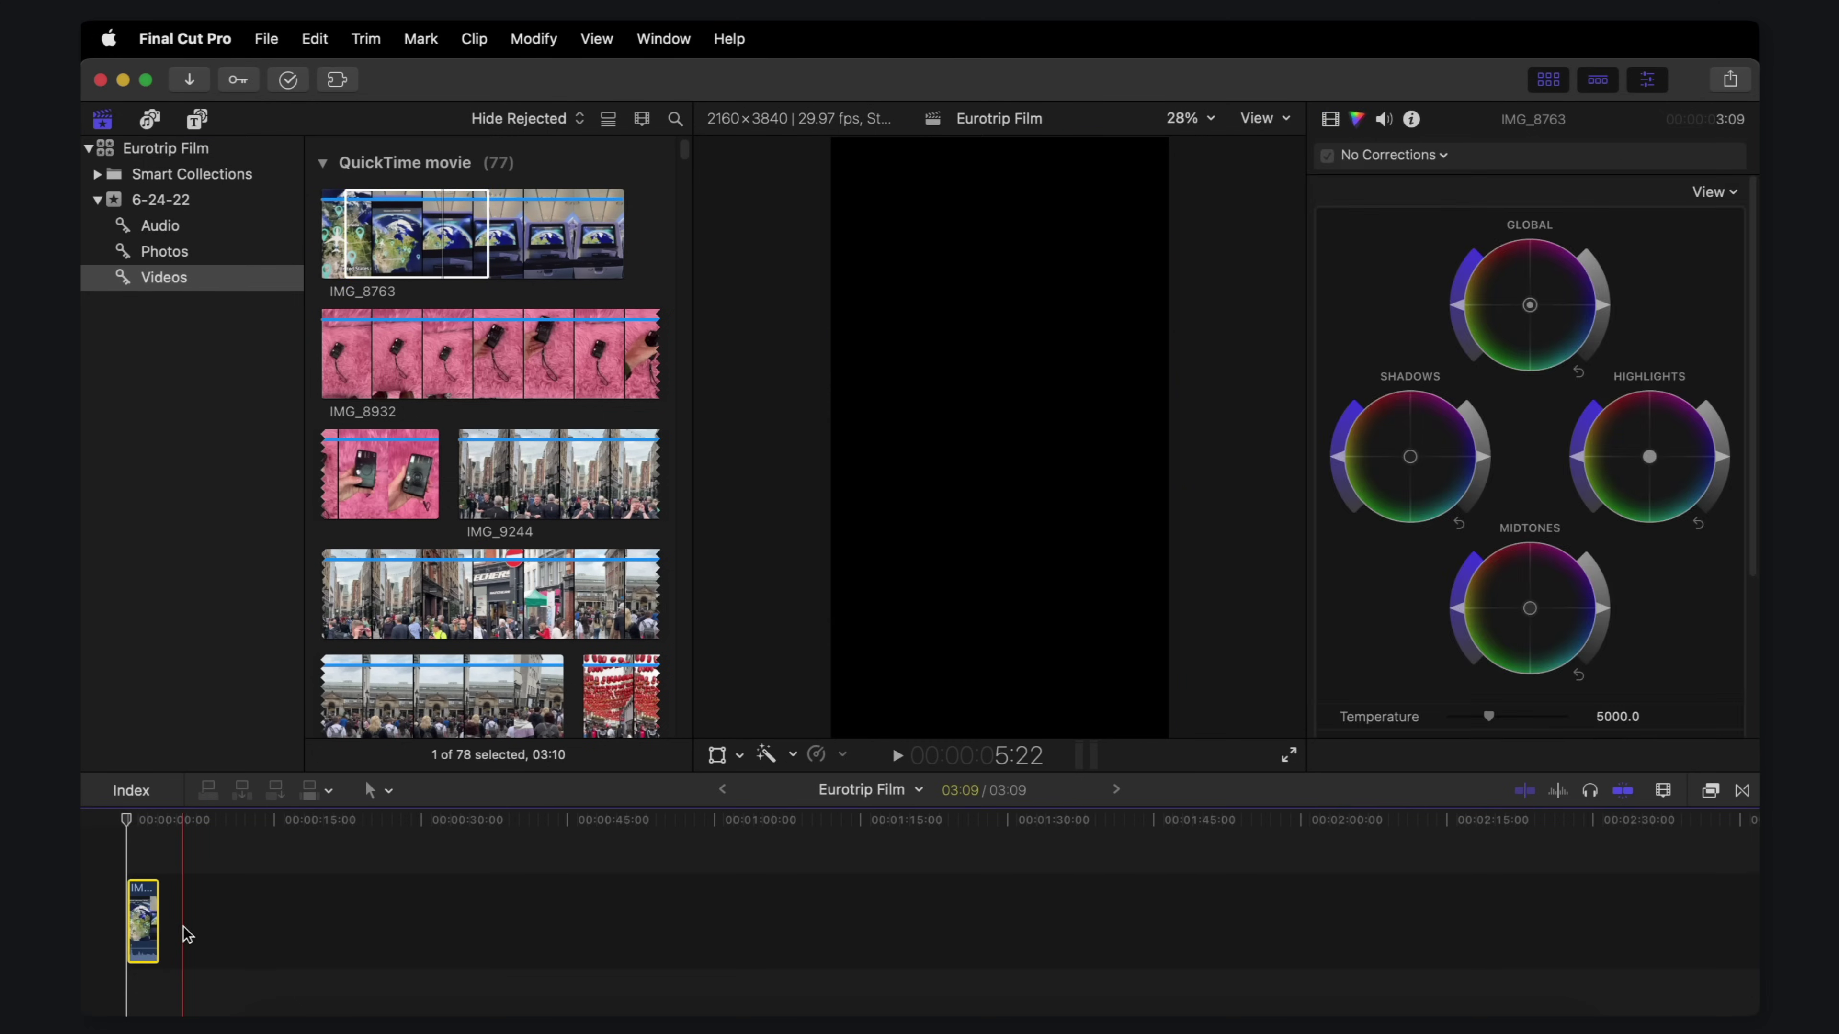
key(super+z)
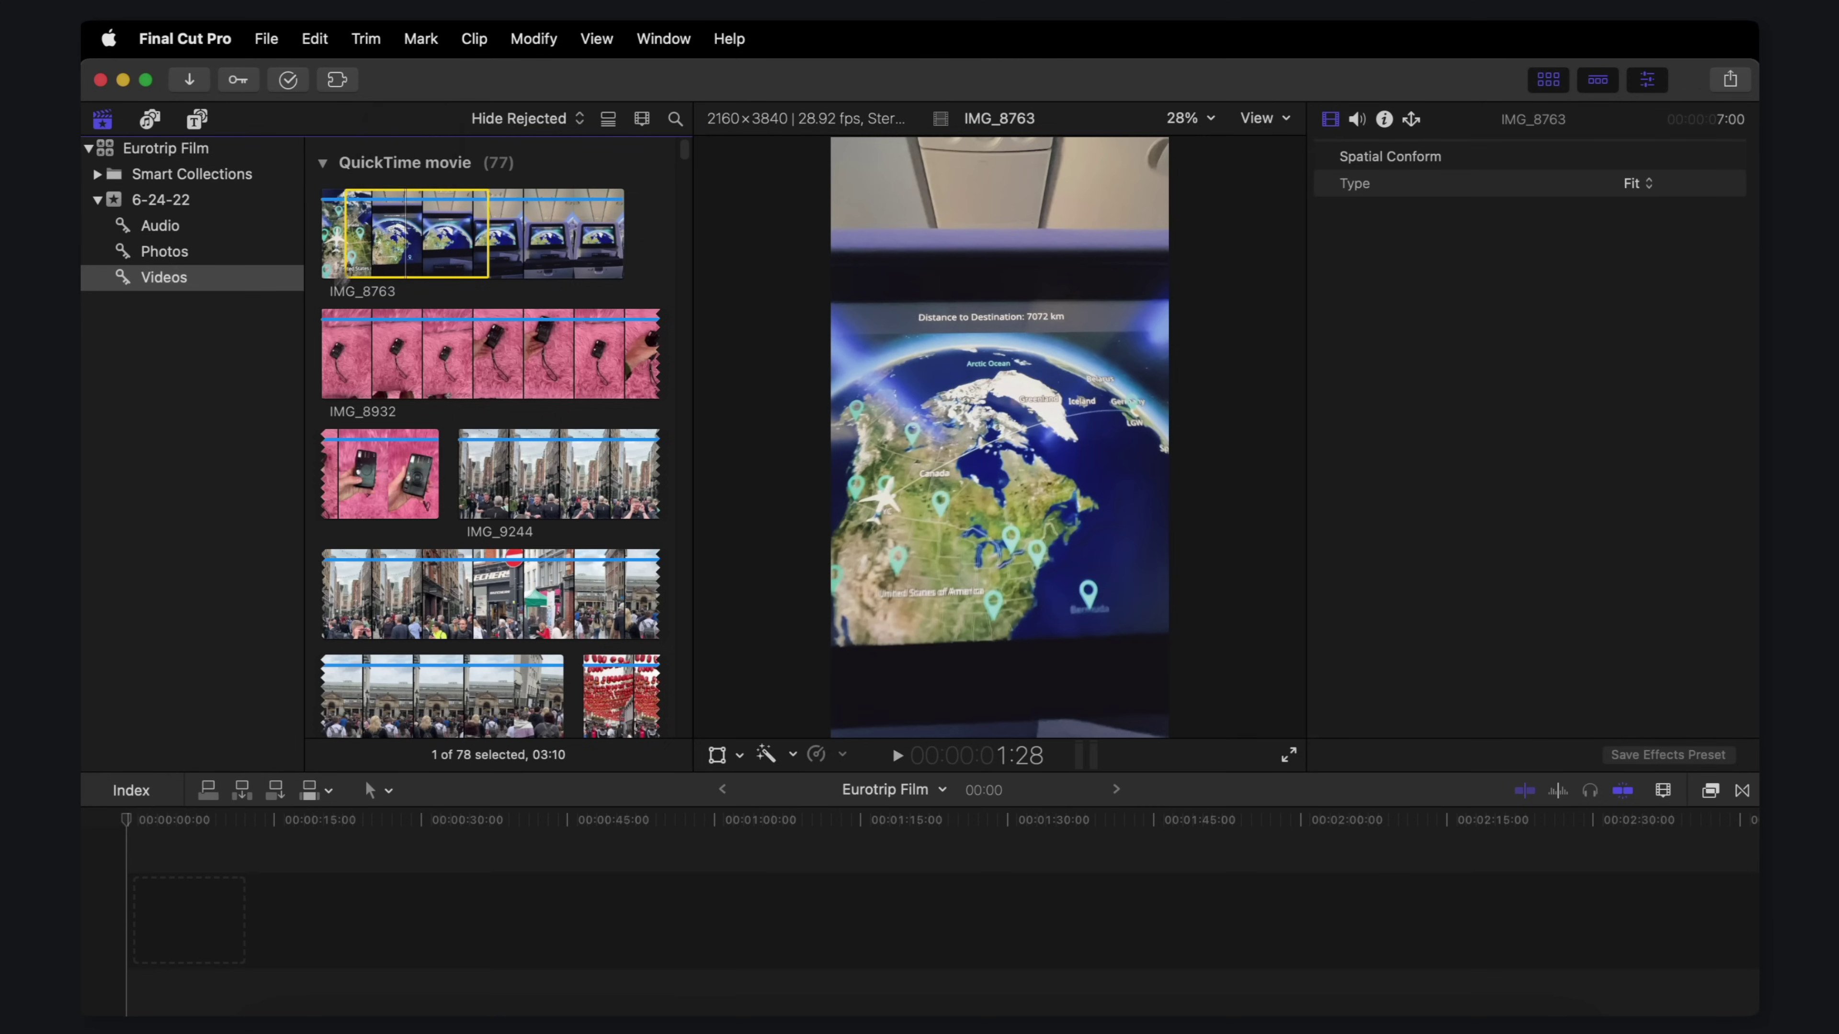
drag(235, 727, 171, 953)
key(super+6)
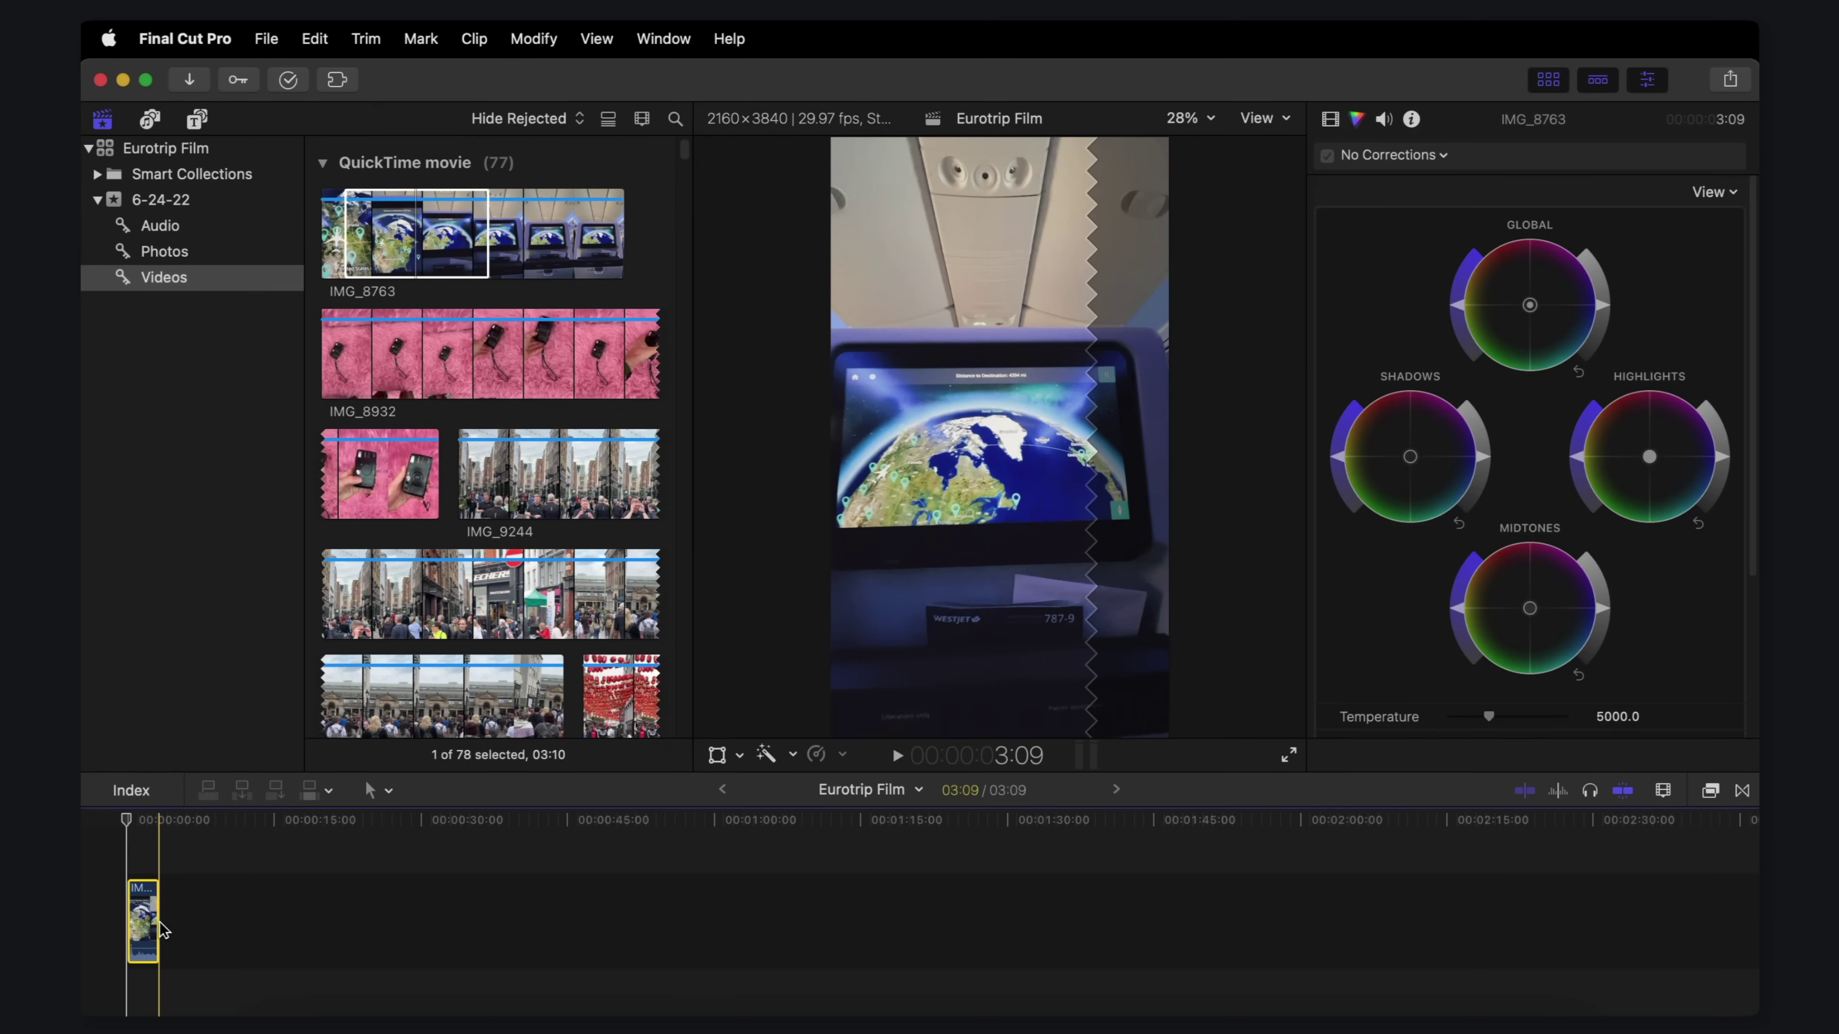
Step: Append a range of IMG_8932 after the opening clip and preview the London street footage
click(382, 349)
key(space)
key(e)
click(474, 590)
key(space)
Step: Append short ranges of the red lantern street clip IMG_9260 and the London Eye clip to the timeline
scroll(439, 472, down, 6)
click(438, 472)
key(space)
scroll(439, 472, down, 6)
click(595, 515)
scroll(550, 434, down, 5)
drag(516, 326, 599, 326)
drag(557, 326, 206, 924)
Step: Append a range of the neon sign clip IMG_5937 and a short range of the film-loading clip IMG_9619
scroll(507, 406, down, 8)
drag(404, 478, 564, 477)
drag(501, 478, 351, 956)
scroll(463, 478, down, 6)
scroll(464, 435, down, 2)
drag(524, 311, 614, 312)
drag(568, 312, 253, 923)
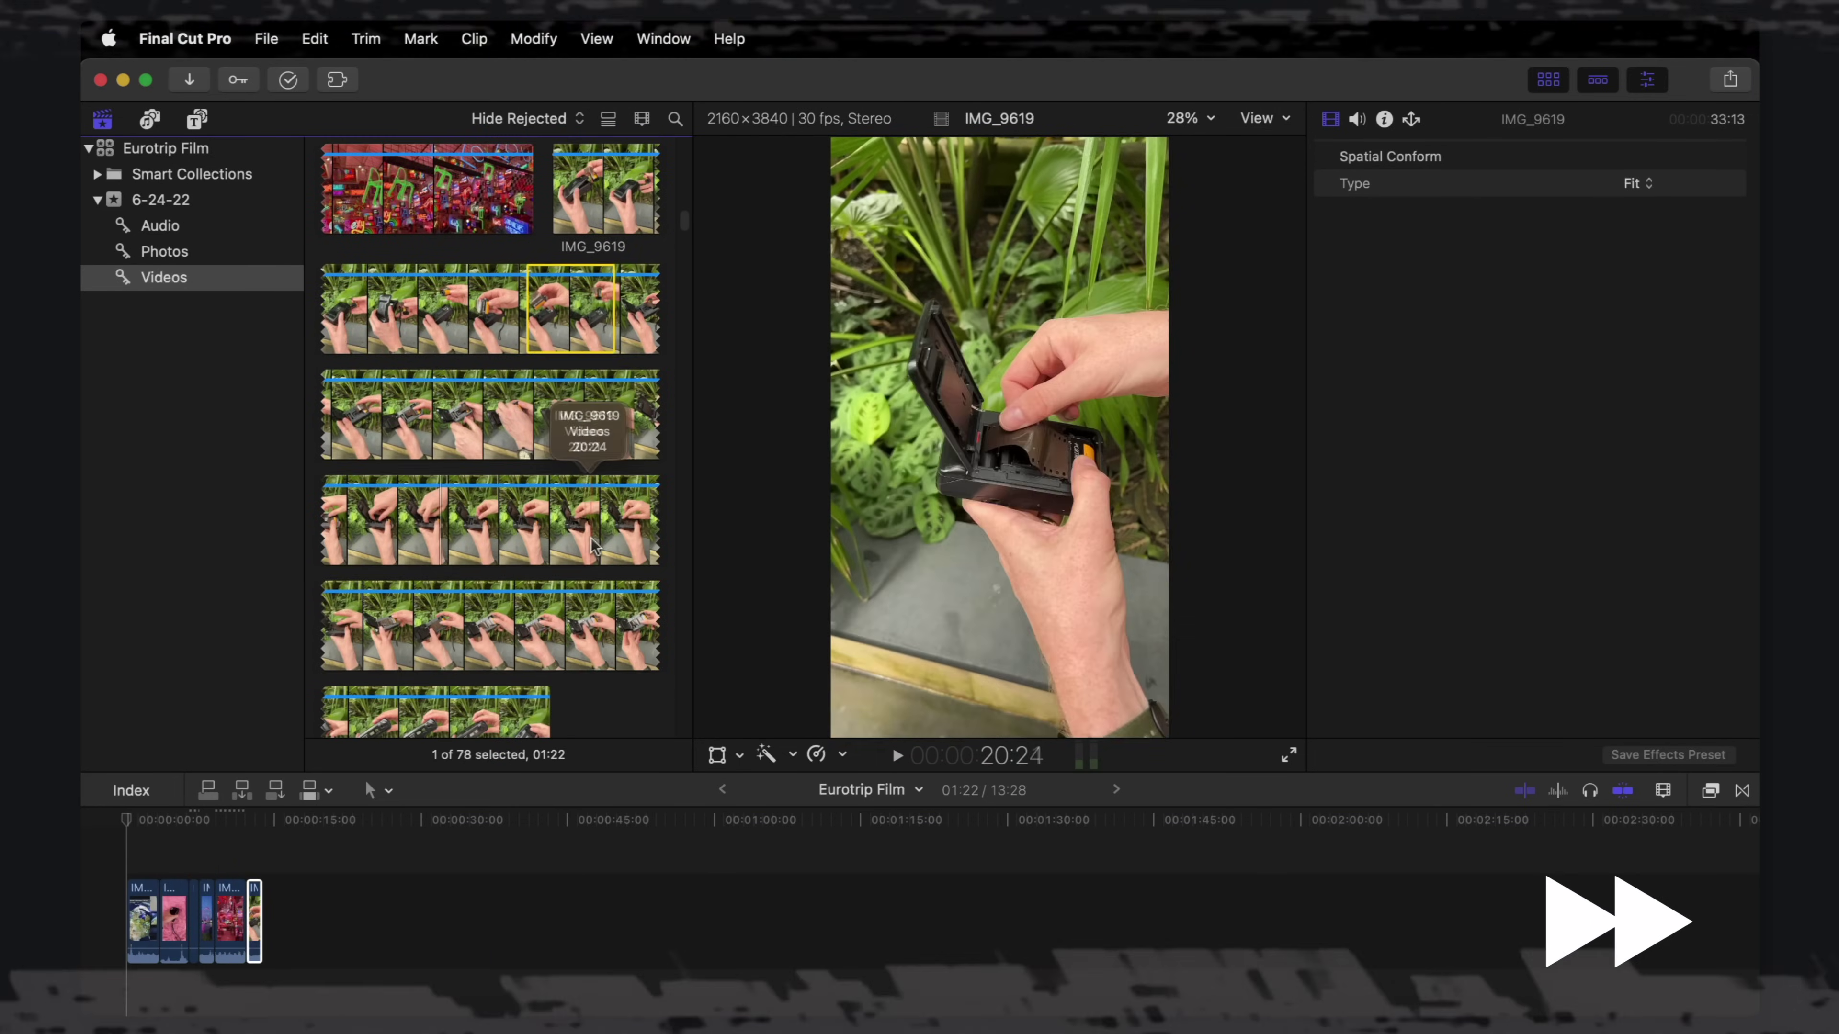
Step: Insert a second short range of IMG_9619 between the opening clip IMG_8763 and IMG_8932
scroll(594, 522, down, 2)
key(i)
key(o)
drag(355, 634, 162, 923)
Step: Append short ranges of the red brick house clip and the grey building clip to the timeline
scroll(492, 507, down, 4)
click(493, 431)
drag(488, 197, 300, 952)
scroll(492, 435, down, 15)
click(384, 651)
drag(463, 656, 528, 655)
drag(496, 655, 304, 923)
Step: Append short ranges of clips IMG_0138, IMG_0350 2 and IMG_0356 2 to the timeline
scroll(492, 507, down, 8)
drag(509, 554, 586, 554)
drag(546, 554, 440, 924)
scroll(492, 435, down, 12)
click(493, 253)
scroll(479, 435, down, 4)
scroll(484, 507, down, 6)
drag(480, 629, 340, 923)
Step: Append ranges of the horse carriage clip IMG_8715 and clip IMG_0589 to the timeline
scroll(492, 435, down, 10)
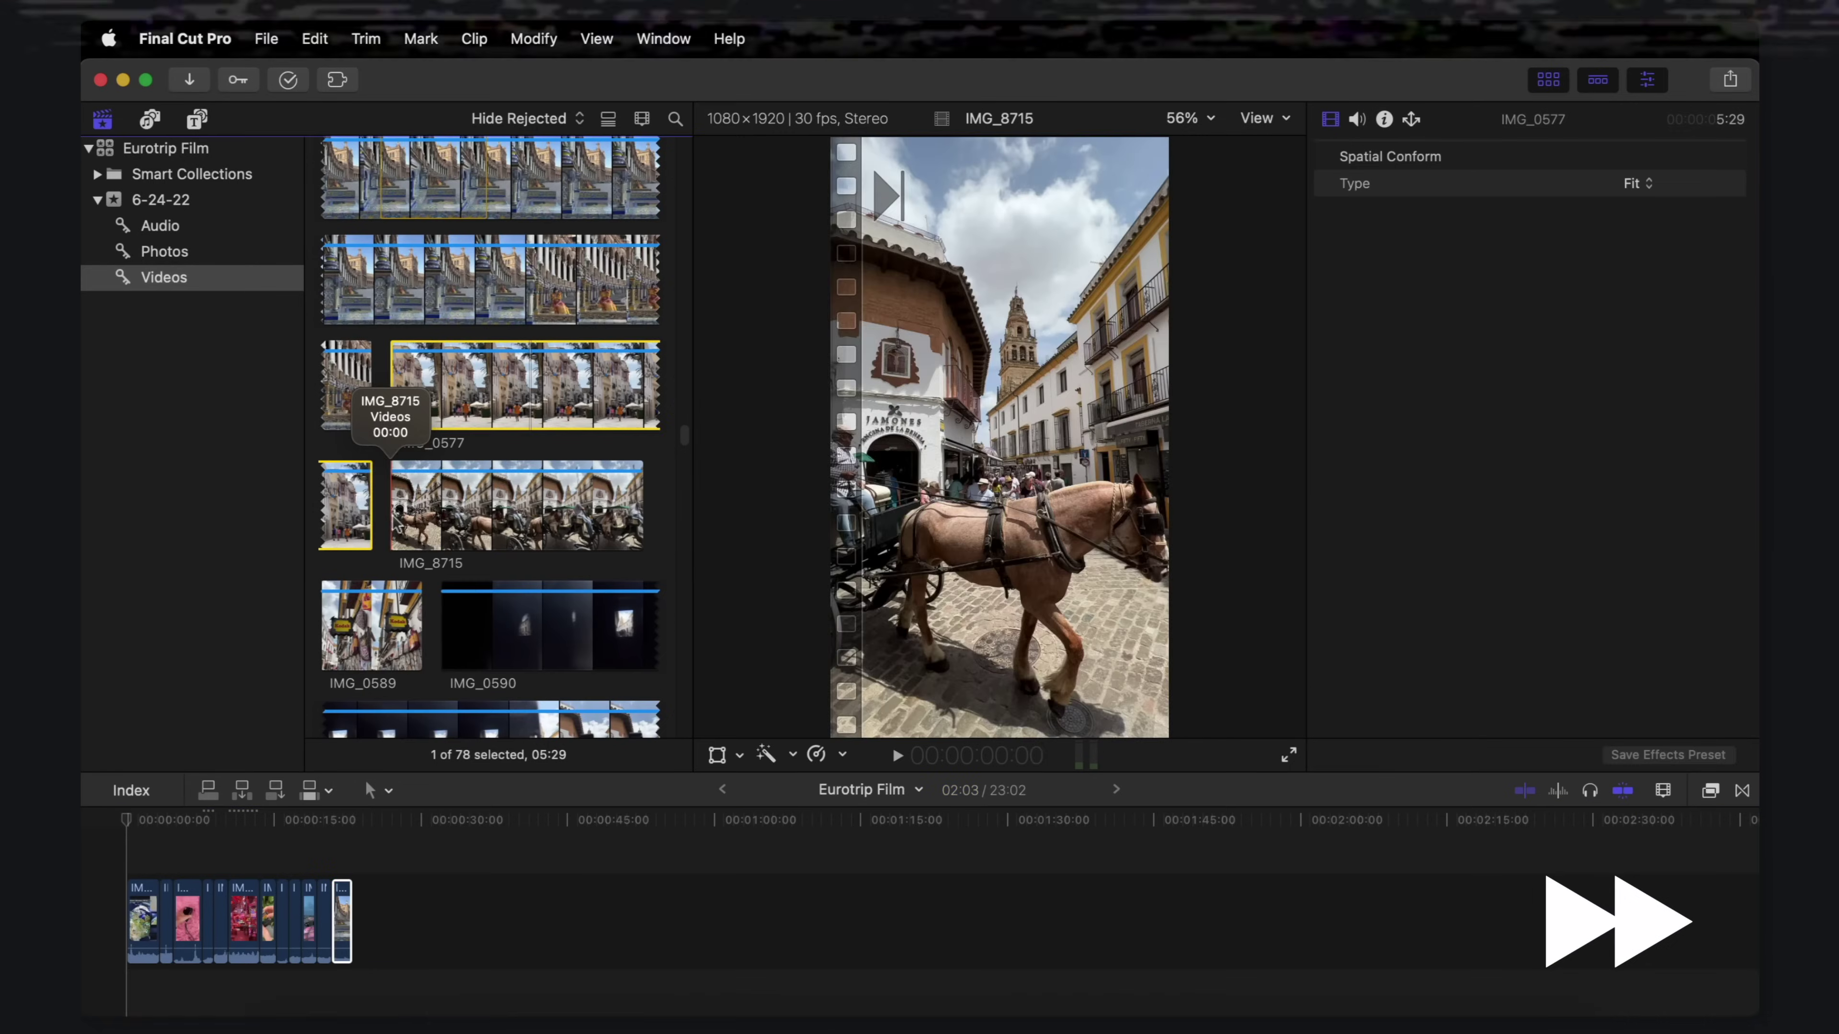
drag(391, 505, 466, 505)
click(372, 624)
key(e)
Step: Append short ranges of the next town clip and the palm tree clip IMG_0783 to the timeline
scroll(535, 592, down, 8)
click(411, 443)
drag(526, 667, 657, 667)
drag(579, 667, 404, 922)
scroll(434, 558, down, 15)
click(475, 460)
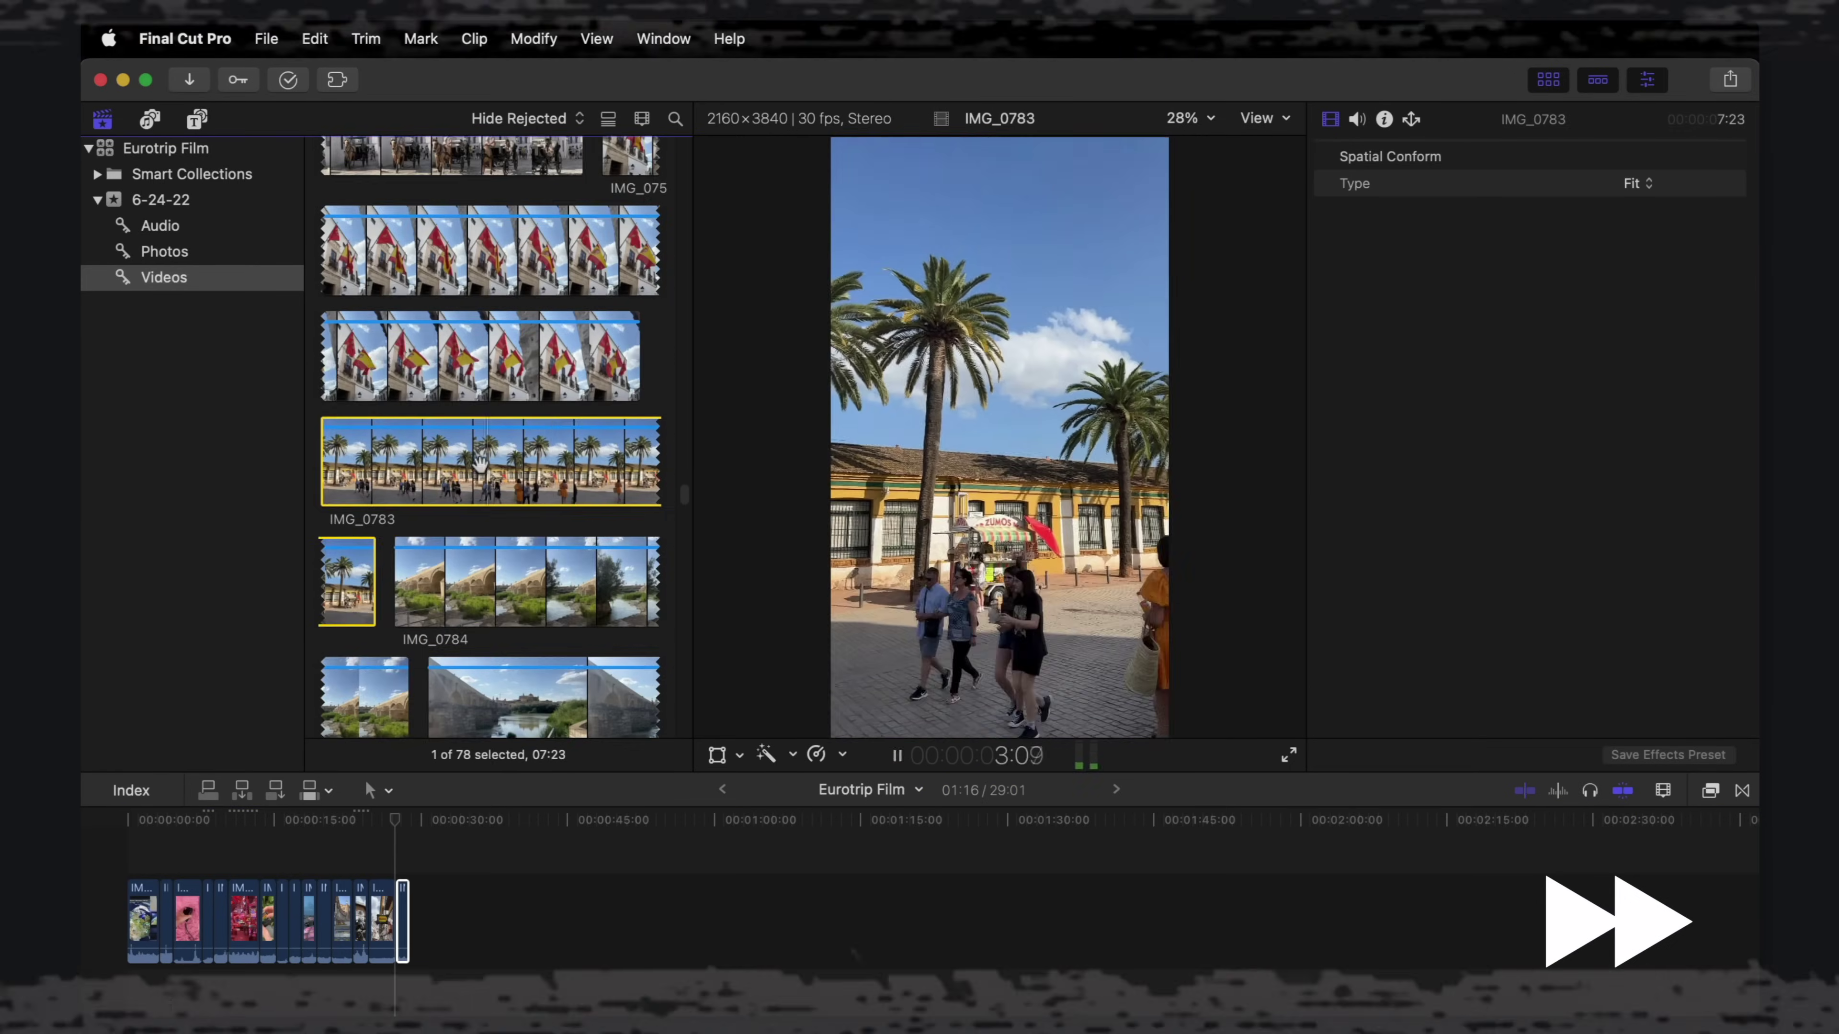
drag(372, 460, 440, 460)
drag(405, 460, 417, 921)
Step: Append the cactus clip IMG_0986 and a short range of the field clip with the shadow to the timeline
click(527, 482)
scroll(507, 463, down, 15)
click(493, 384)
scroll(485, 381, down, 12)
click(456, 373)
scroll(543, 423, down, 2)
scroll(542, 417, down, 6)
click(396, 372)
key(e)
drag(514, 477, 467, 921)
Step: Append the drone clip IMG_1220 as the final shot of the timeline
scroll(472, 369, down, 12)
click(635, 308)
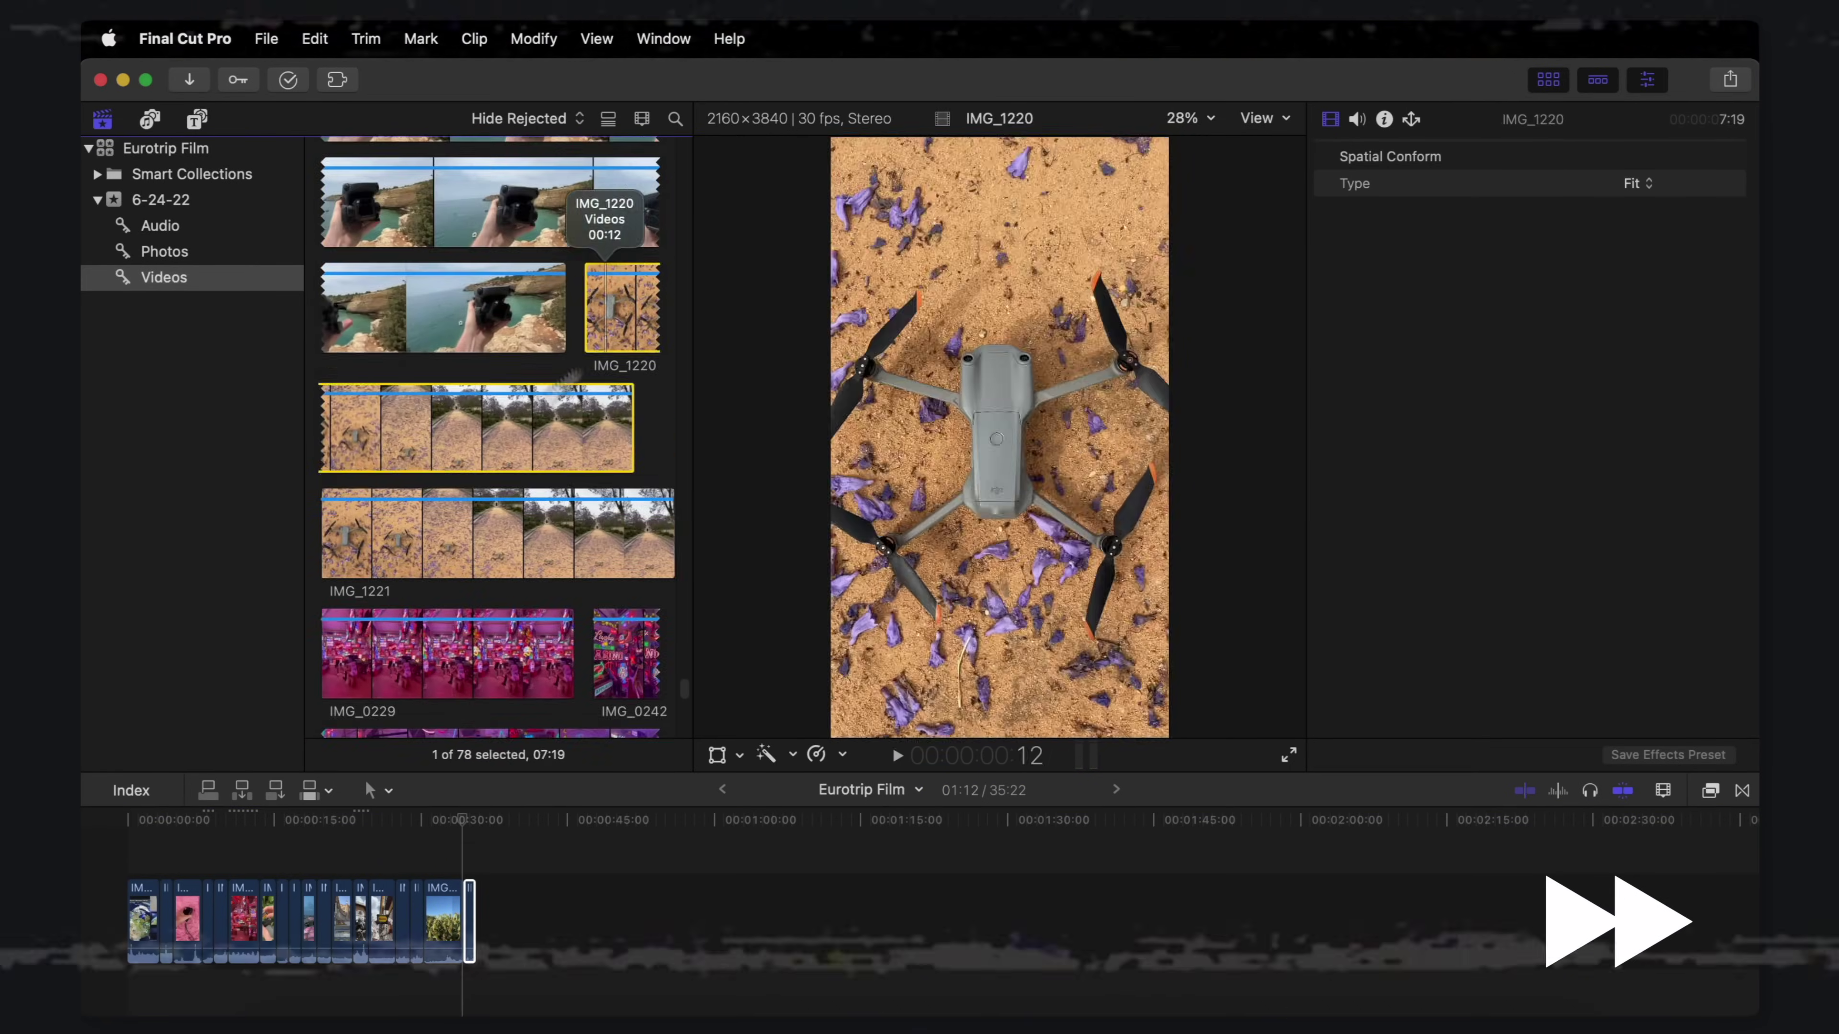
key(e)
scroll(523, 426, down, 10)
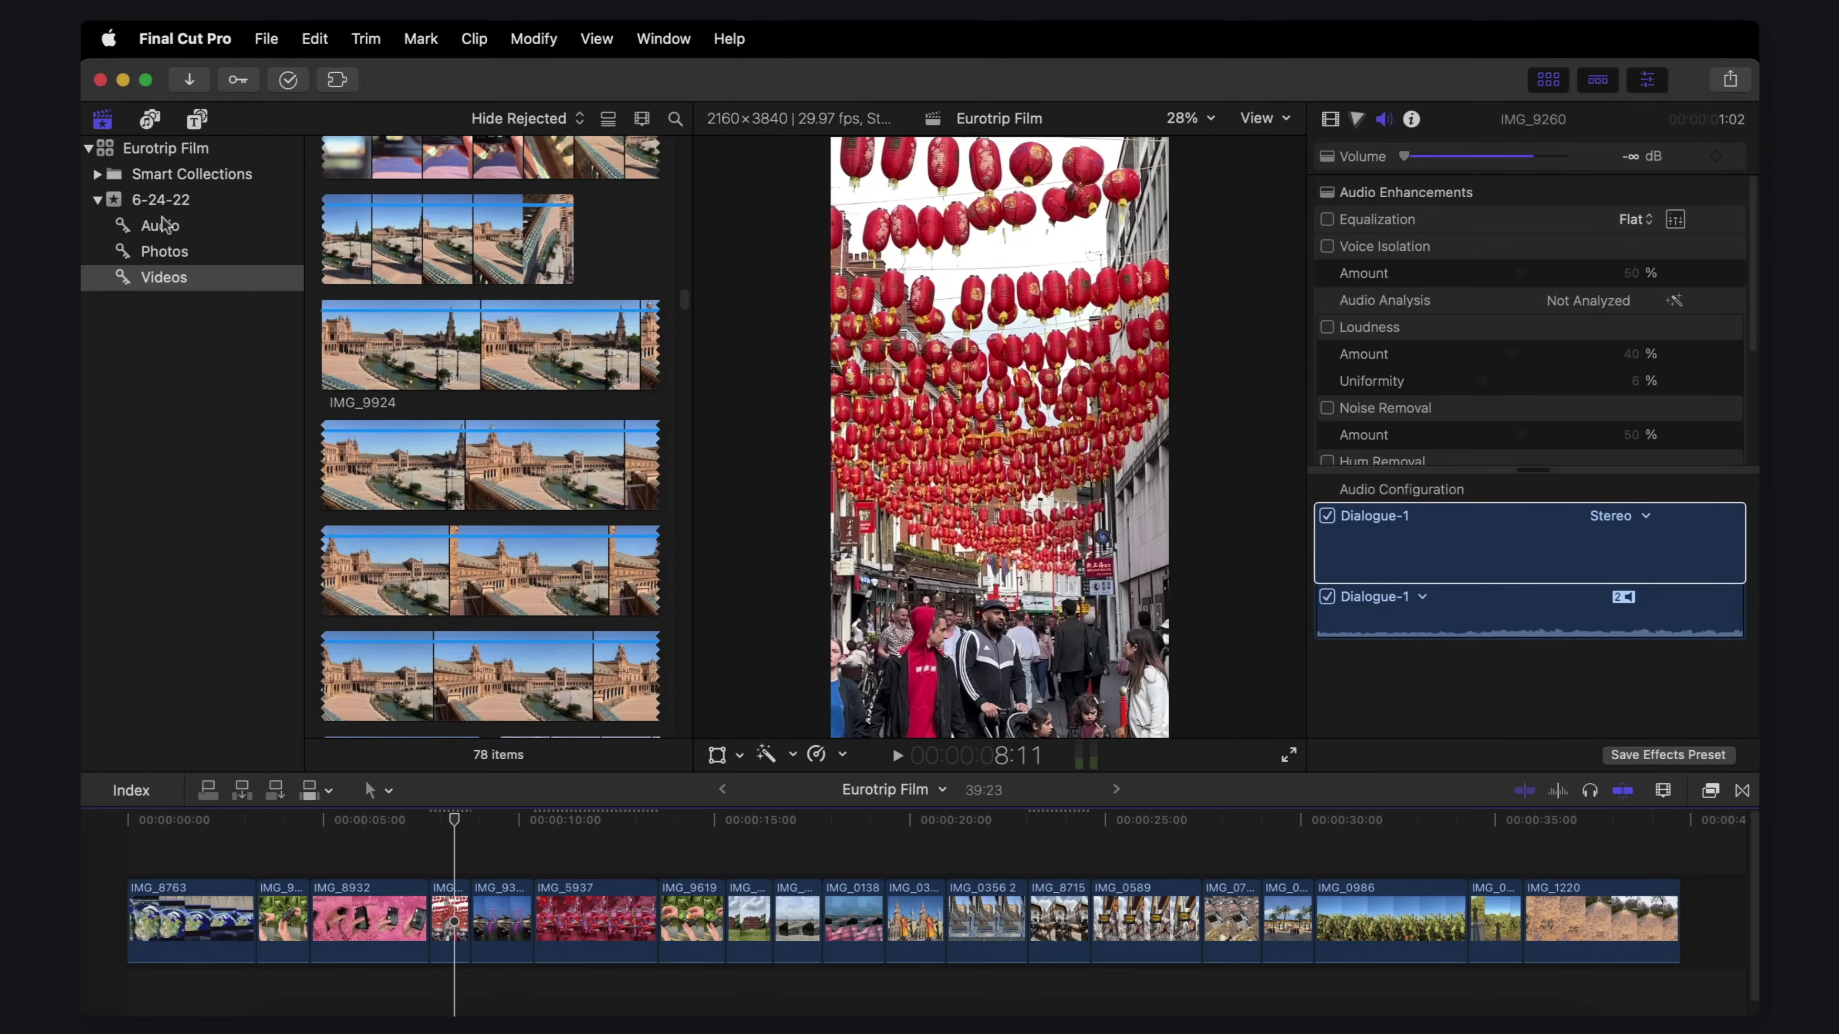
Step: Place the song Opening - Magiksolo from the Audio collection beneath the video, starting at the beginning of the timeline
click(174, 223)
click(490, 284)
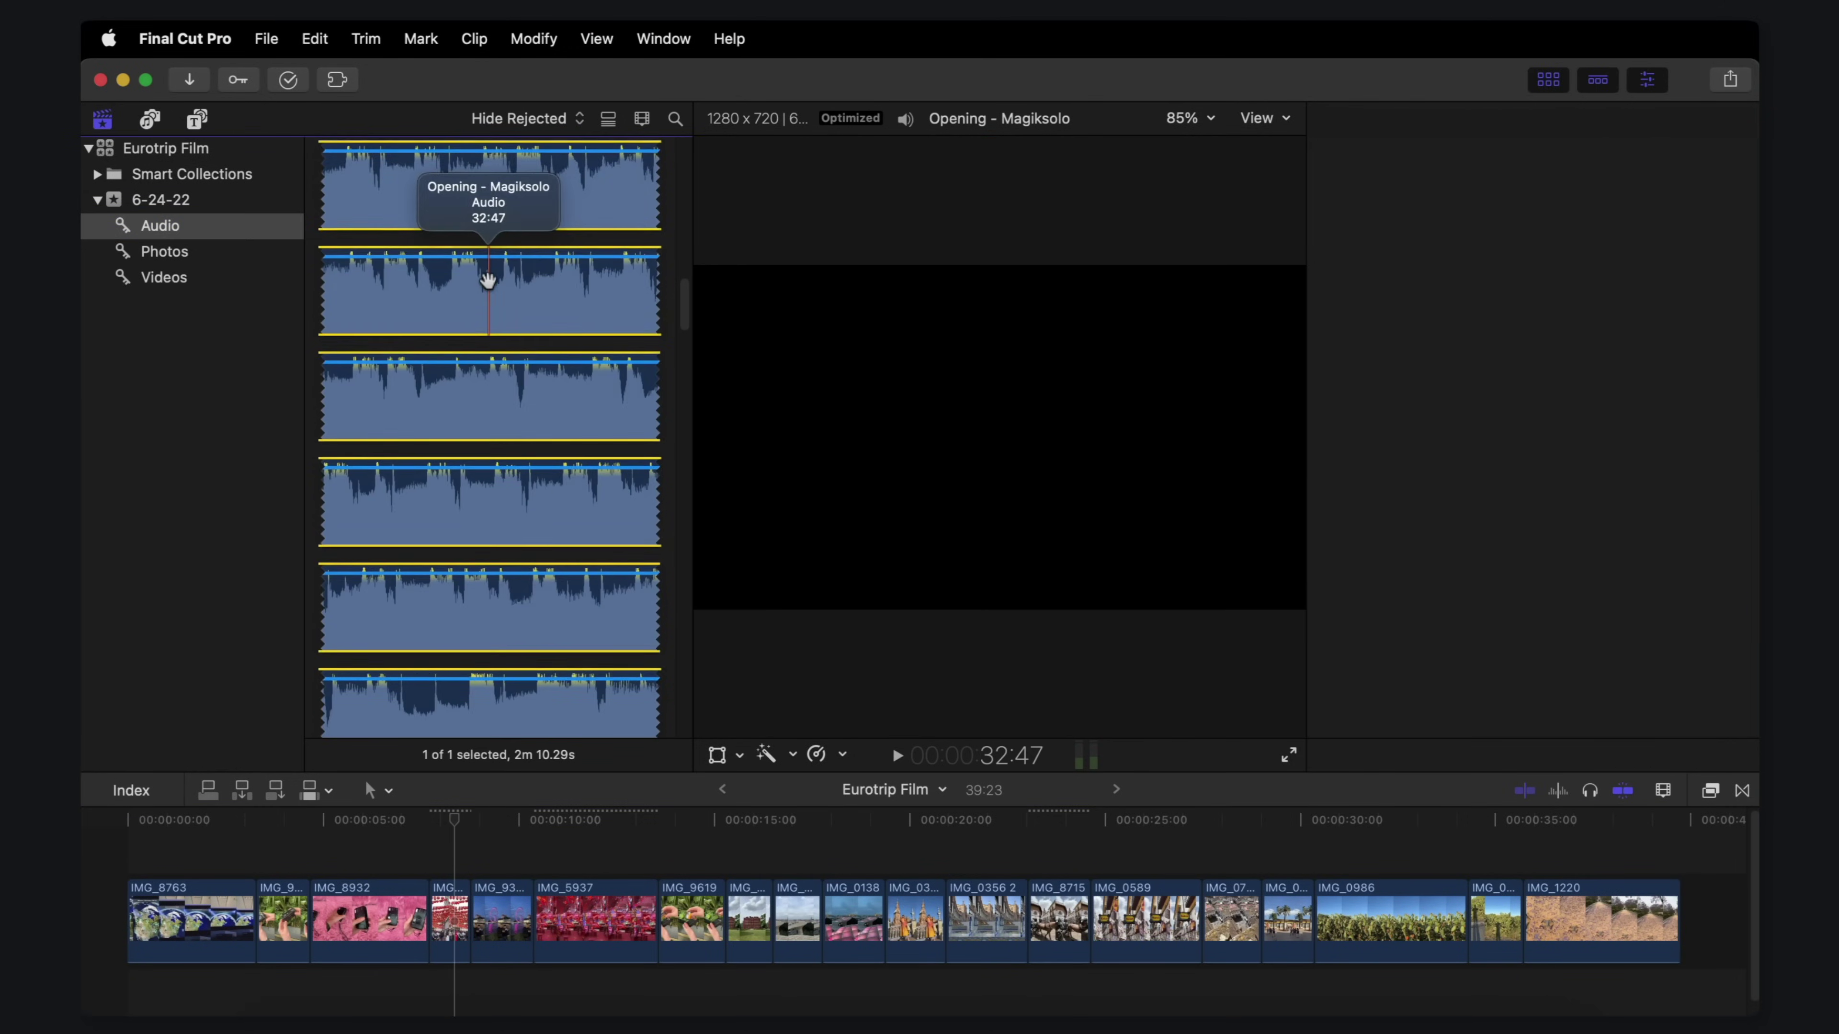
drag(472, 246, 129, 999)
key(shift+z)
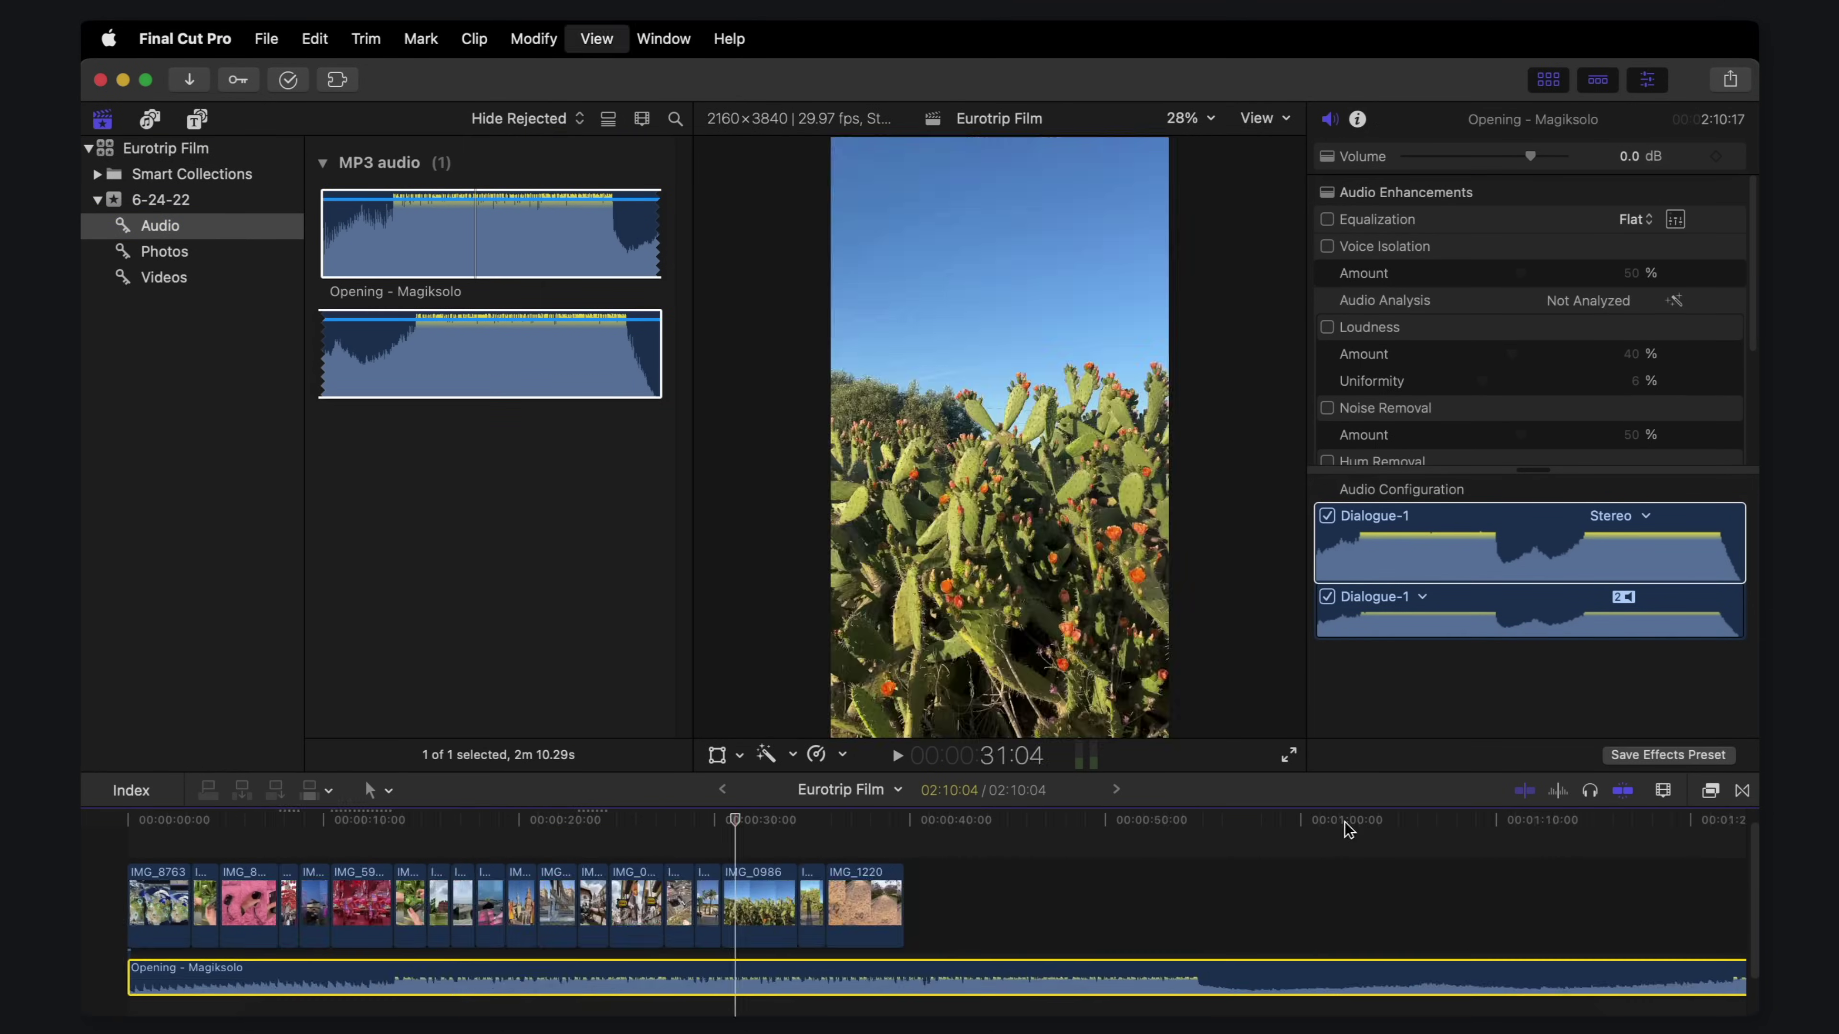
Step: Trim the start of IMG_8932 and cut the music's end back to the end of the last video clip
drag(1396, 979, 513, 989)
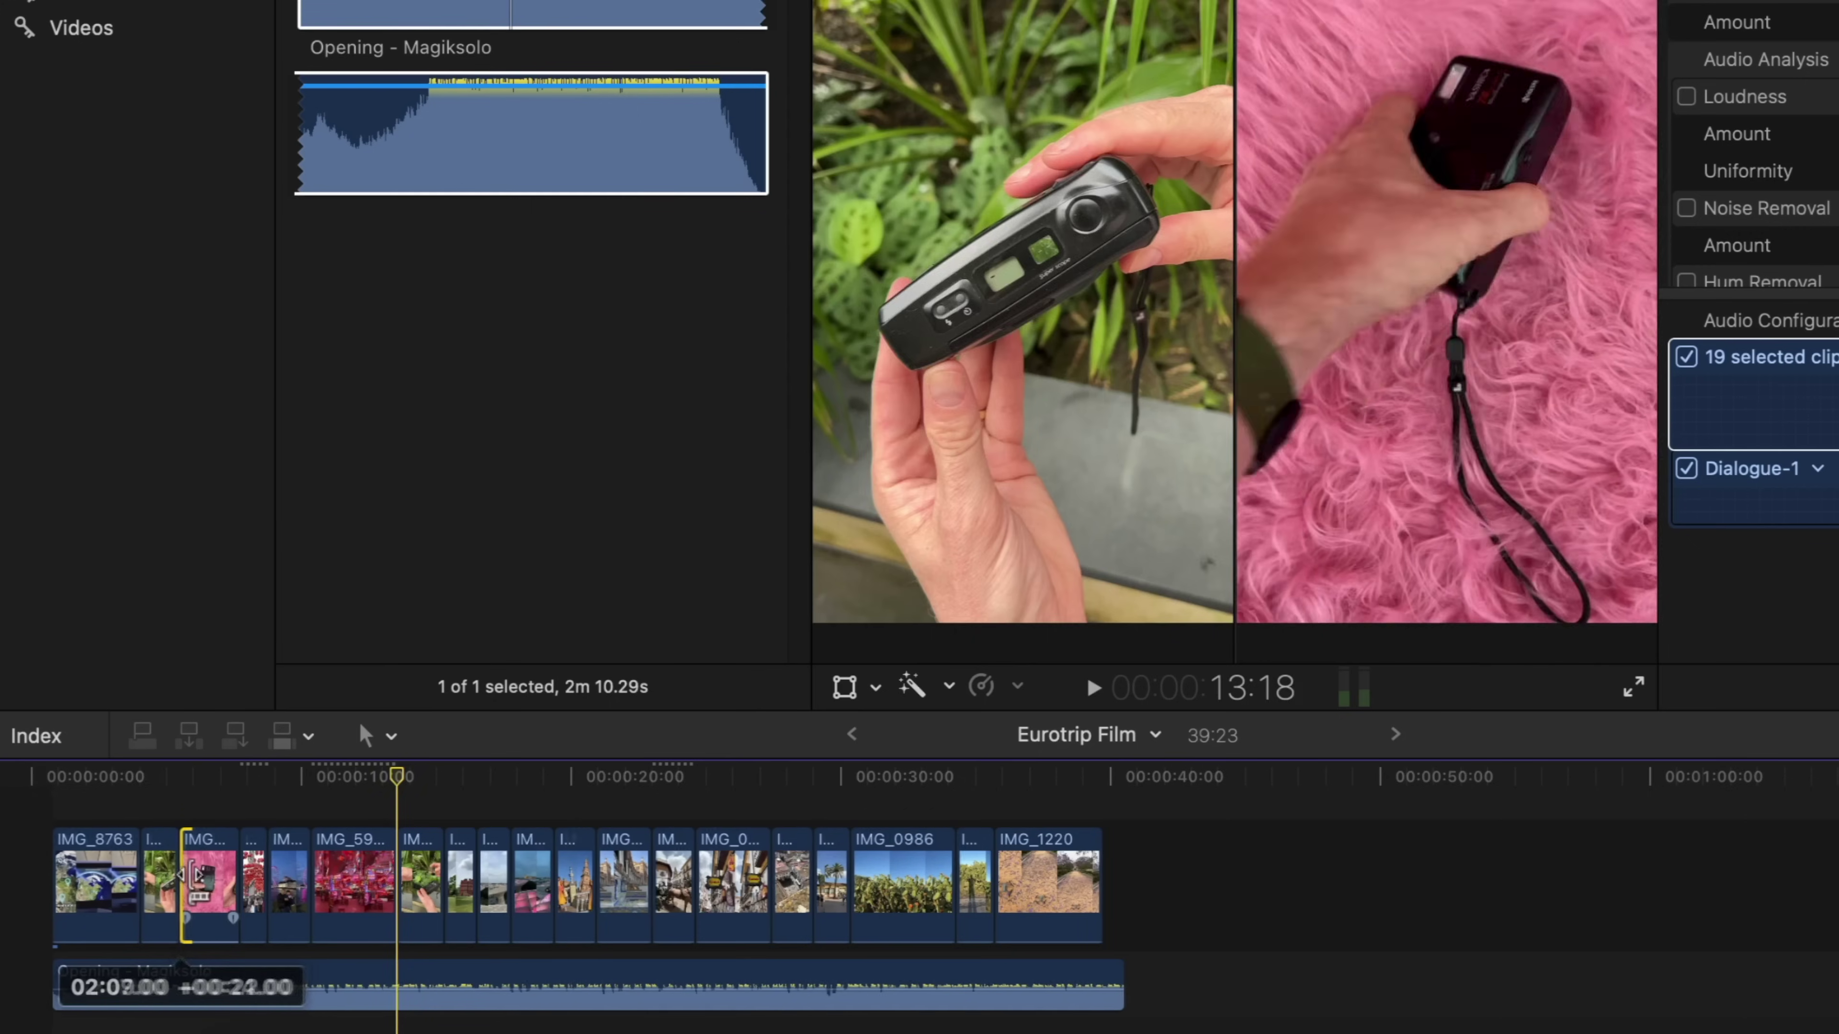
drag(189, 875, 194, 875)
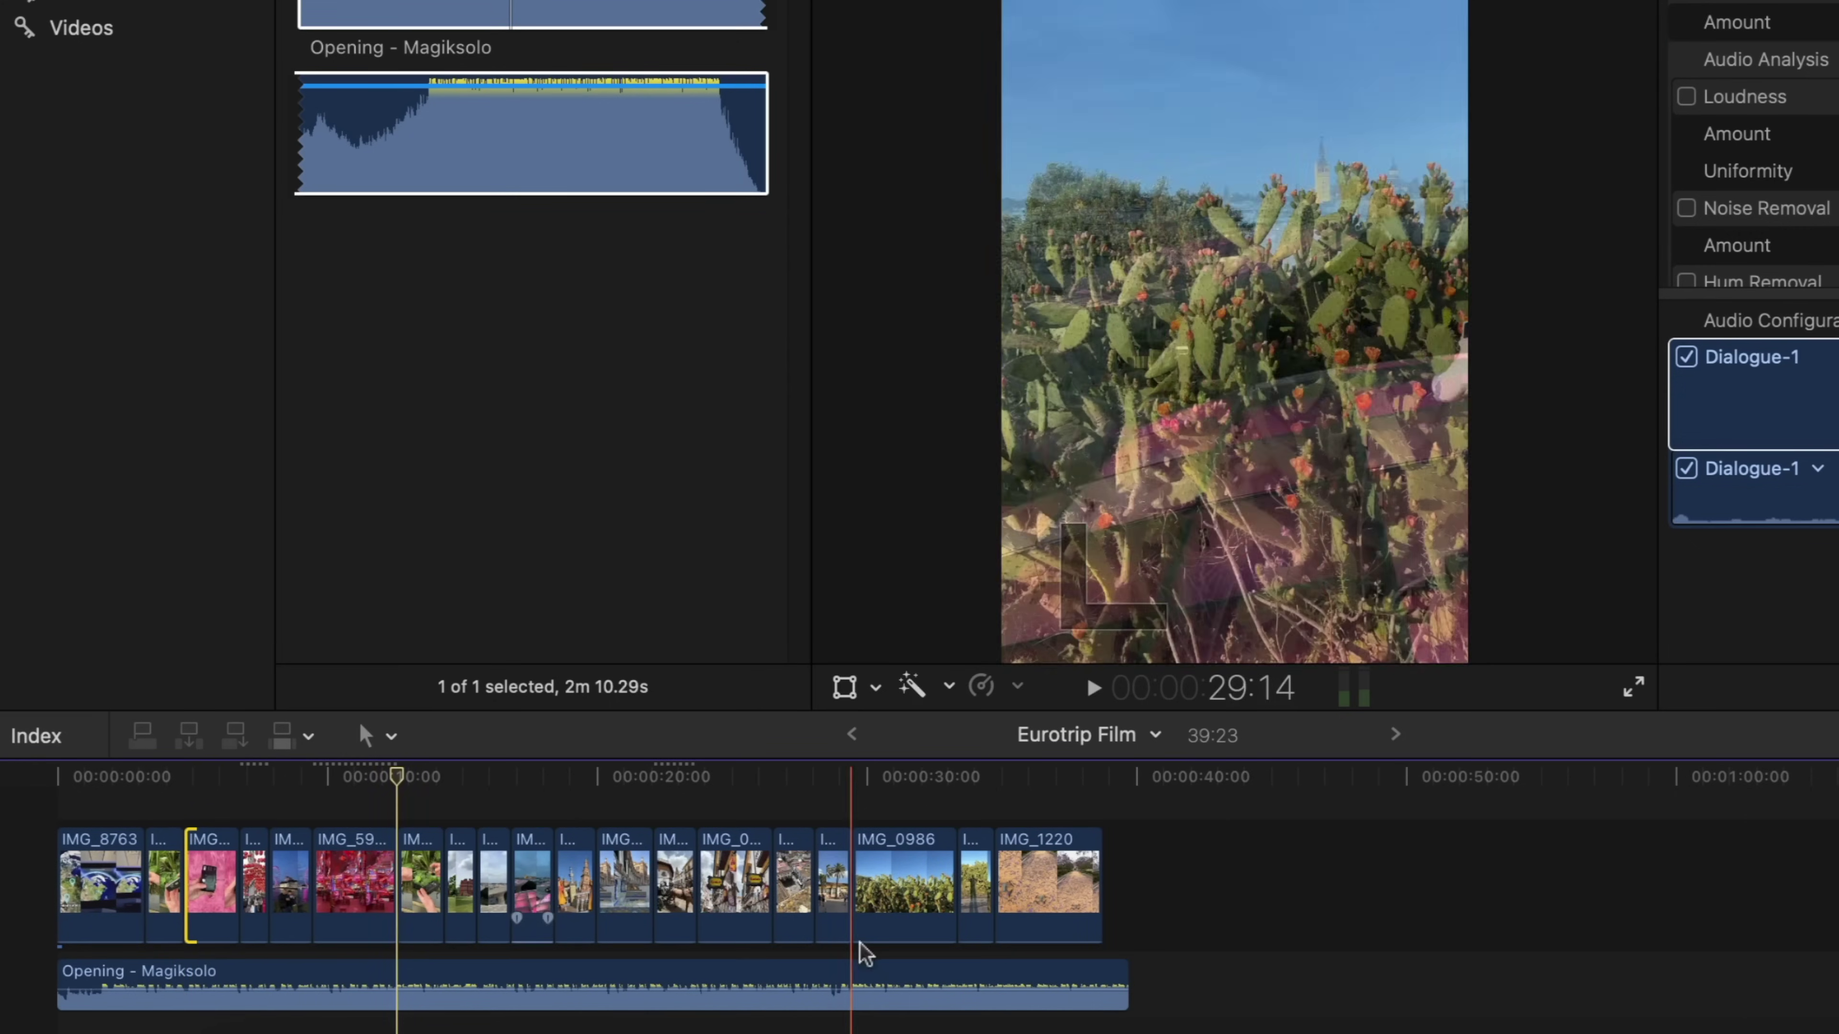
drag(1120, 975, 1101, 976)
Step: Select all the video clips on the timeline and set their duration to 15 frames each
drag(1219, 851, 101, 924)
right_click(87, 907)
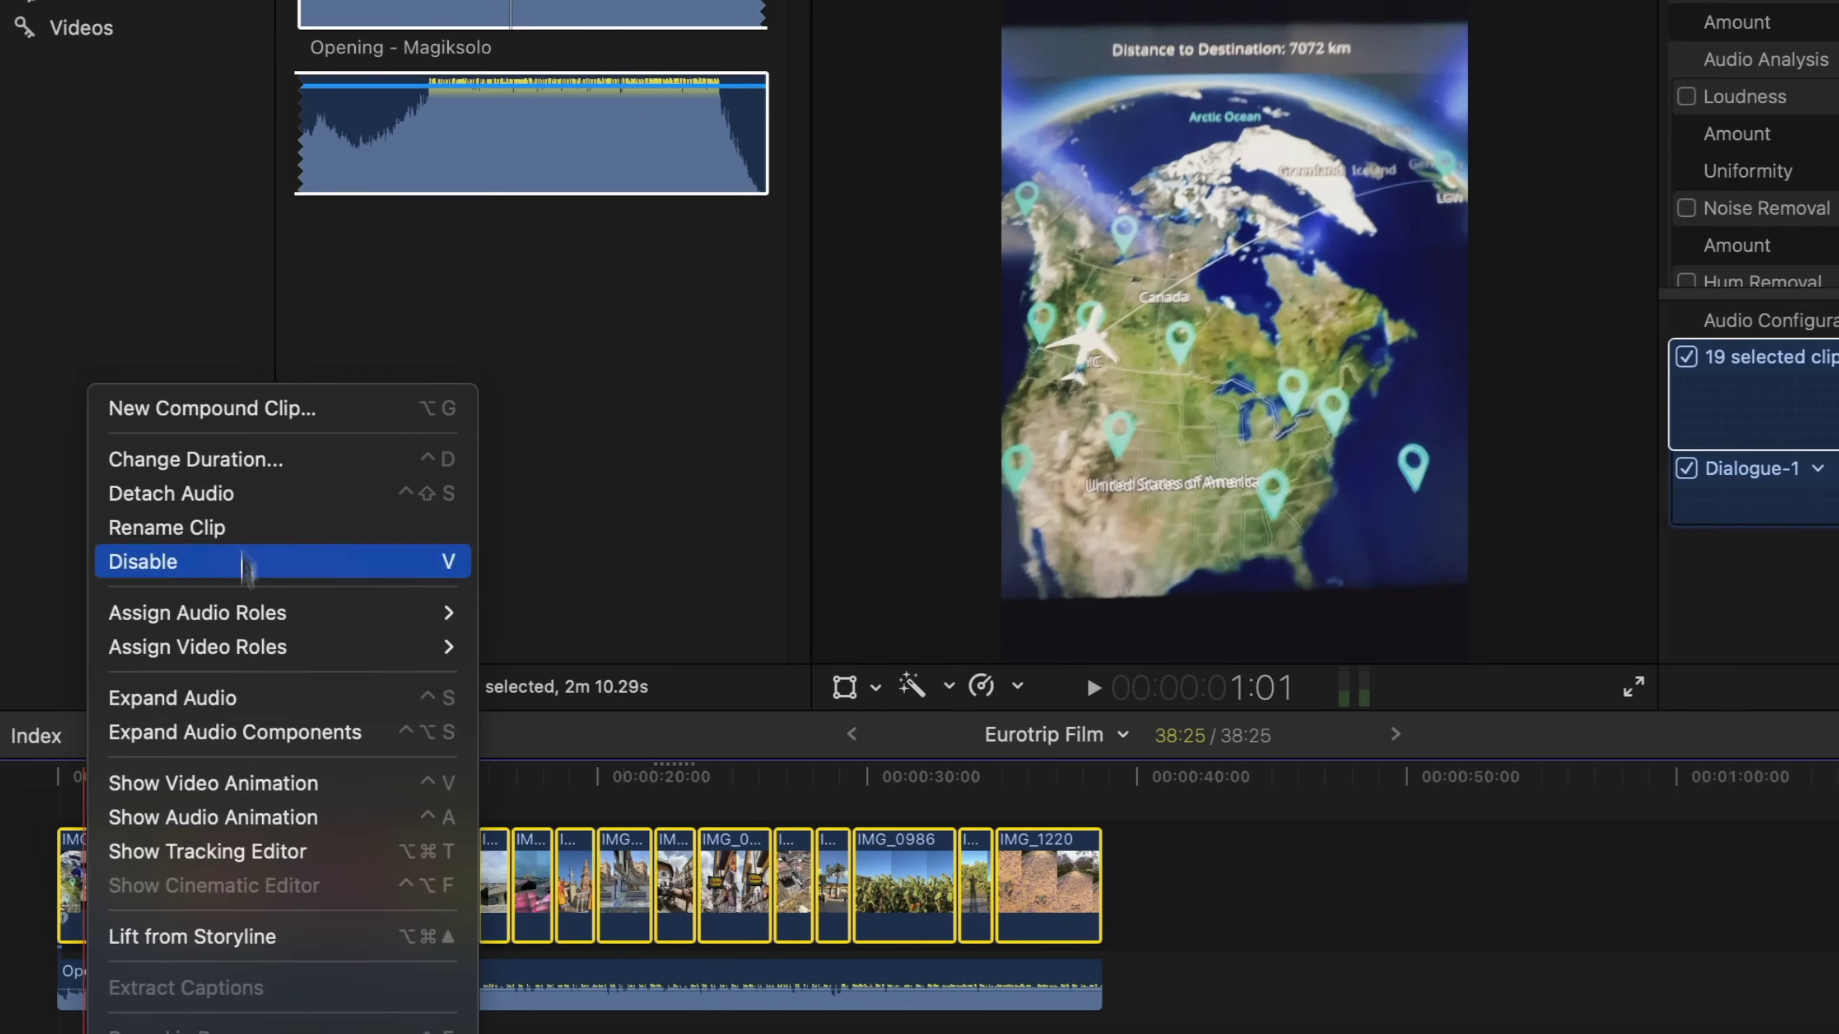
click(288, 463)
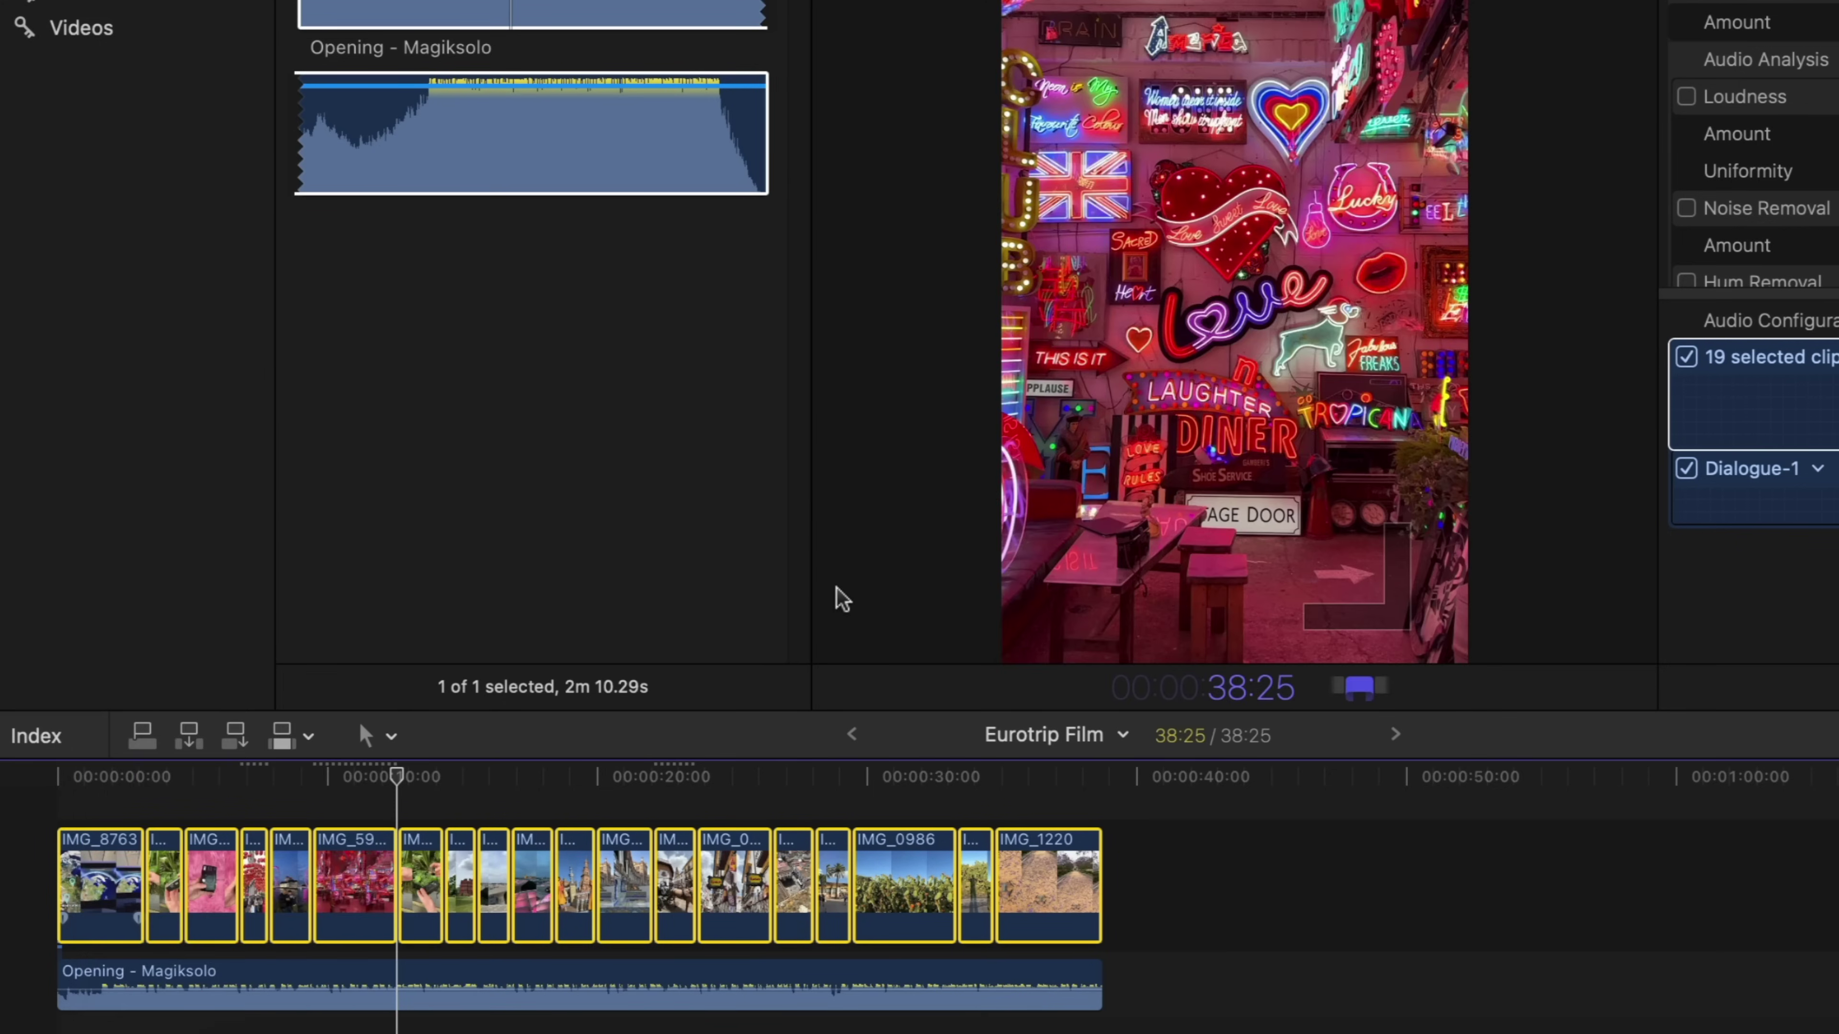
text(15)
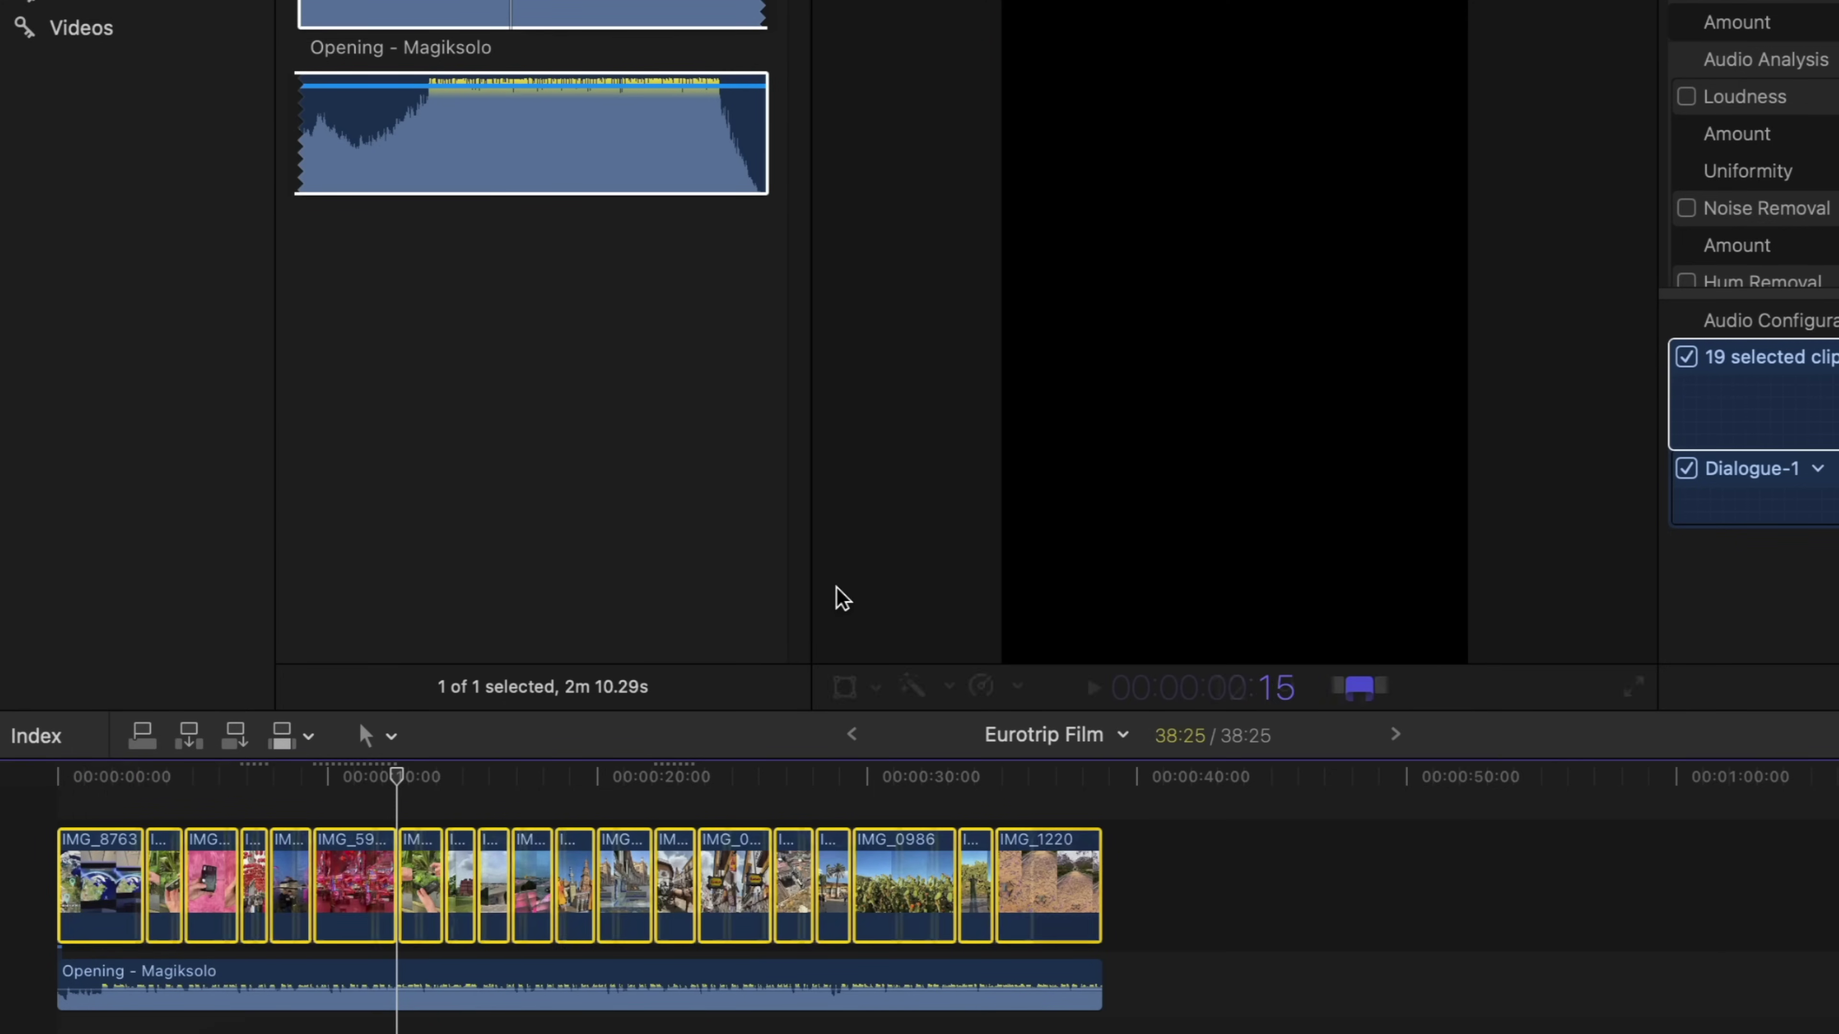
key(Return)
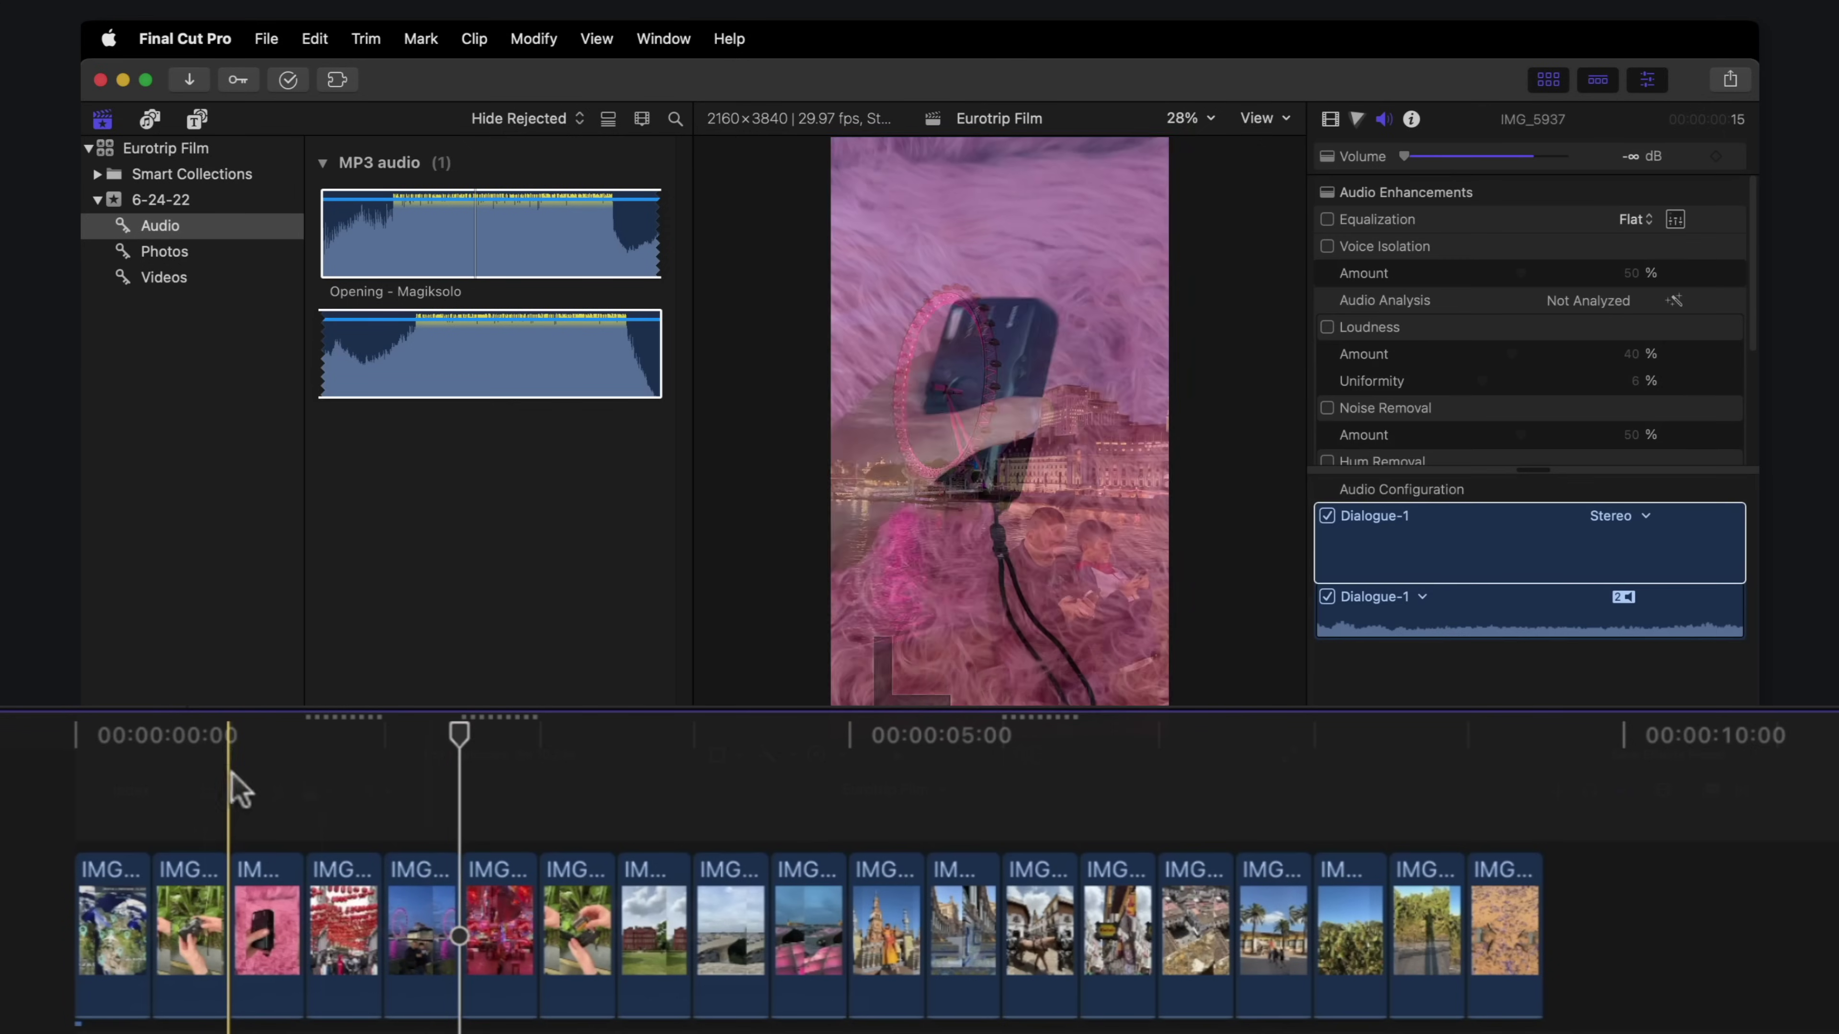
Step: Review the opening shots and move the later IMG_9619 clip directly after IMG_8763
click(194, 734)
drag(191, 728, 571, 773)
click(579, 930)
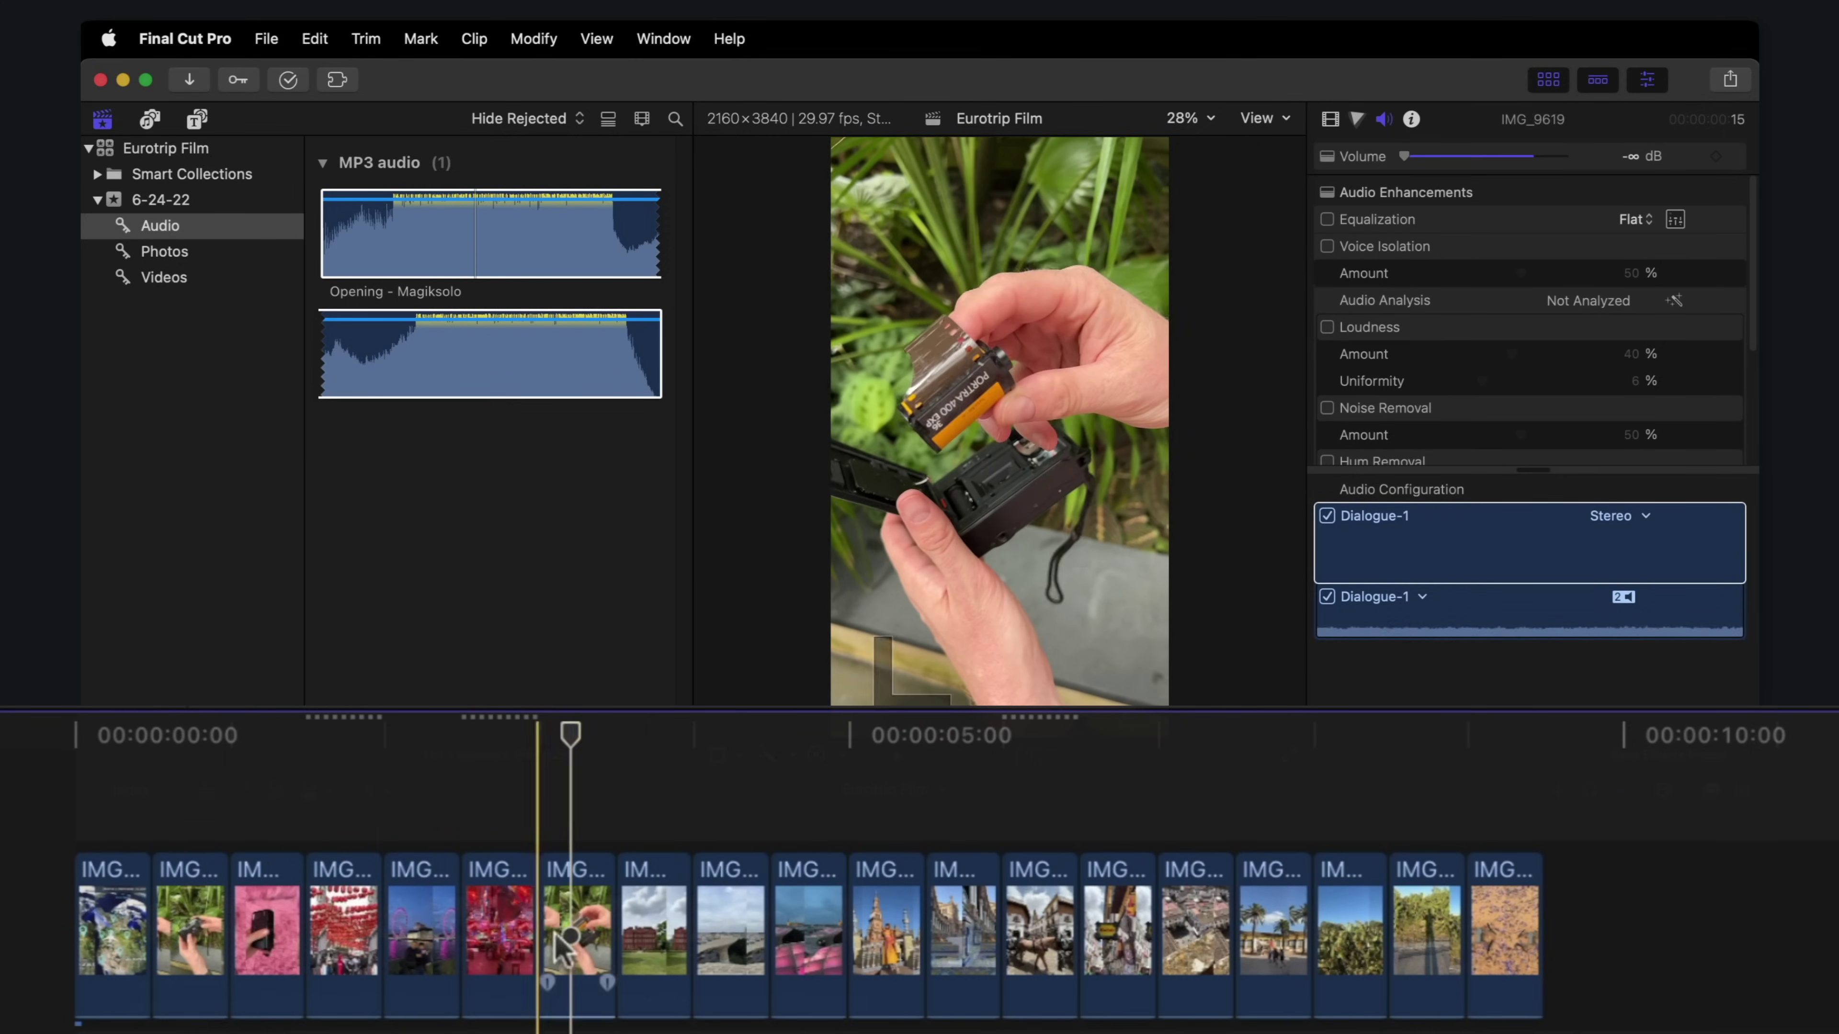
drag(177, 934, 181, 931)
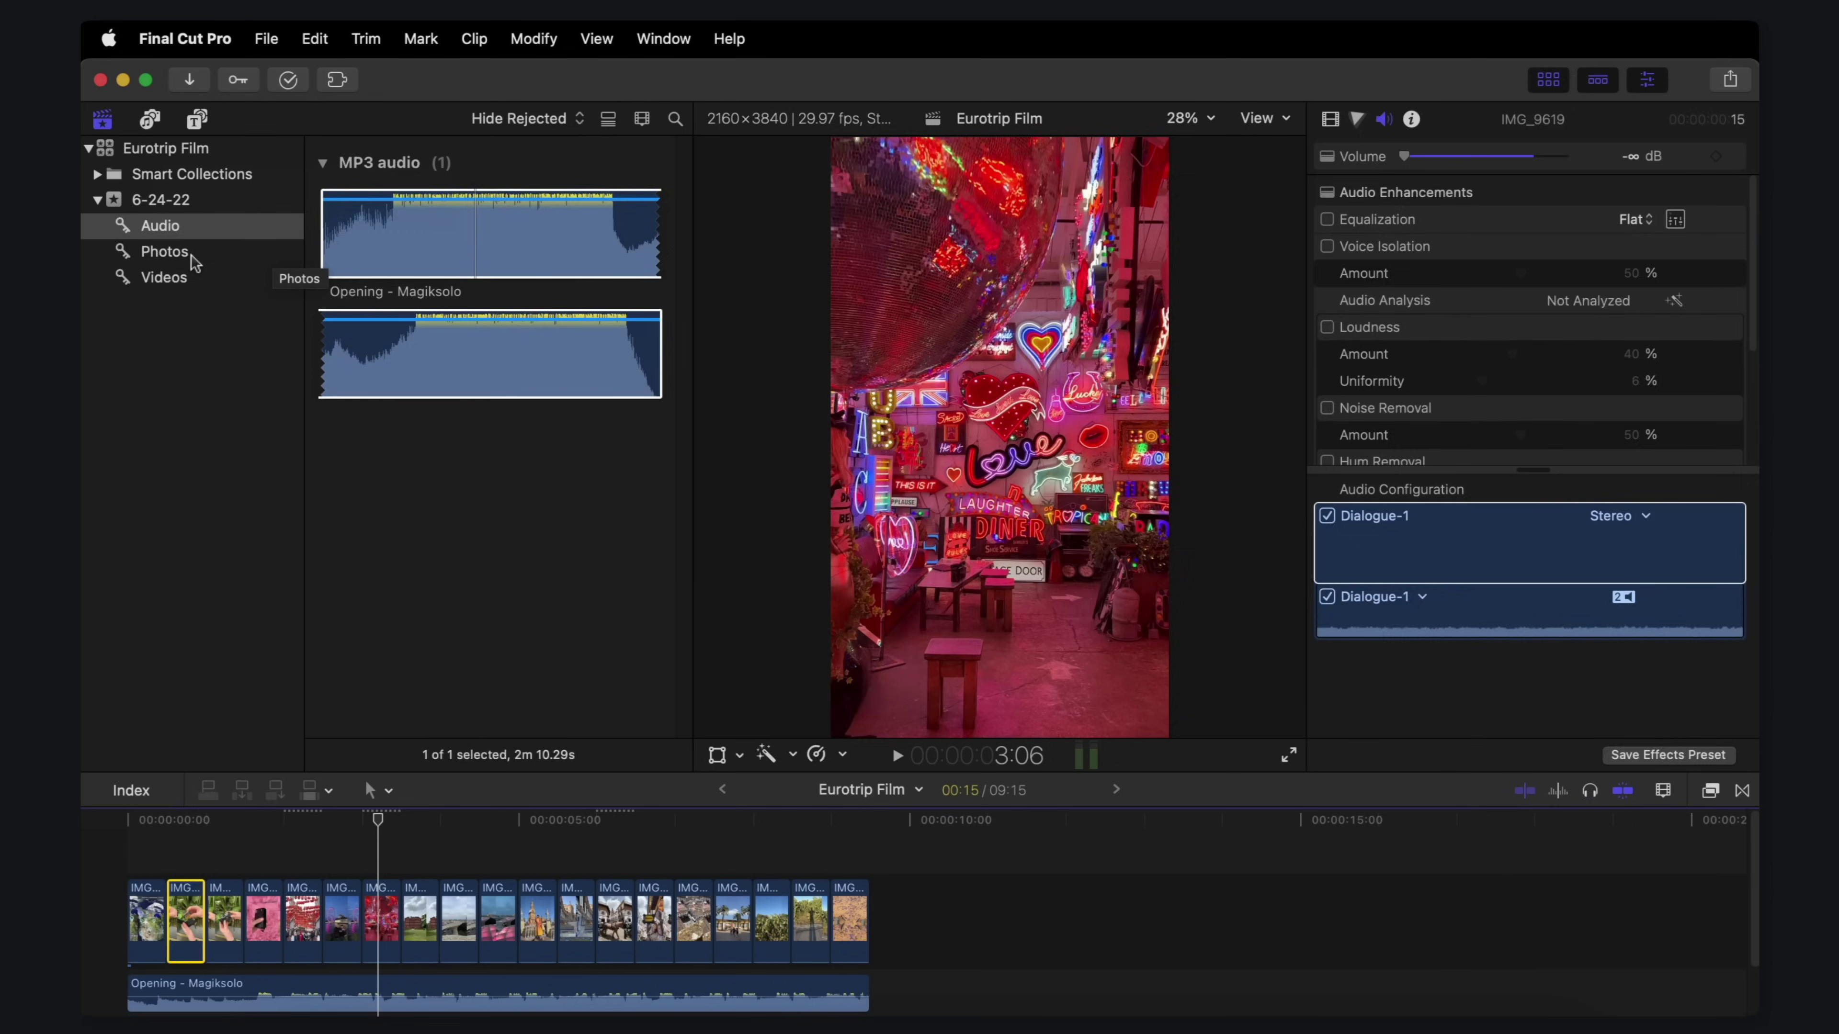
Step: Insert a range of the cactus photo from the Photos collection directly after the cactus clip IMG_0986
click(189, 252)
click(496, 258)
scroll(495, 251, up, 5)
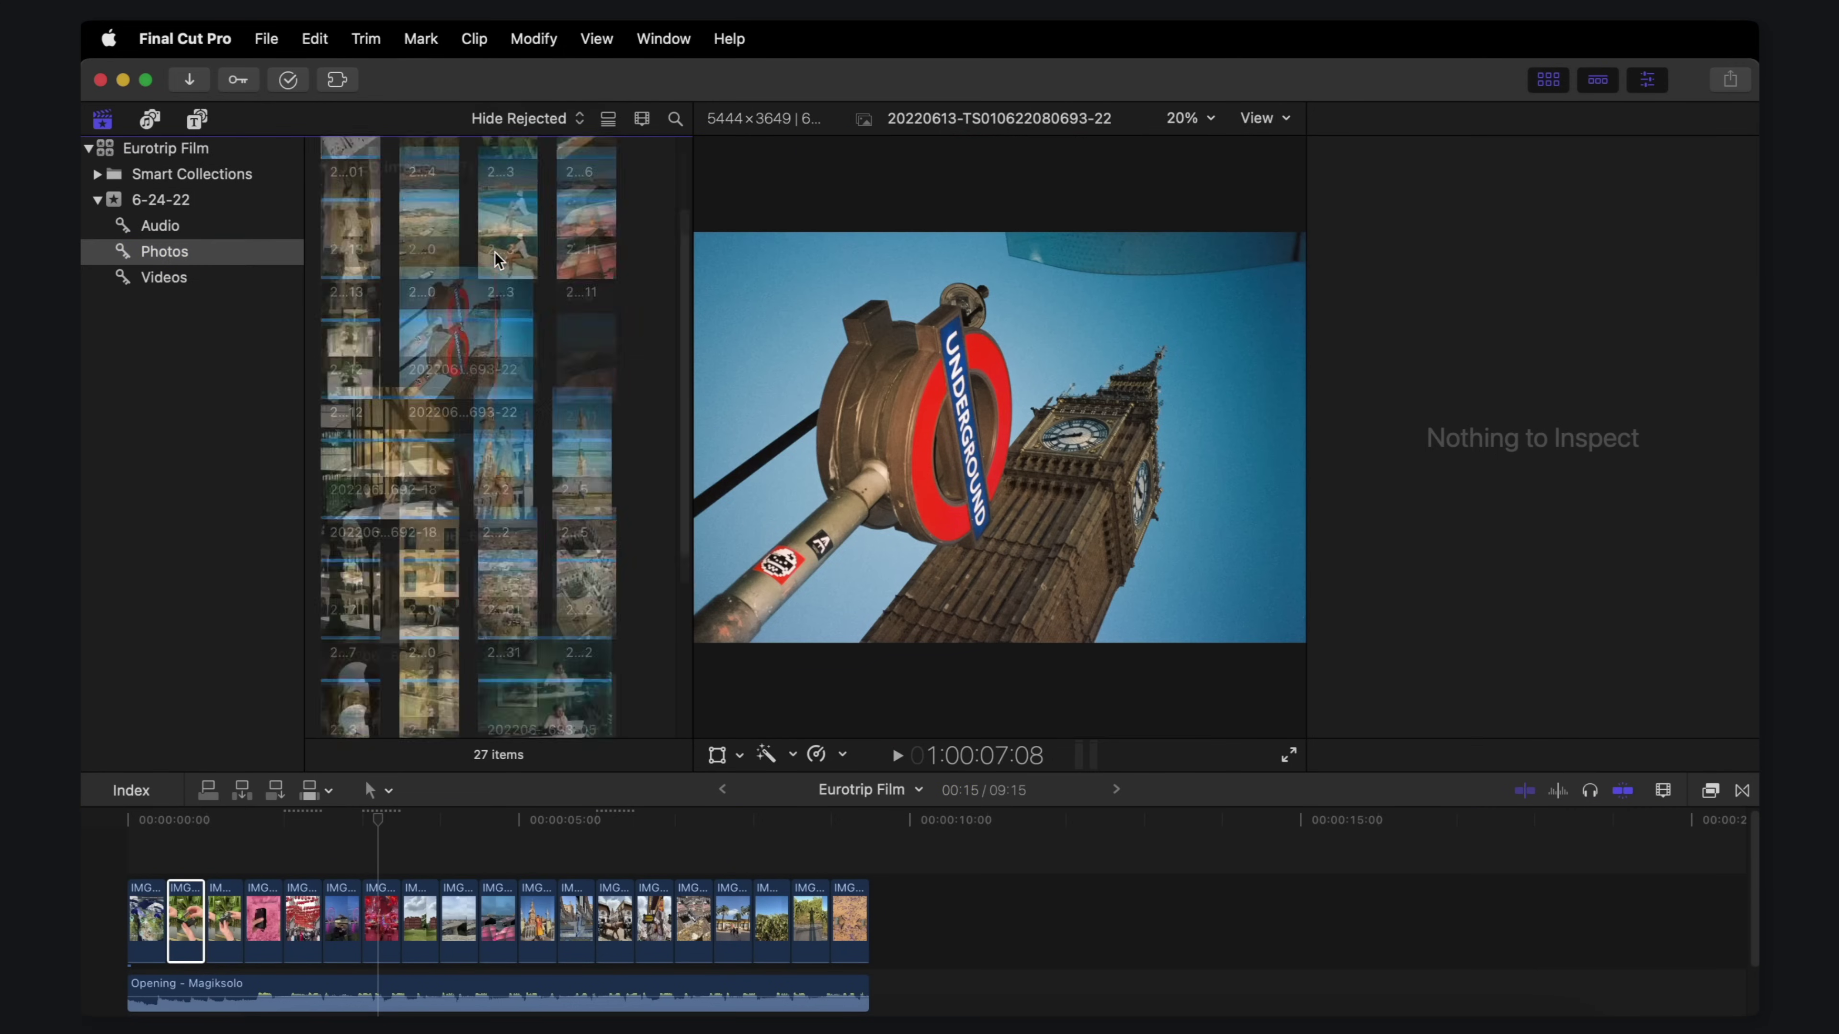
click(512, 239)
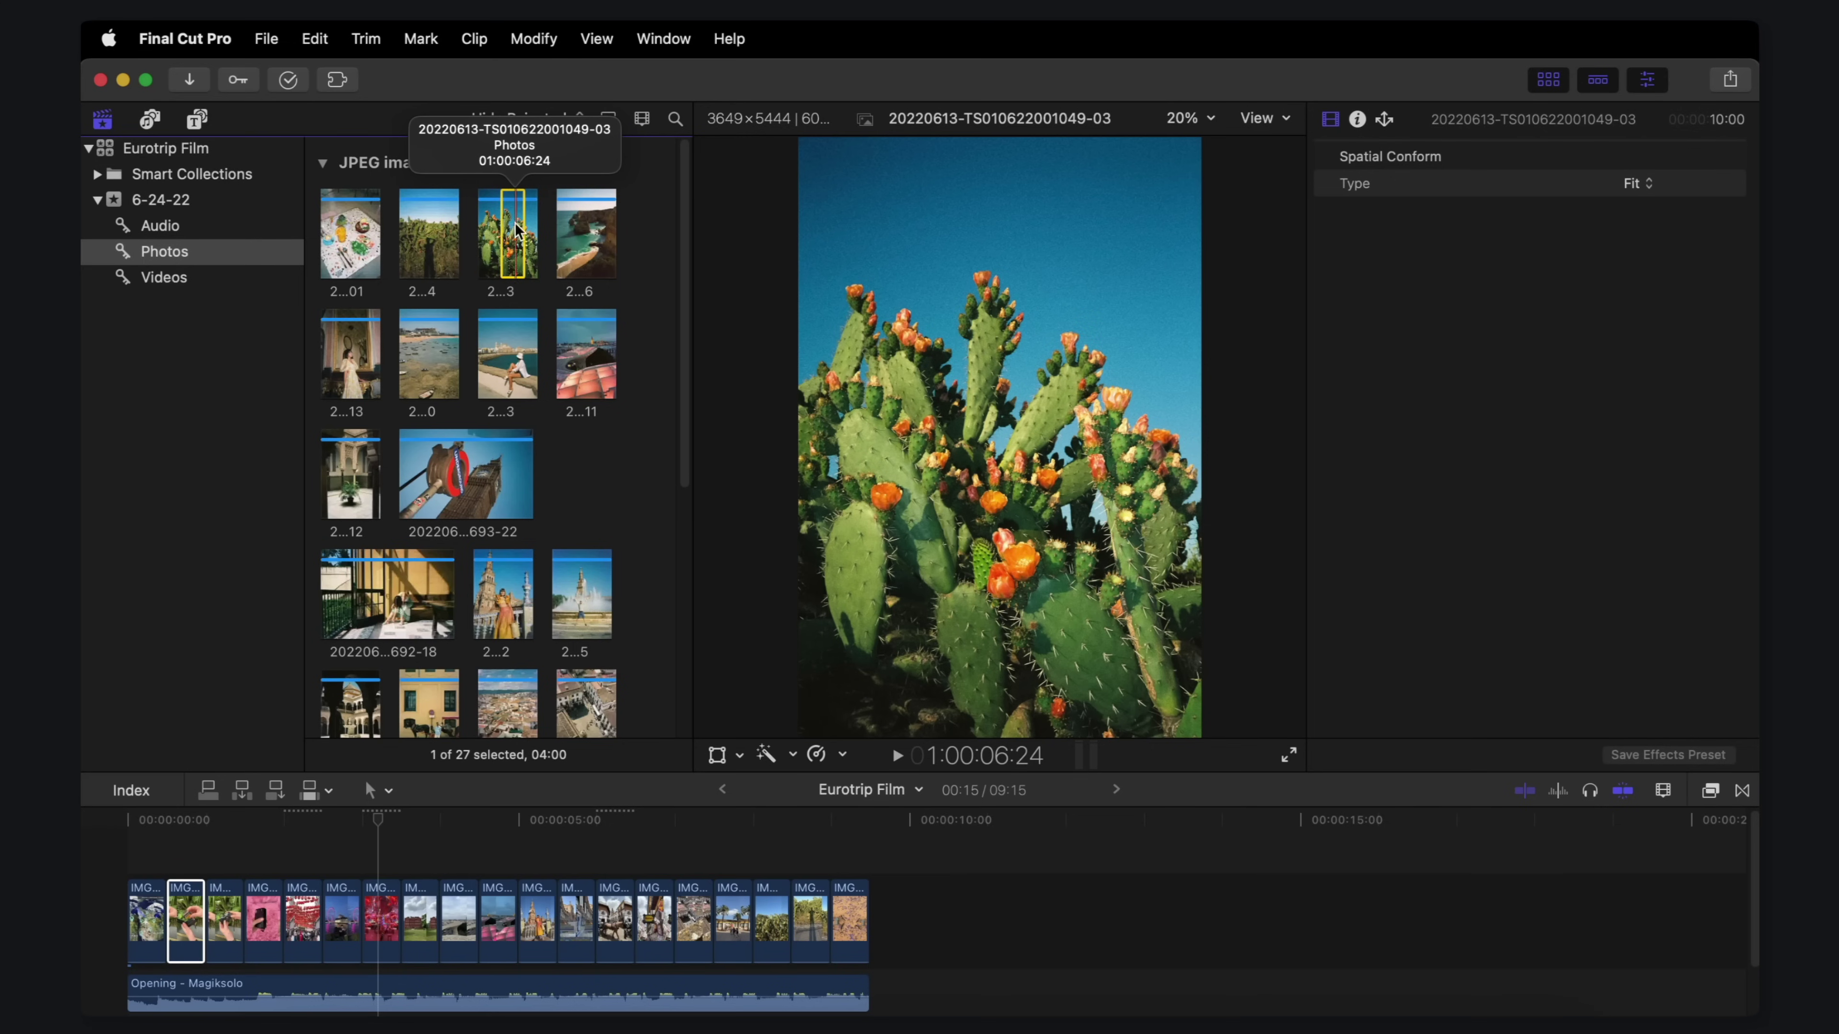
drag(419, 532, 477, 840)
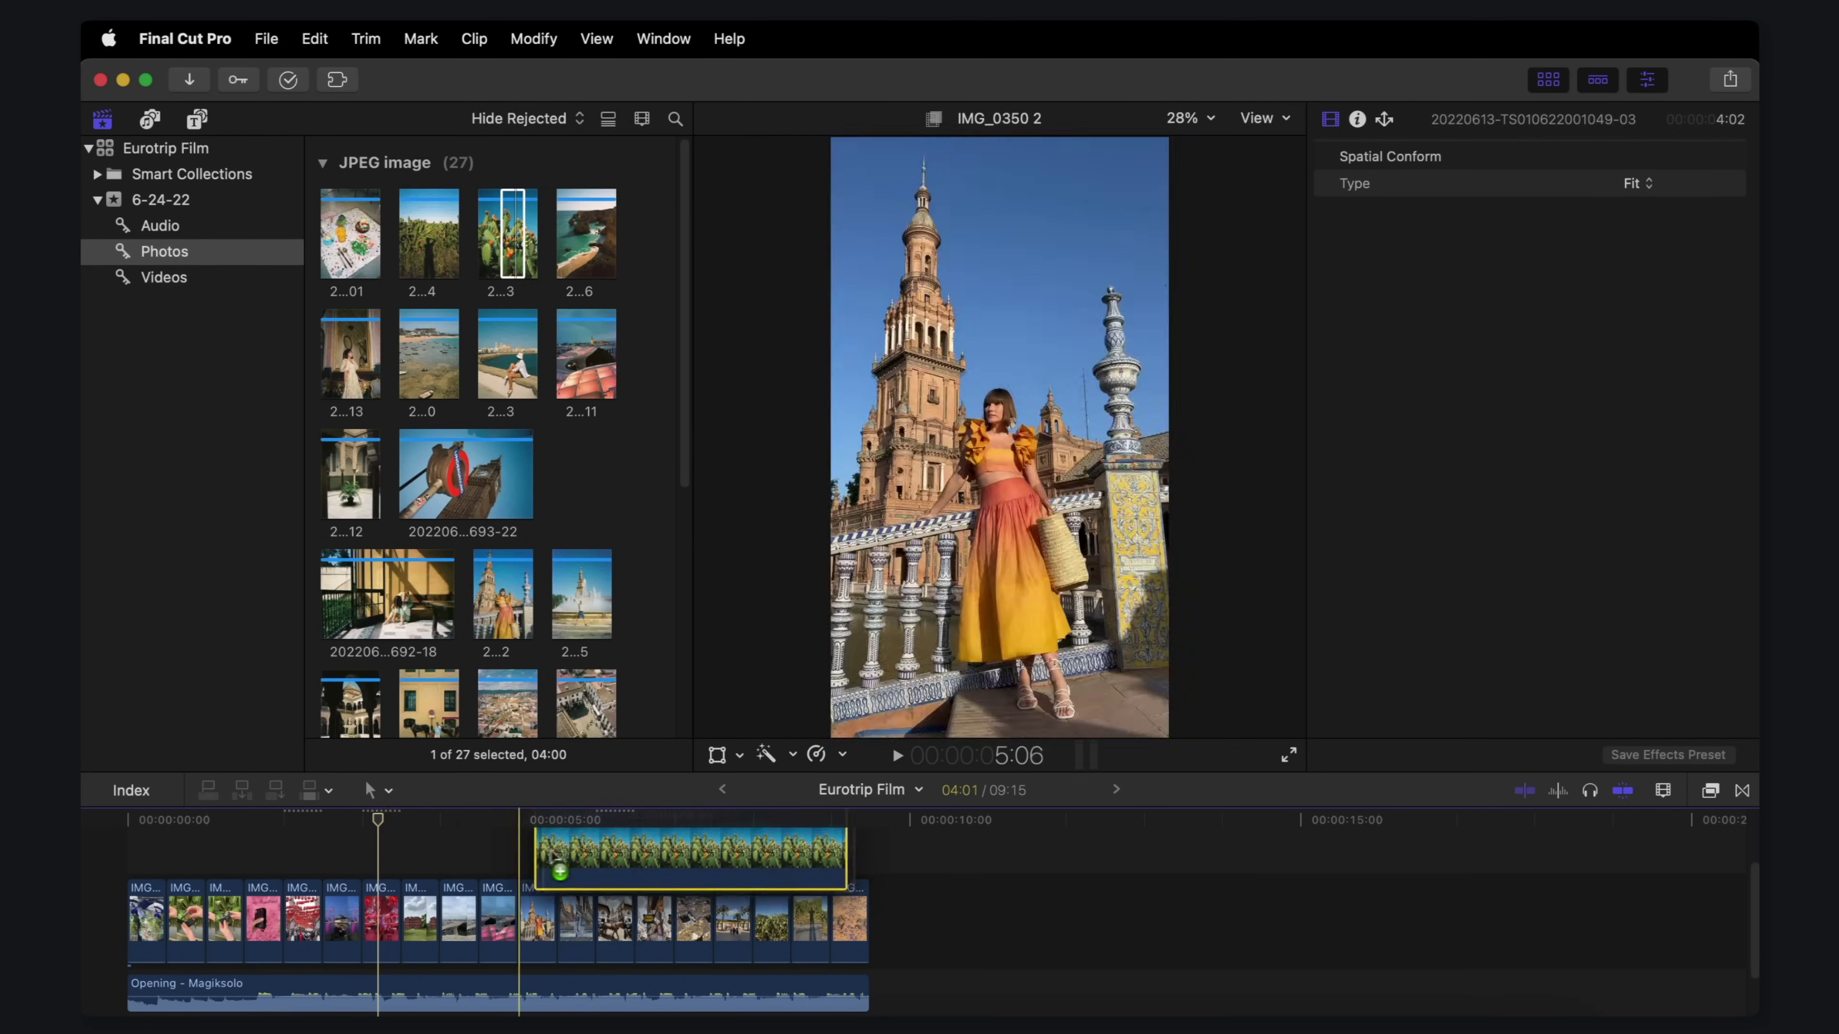
key(super+z)
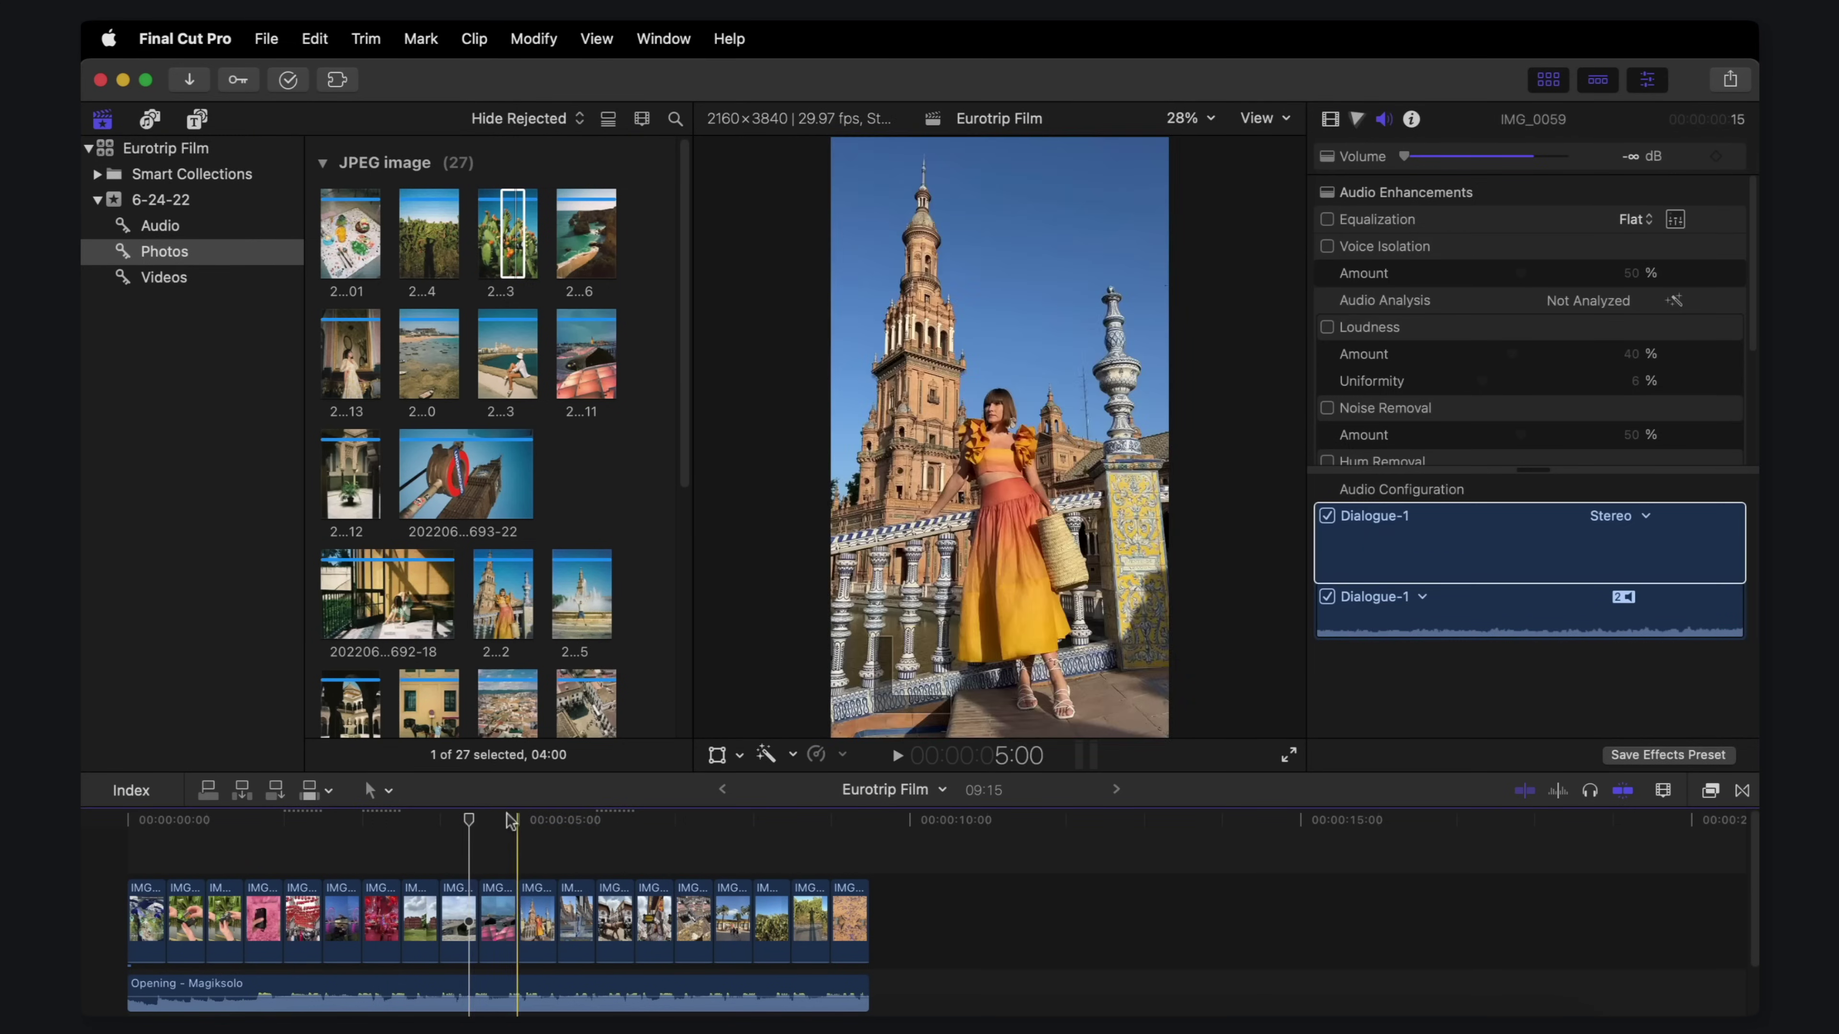
drag(467, 821, 771, 829)
drag(510, 233, 792, 941)
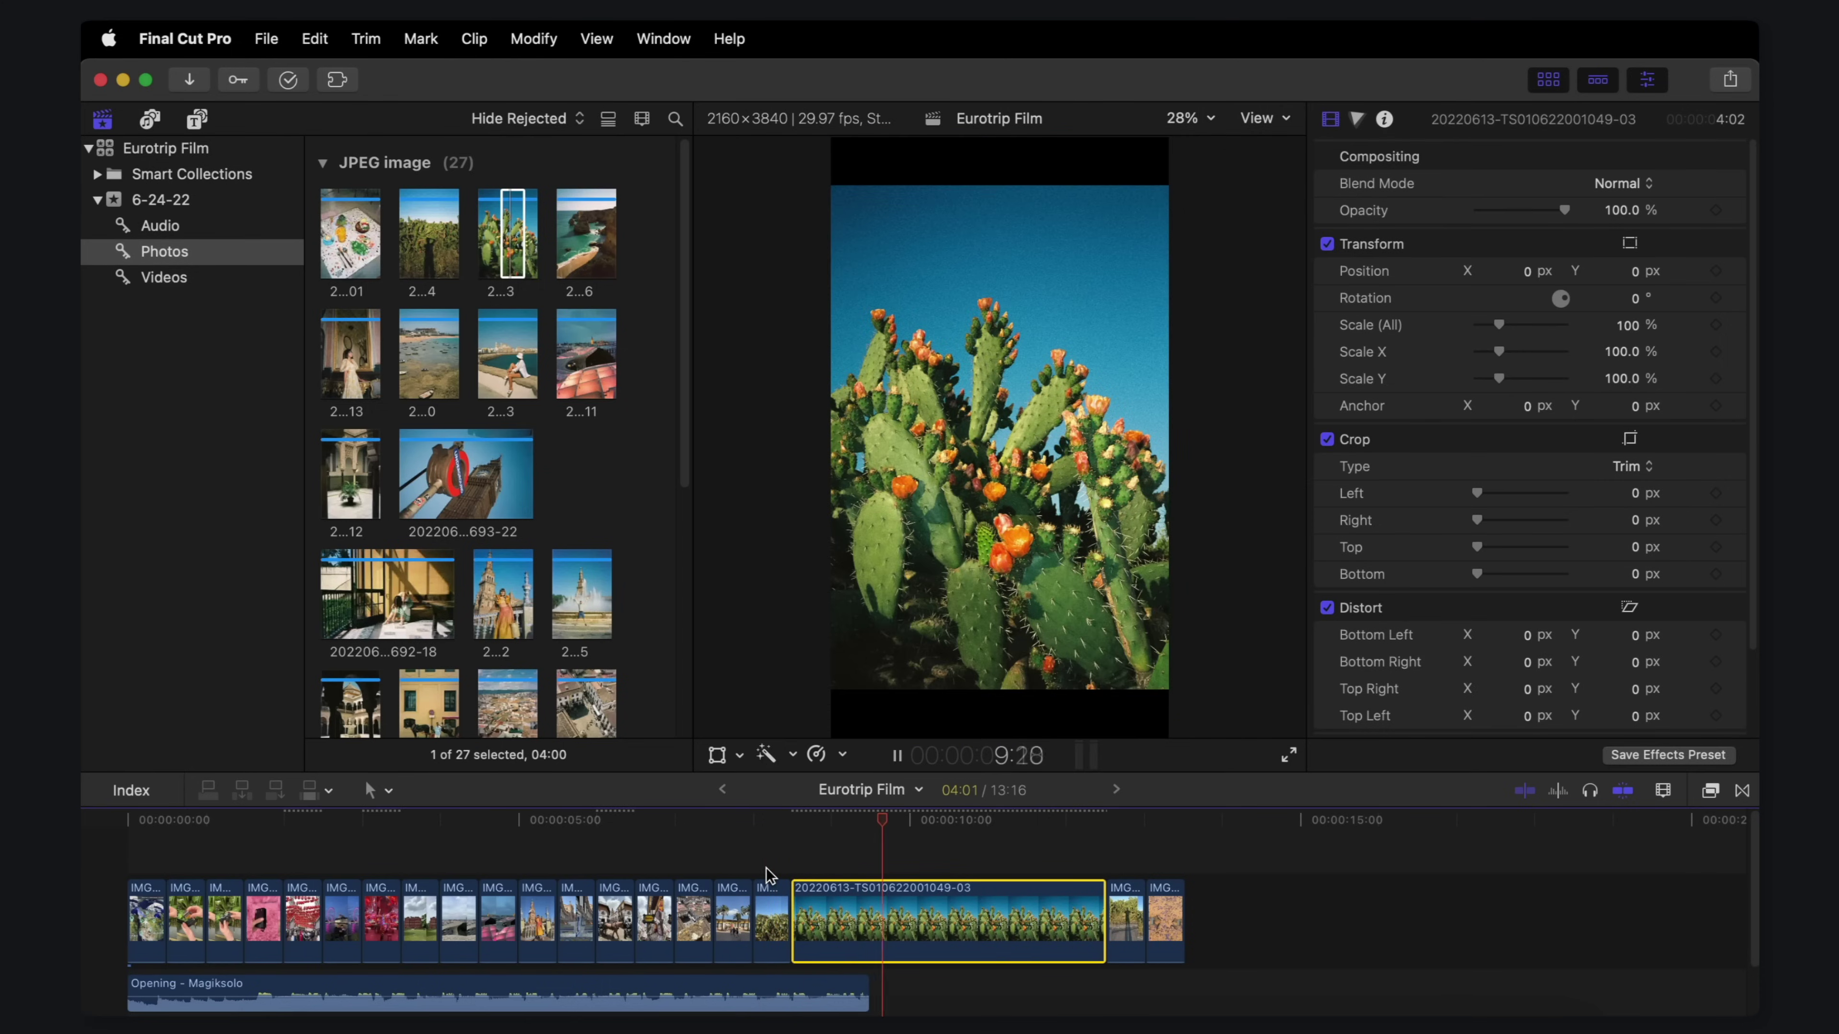
Step: Stop playback and trim the end of the cactus photo so it lasts about 21 frames
key(space)
drag(1103, 917, 841, 920)
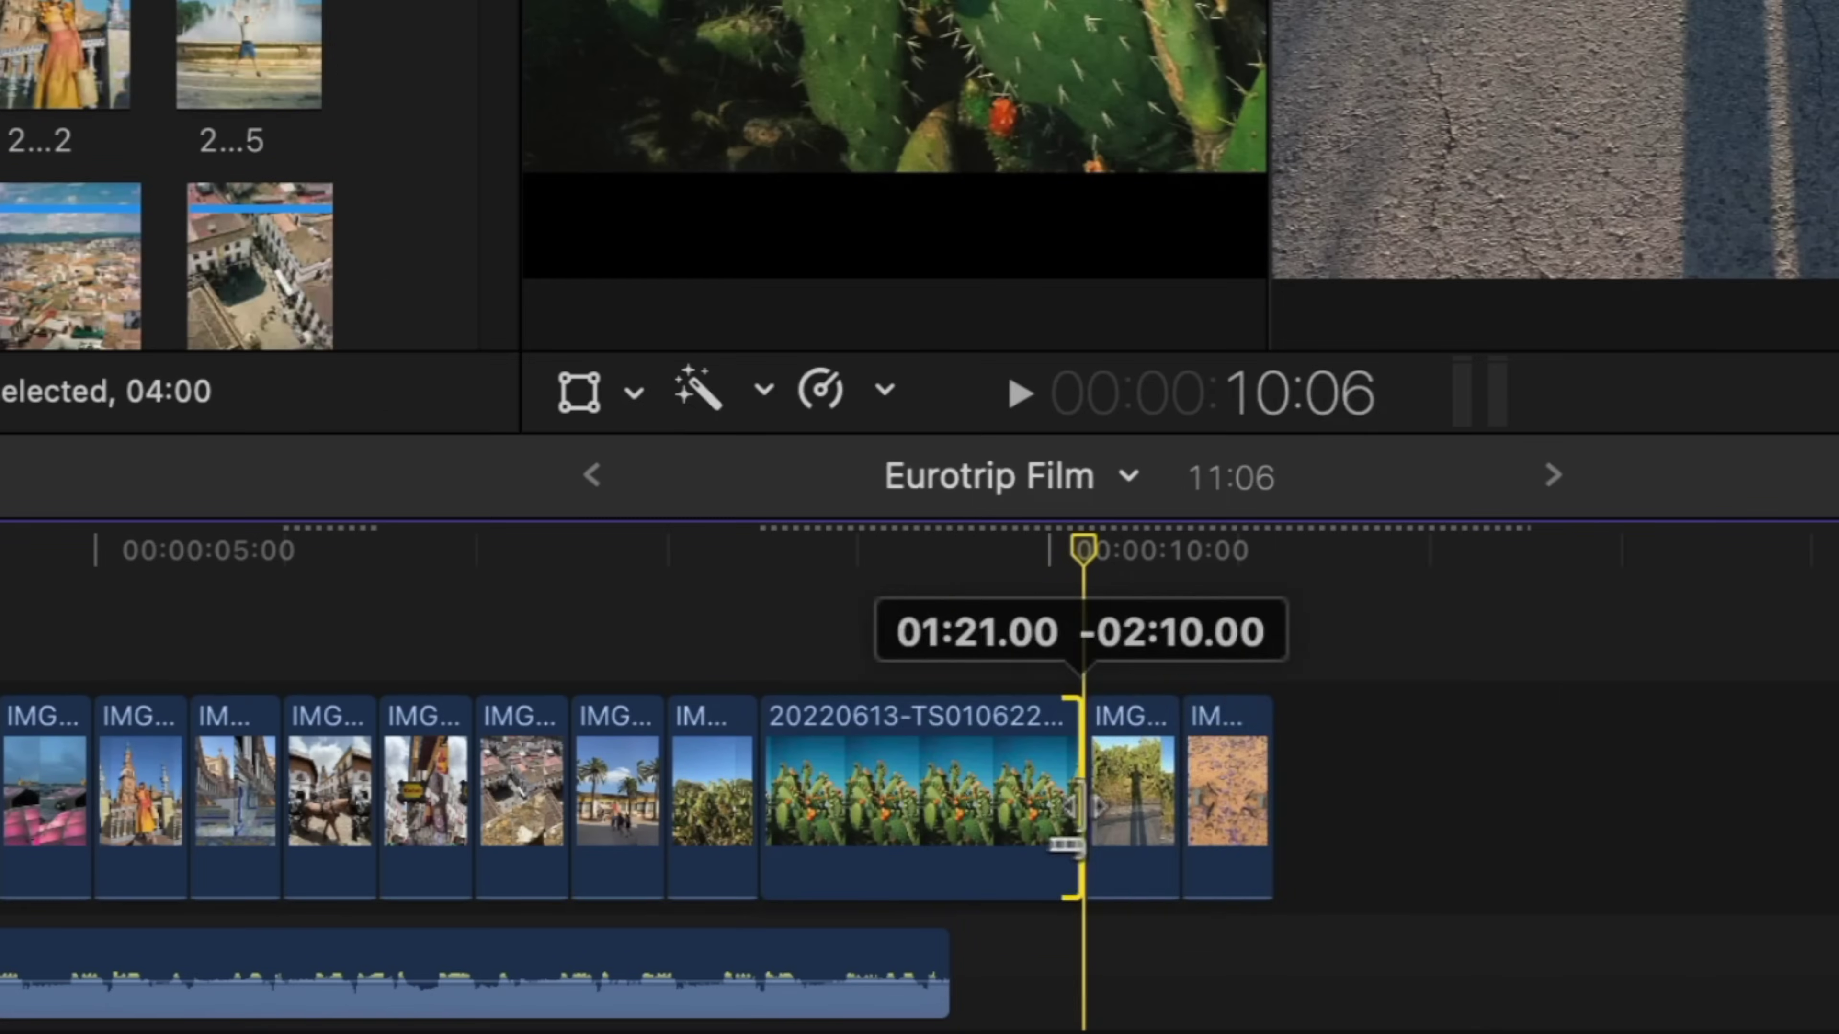
drag(881, 795, 882, 796)
click(800, 625)
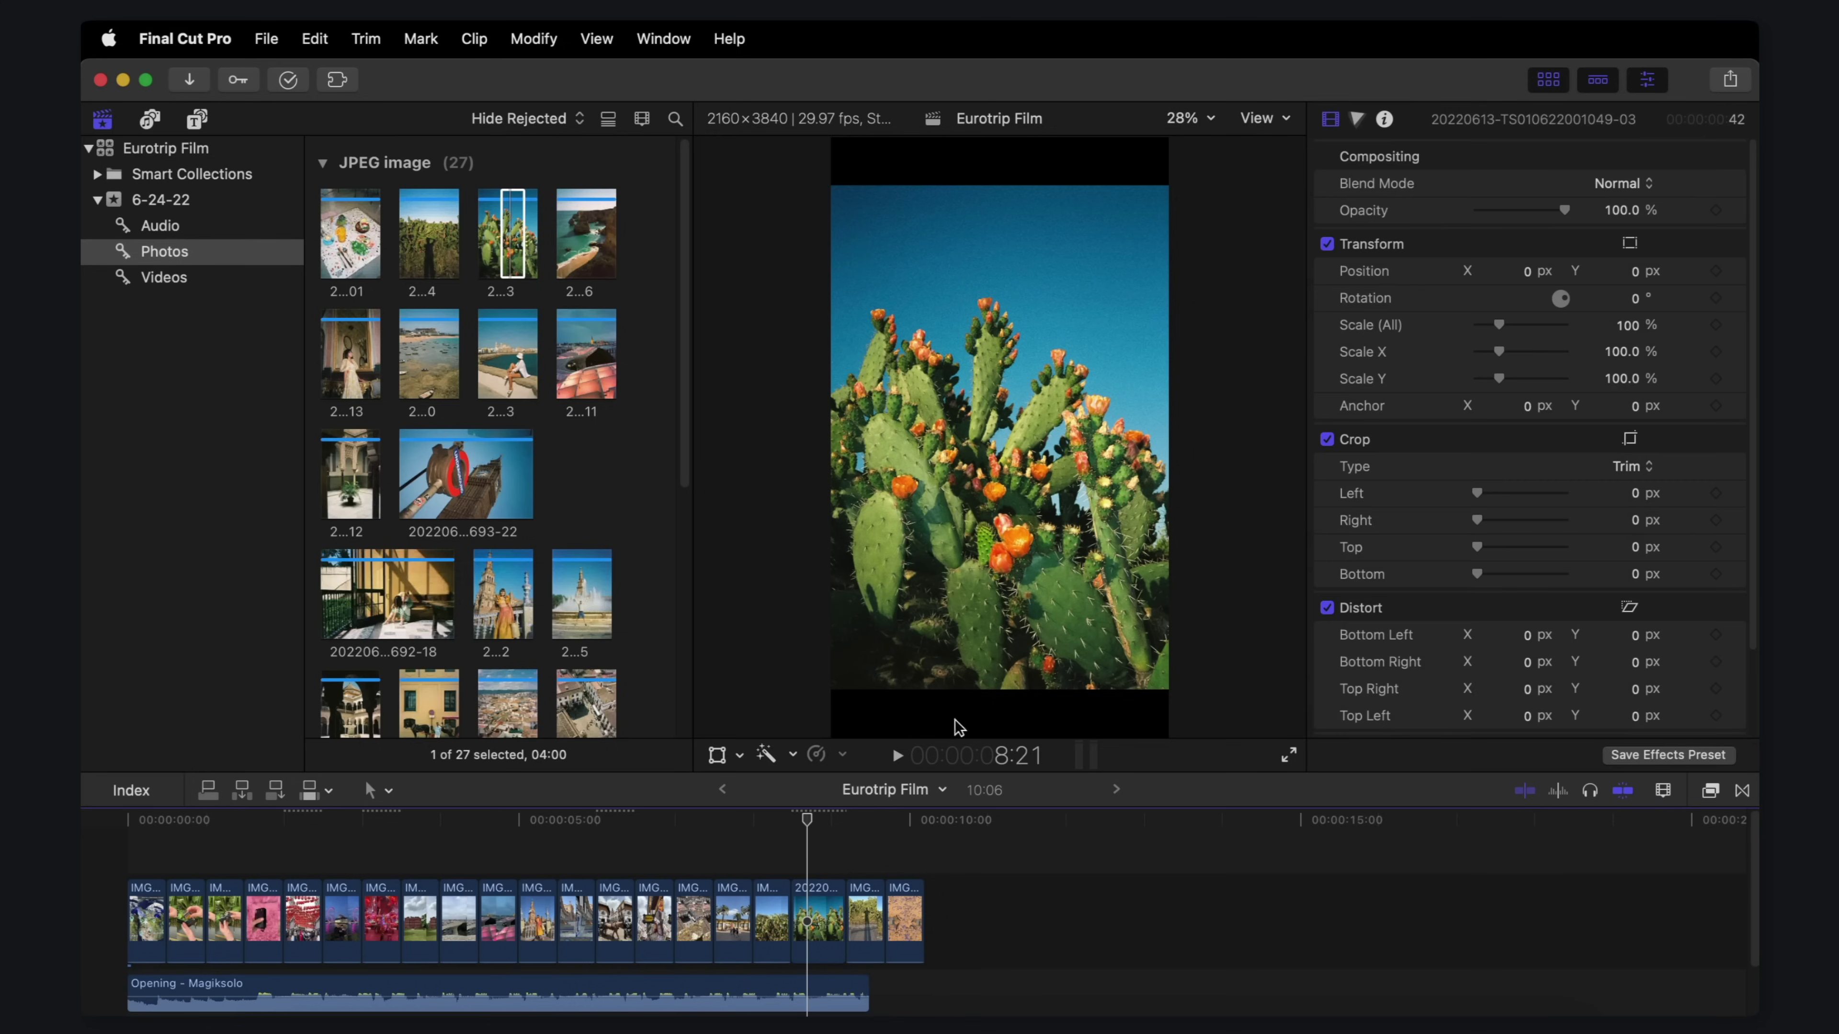
Step: Set the cactus photo's Spatial Conform type to Fill so it covers the vertical frame
key(c)
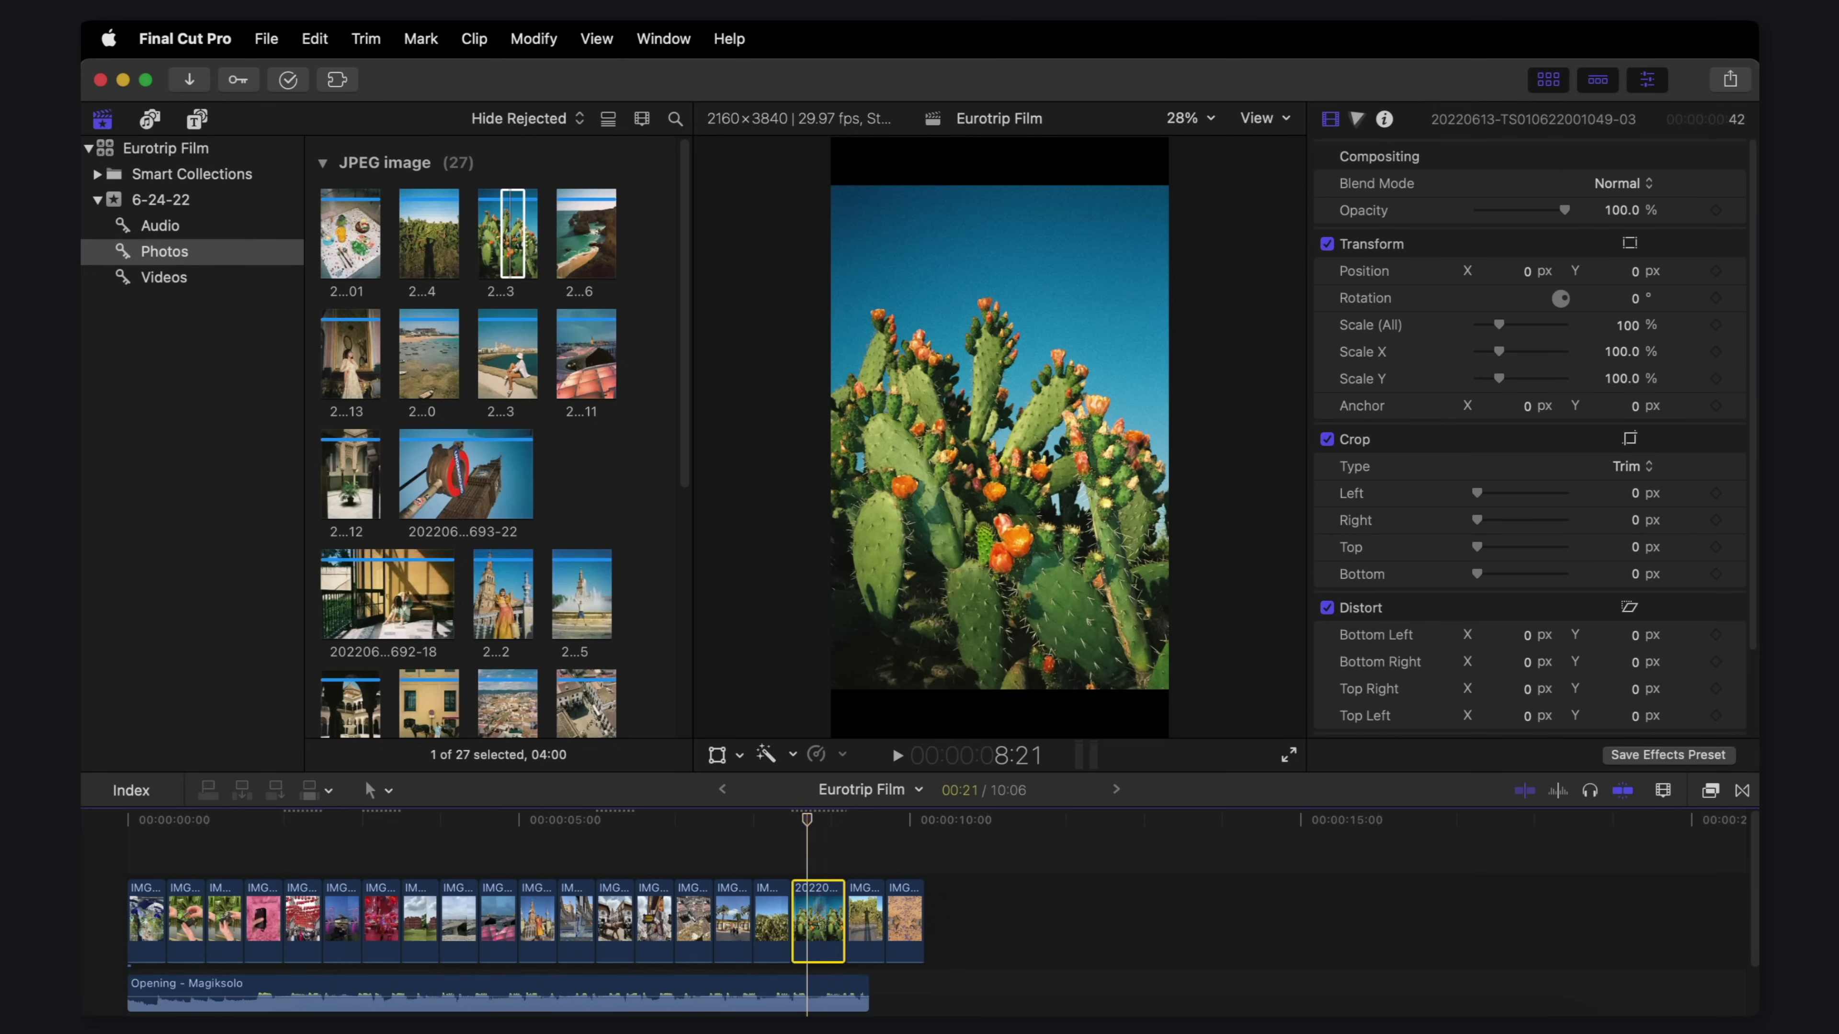
scroll(1366, 633, down, 5)
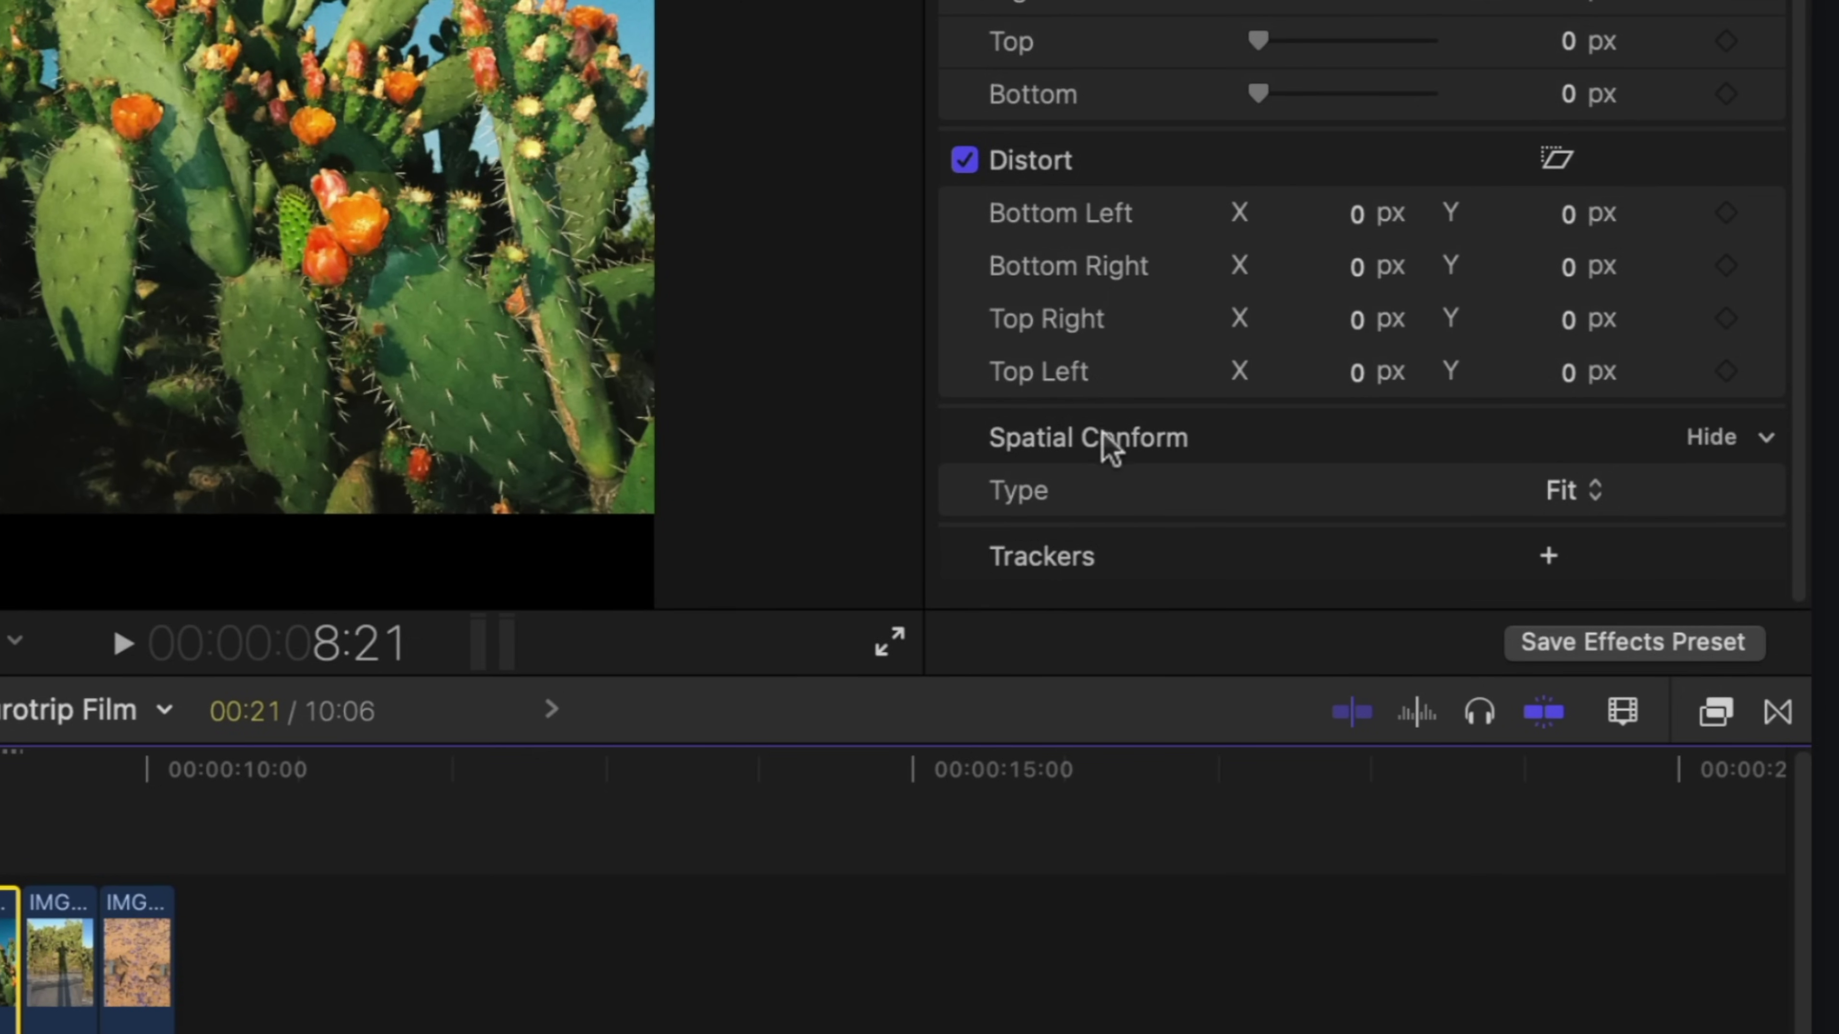
click(1566, 493)
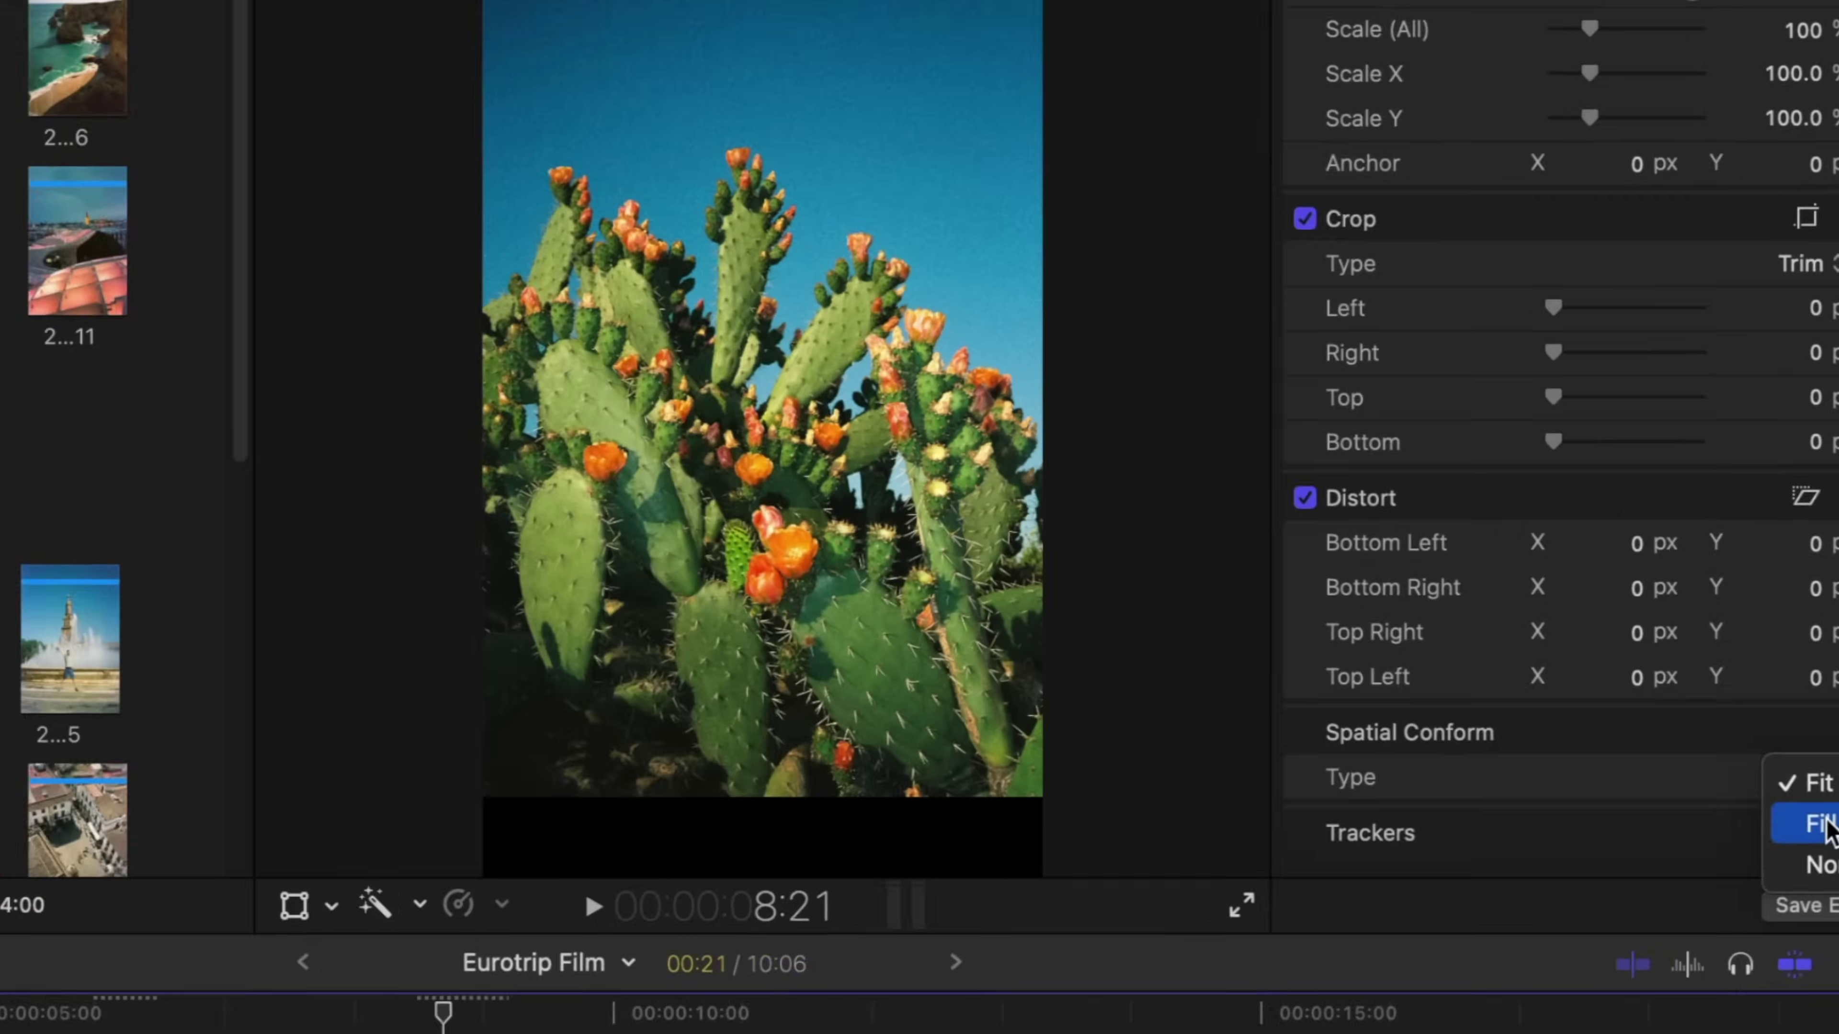
click(1825, 825)
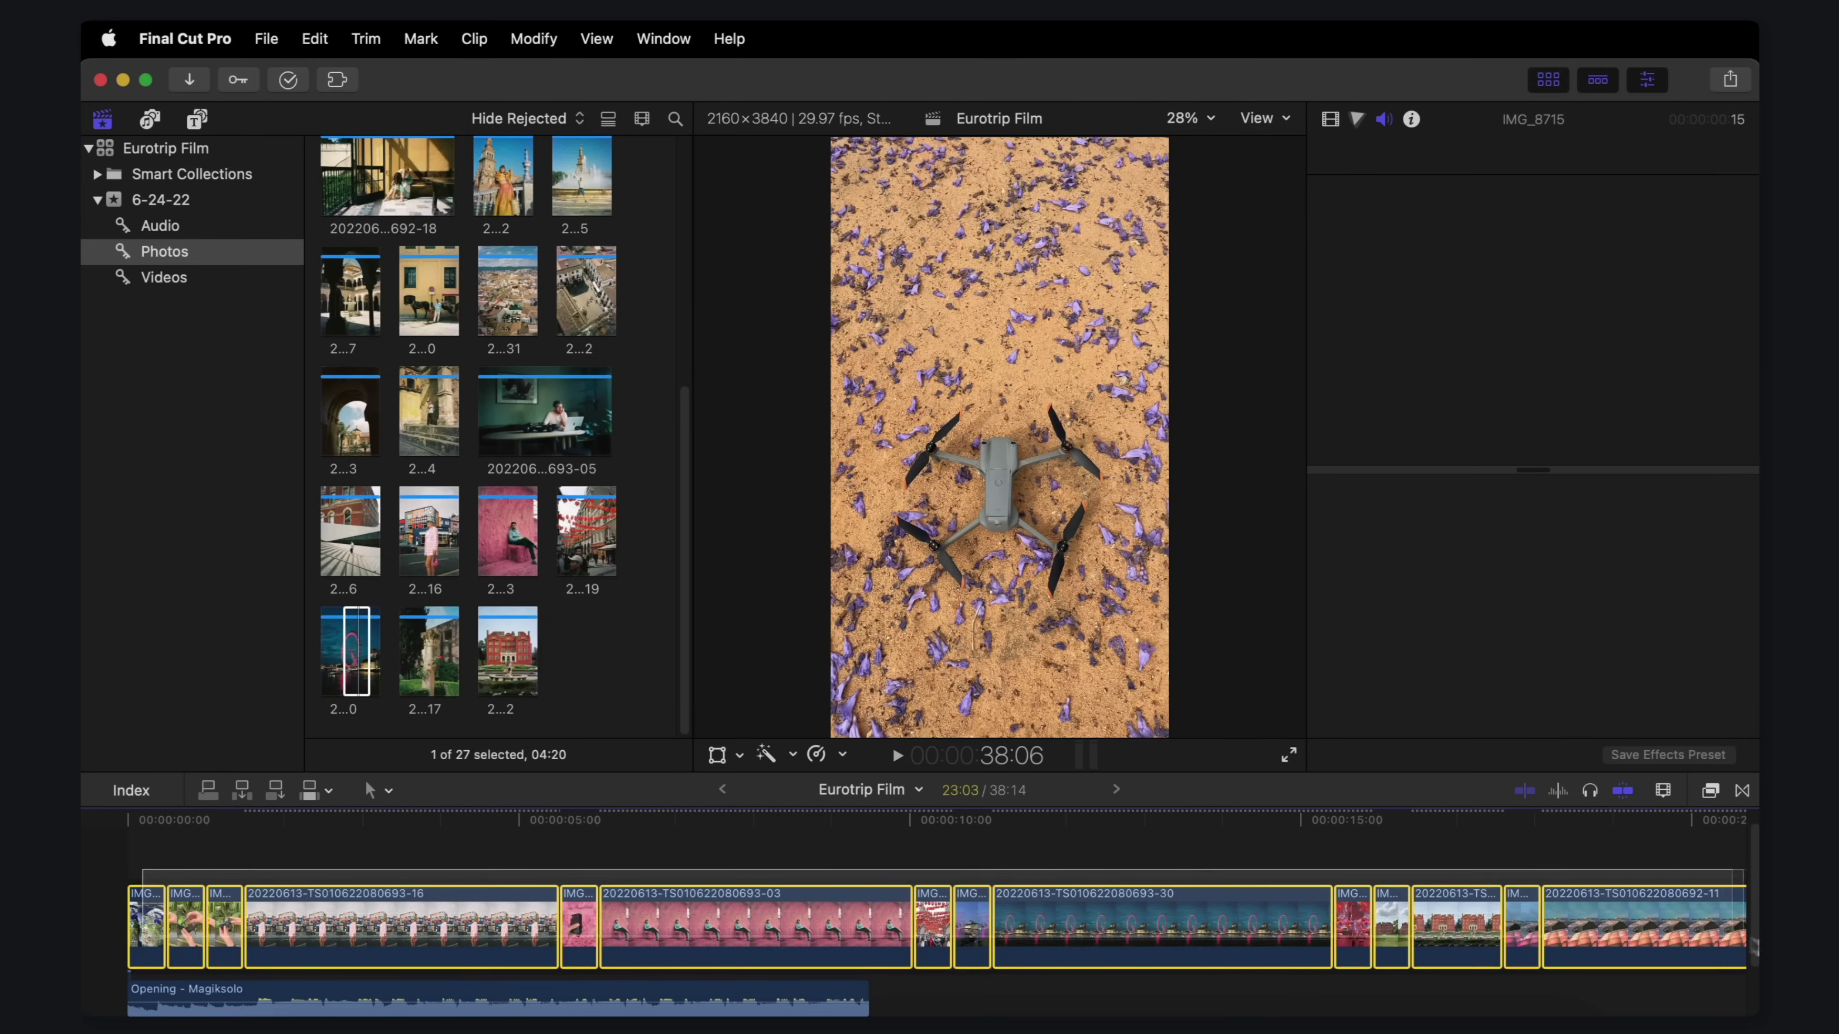
Step: Set the duration of all 28 selected video clips and photos to 15 frames each
drag(1752, 946, 1748, 945)
right_click(851, 924)
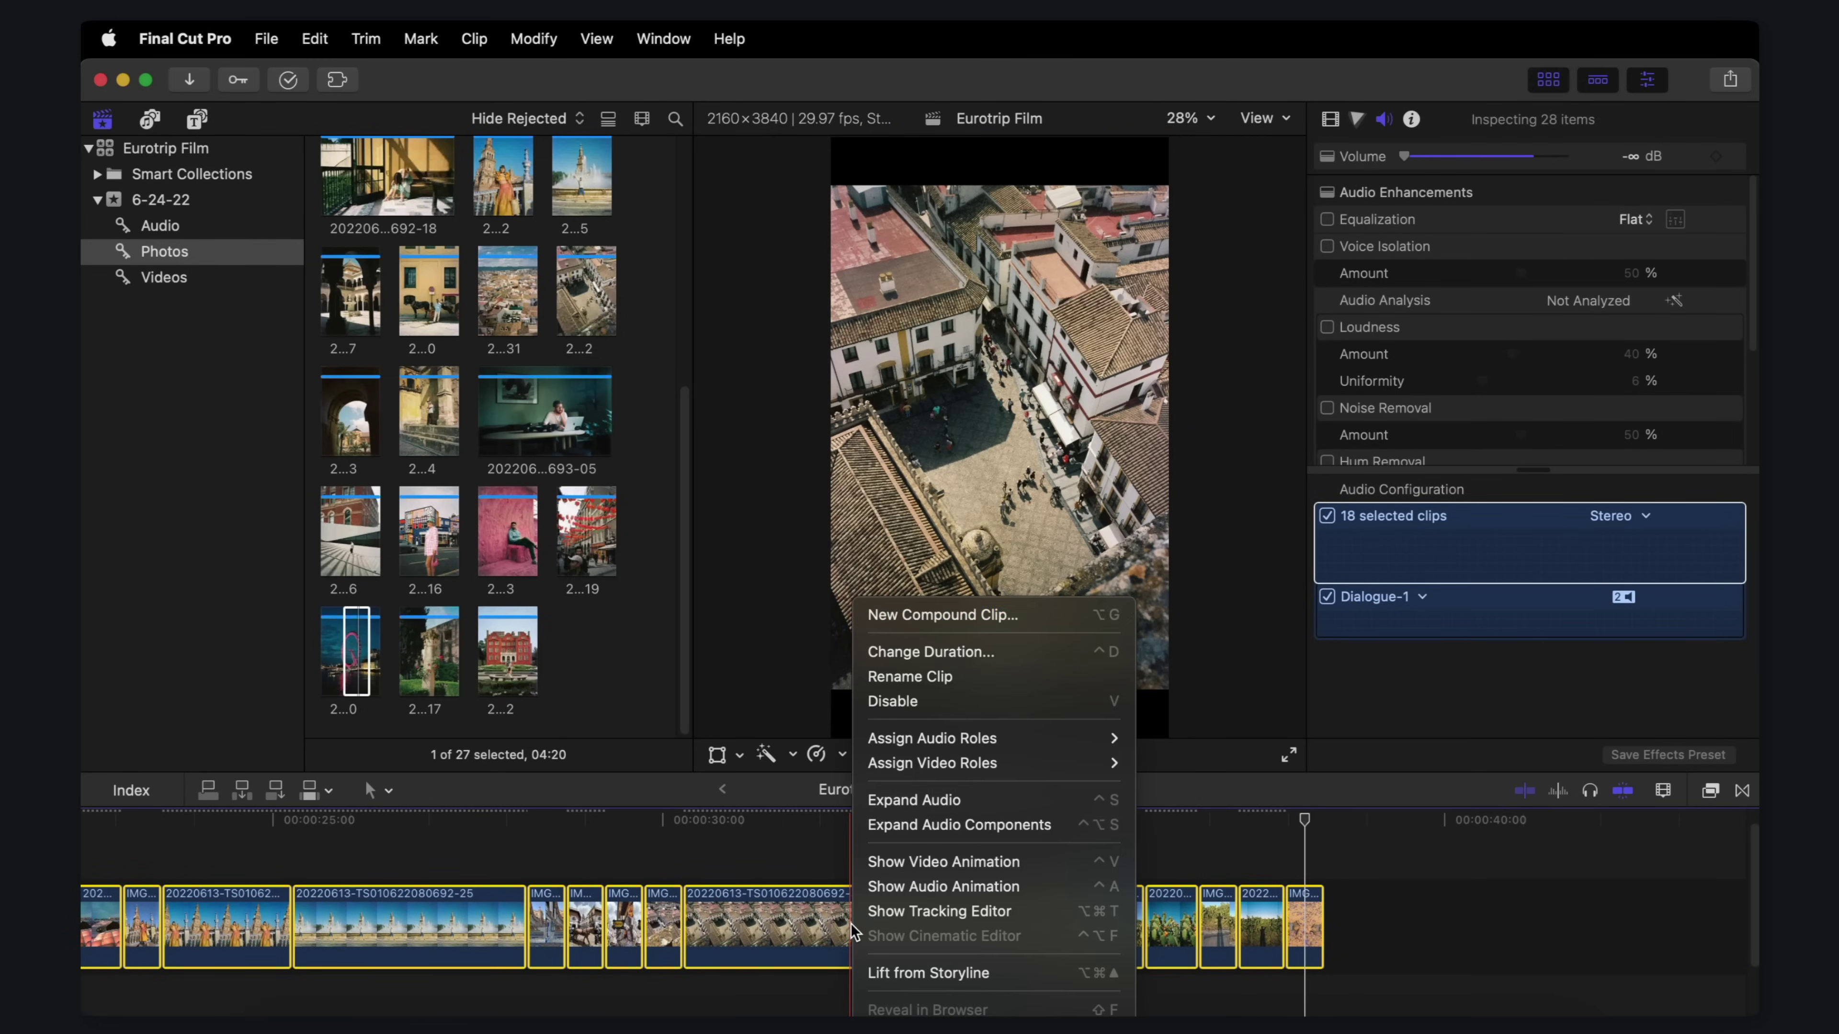
click(901, 650)
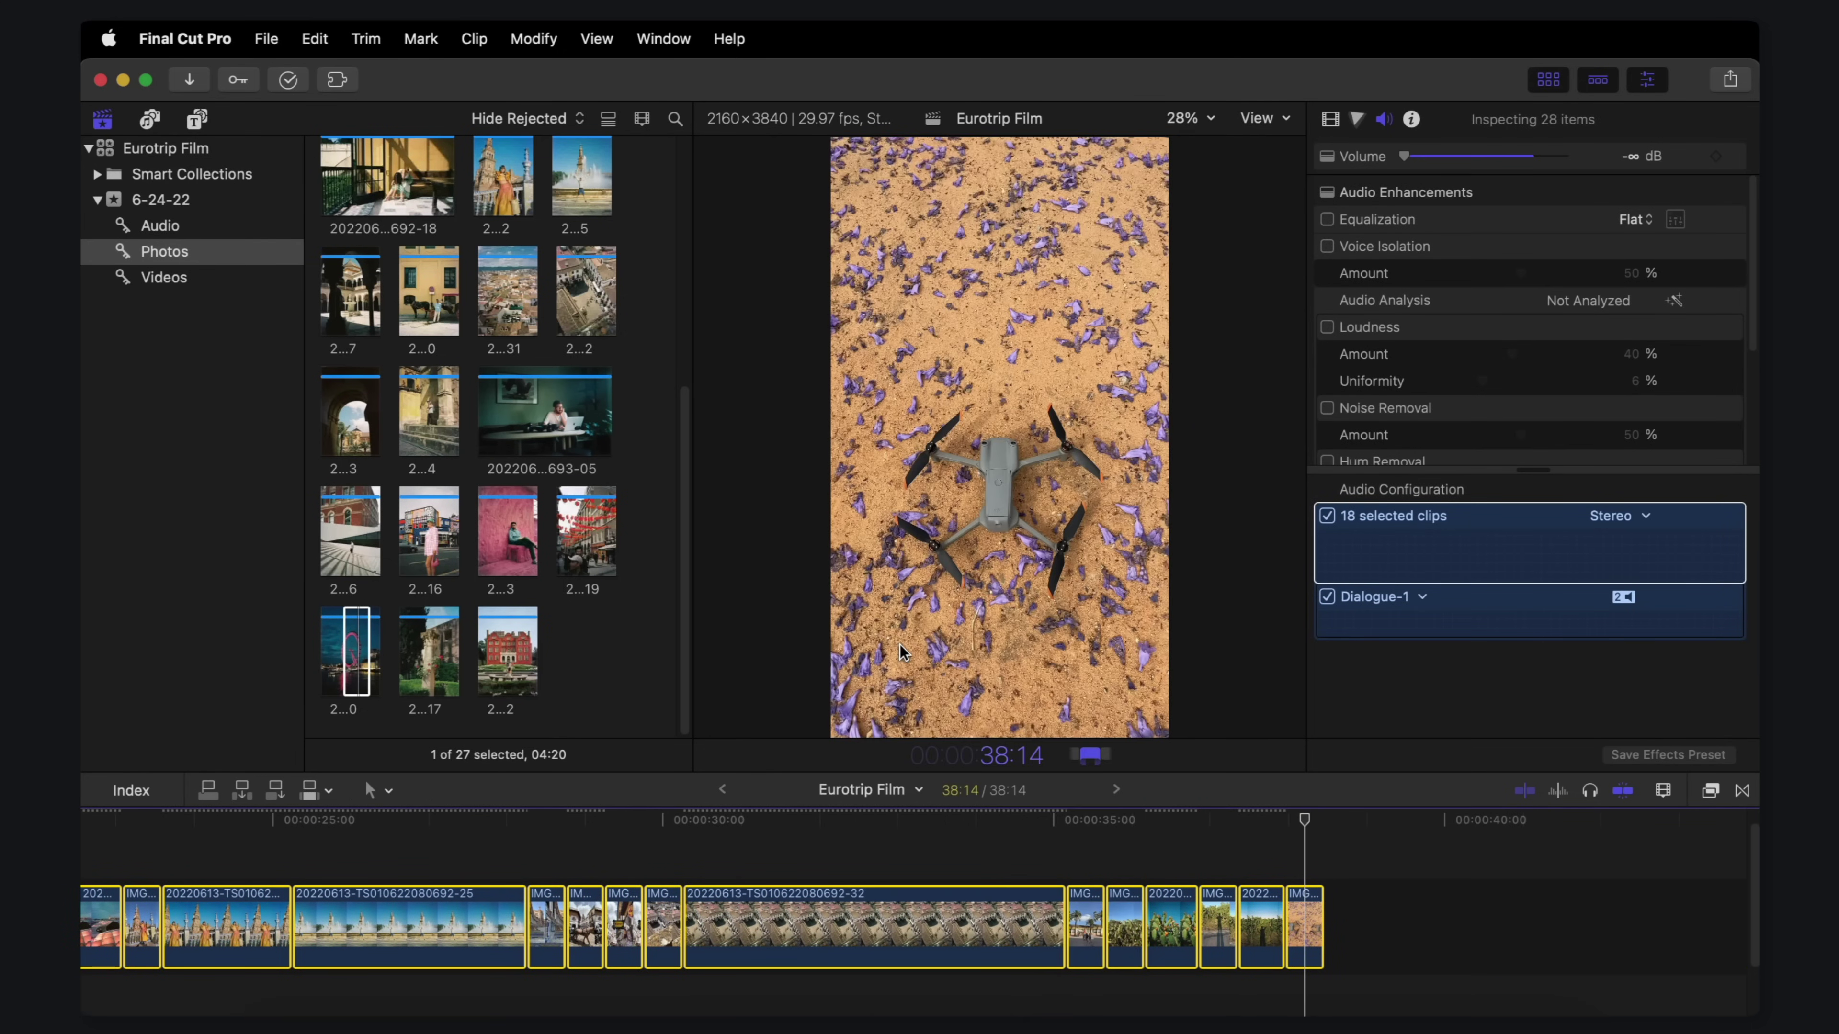
text(15)
key(Return)
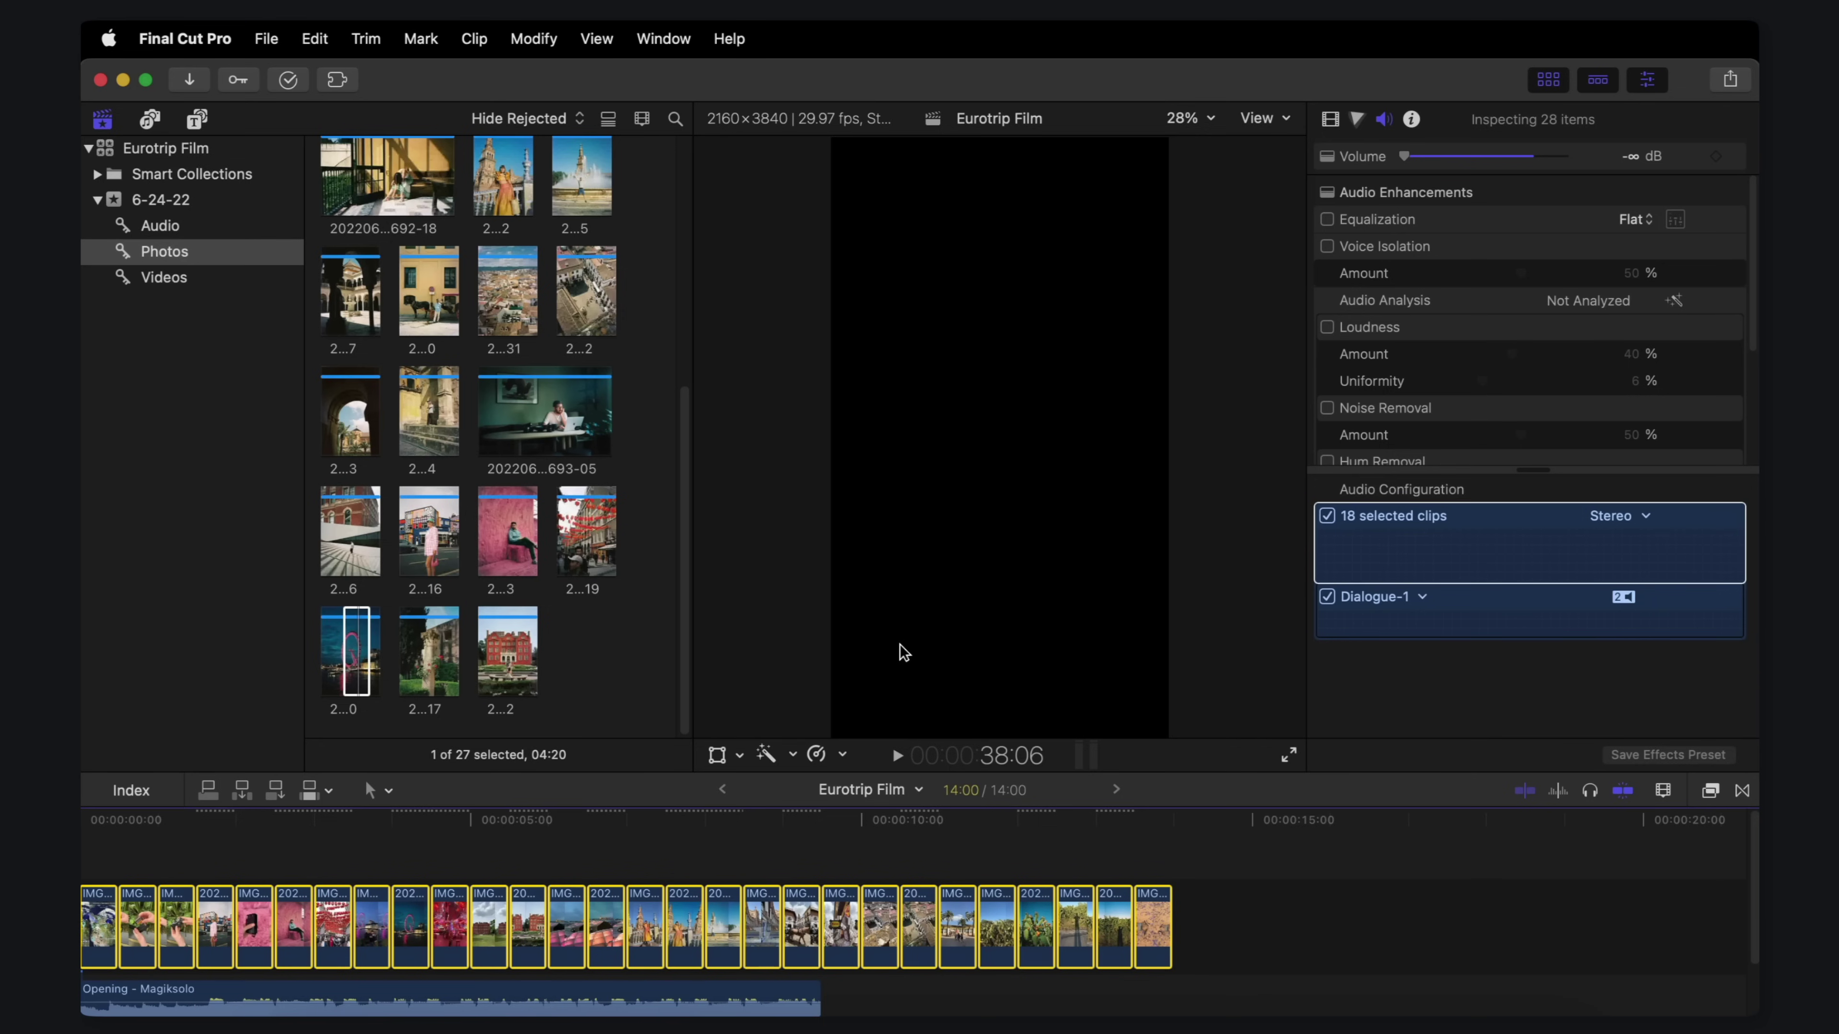
Step: Set the Spatial Conform type of all 28 selected clips and photos to Fill
click(1331, 120)
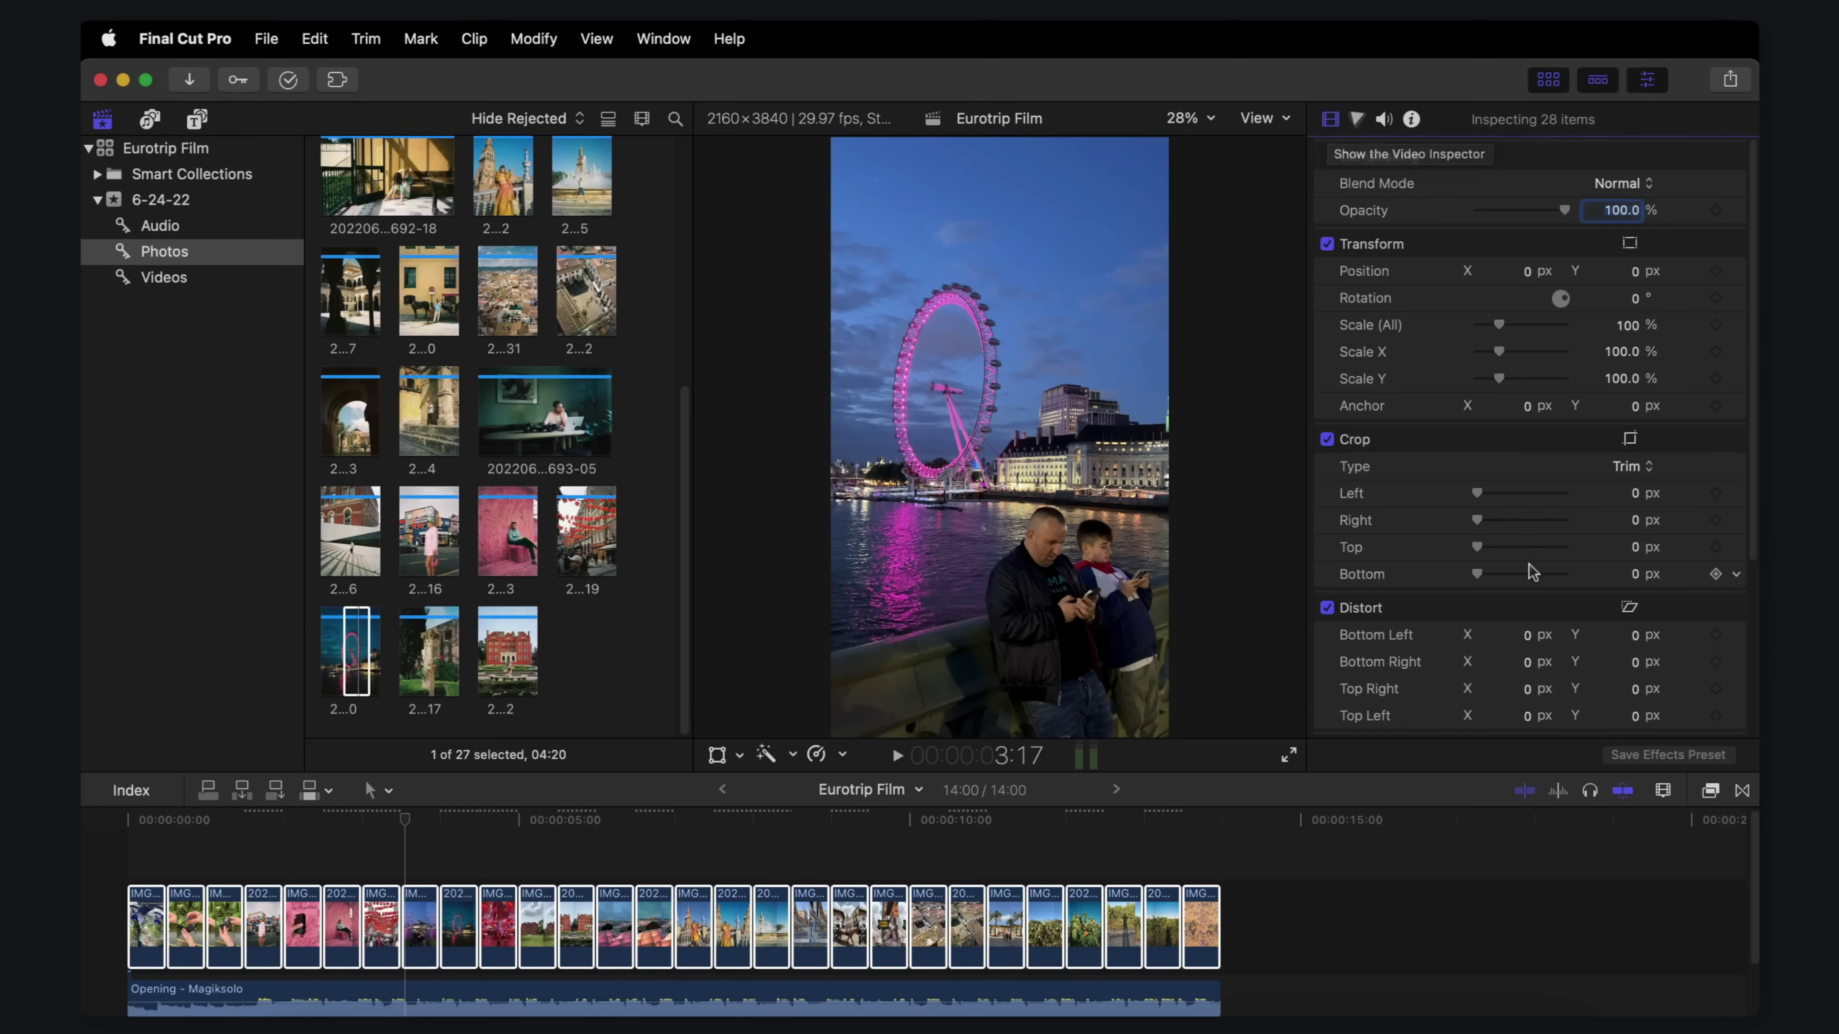
scroll(1528, 564, down, 5)
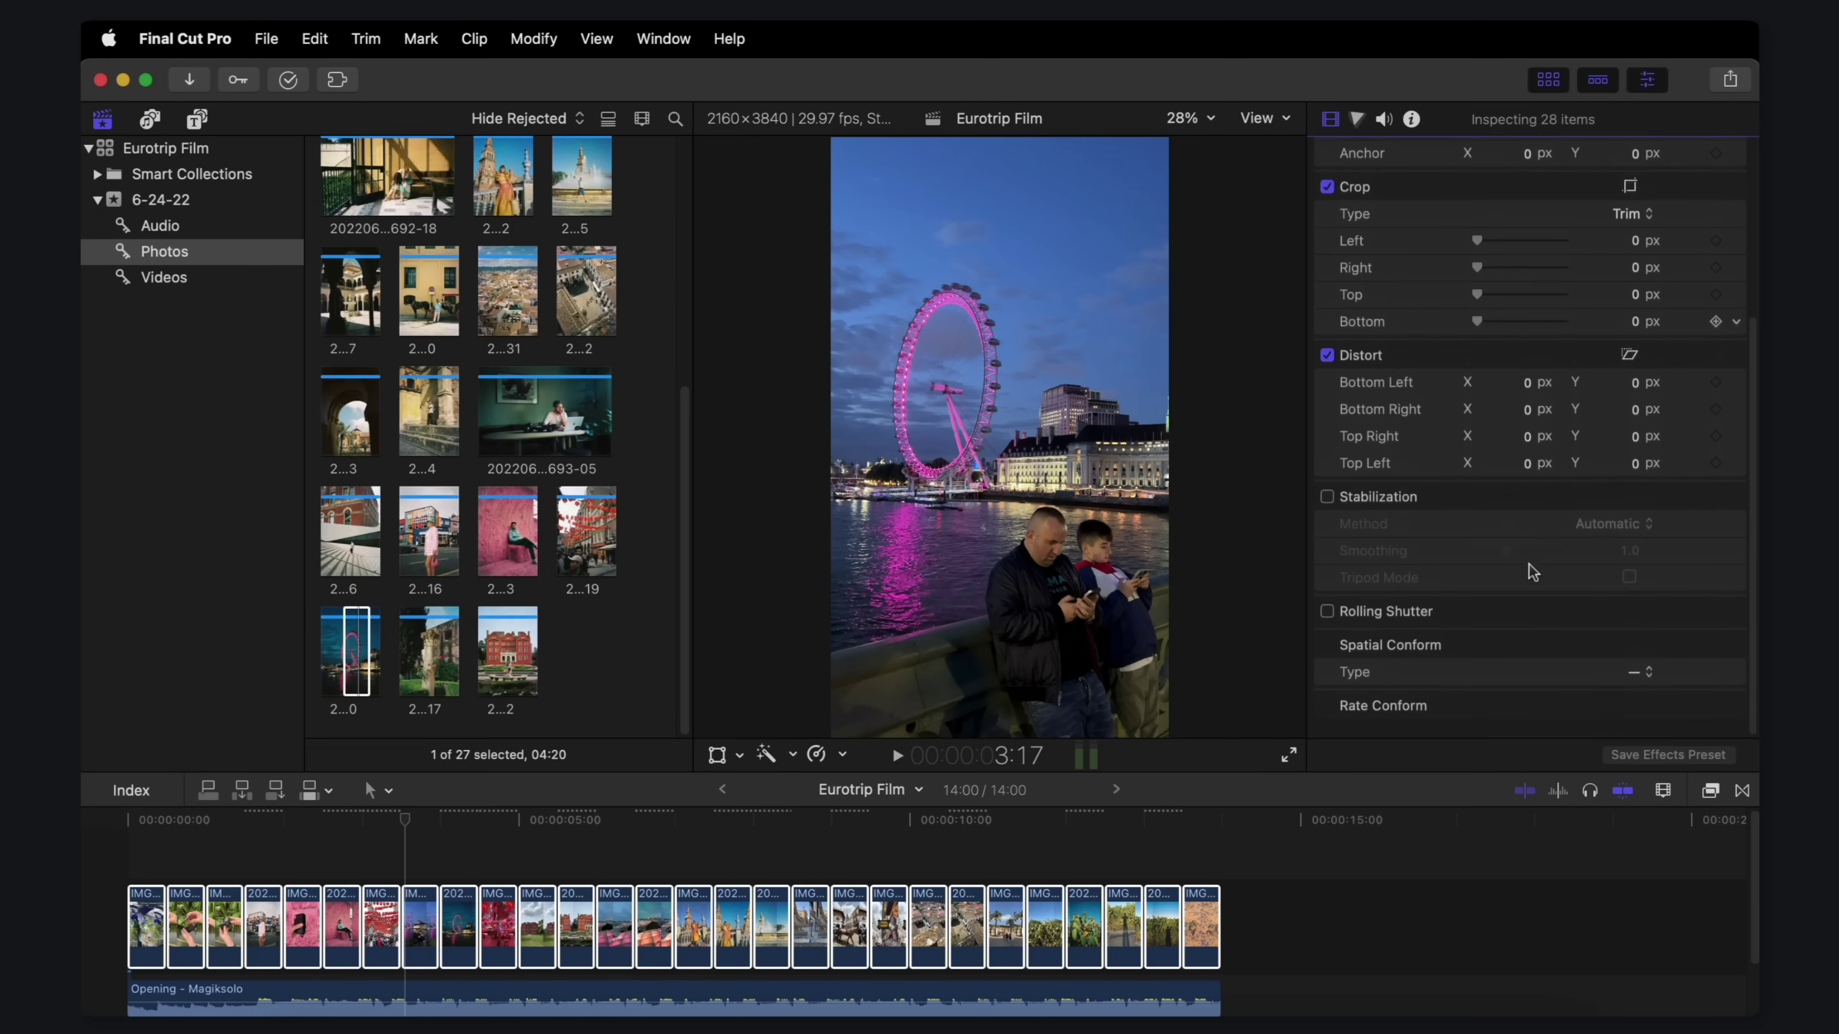
click(1639, 682)
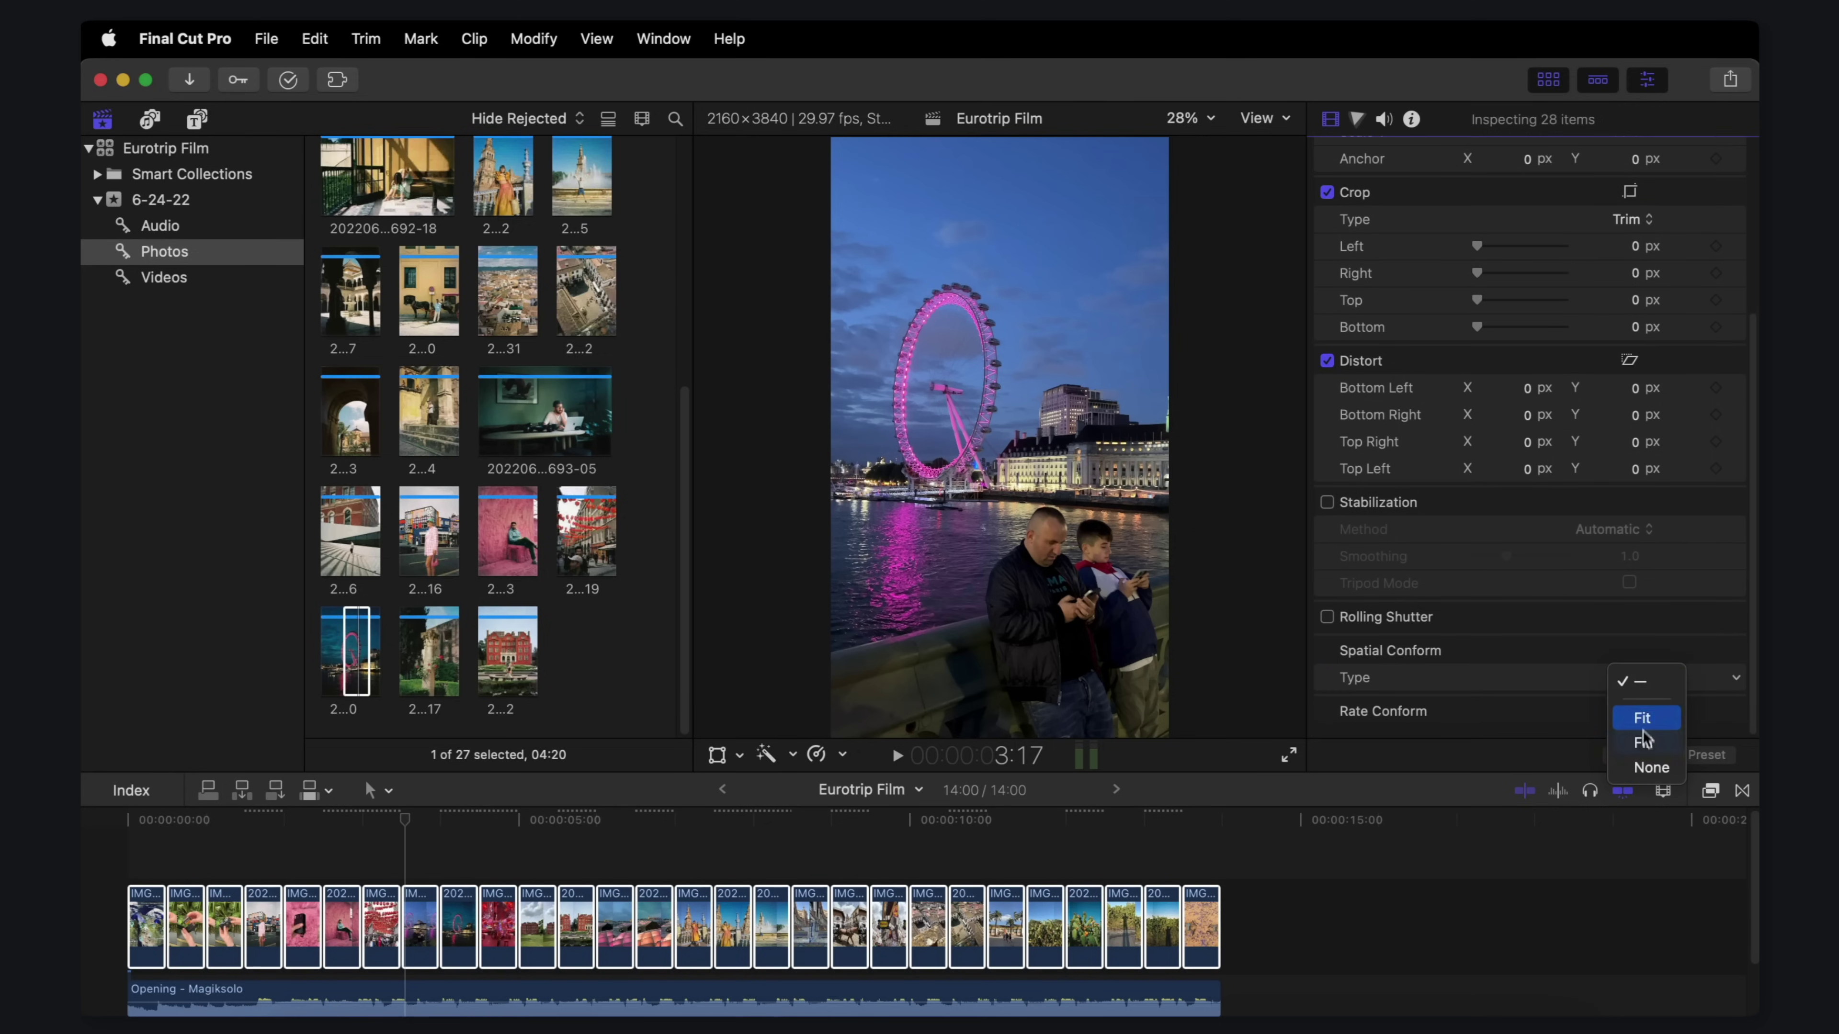
click(1643, 744)
click(950, 820)
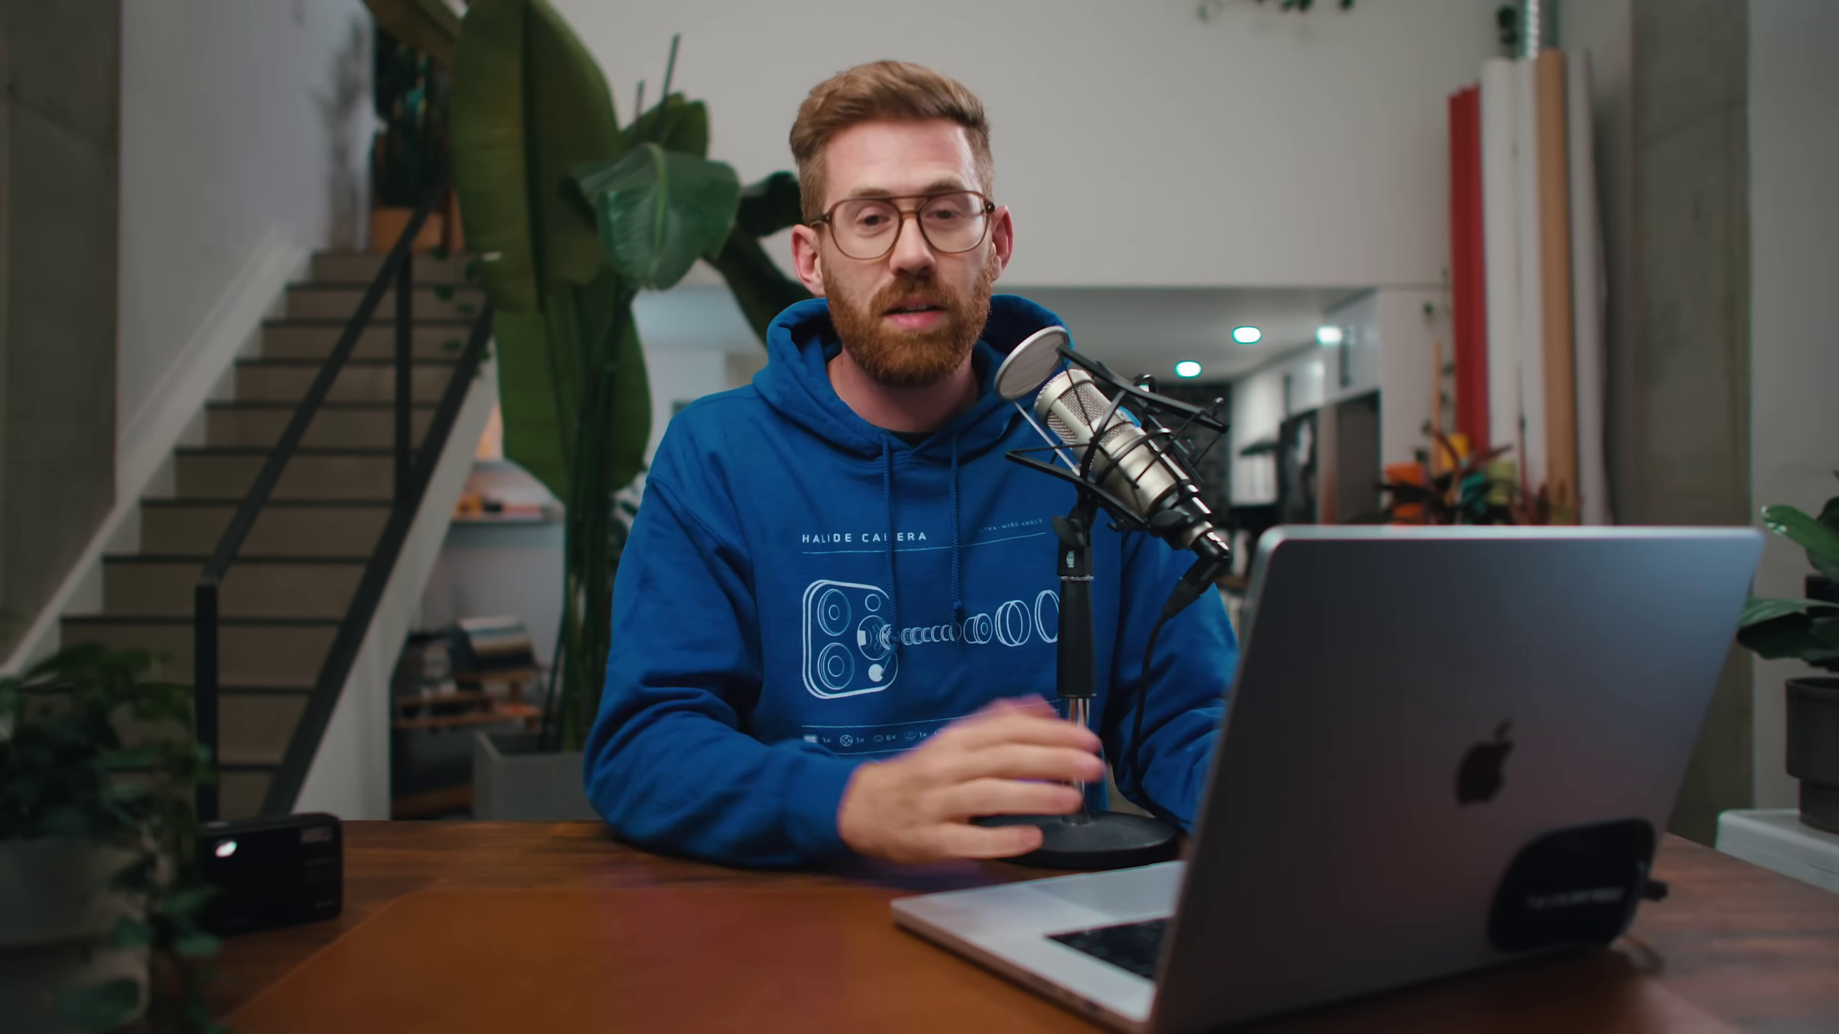